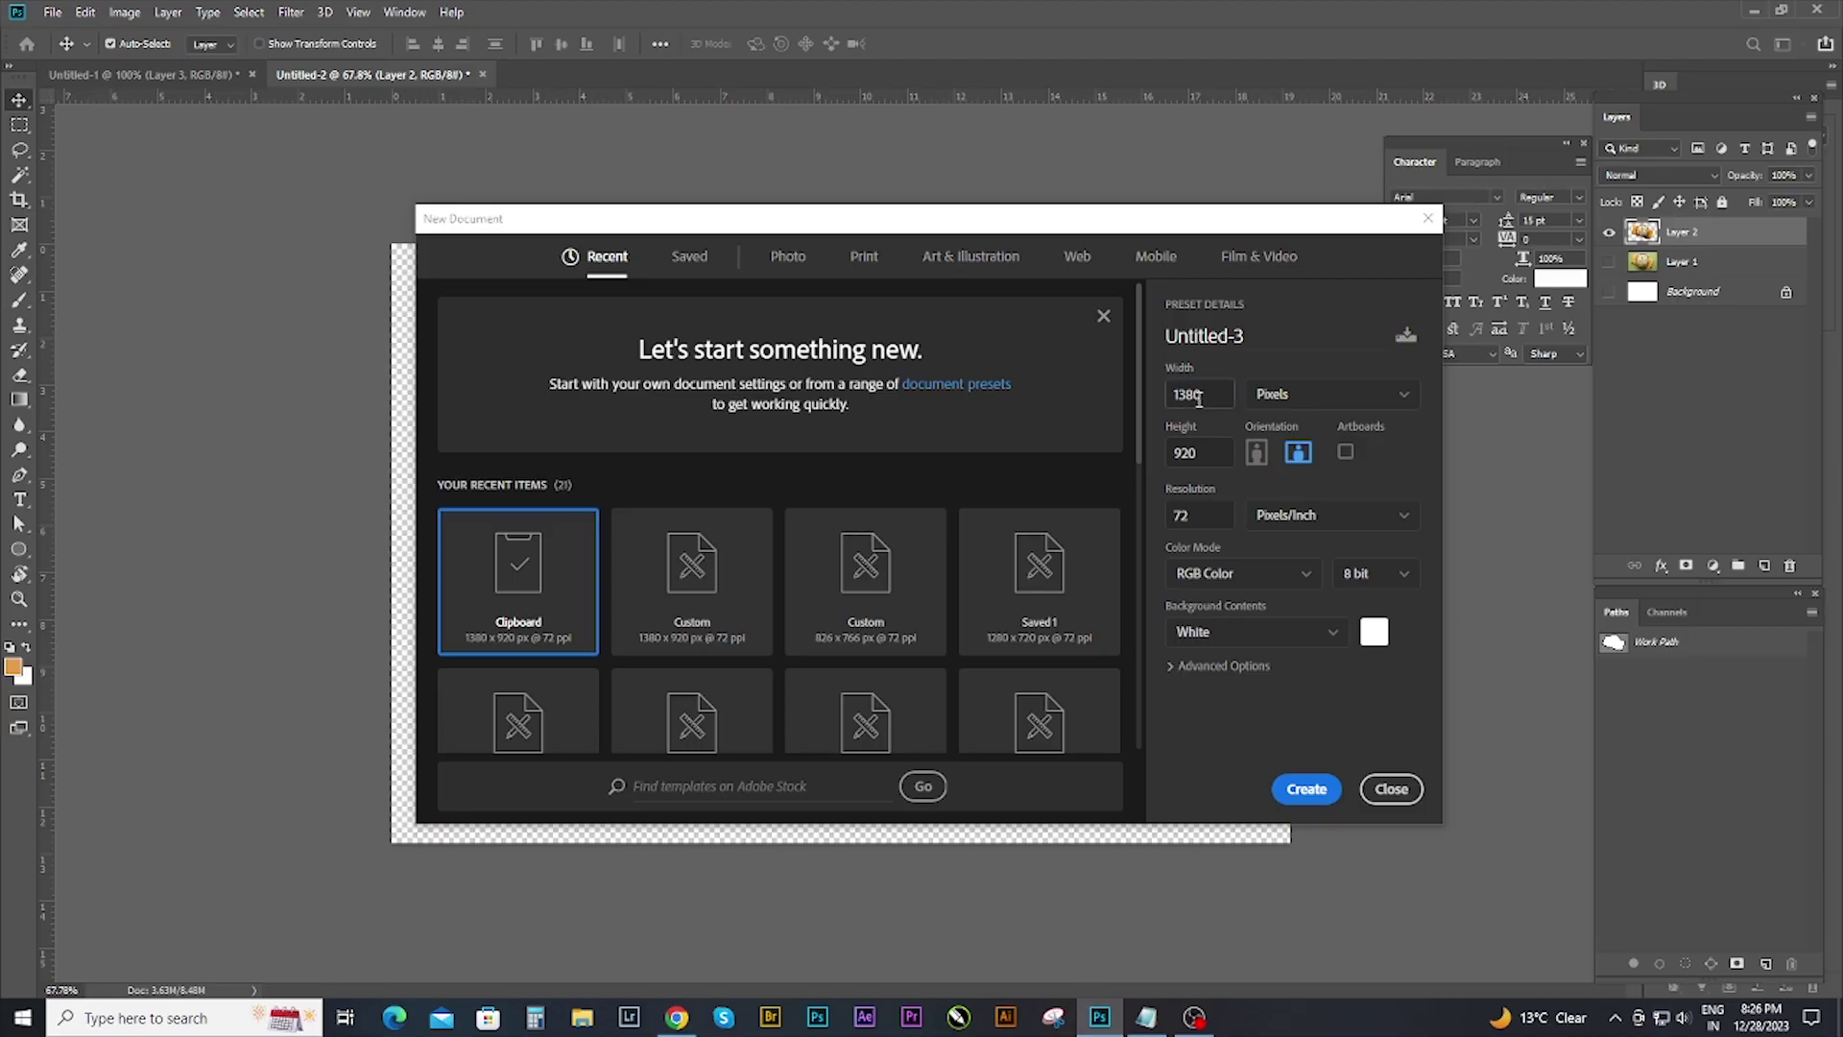
Create a blank white portrait document, 1613 px wide by 2100 px tall.
click(1179, 403)
text(200)
click(1256, 454)
click(1312, 786)
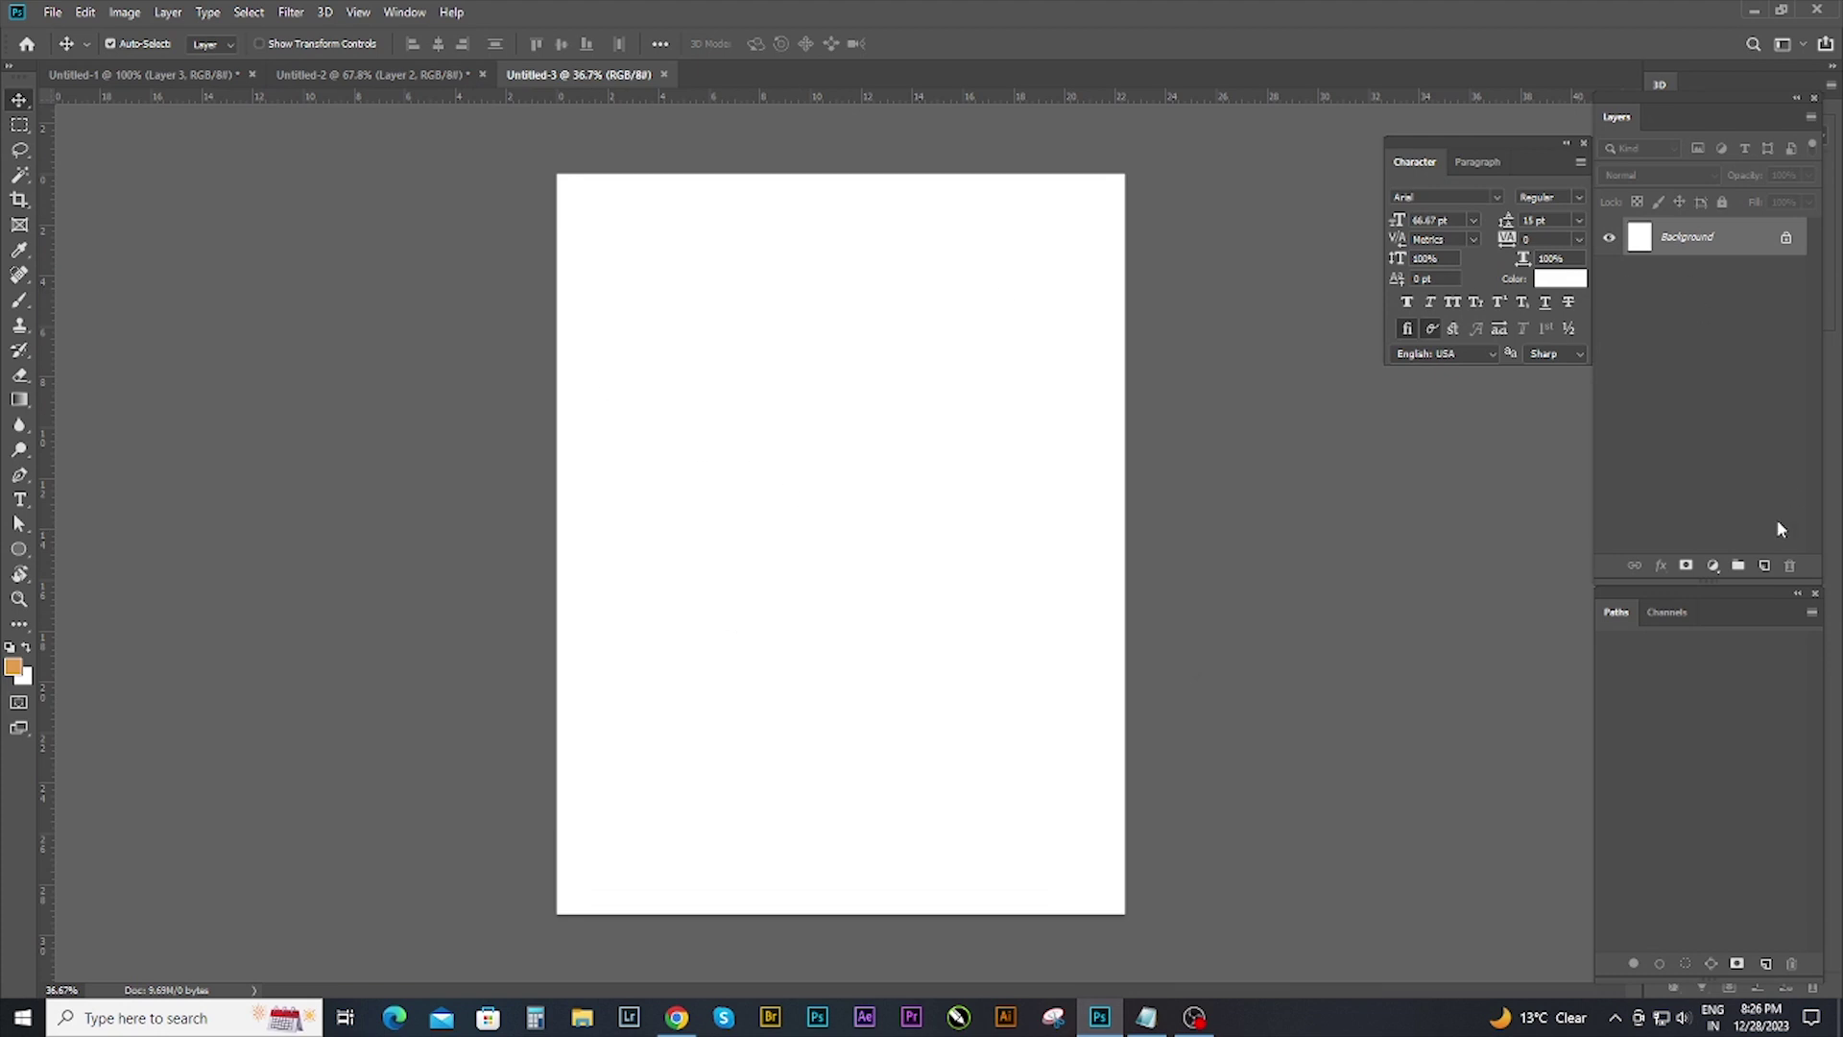
On a new empty layer, draw a large orange circle near the top of the page.
click(1763, 566)
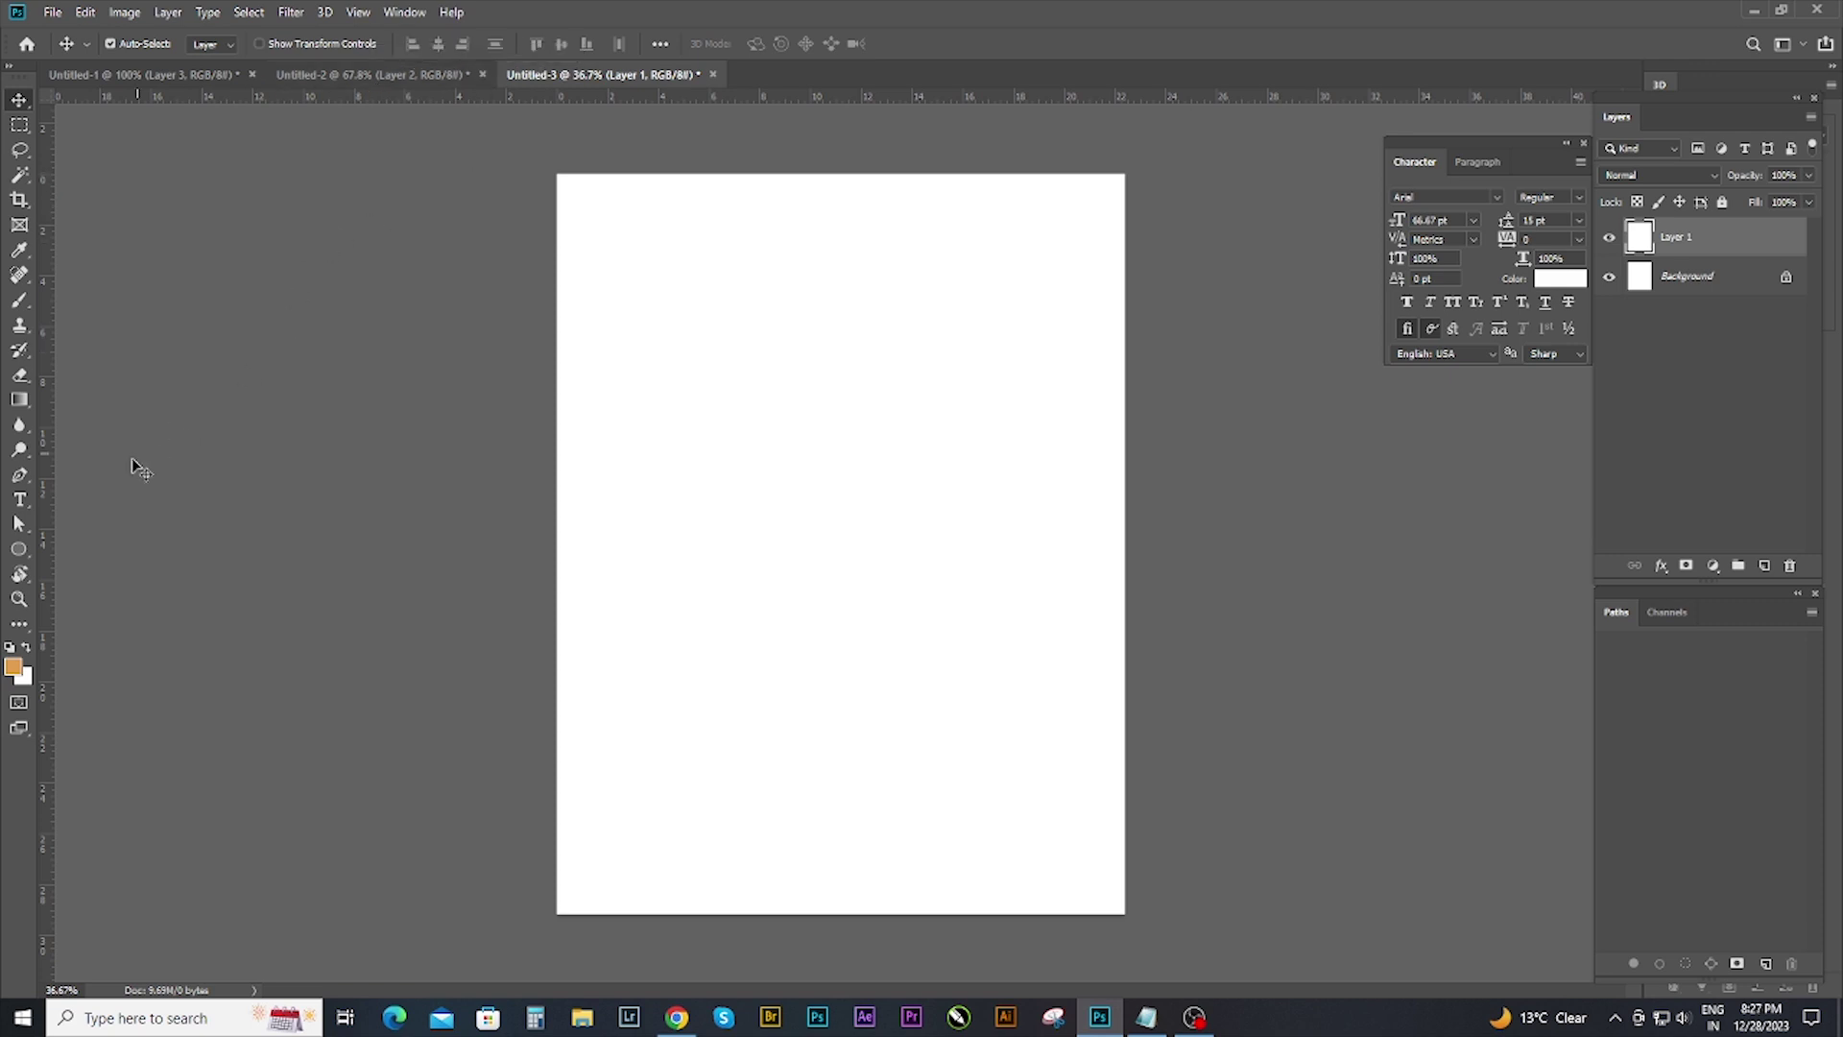
key(u)
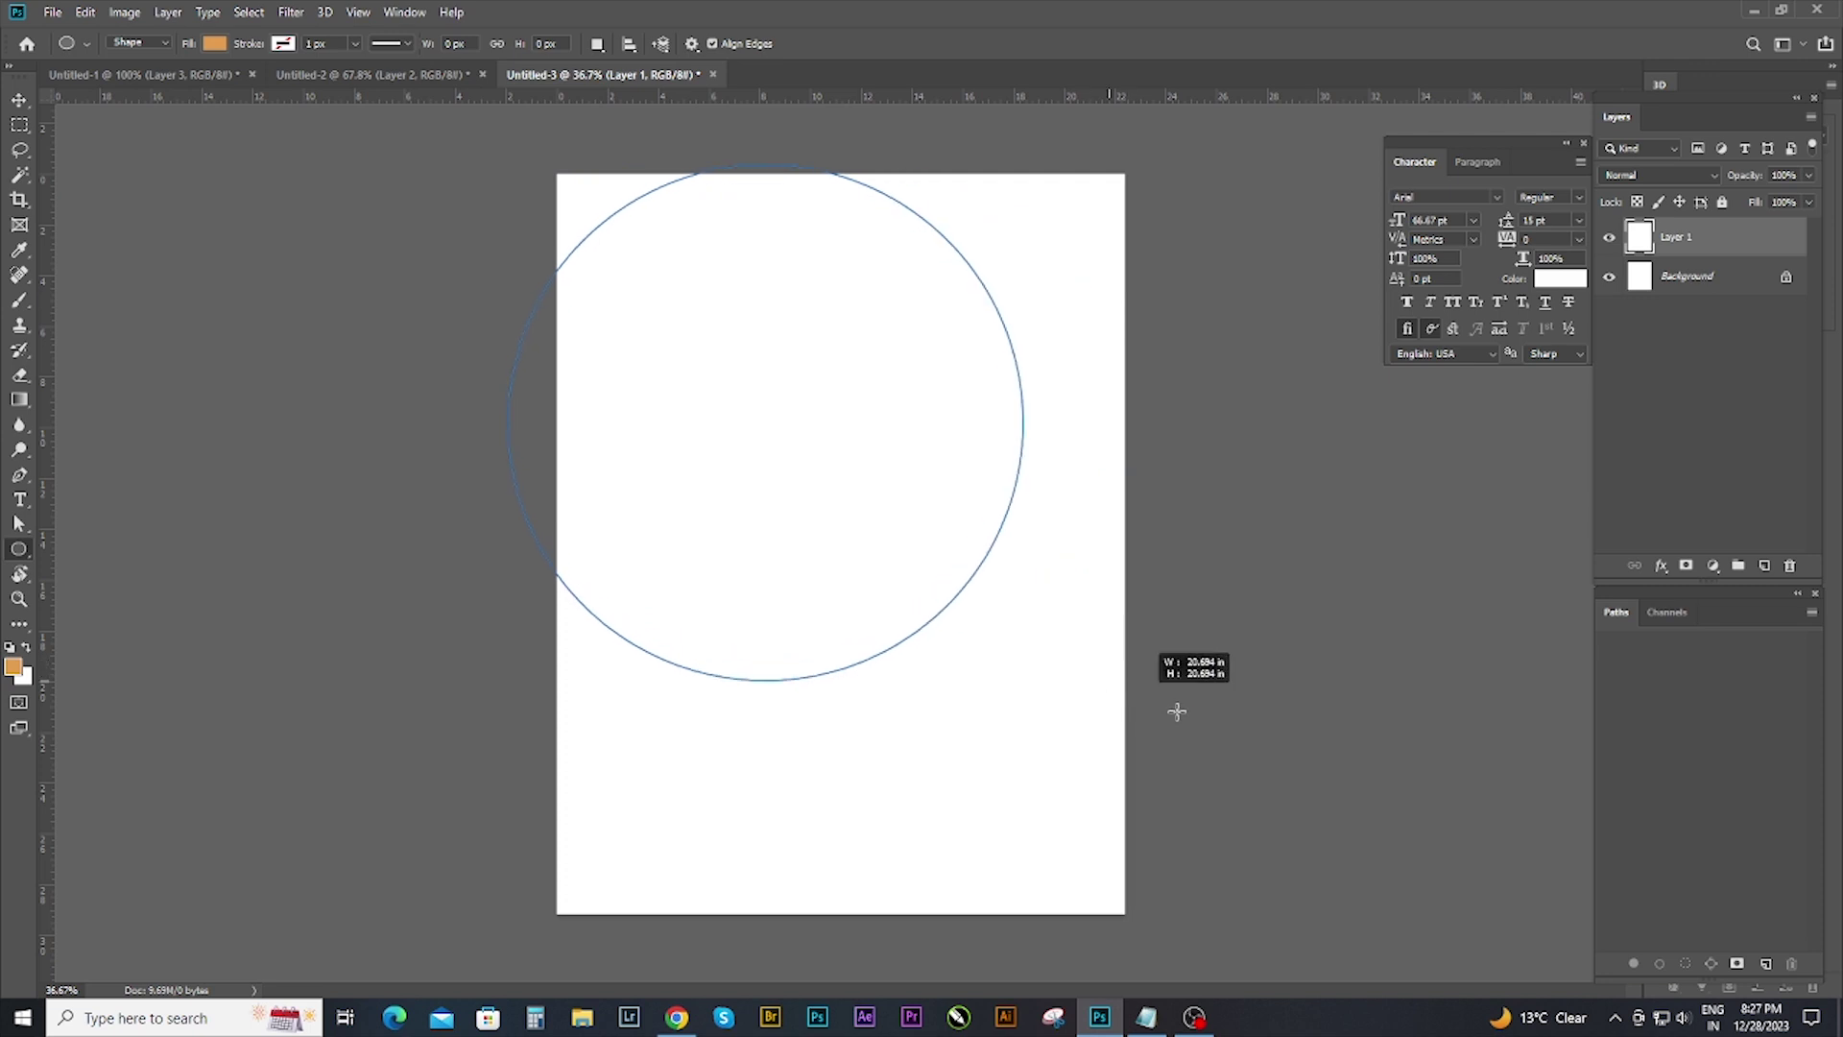
drag(532, 165, 1219, 733)
key(v)
drag(802, 473, 947, 370)
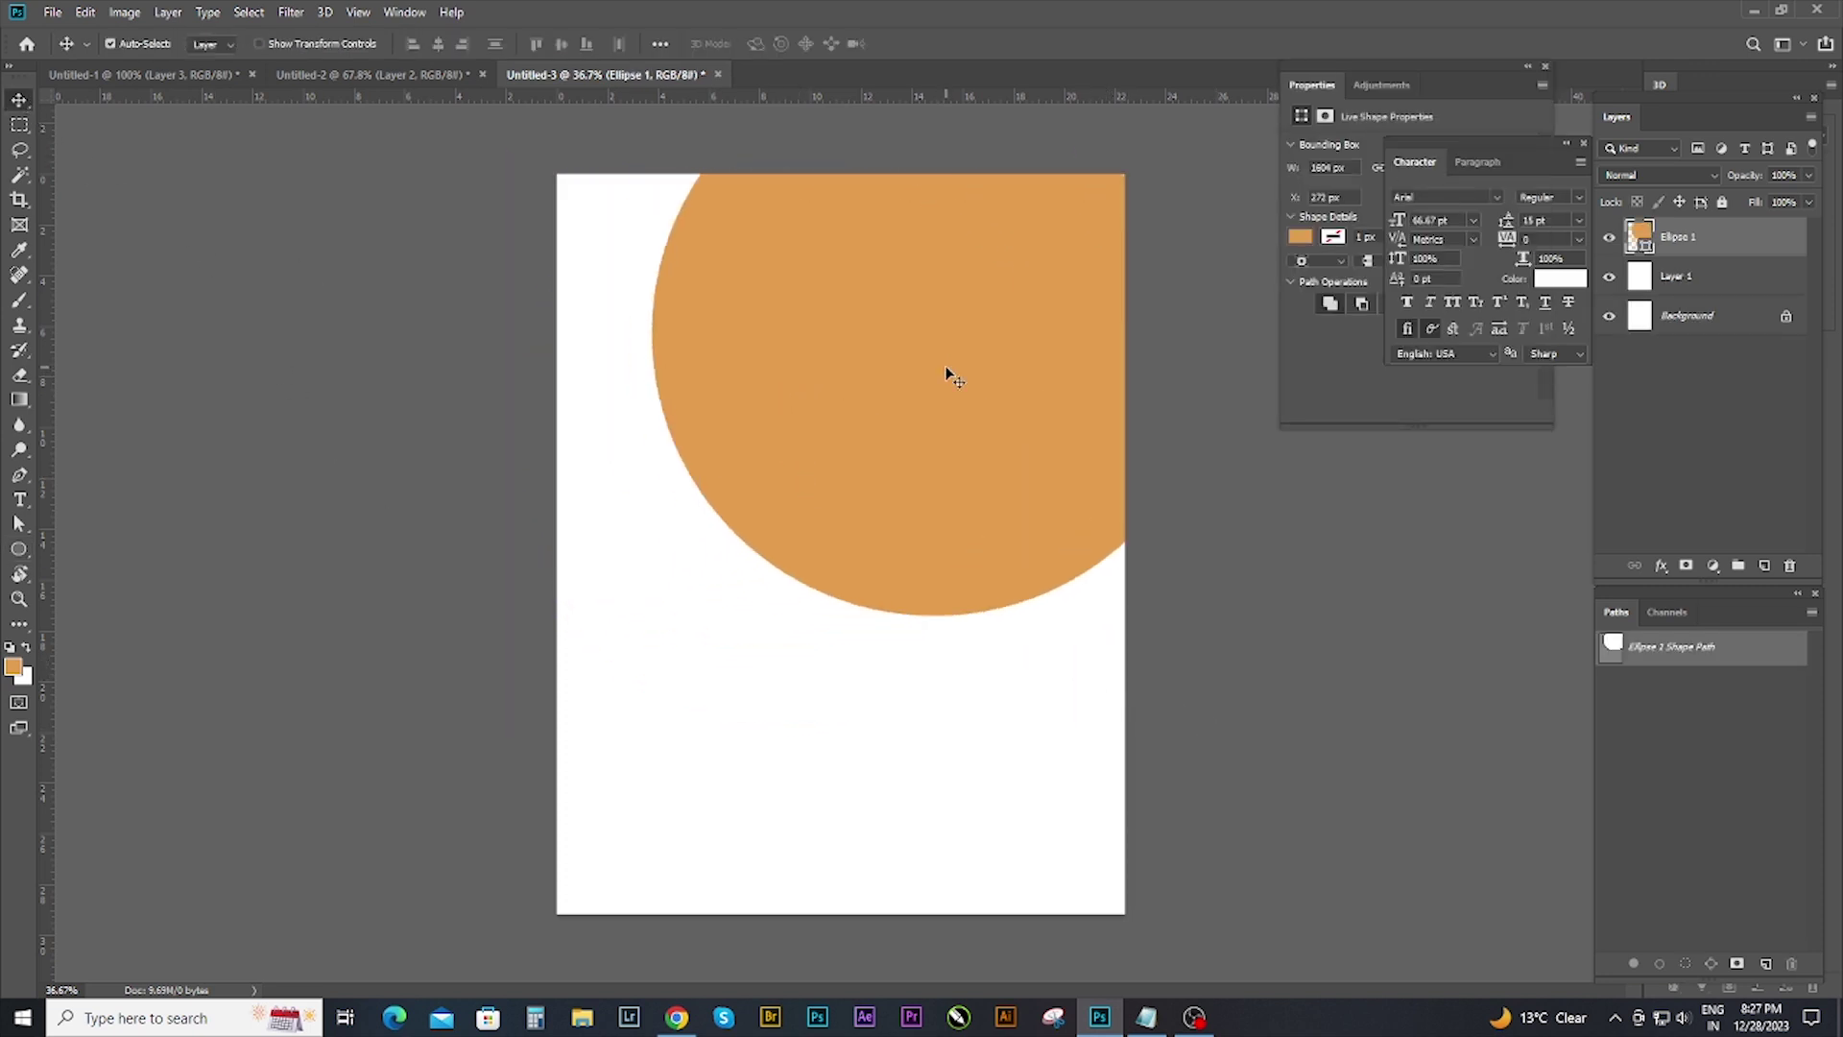
Widen the circle beyond the page edges so its curved lower edge covers the page top.
key(ctrl+t)
drag(639, 331, 482, 334)
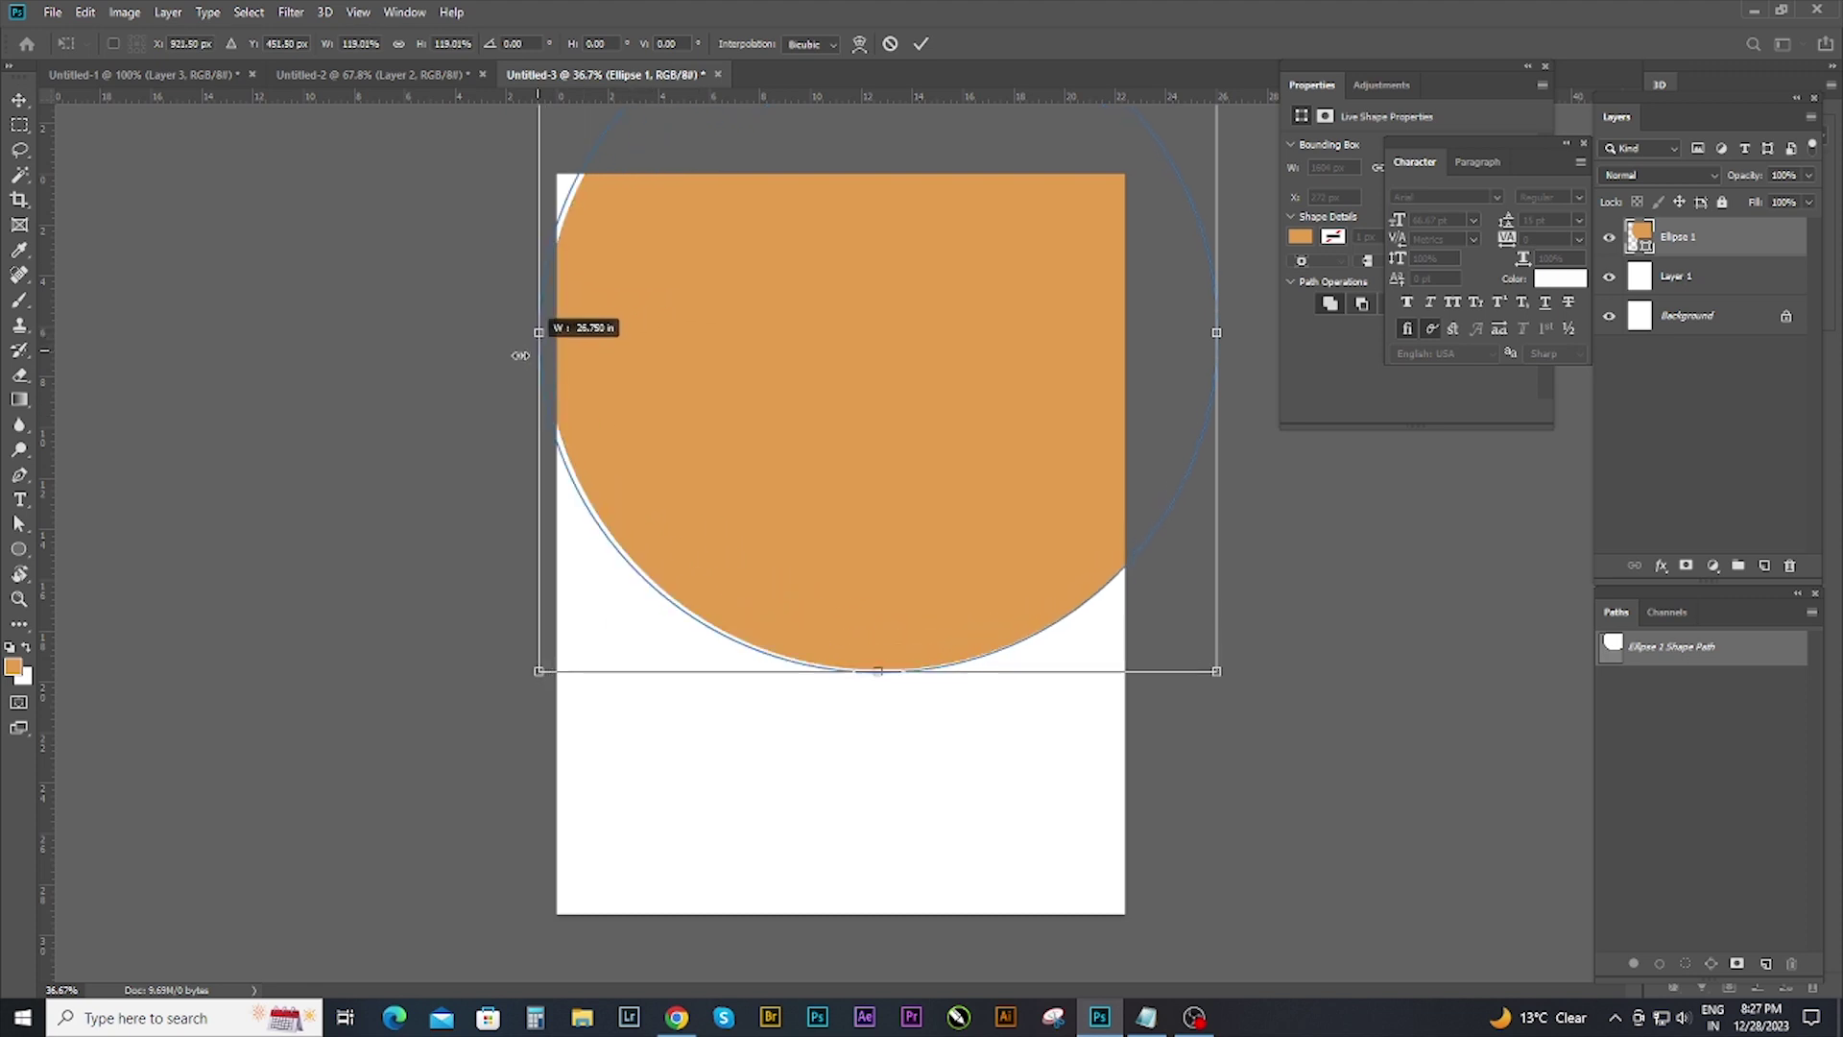
key(ctrl+minus)
mouse_move(804, 557)
mouse_down()
mouse_move(896, 439)
mouse_move(883, 430)
mouse_move(873, 477)
mouse_up()
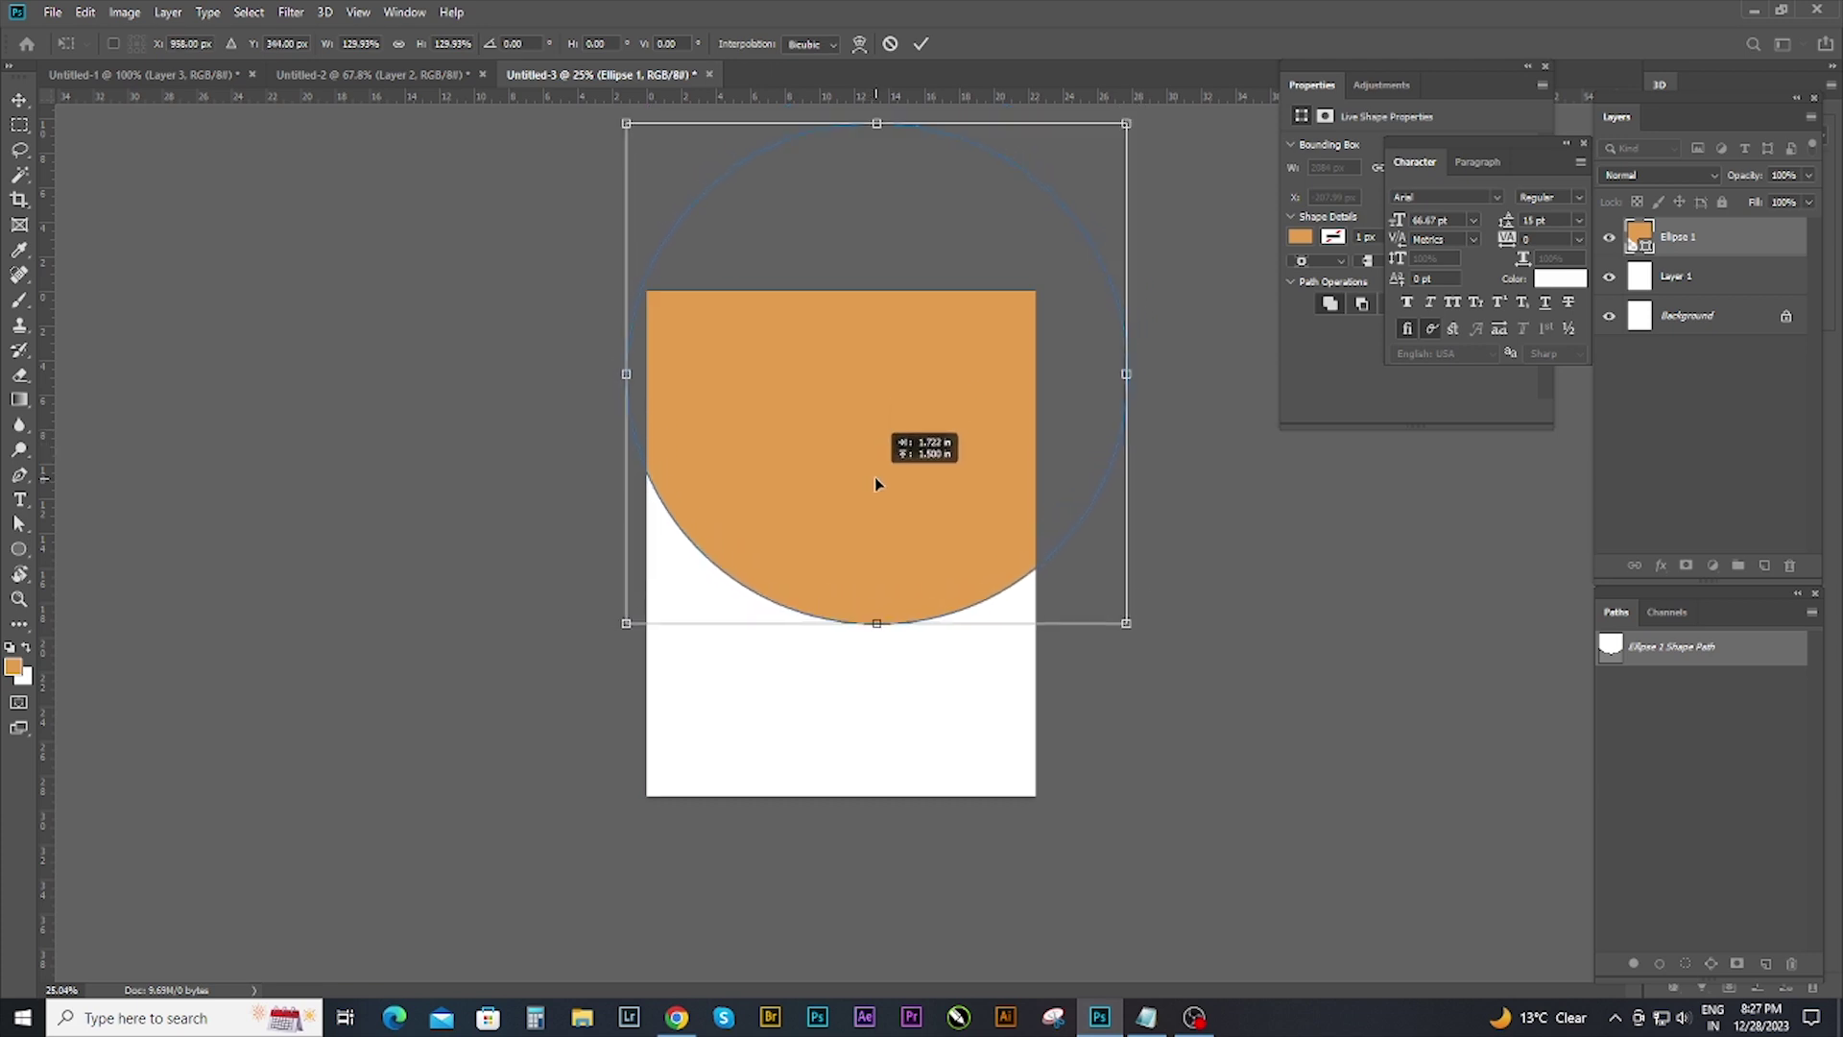
key(Return)
Recolour the Ellipse 1 fill to a light yellow-green in the Color Picker.
click(1584, 143)
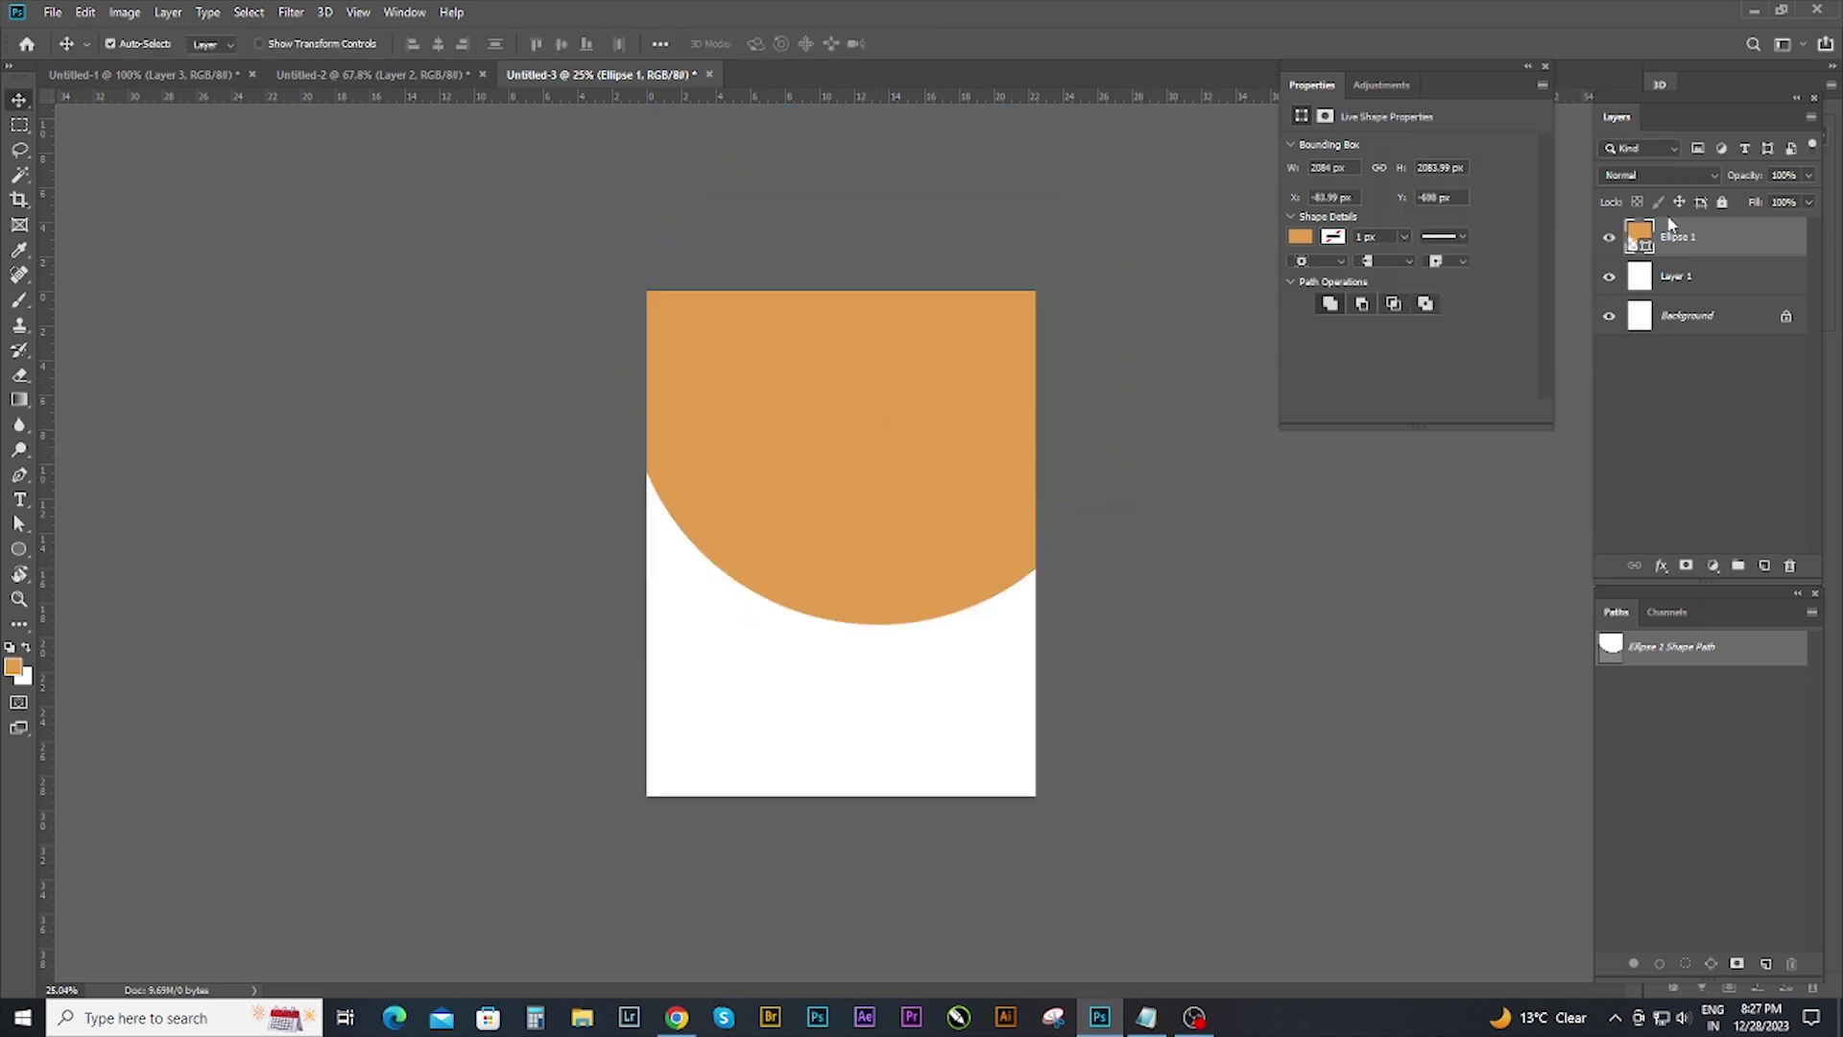
double_click(1642, 237)
mouse_move(1607, 424)
mouse_down()
mouse_move(1610, 491)
mouse_move(1610, 472)
mouse_up()
mouse_move(1459, 304)
mouse_down()
mouse_move(1440, 288)
mouse_move(1436, 416)
mouse_move(1441, 286)
mouse_up()
mouse_move(1601, 471)
mouse_down()
mouse_move(1603, 448)
mouse_move(1454, 363)
mouse_move(1472, 309)
mouse_up()
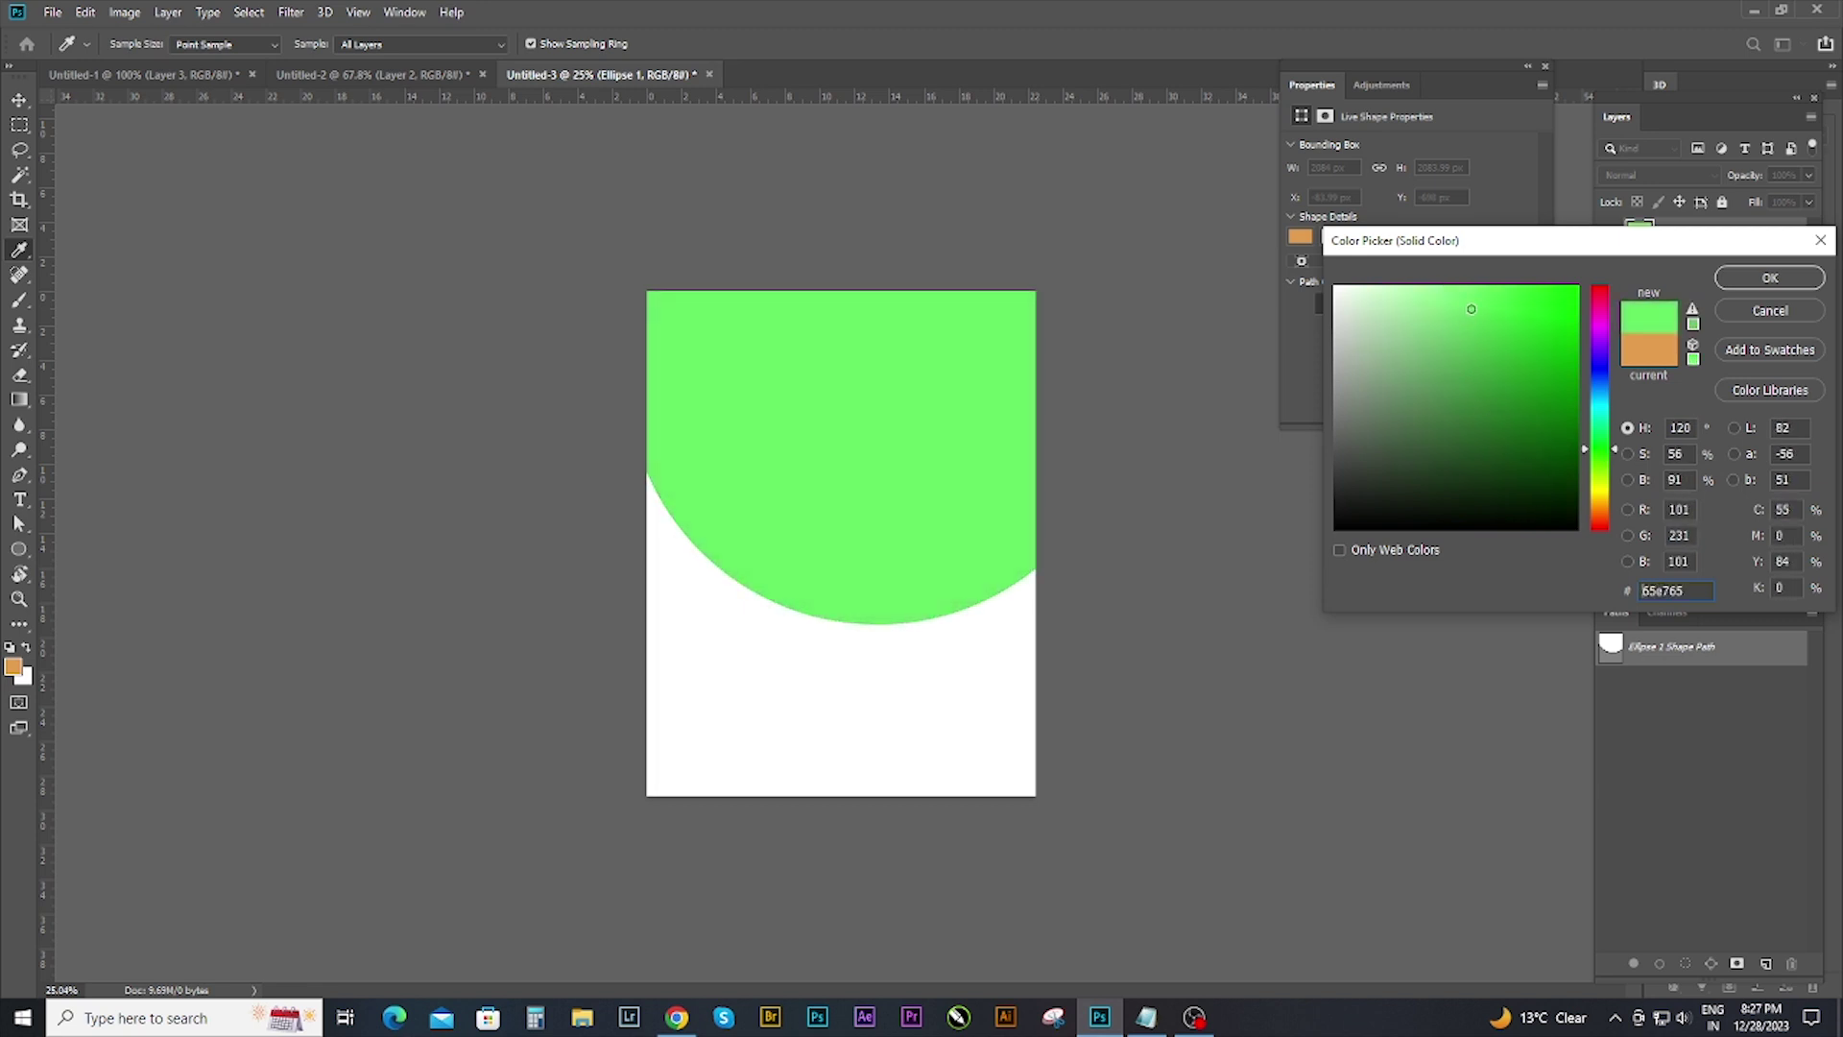
drag(1605, 445, 1605, 443)
click(1737, 278)
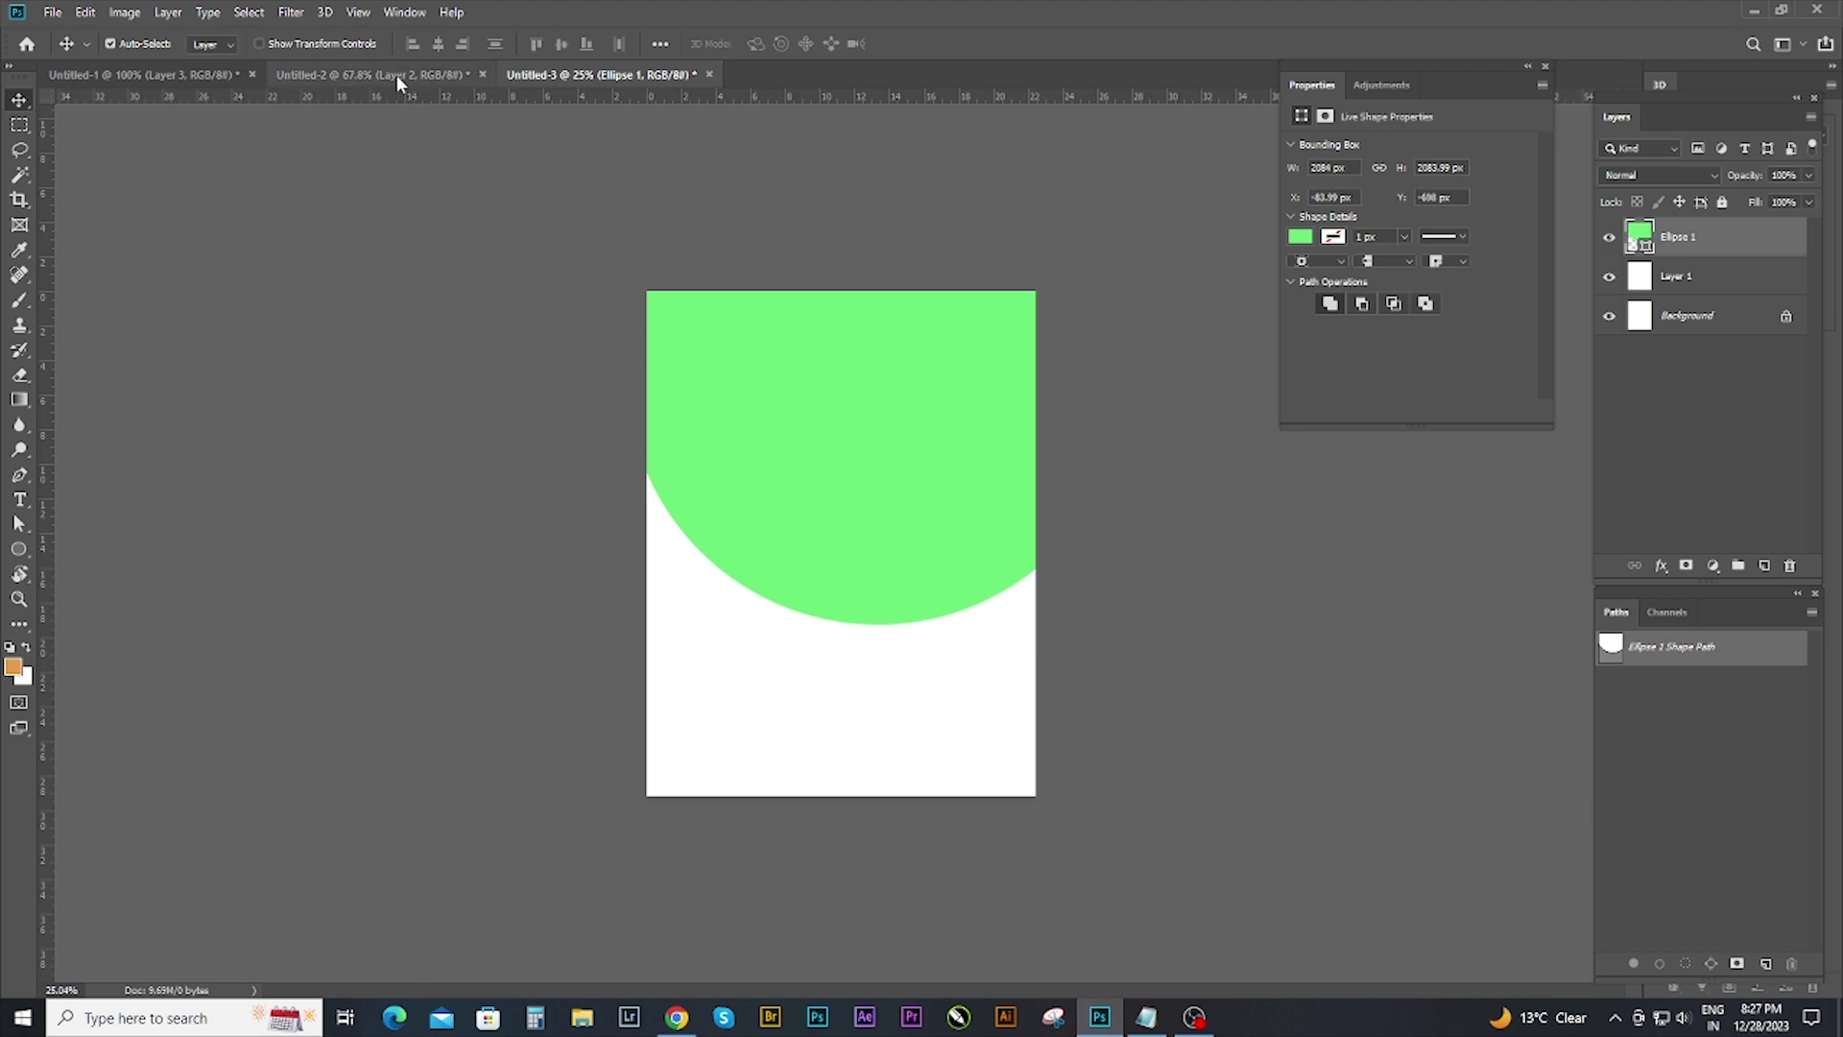
click(396, 75)
Bring the rice bowl photo into the poster and fill the top curve with napkin-sampled orange.
mouse_move(777, 423)
mouse_down()
mouse_move(777, 592)
mouse_move(862, 690)
mouse_up()
click(897, 481)
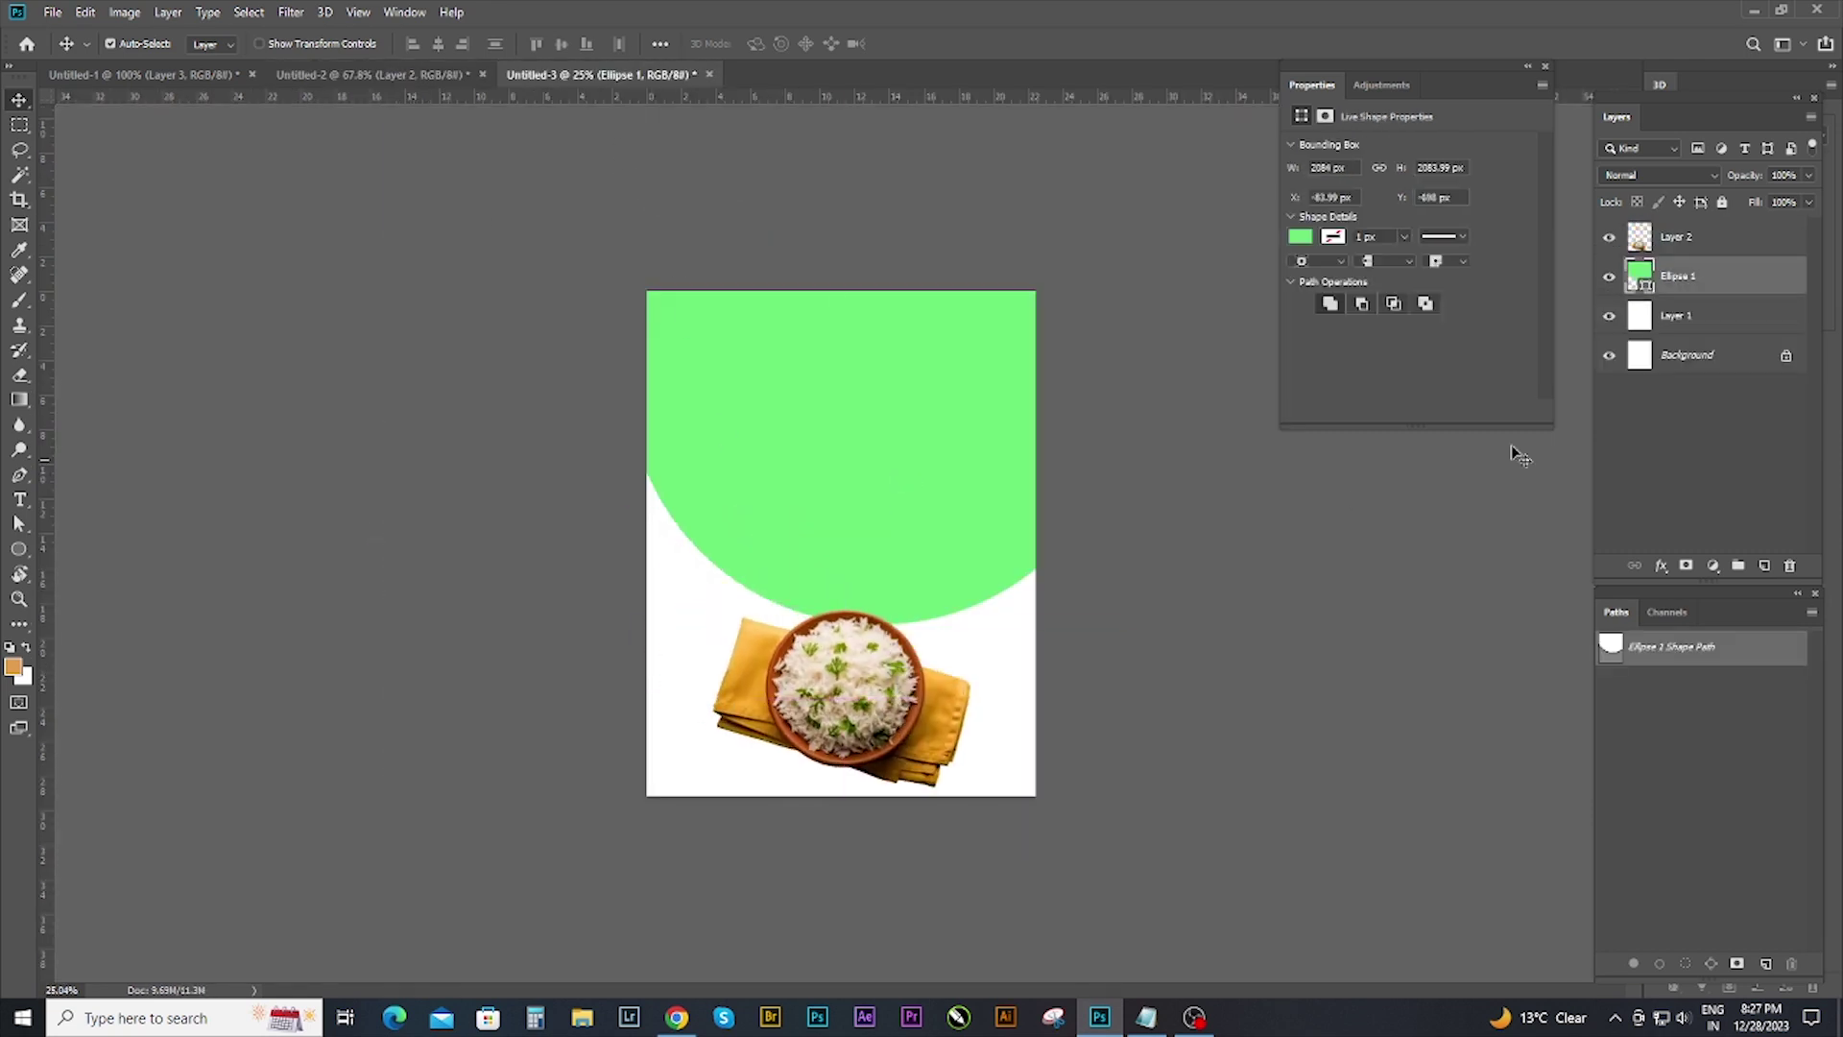
double_click(1642, 277)
click(946, 704)
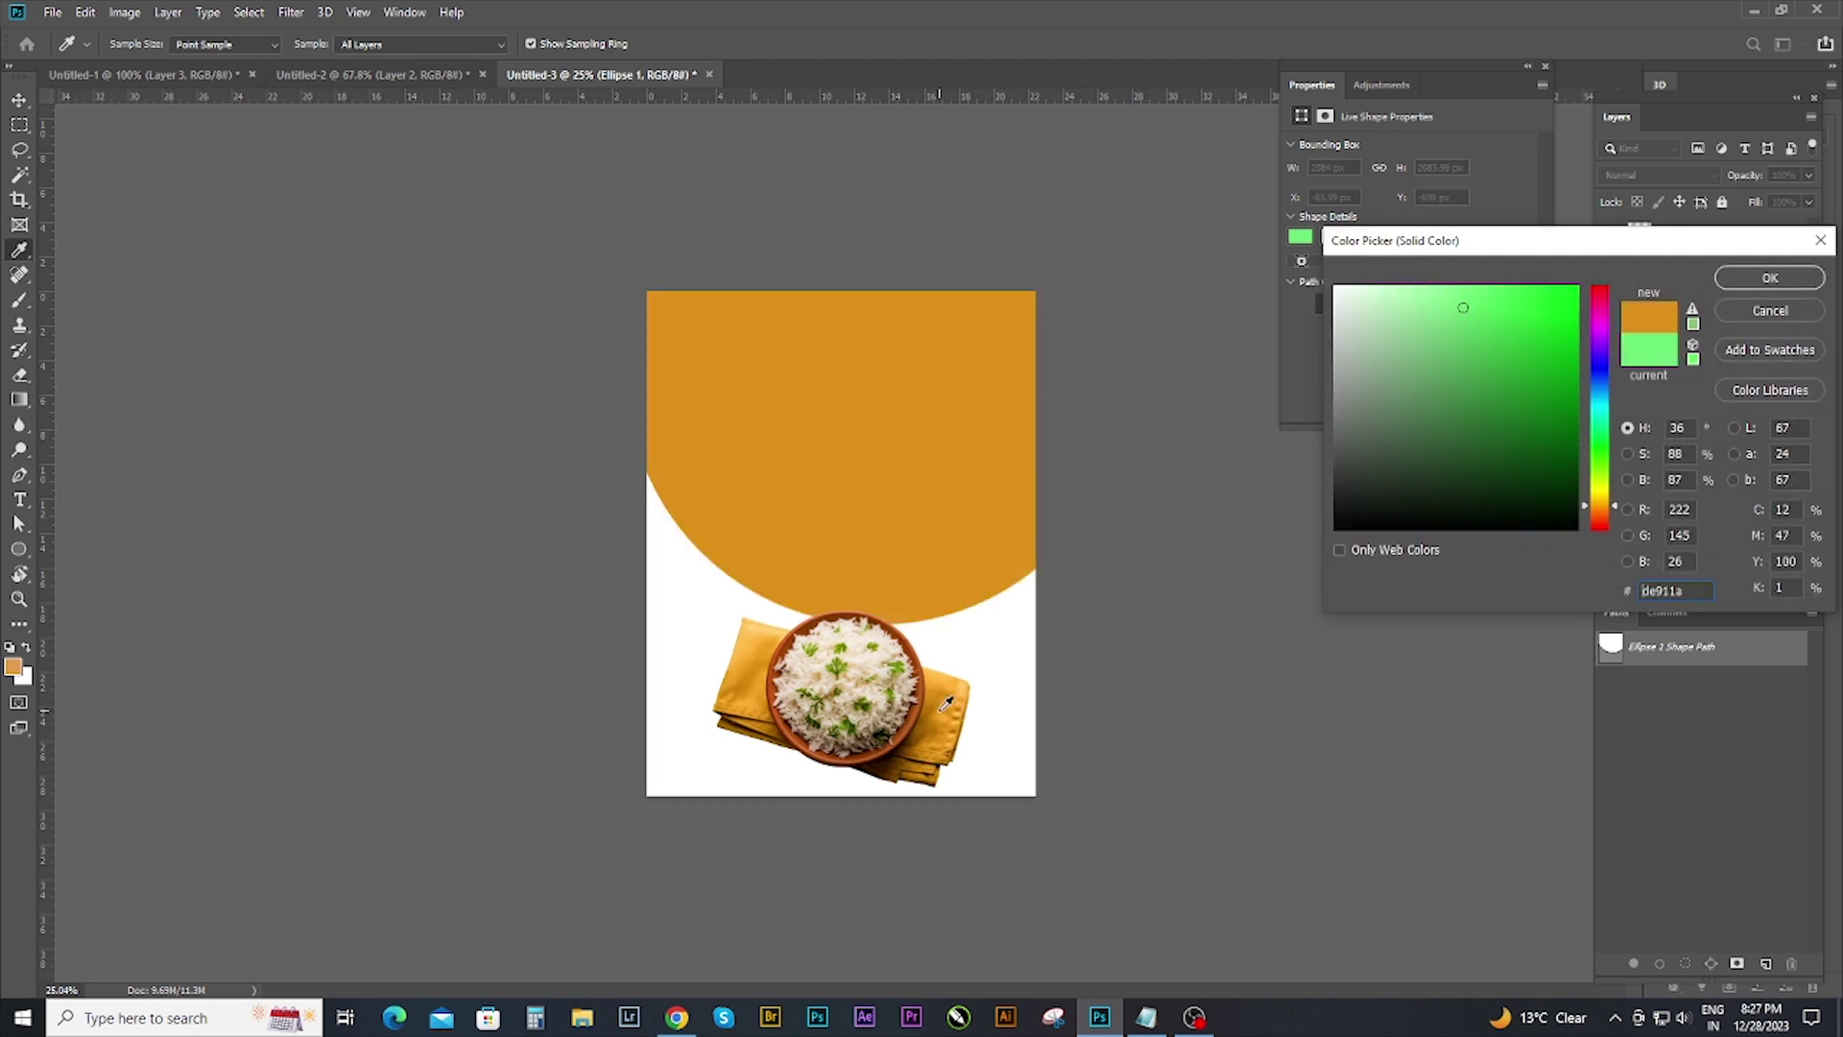
click(938, 683)
click(937, 683)
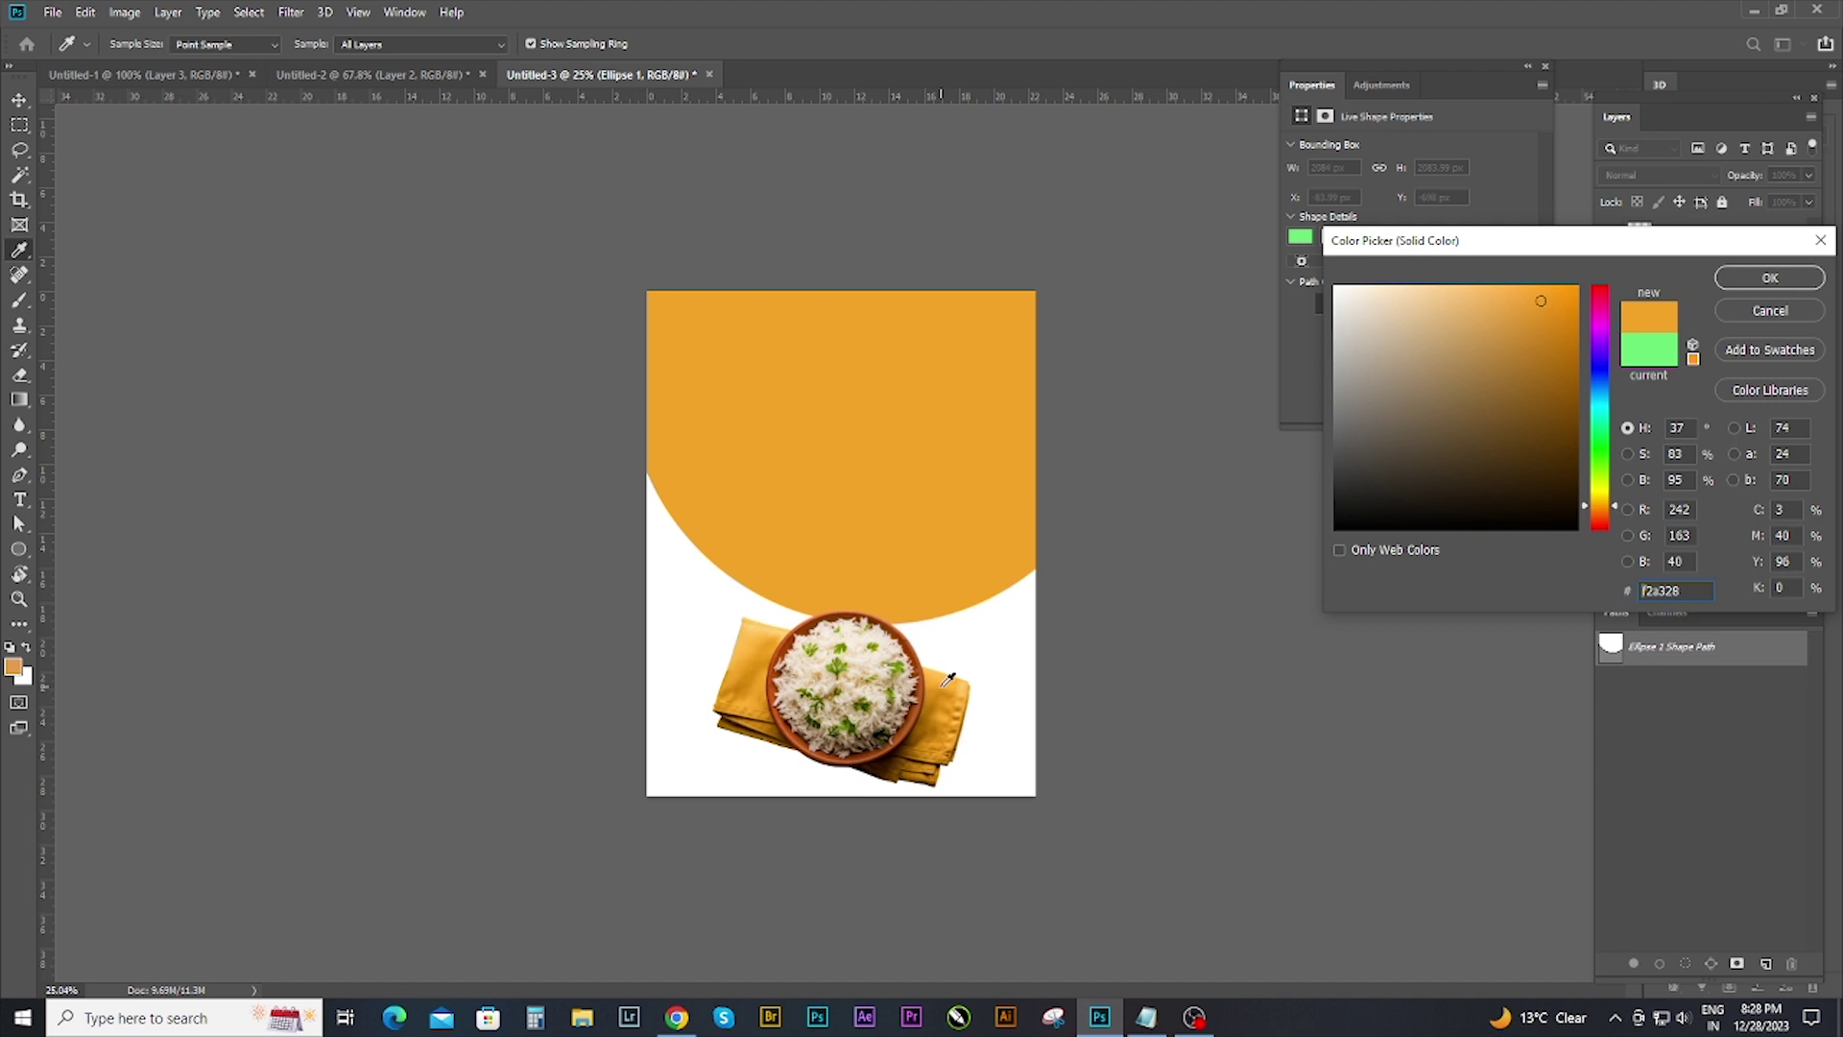
scroll(567, 411, up, 2)
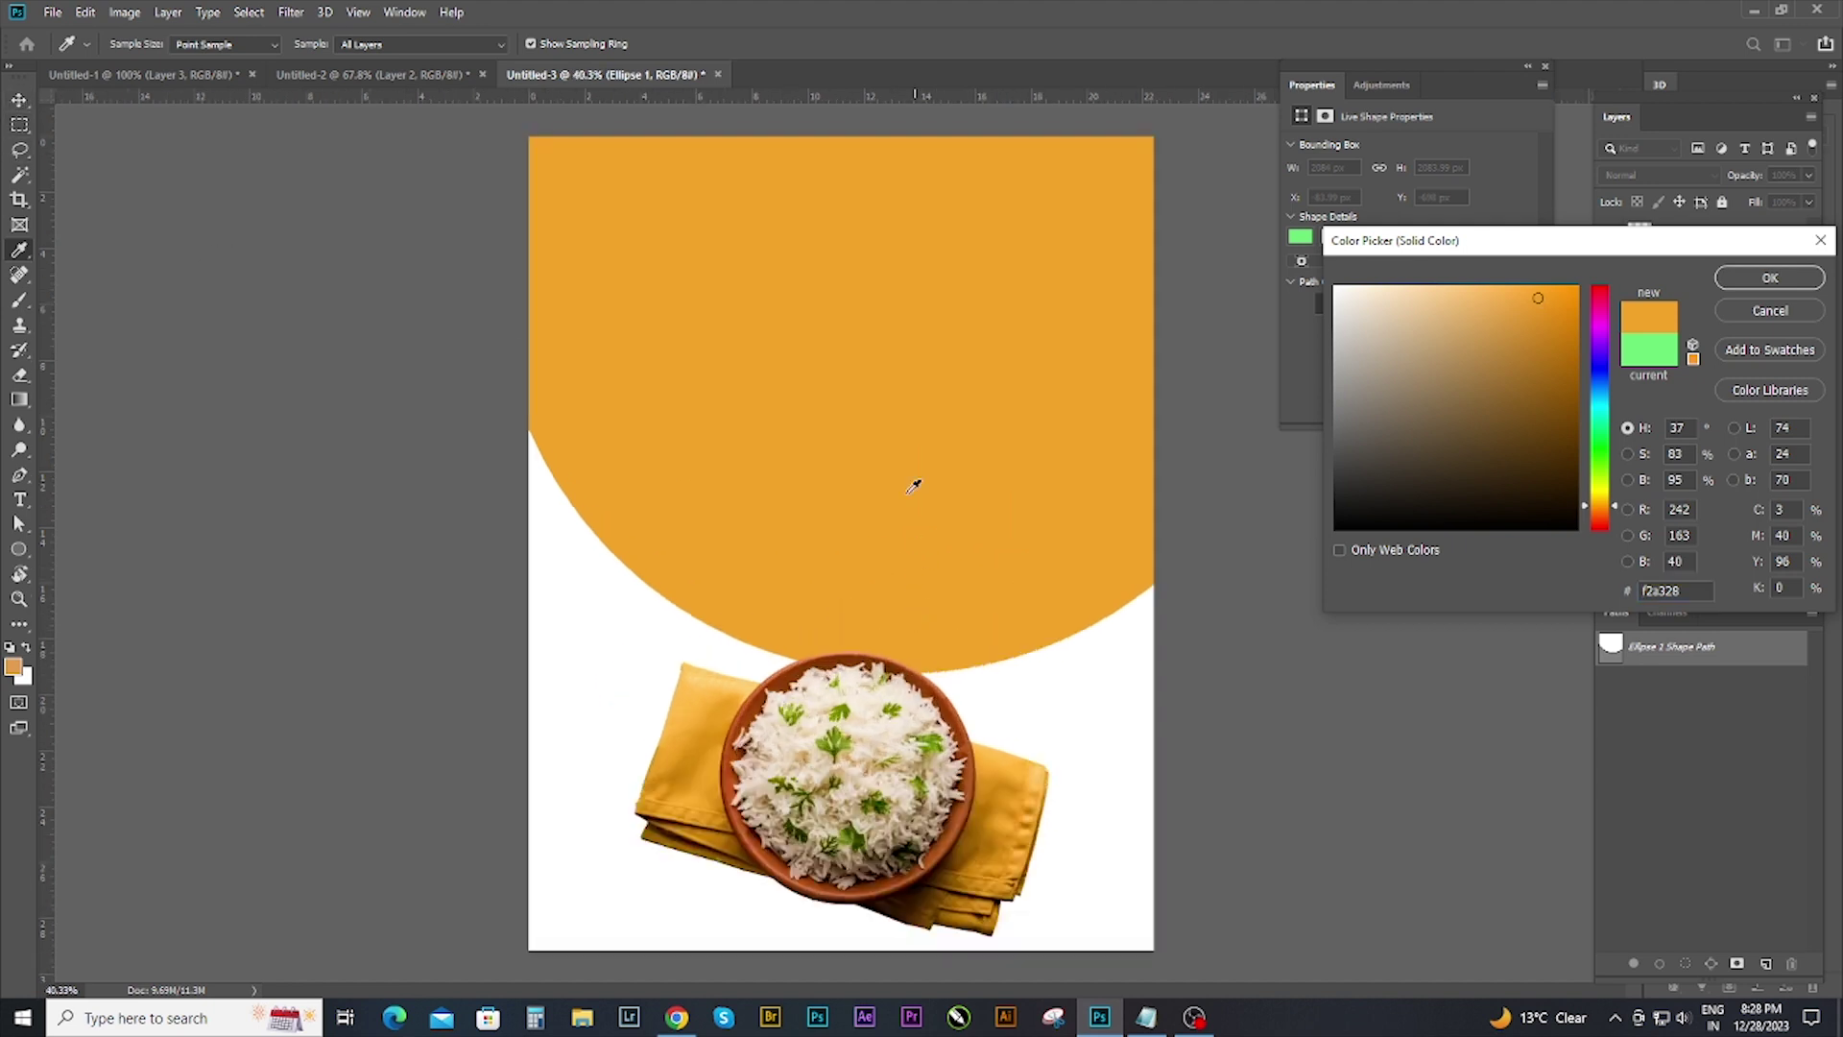
click(1771, 277)
Move the orange curve upward and enlarge the rice photo across the lower page.
drag(974, 511, 974, 446)
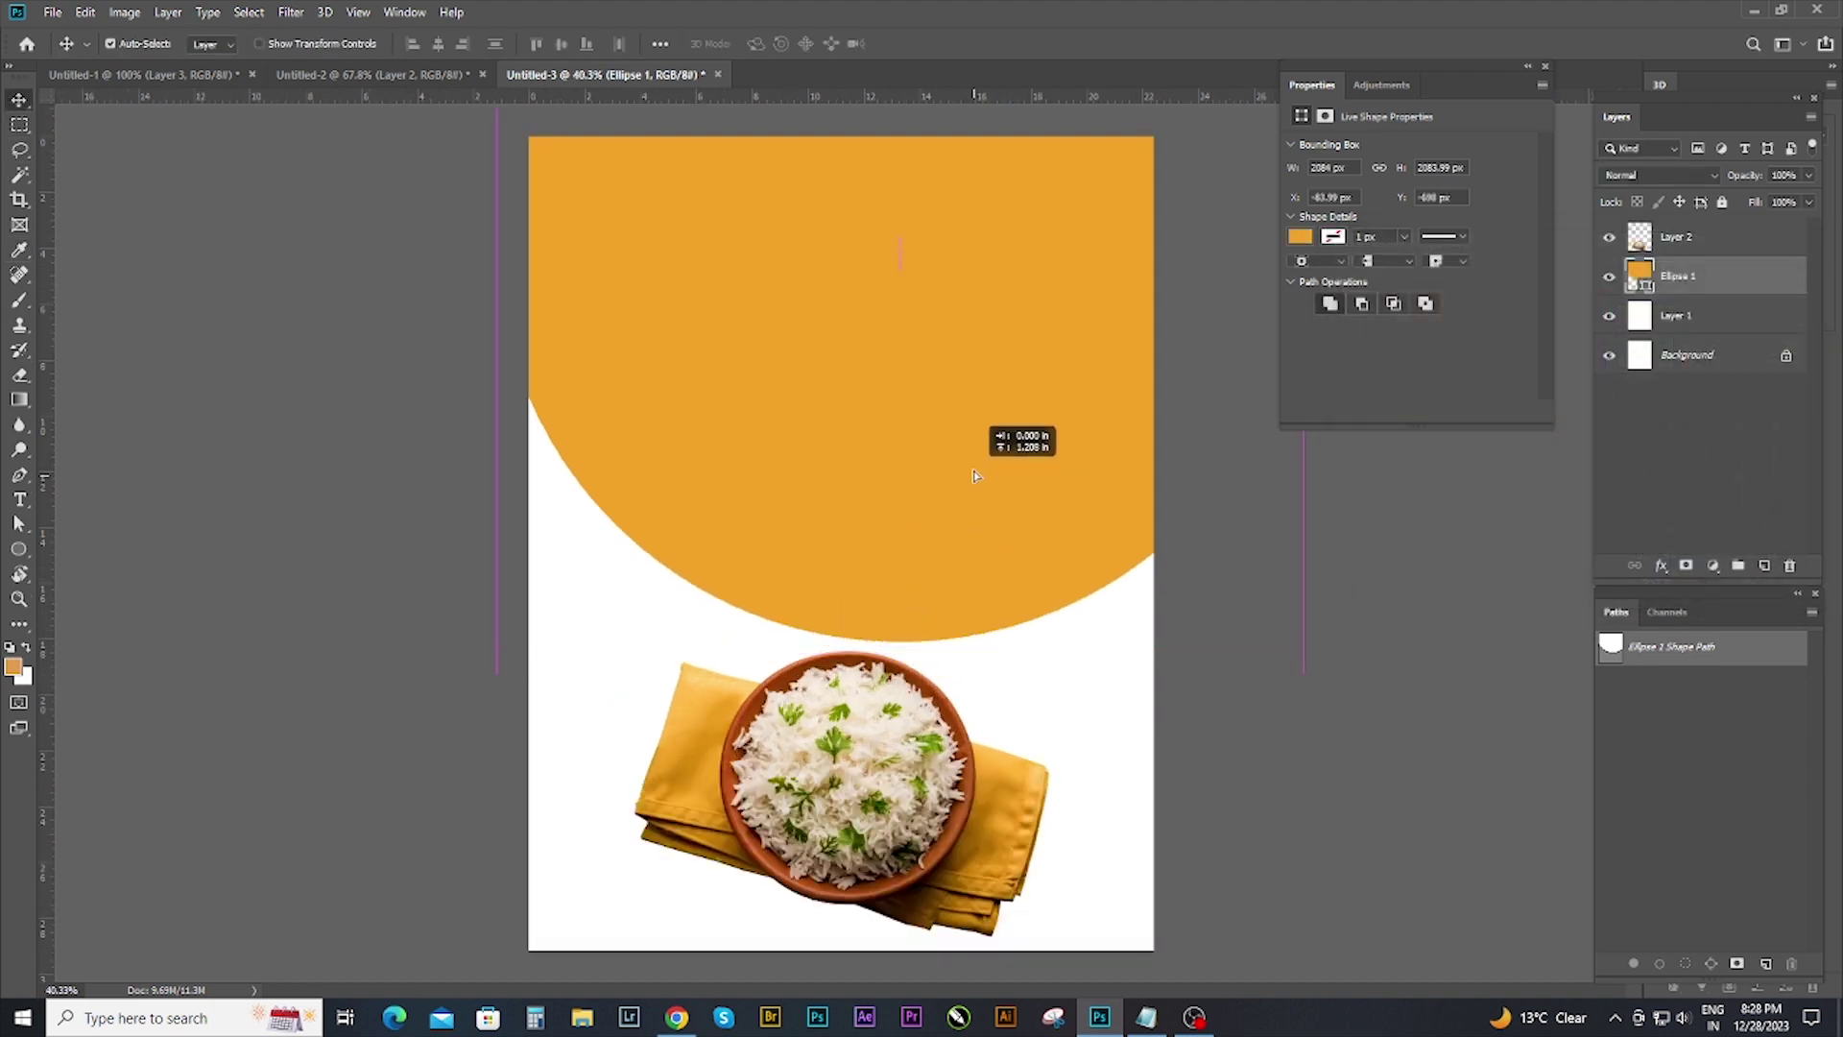
scroll(974, 446, down, 1)
click(1677, 236)
key(ctrl+t)
mouse_move(974, 572)
mouse_down()
mouse_move(958, 551)
mouse_move(1016, 522)
mouse_up()
drag(925, 682, 1011, 722)
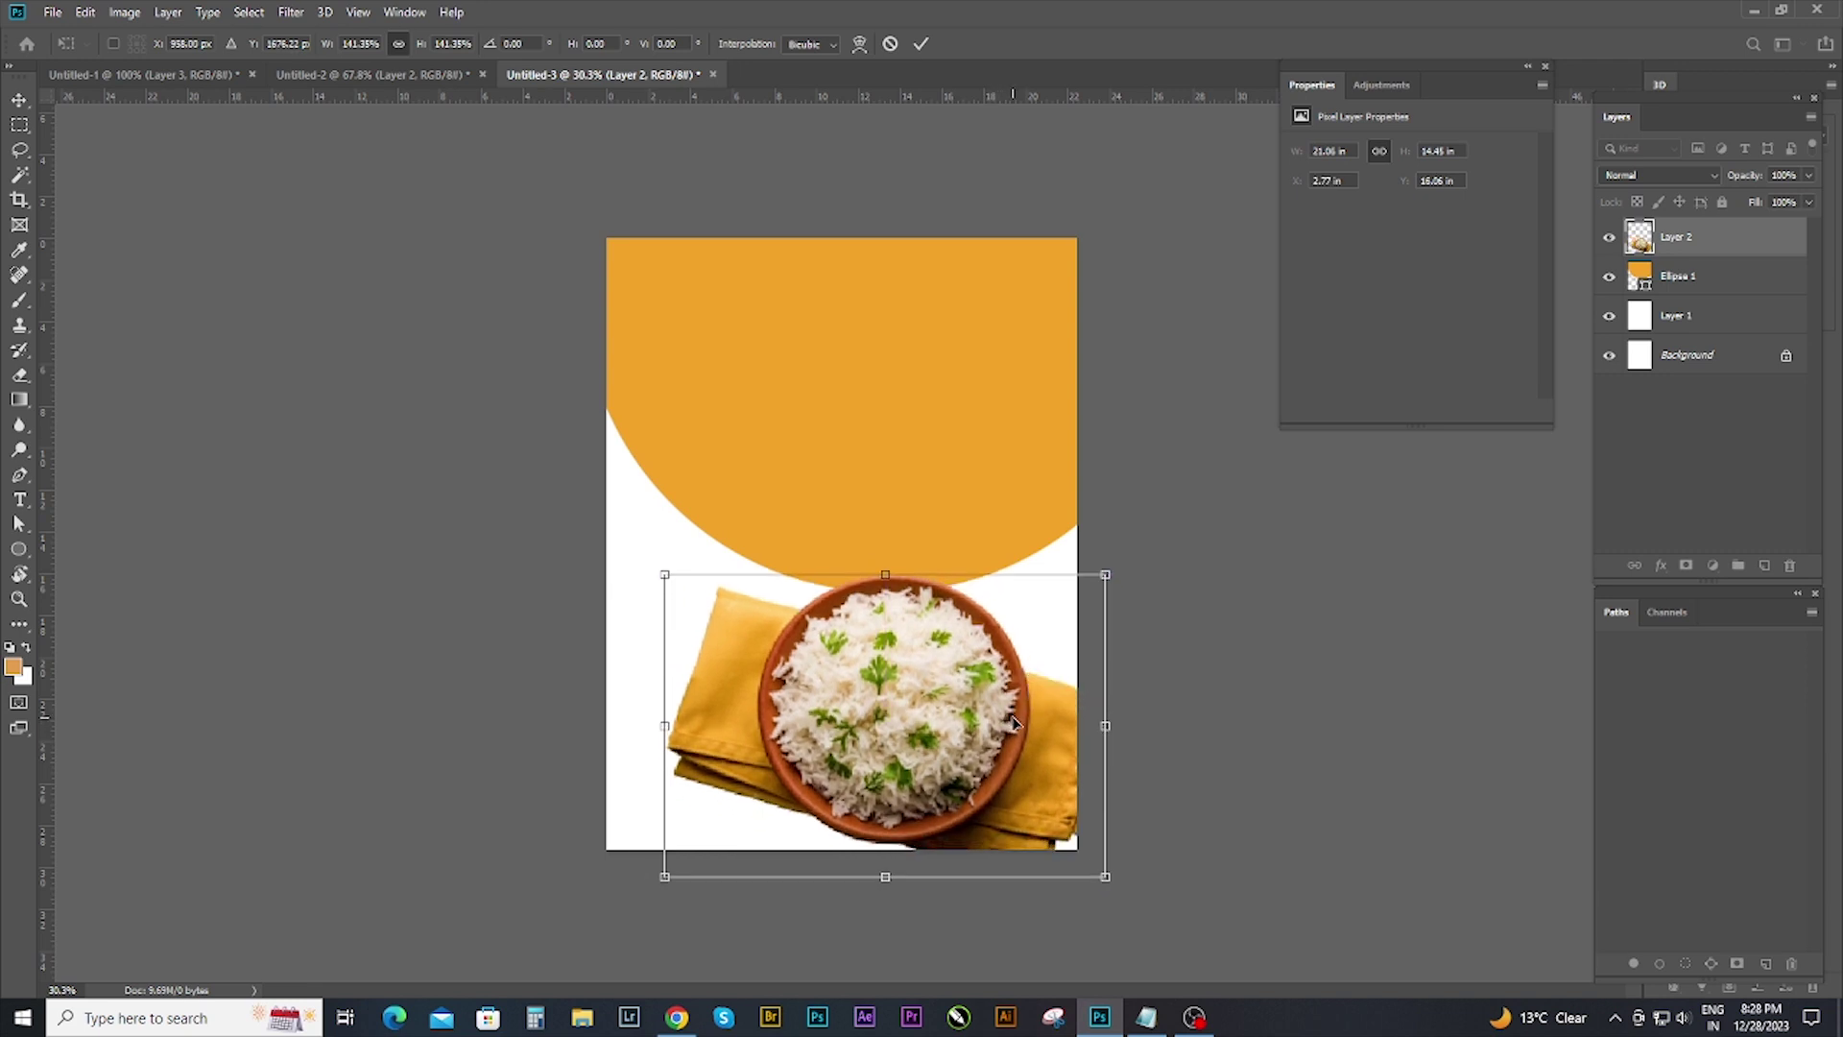
Apply the photo's new size and centre the rice bowl photo horizontally on the page.
key(Return)
scroll(1143, 675, up, 1)
mouse_move(840, 741)
mouse_down()
mouse_move(795, 735)
mouse_move(942, 711)
mouse_up()
scroll(1078, 766, down, 2)
scroll(1070, 764, down, 1)
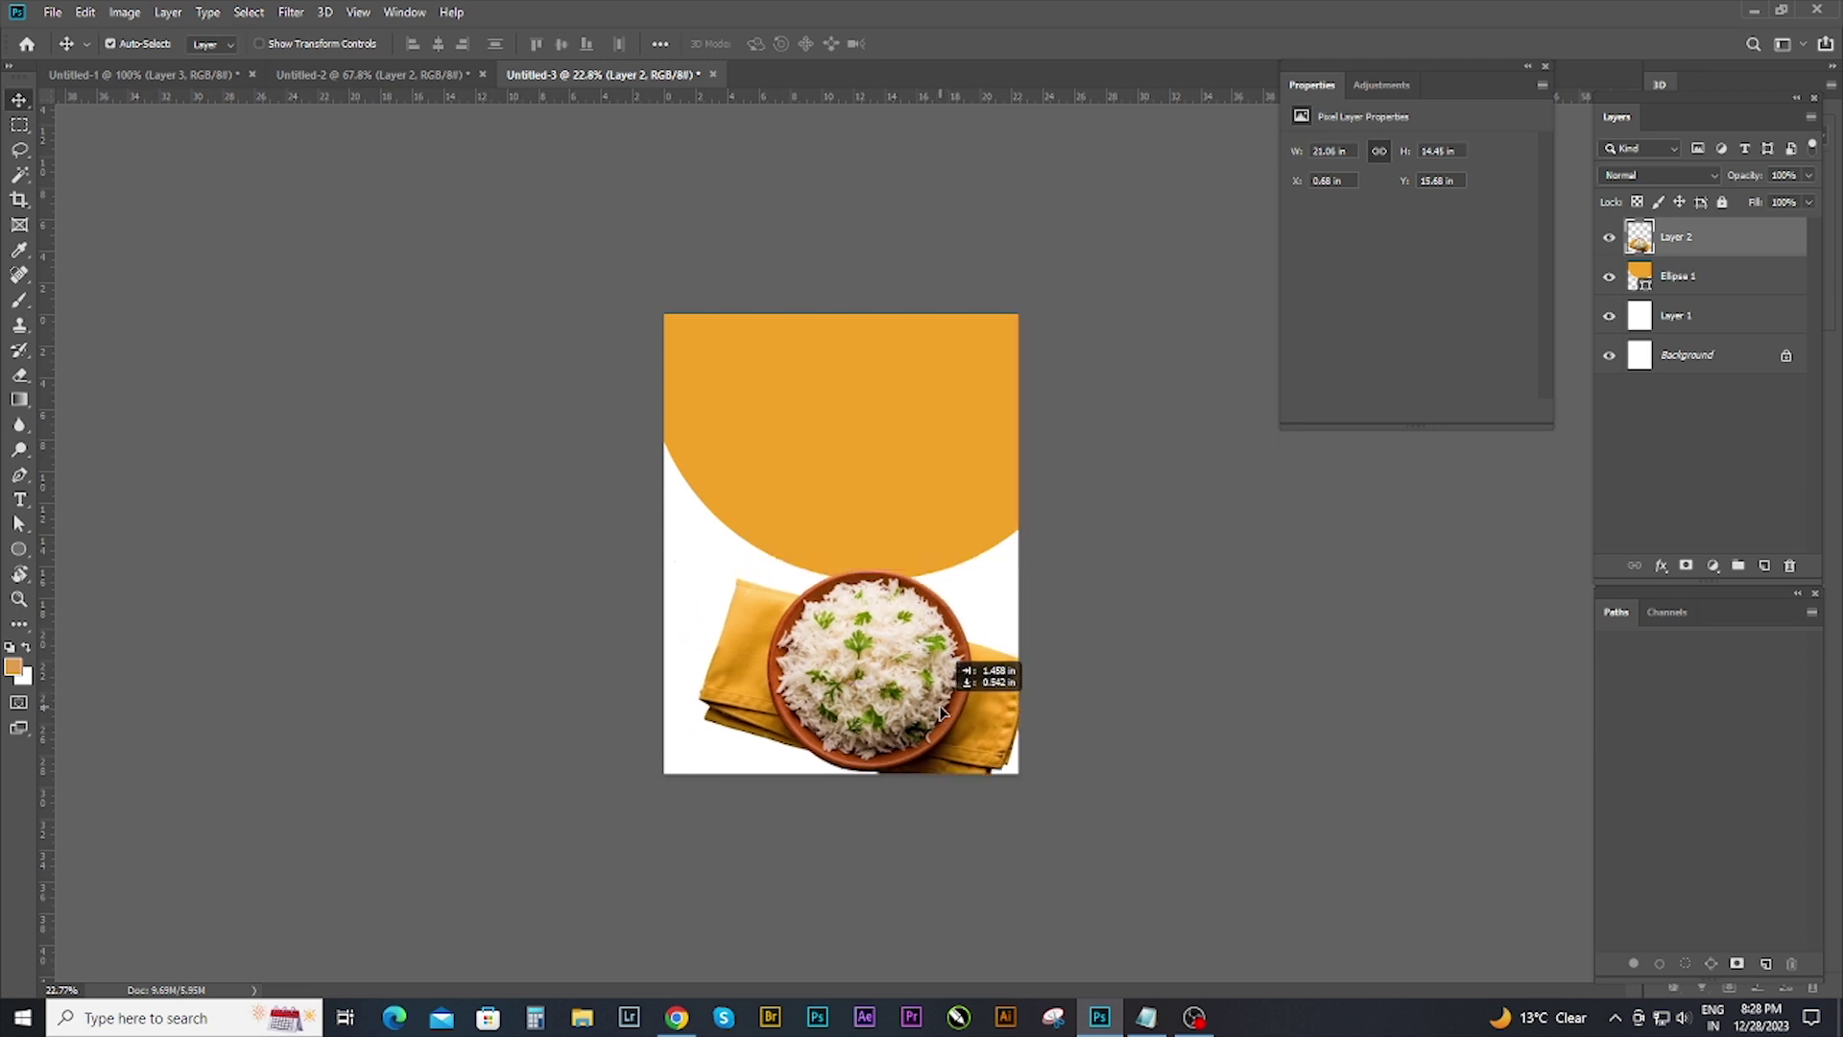
key(ctrl+a)
click(445, 44)
key(ctrl+d)
Undo a stray photo nudge and move the orange top shape slightly upward.
mouse_move(853, 683)
mouse_down()
mouse_move(886, 699)
mouse_move(873, 688)
mouse_up()
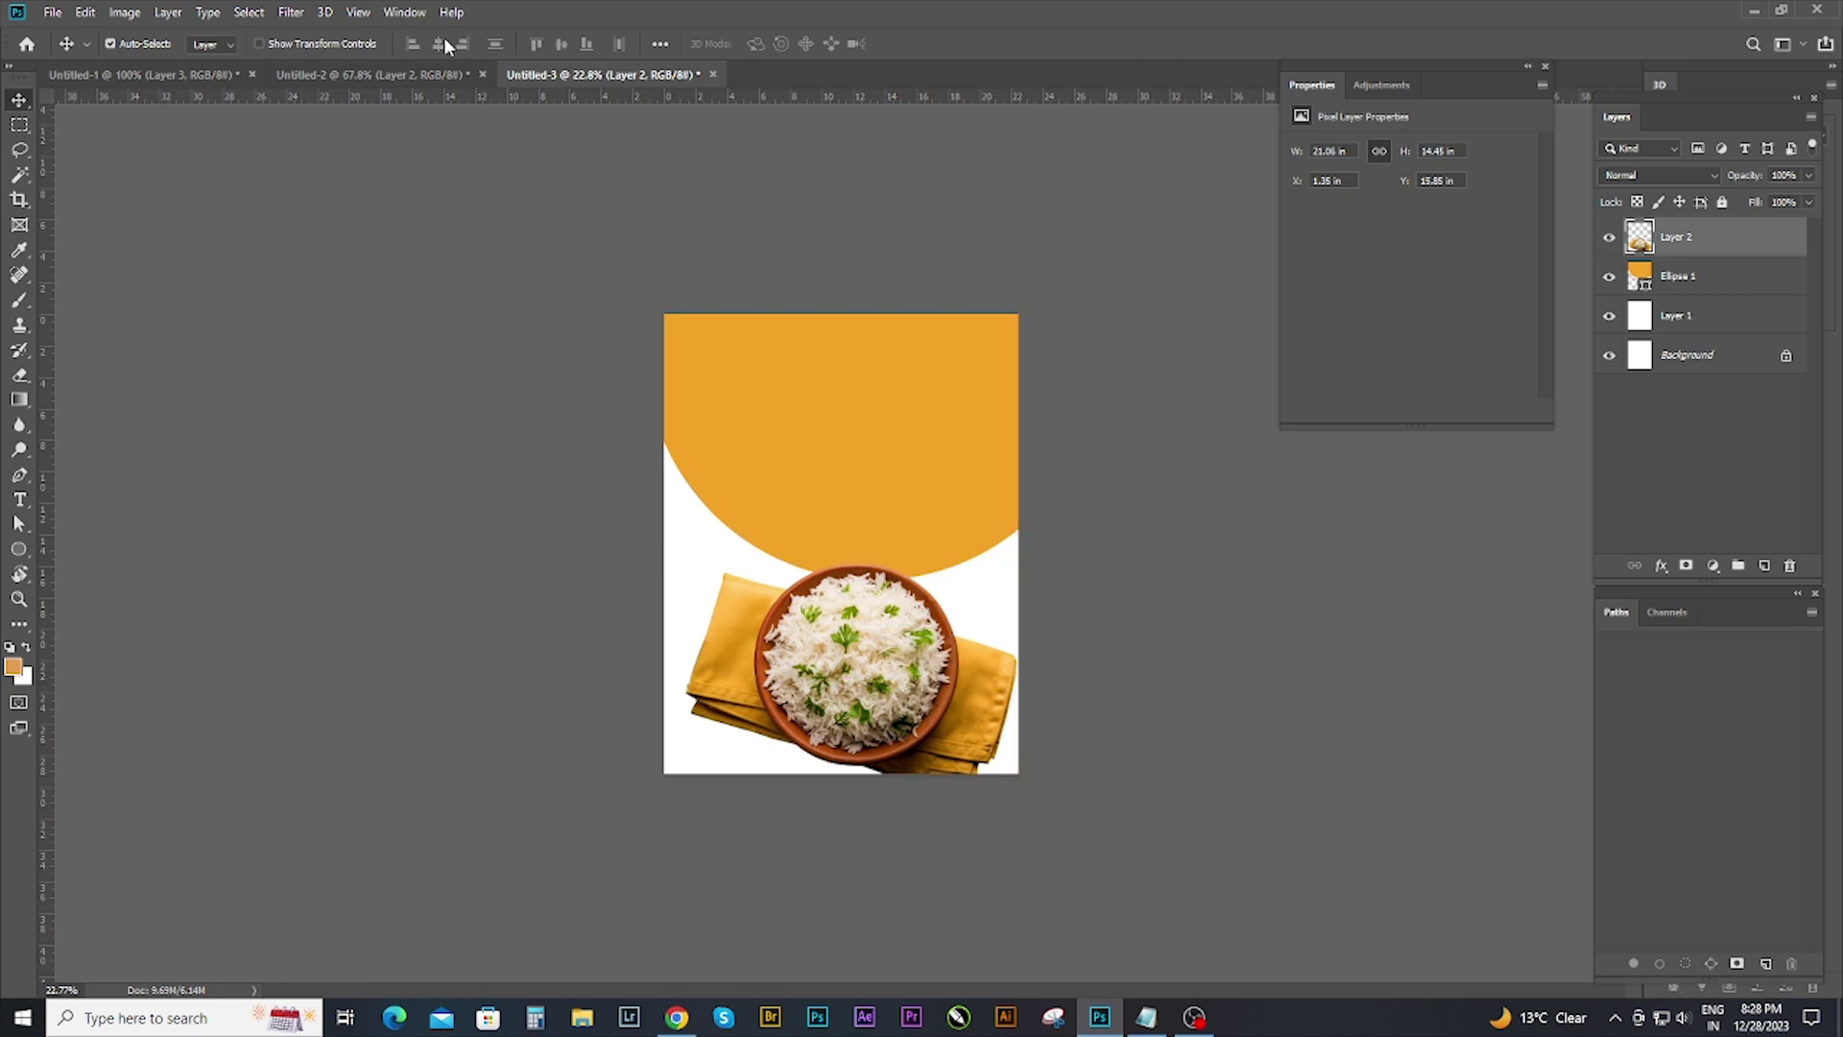
key(ctrl+z)
key(ctrl+shift+s)
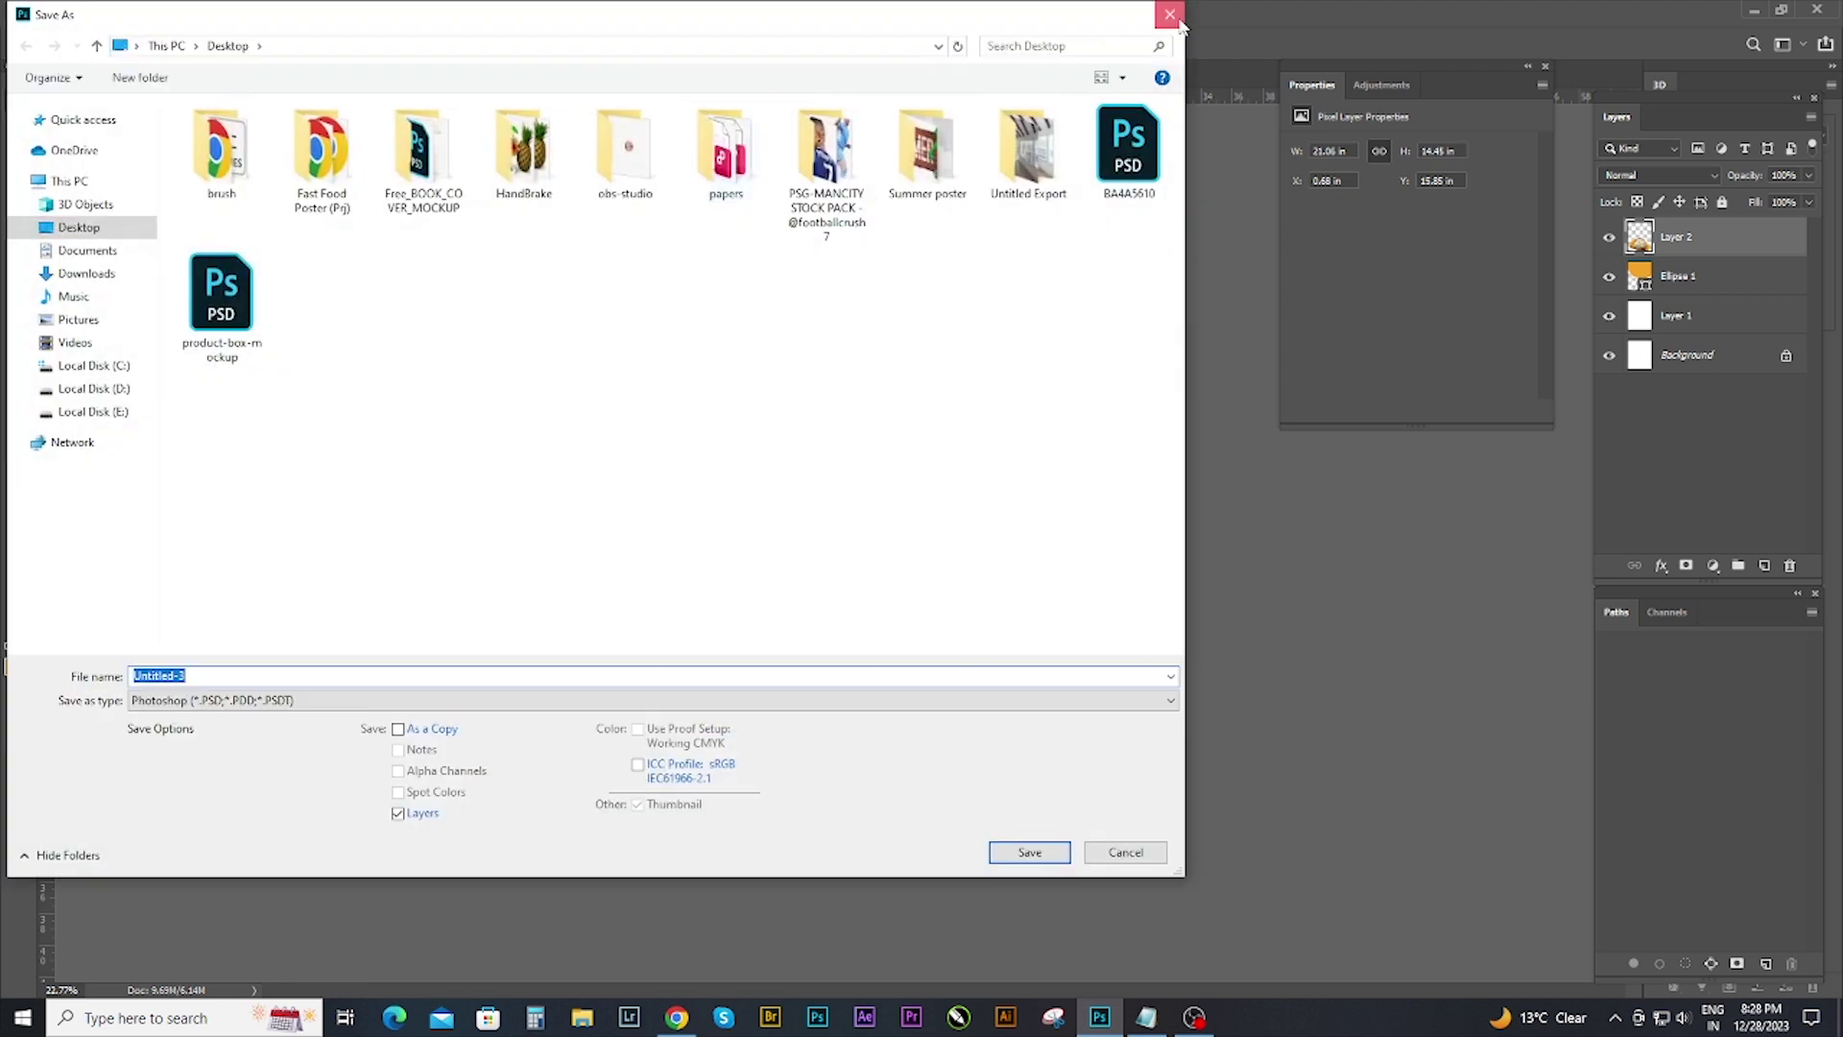
click(1177, 18)
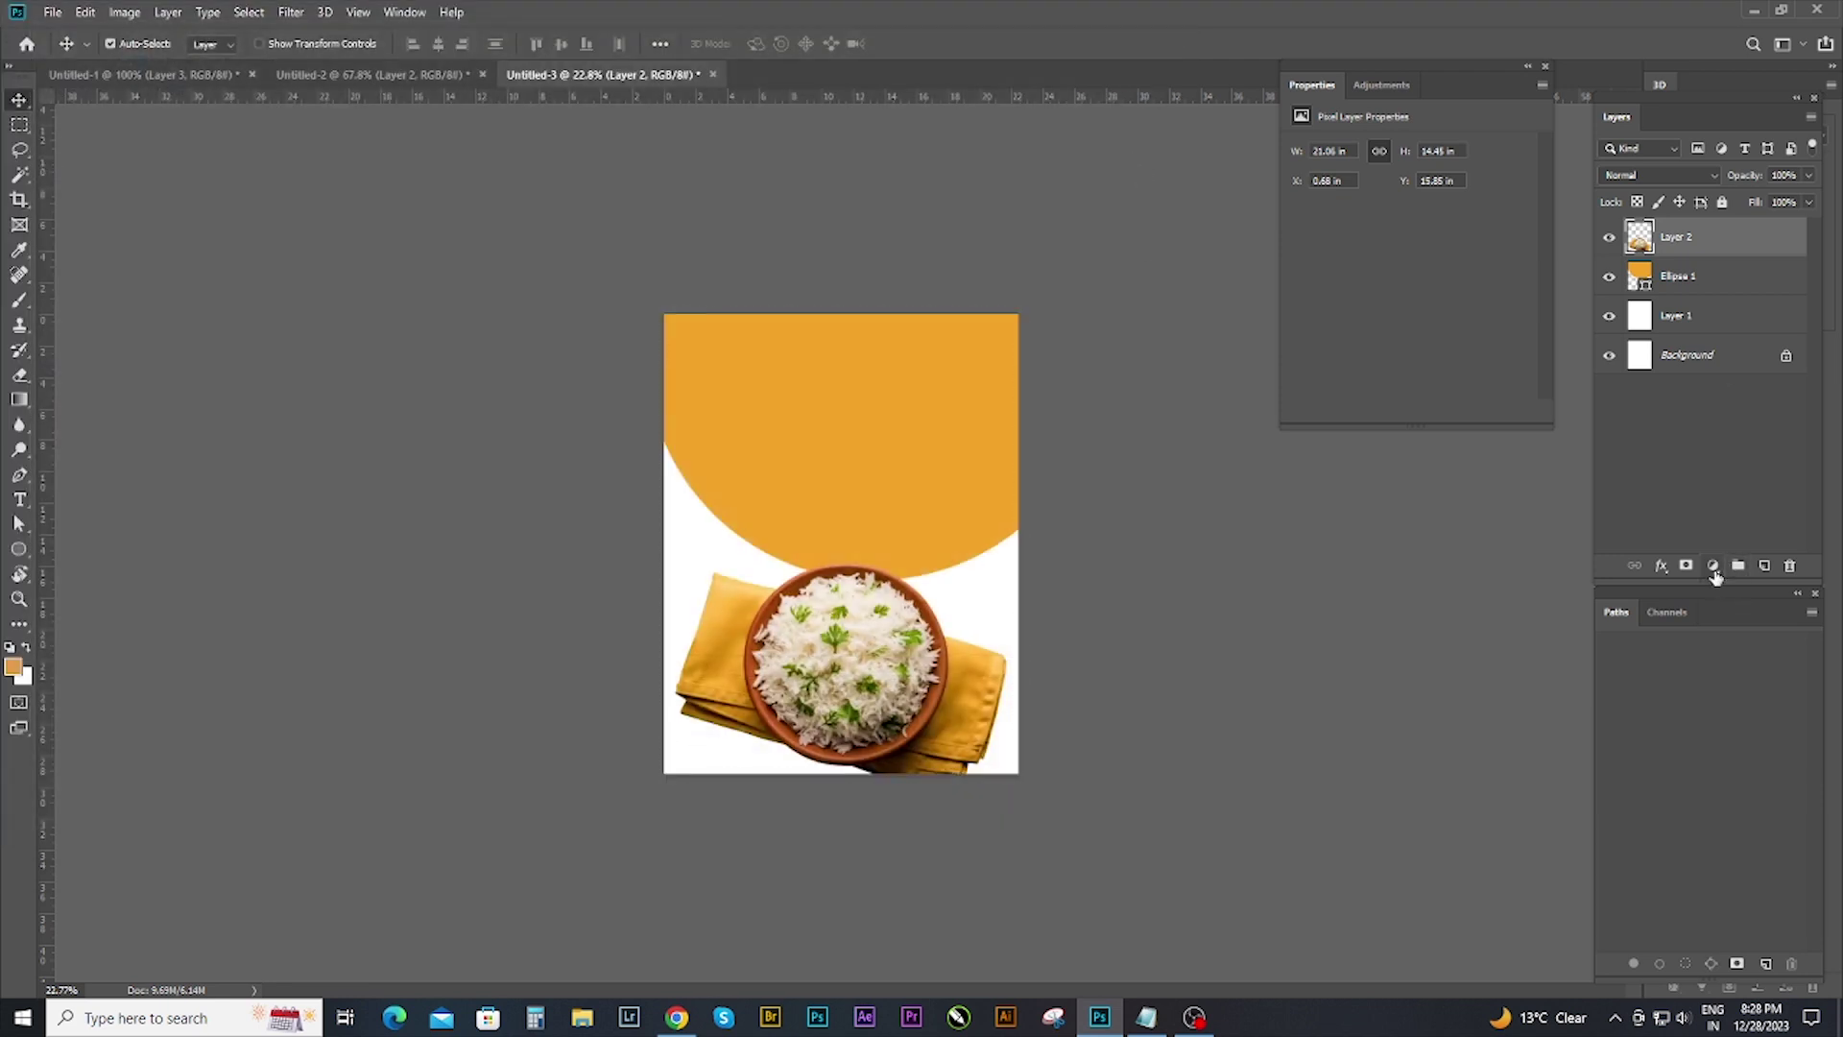
drag(958, 429, 956, 413)
Preview a pale green fill for the top shape, then cancel to keep it orange.
double_click(1638, 276)
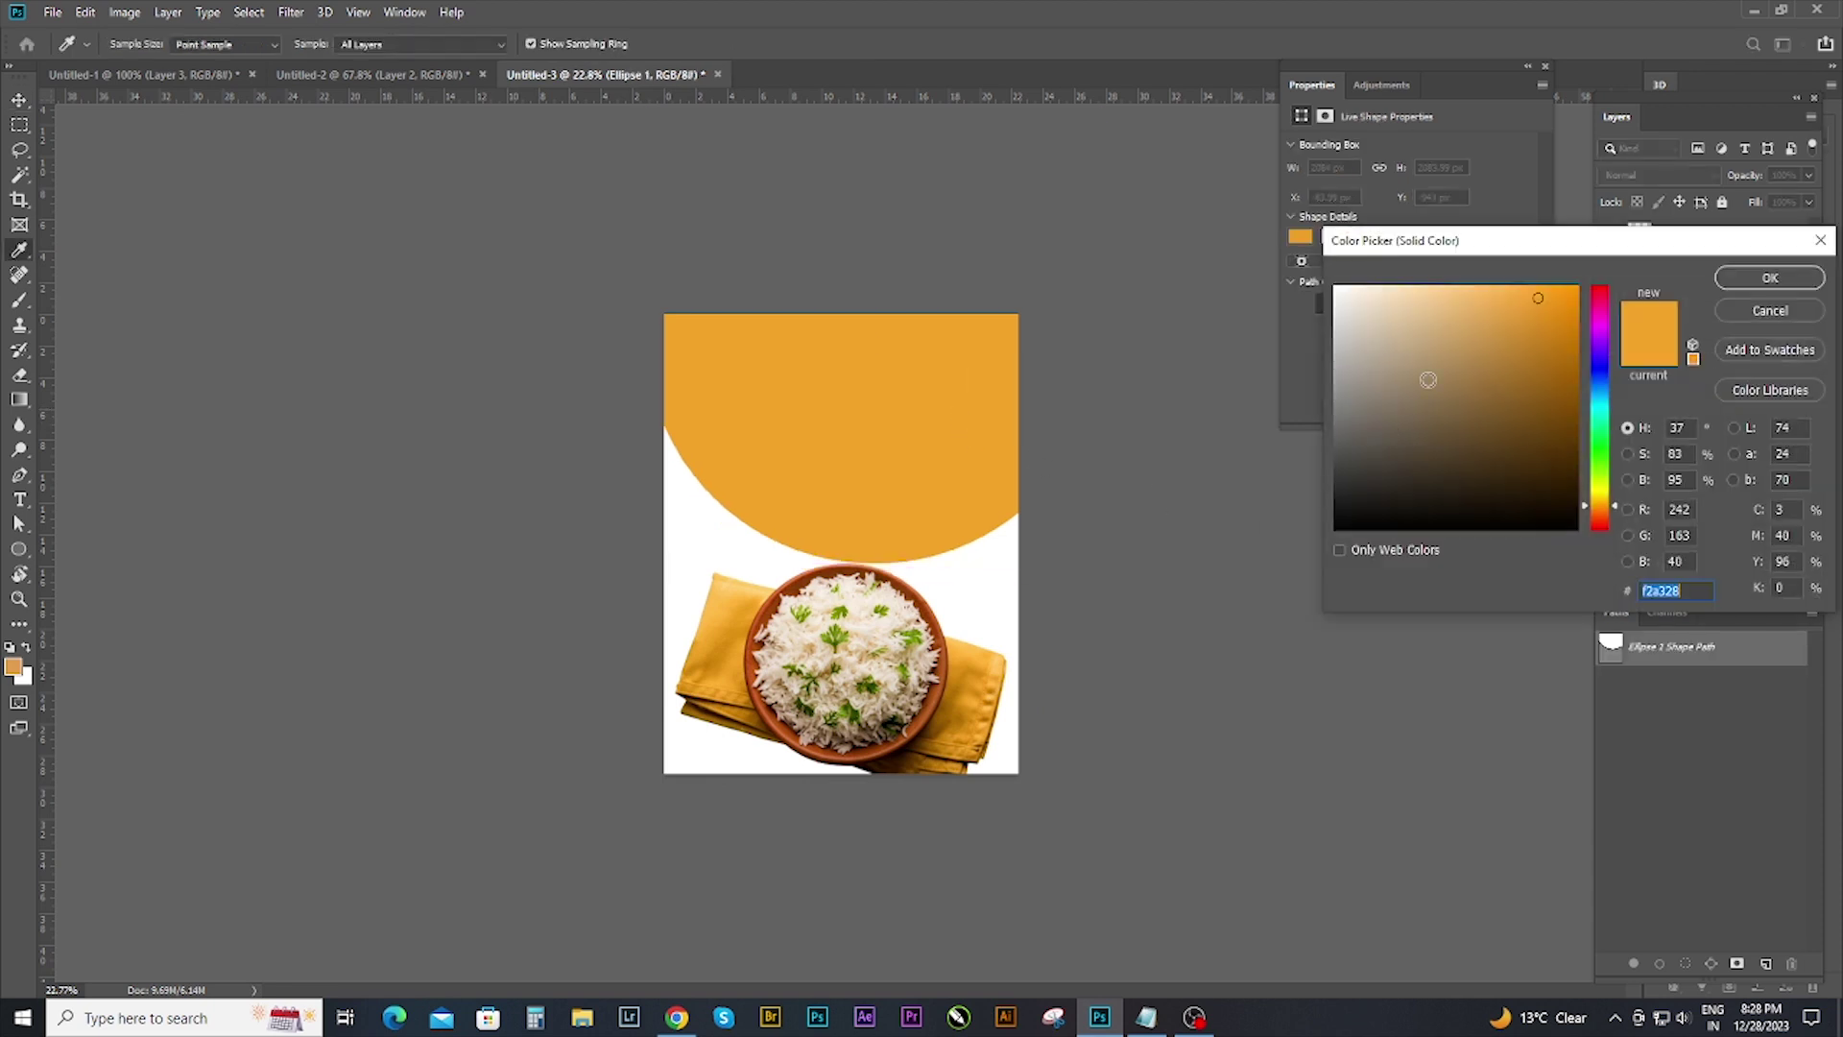
drag(1582, 453, 1585, 457)
click(1435, 298)
drag(1434, 297, 1422, 294)
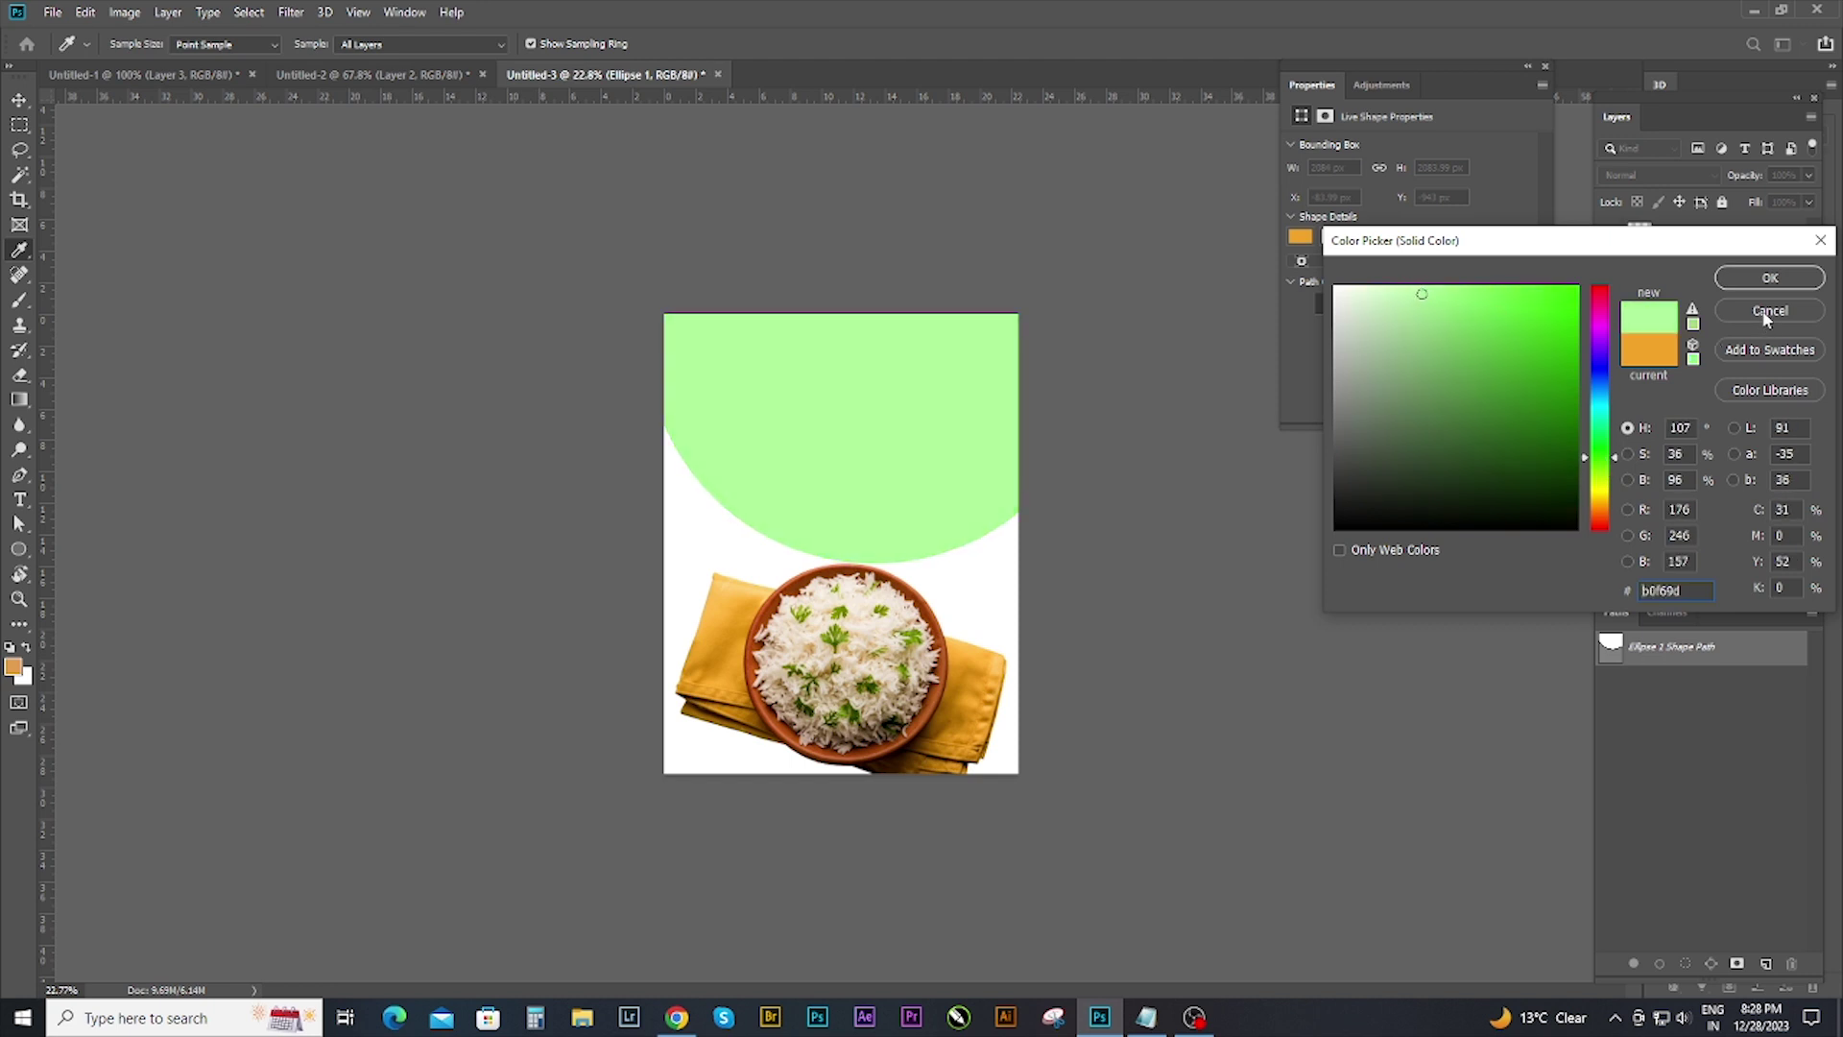
click(1766, 313)
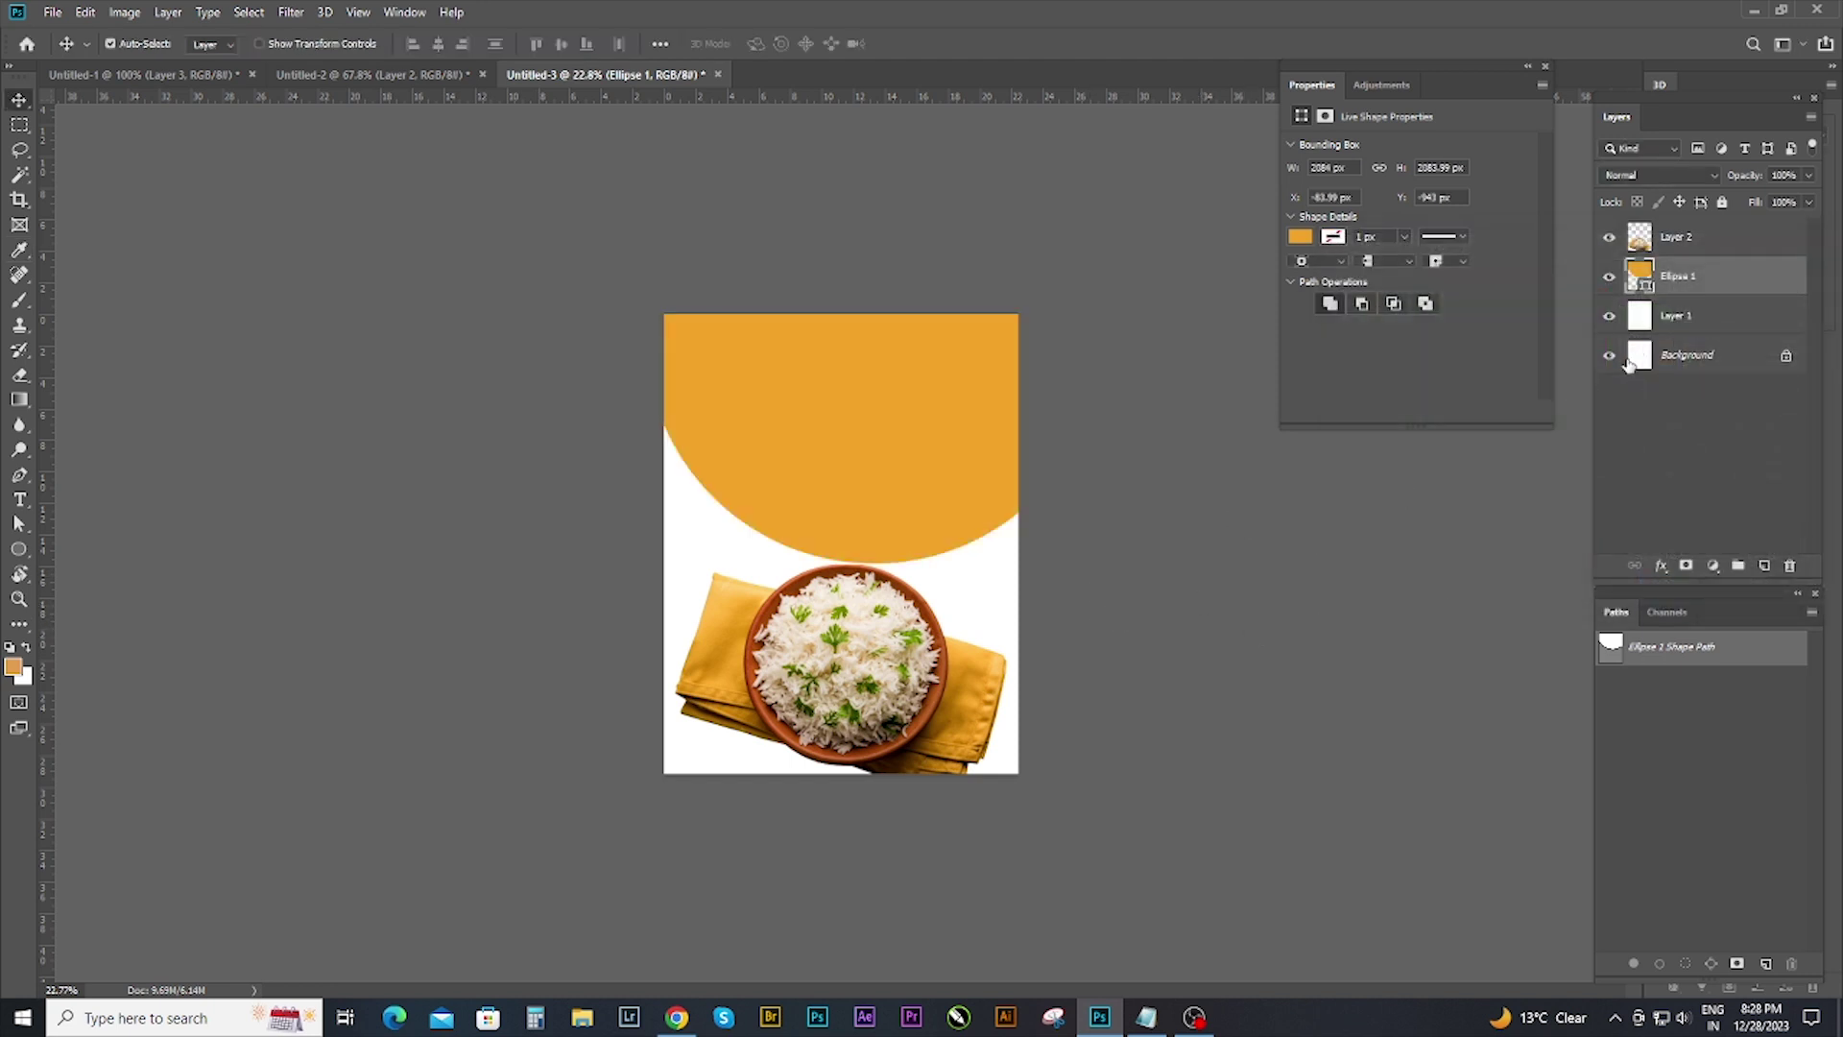
Enable a drop shadow on the rice photo layer with a black shadow colour.
click(1709, 240)
right_click(1709, 240)
click(1690, 211)
click(1105, 501)
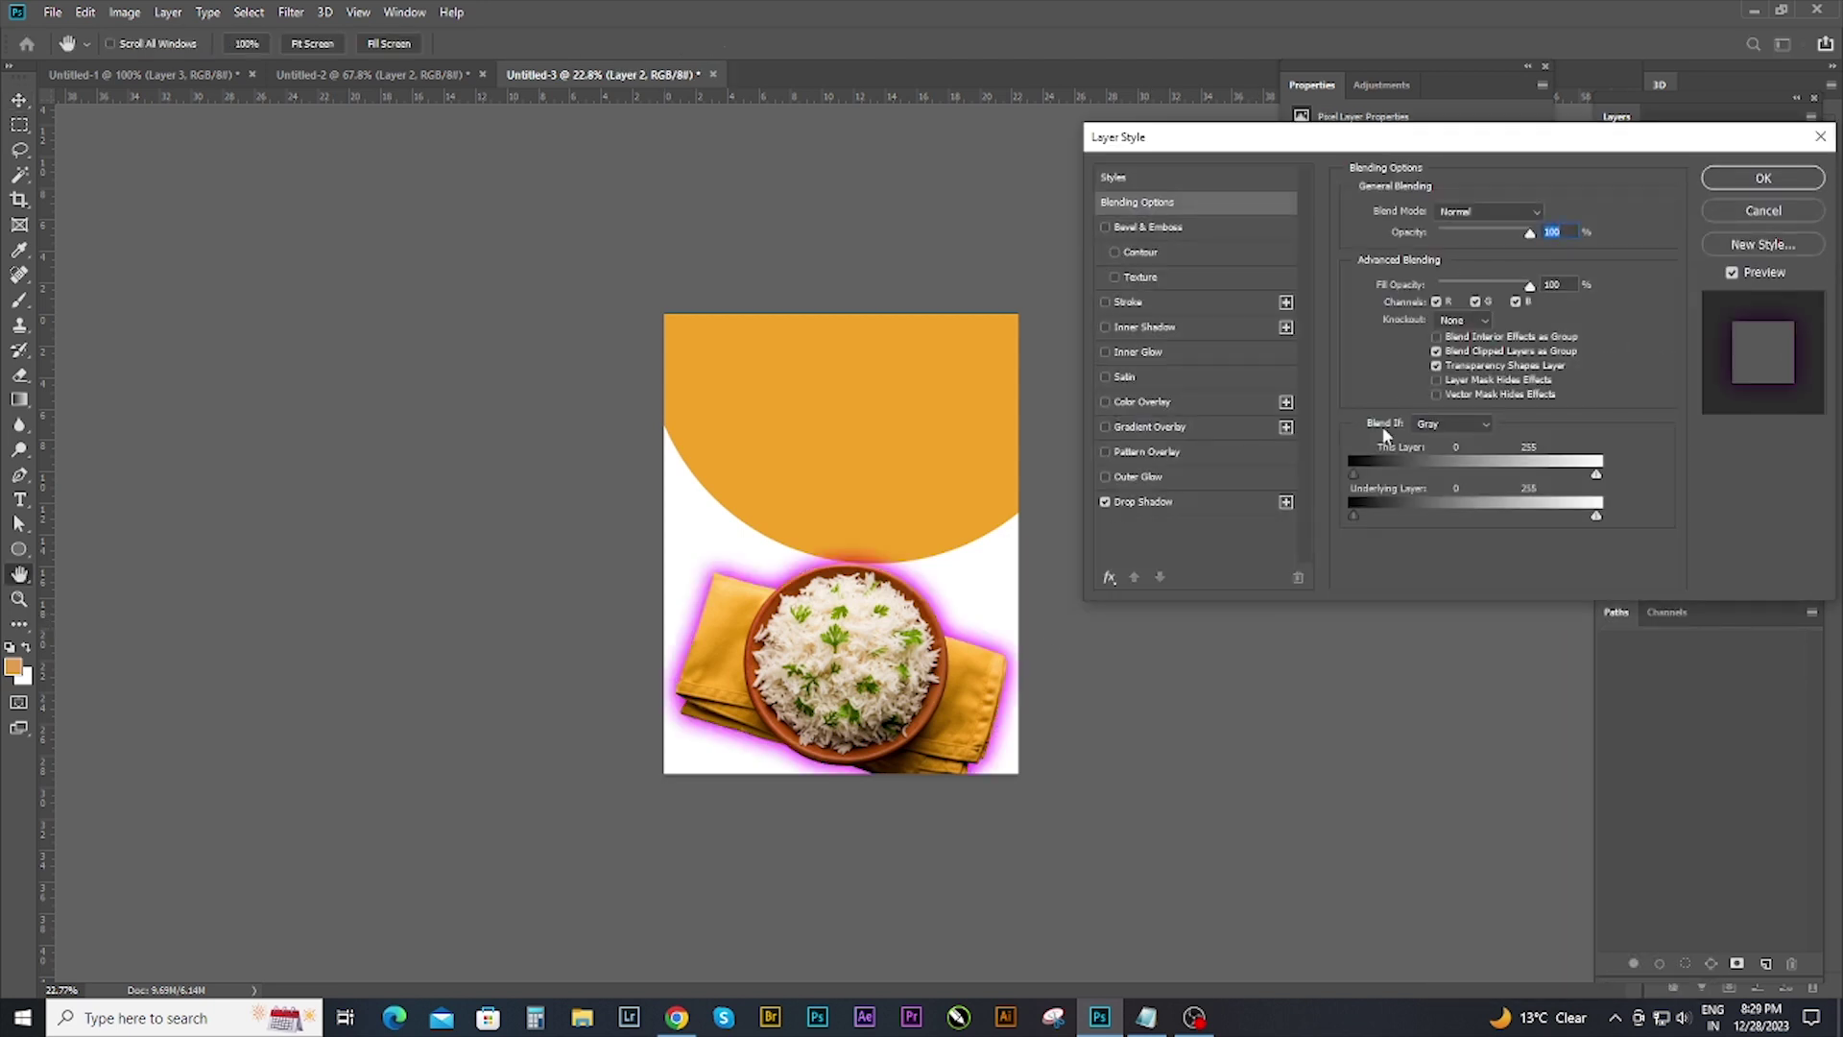
click(1205, 502)
click(1545, 213)
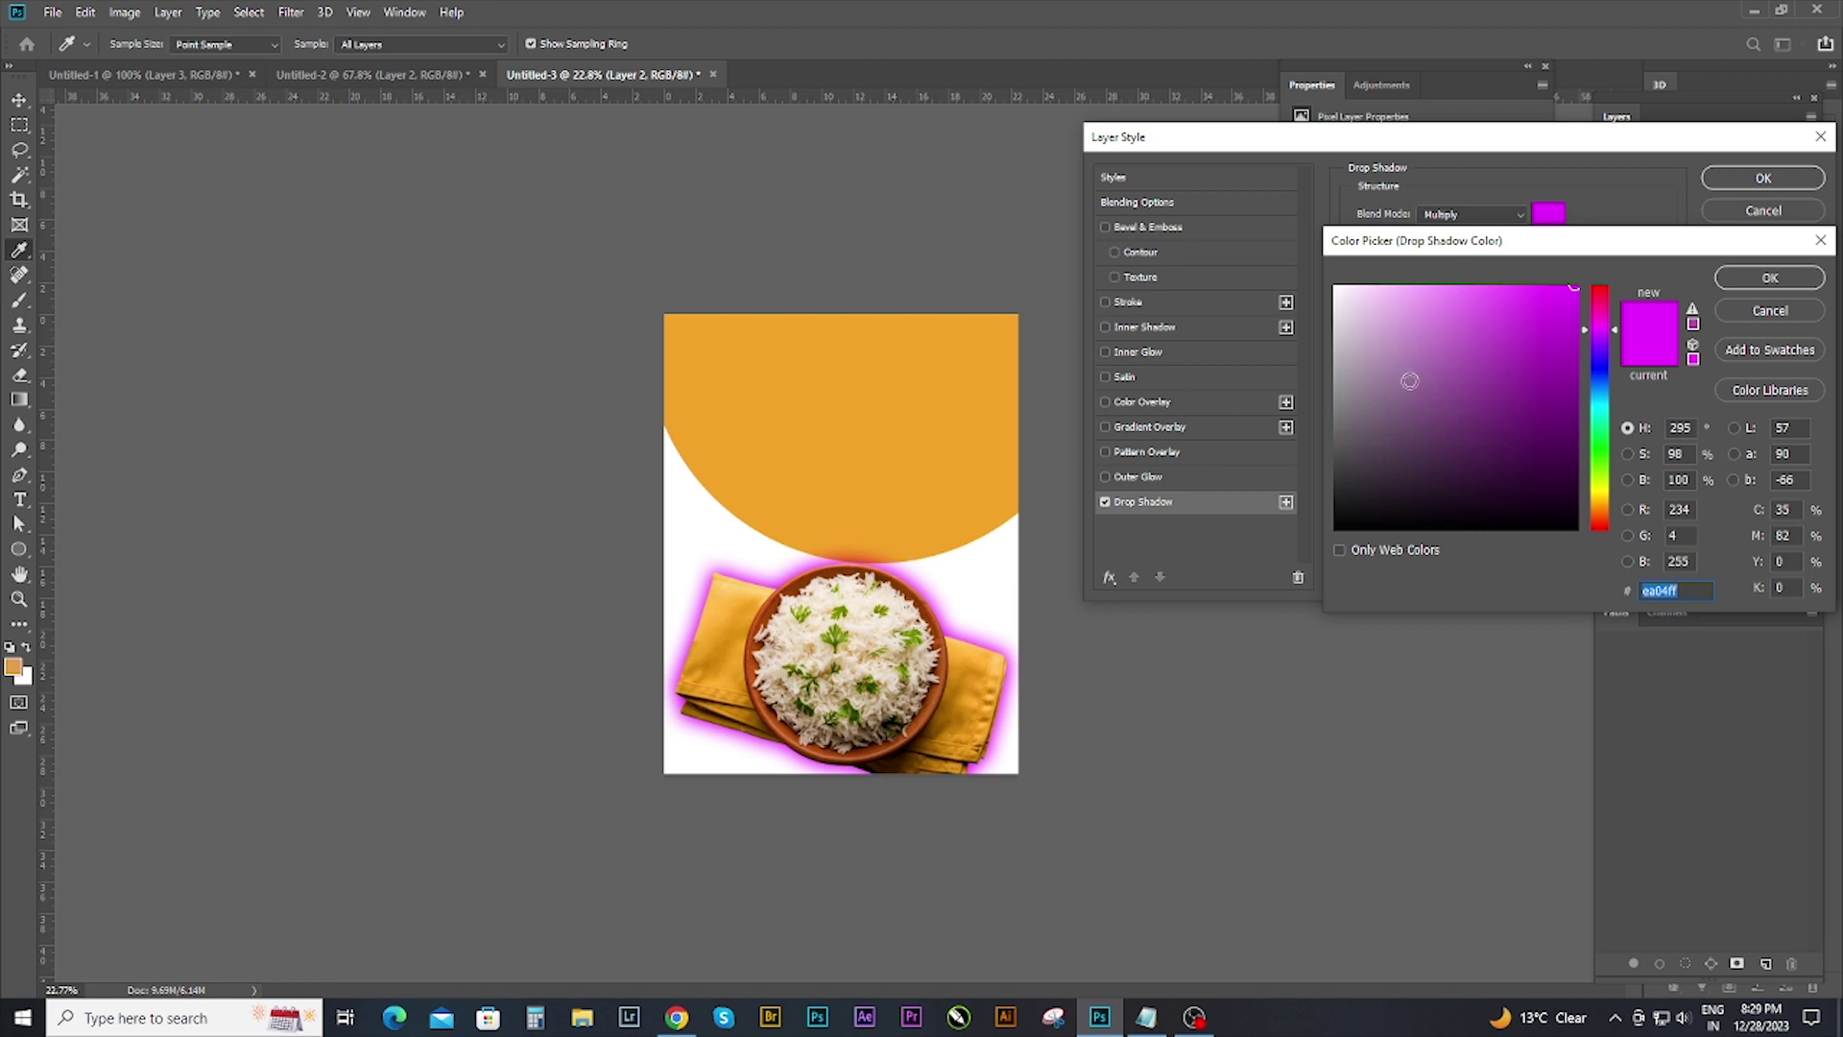
drag(1409, 380, 1389, 568)
click(1770, 278)
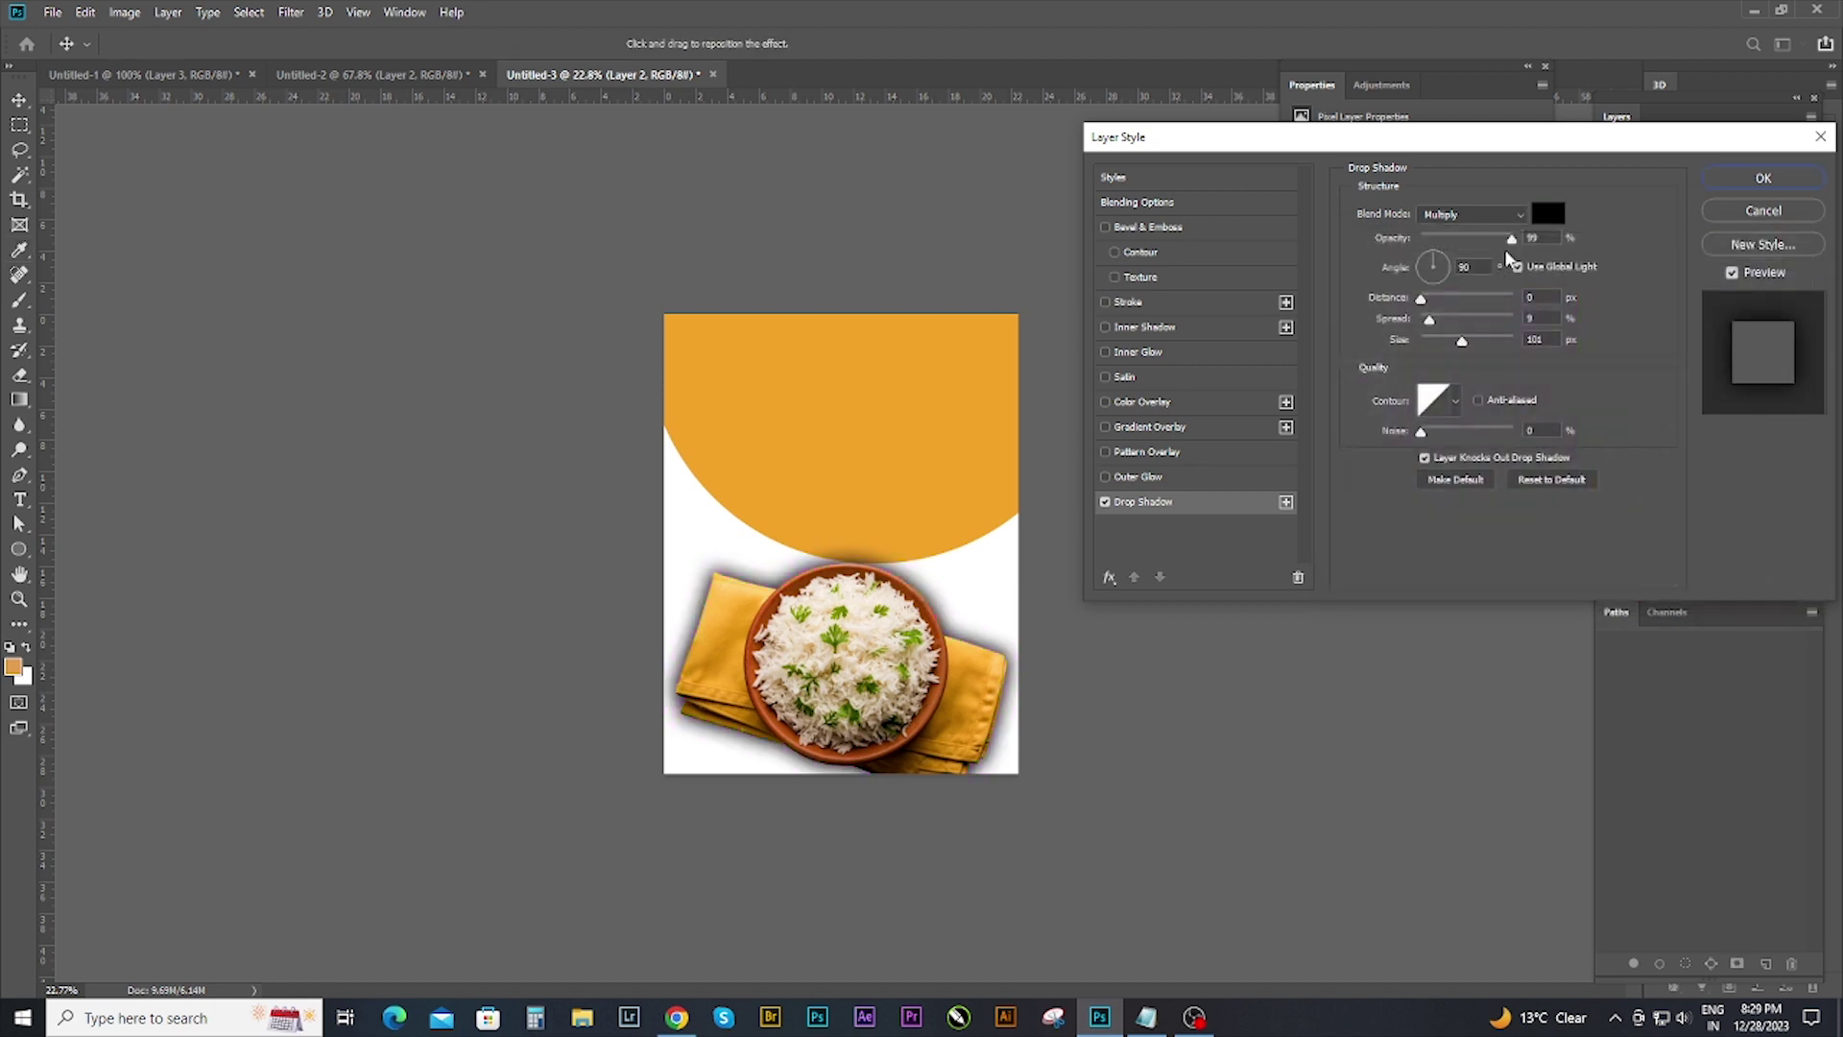
Adjust the shadow's opacity, spread and size, and apply the drop shadow.
drag(1512, 239, 1514, 238)
mouse_move(1430, 319)
mouse_down()
mouse_move(1460, 341)
mouse_move(1474, 300)
mouse_move(1460, 341)
mouse_up()
drag(1513, 239, 1434, 240)
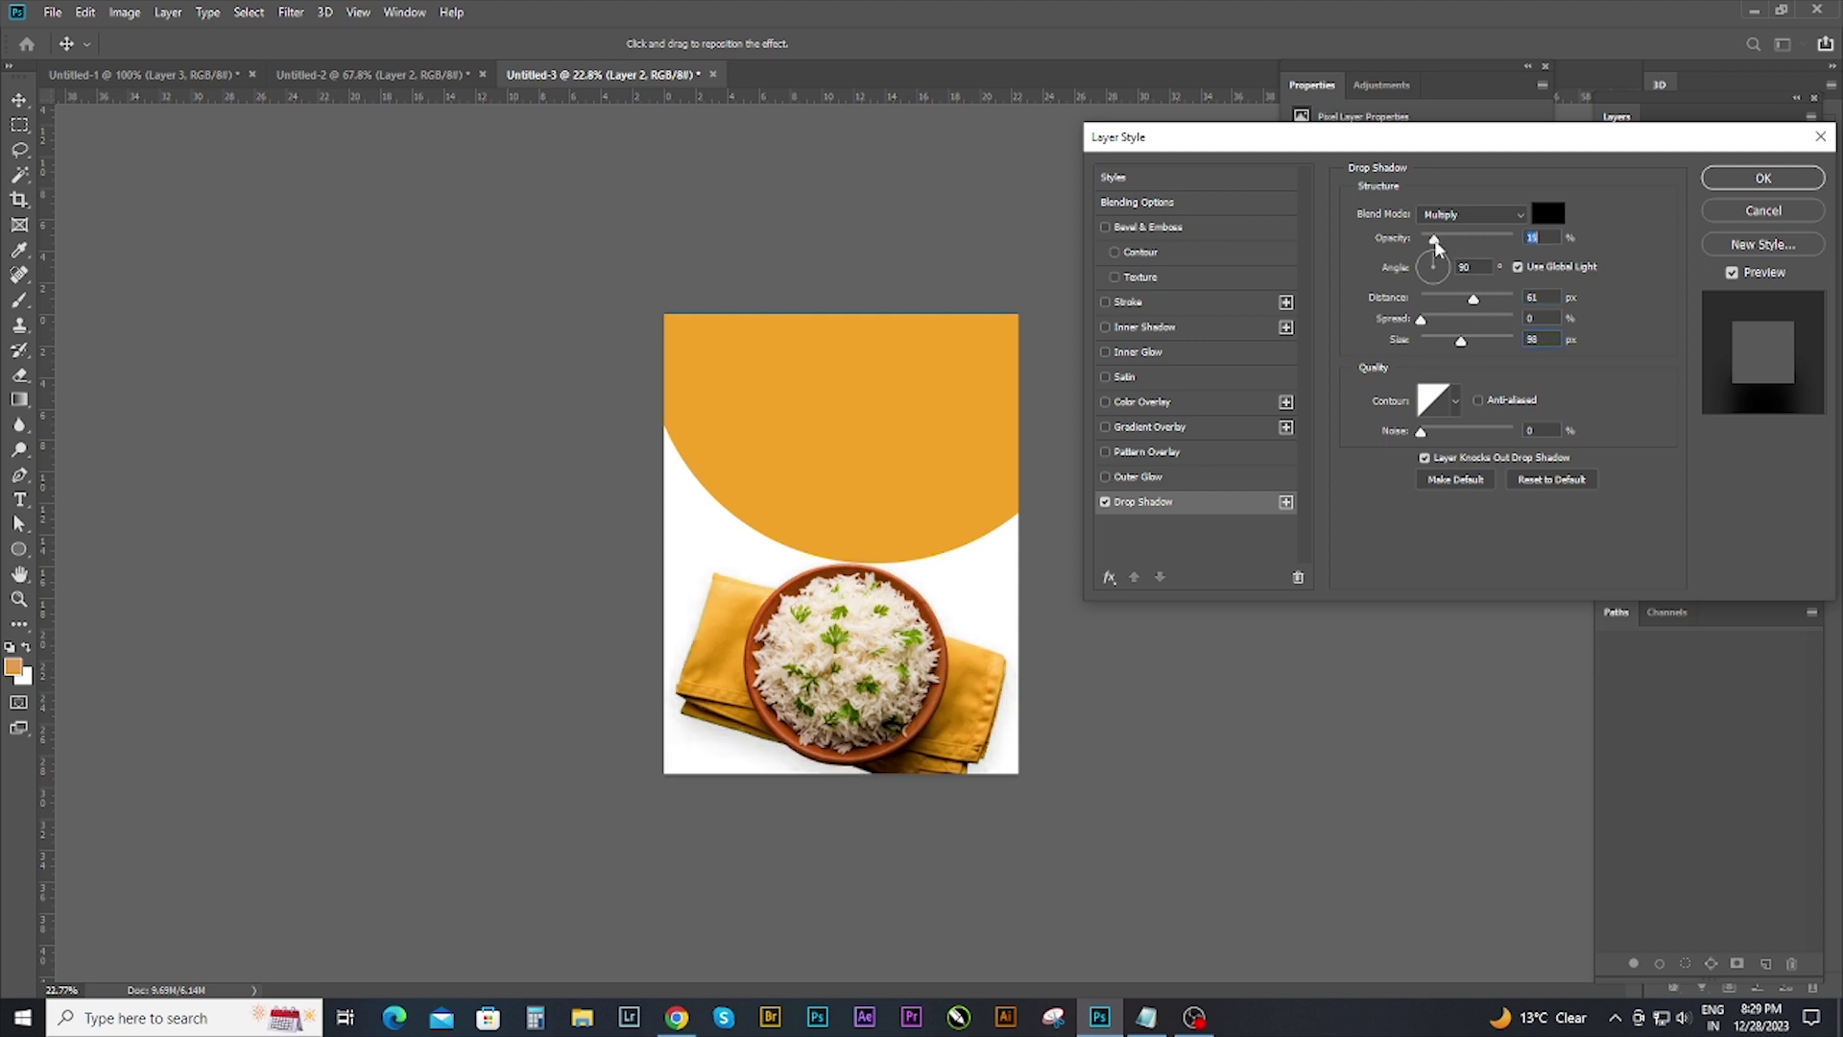
click(1762, 177)
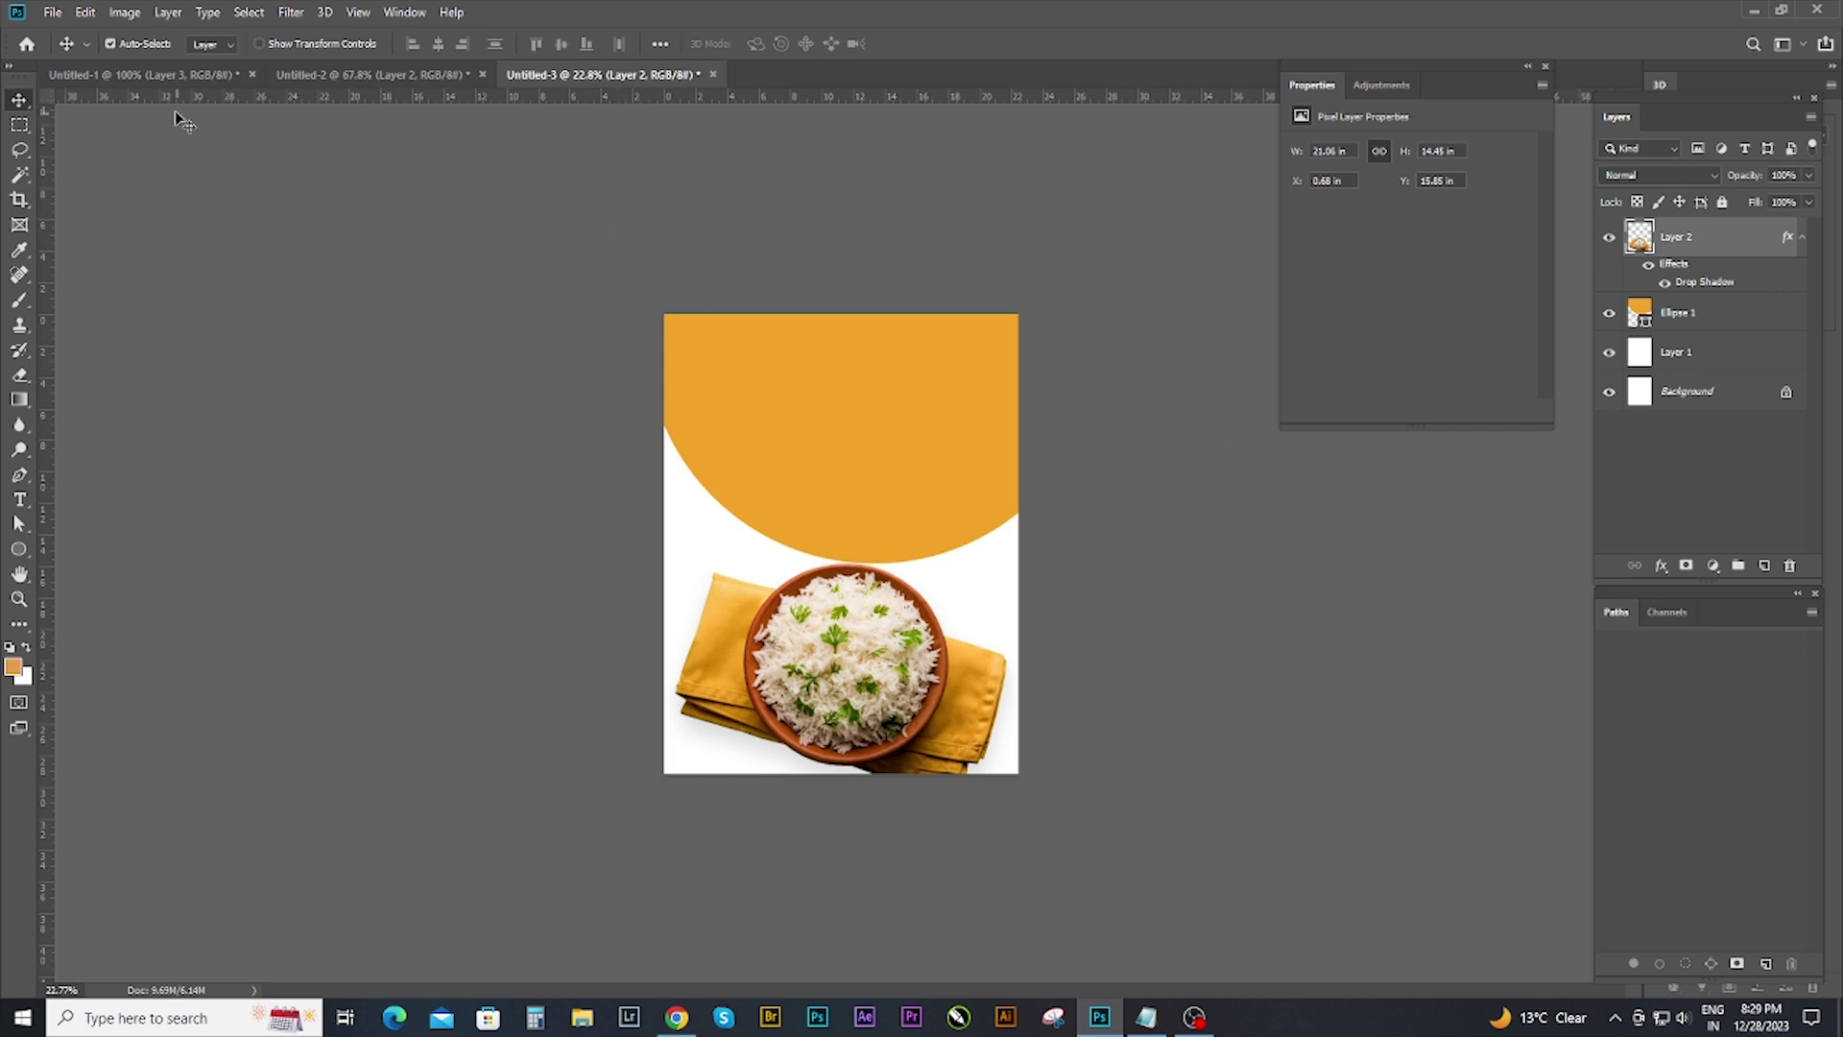
Bring the rice texture into the package document and place it beneath the rice bowl photo.
click(124, 75)
mouse_move(629, 308)
mouse_down()
mouse_move(688, 278)
mouse_move(989, 751)
mouse_move(988, 811)
mouse_up()
key(ctrl+t)
key(Return)
drag(1742, 265, 1743, 344)
Set the texture to Normal blending, move it below Ellipse 1, and fade it to about 40% opacity.
click(1650, 175)
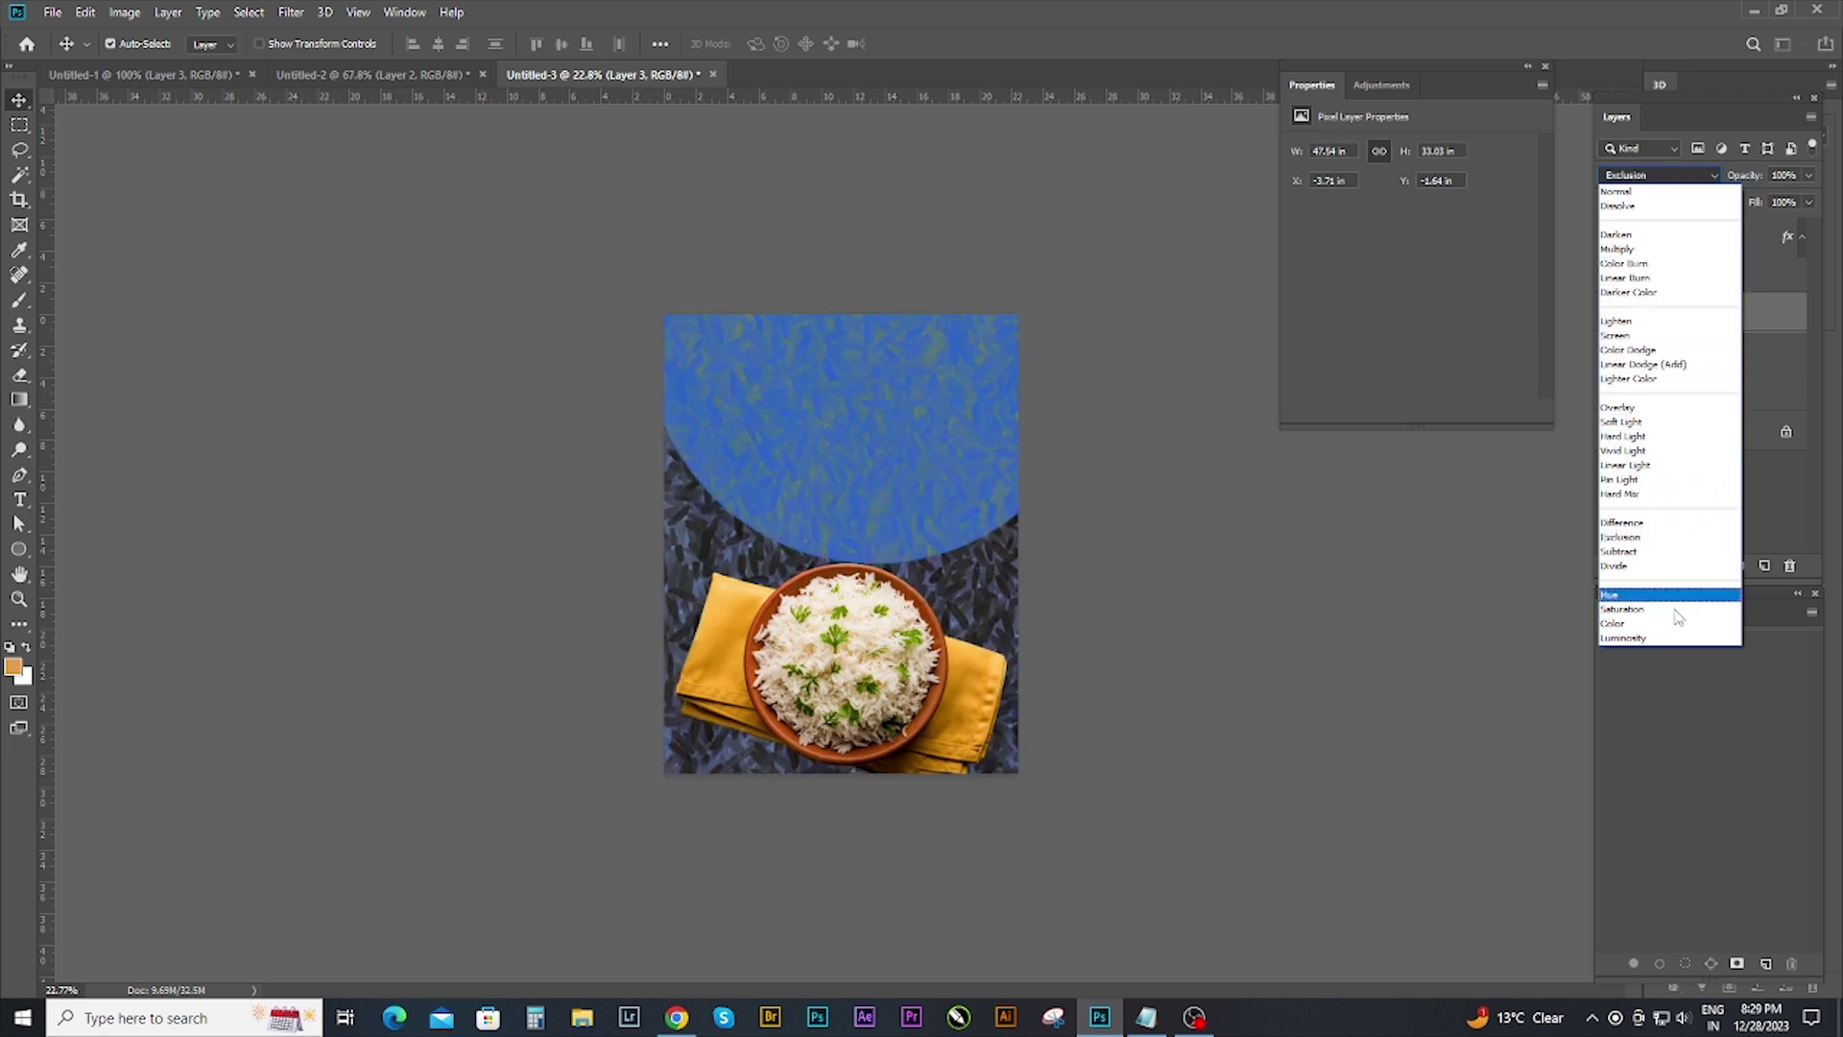
click(1670, 191)
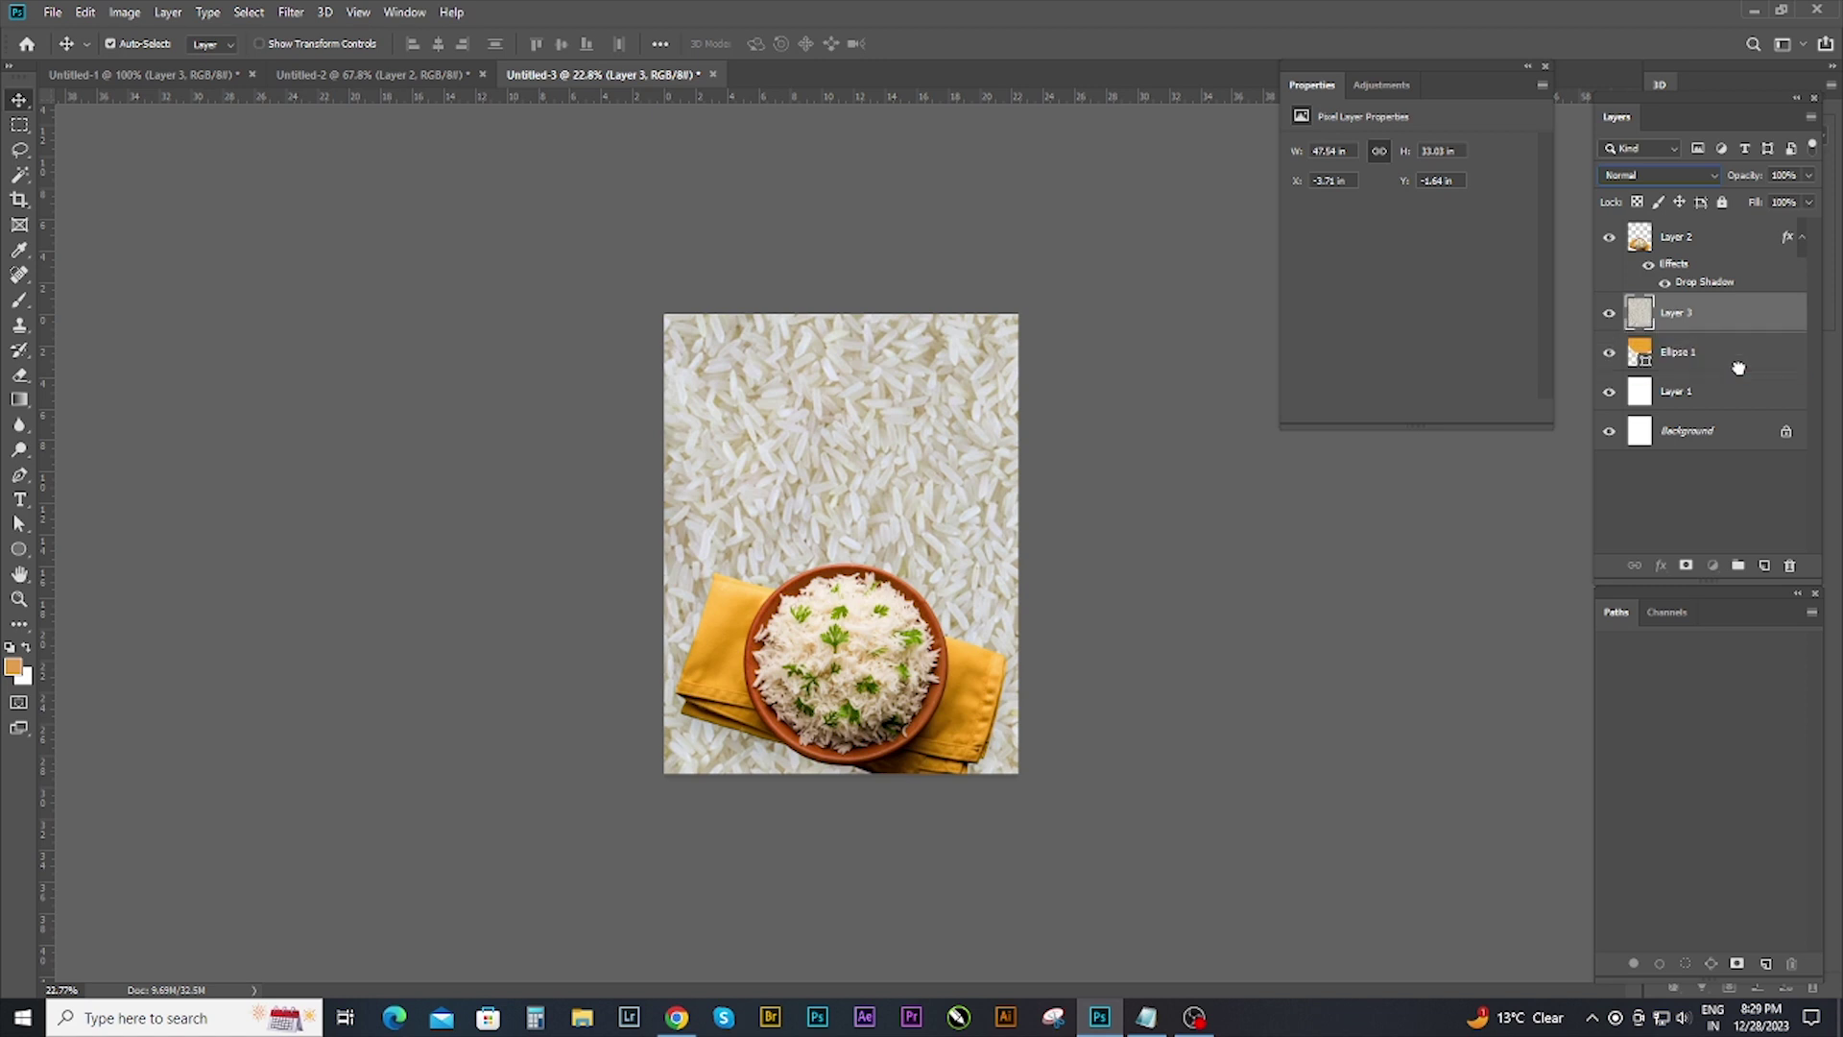
drag(1738, 368, 1738, 371)
click(1808, 174)
drag(1812, 197, 1744, 205)
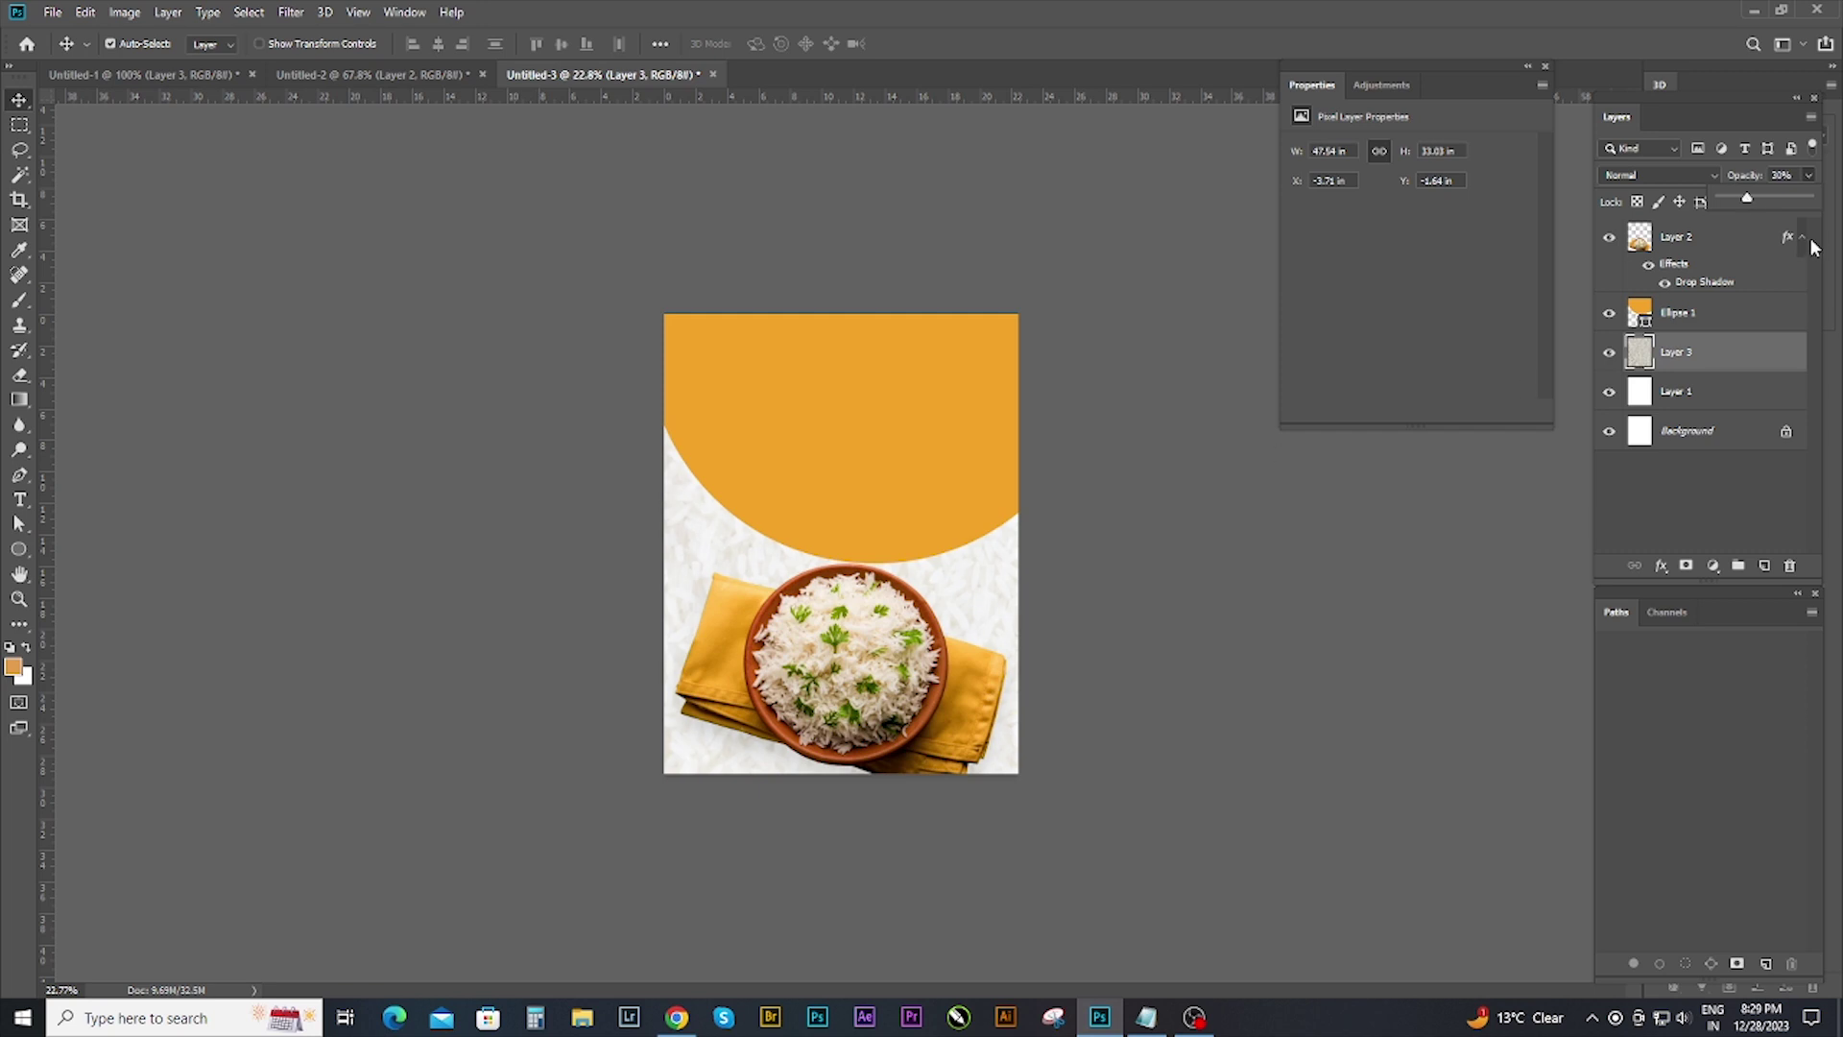
click(1382, 560)
scroll(609, 258, up, 1)
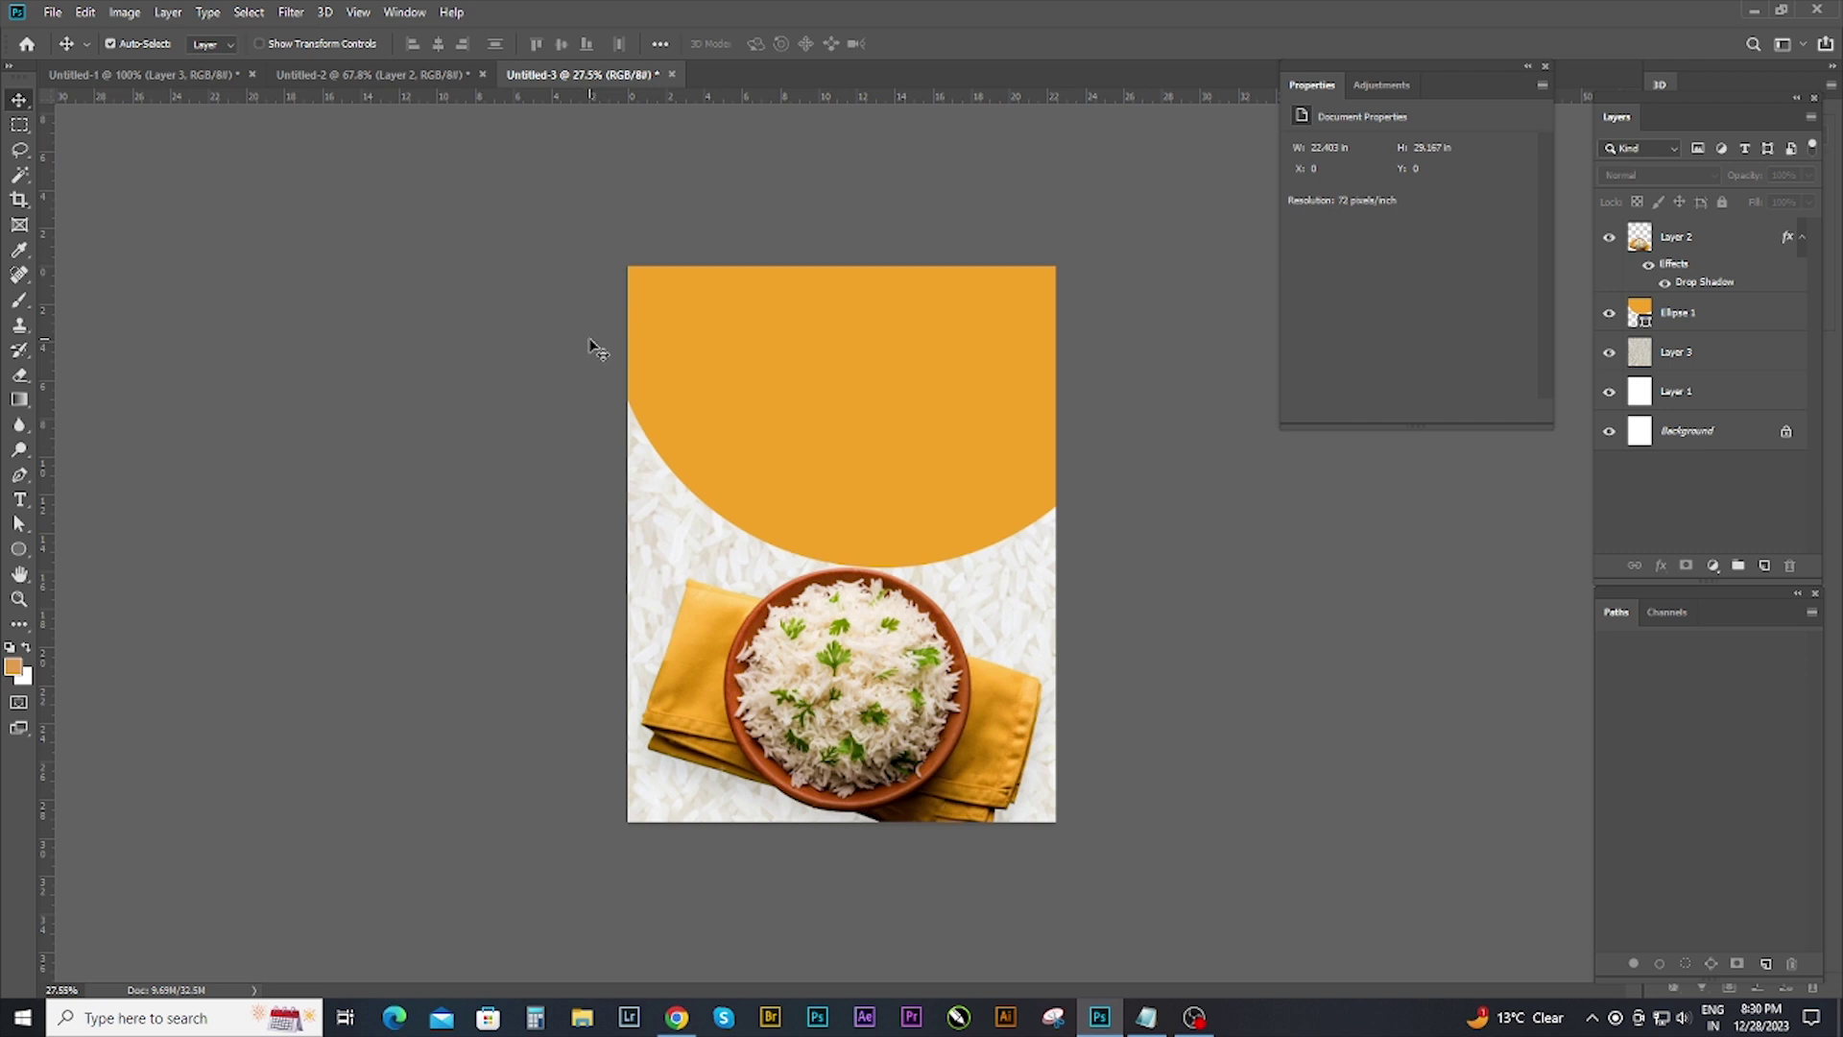
Type the white 'Rice' title in the orange header and set its font size to 86.
click(32, 499)
click(737, 370)
text(R)
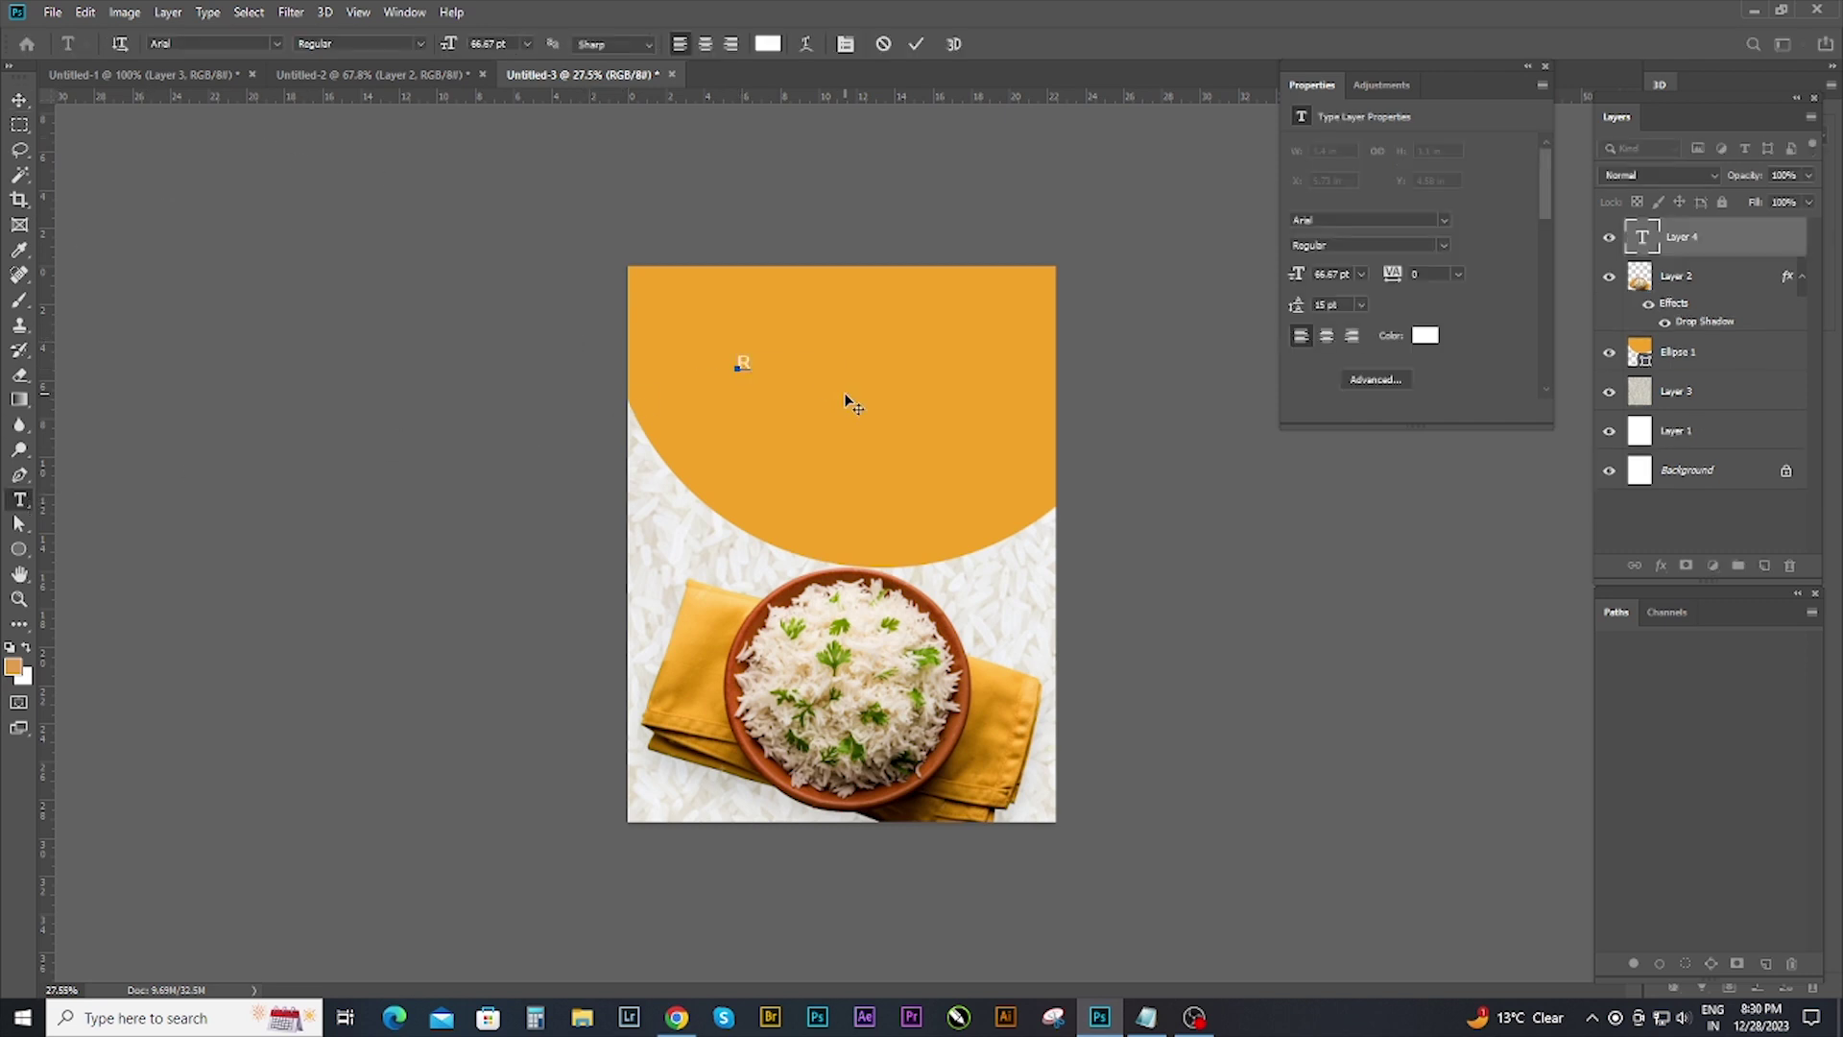
key(ctrl+a)
key(ctrl+t)
click(1535, 84)
click(1430, 219)
text(86)
key(Return)
Preview alternative typefaces for the Rice title, then commit the text.
scroll(1440, 219, up, 14)
scroll(1435, 219, up, 14)
scroll(1432, 220, up, 15)
scroll(1429, 220, up, 14)
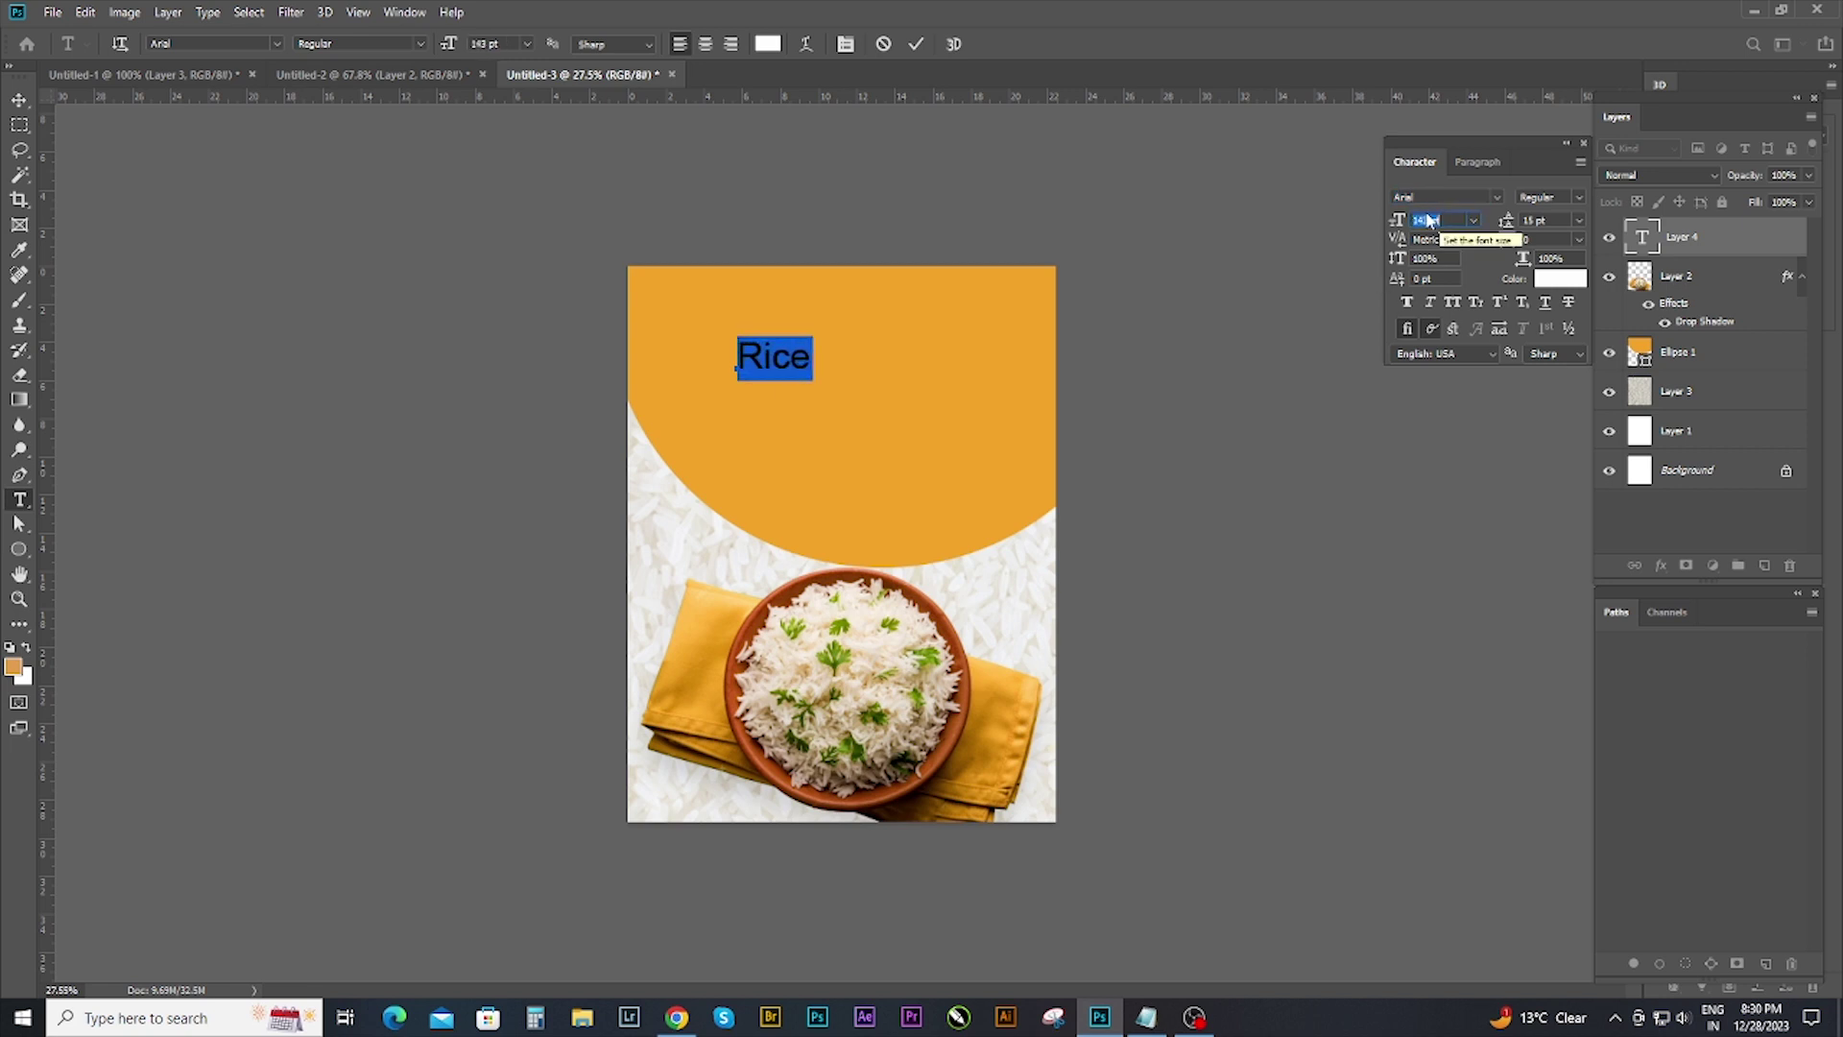
scroll(1429, 219, up, 10)
scroll(1429, 220, up, 10)
scroll(1429, 220, up, 10)
scroll(1429, 220, up, 11)
scroll(1427, 220, up, 12)
scroll(1428, 220, up, 13)
scroll(1428, 220, up, 12)
scroll(1428, 220, up, 13)
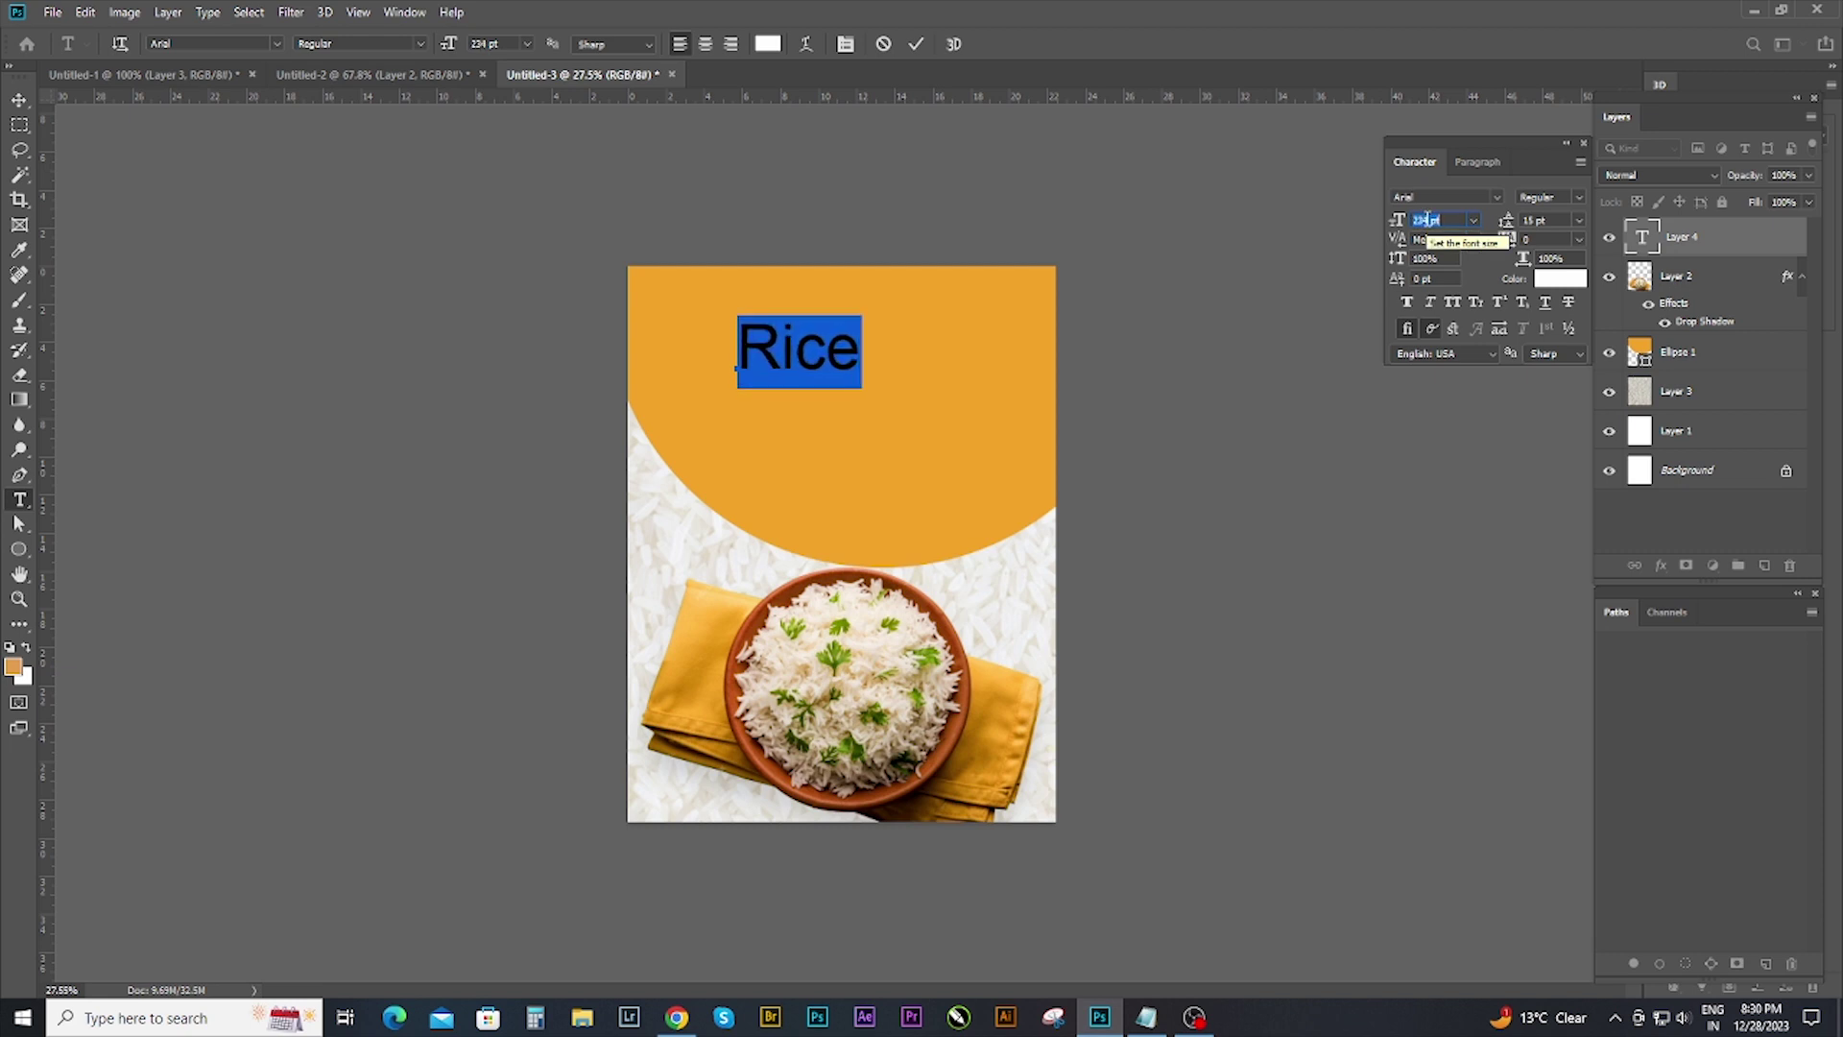
scroll(1427, 220, up, 6)
key(ctrl+Return)
Enlarge the Rice title, centre it horizontally on the page, and nudge it slightly lower.
key(v)
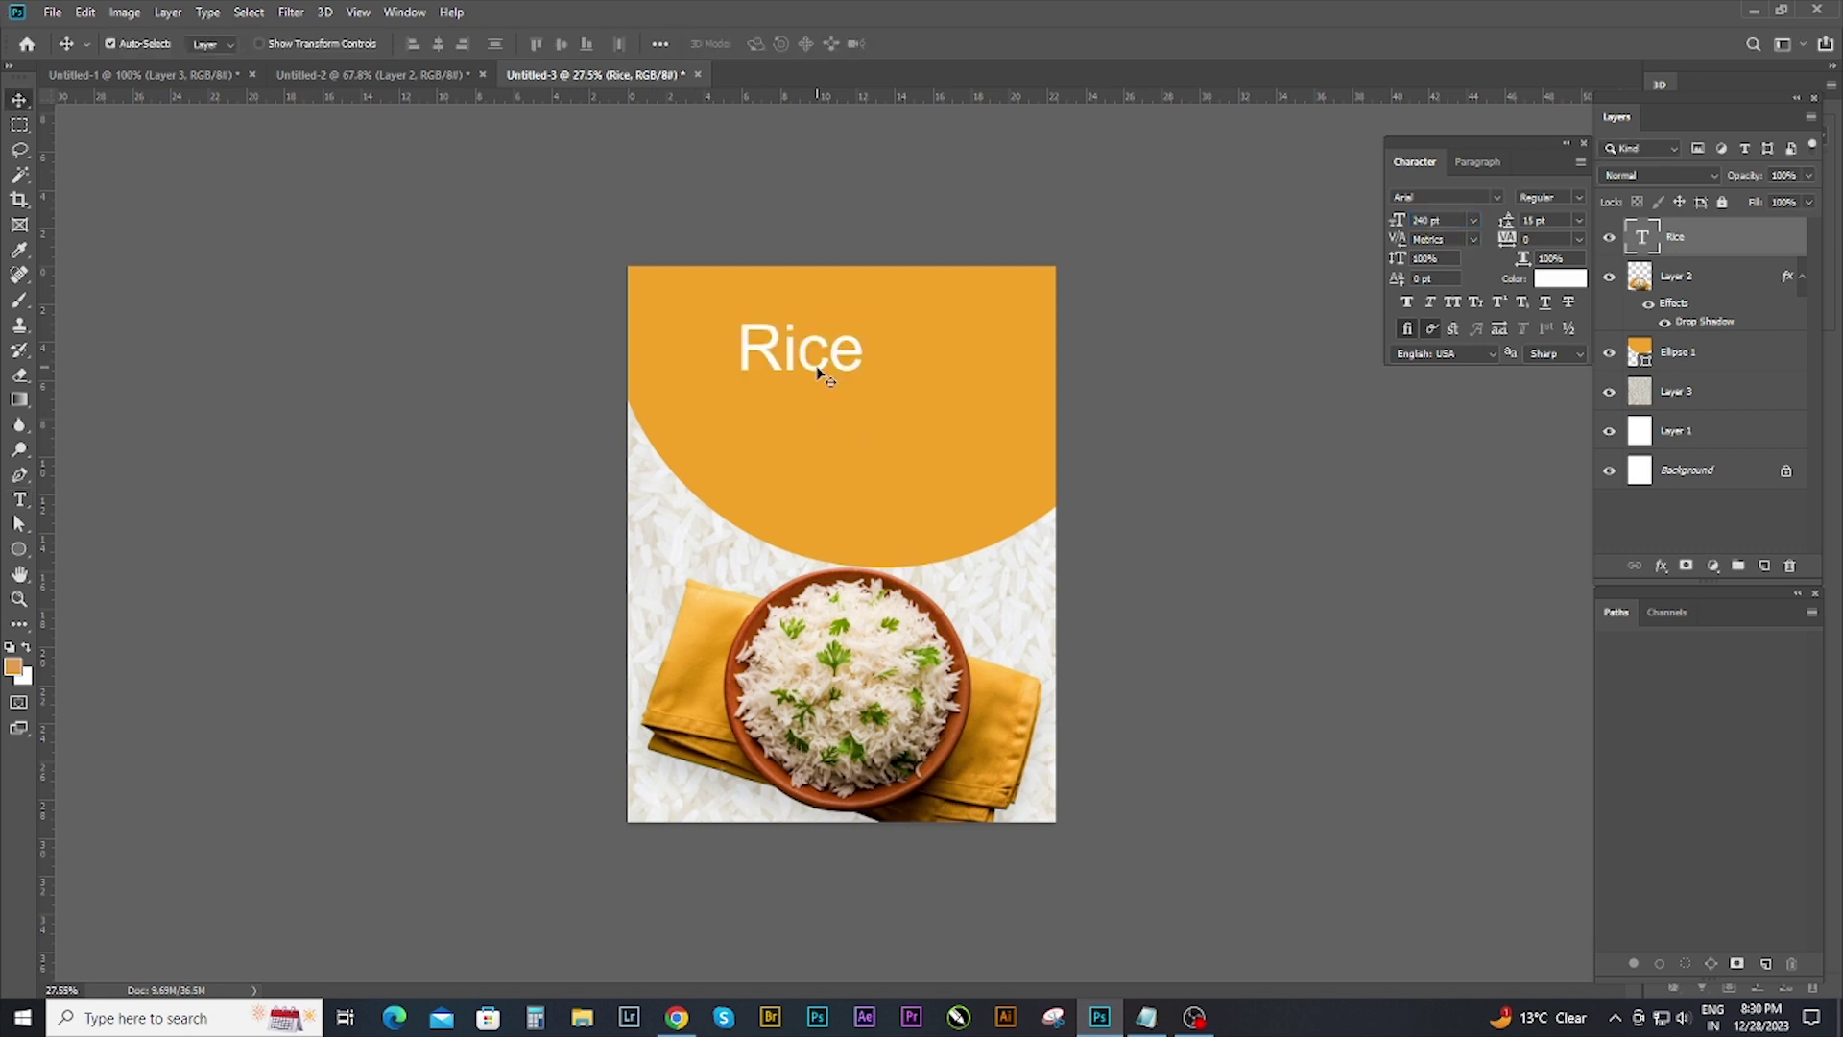
key(ctrl+t)
drag(870, 398, 898, 415)
key(Return)
key(ctrl+a)
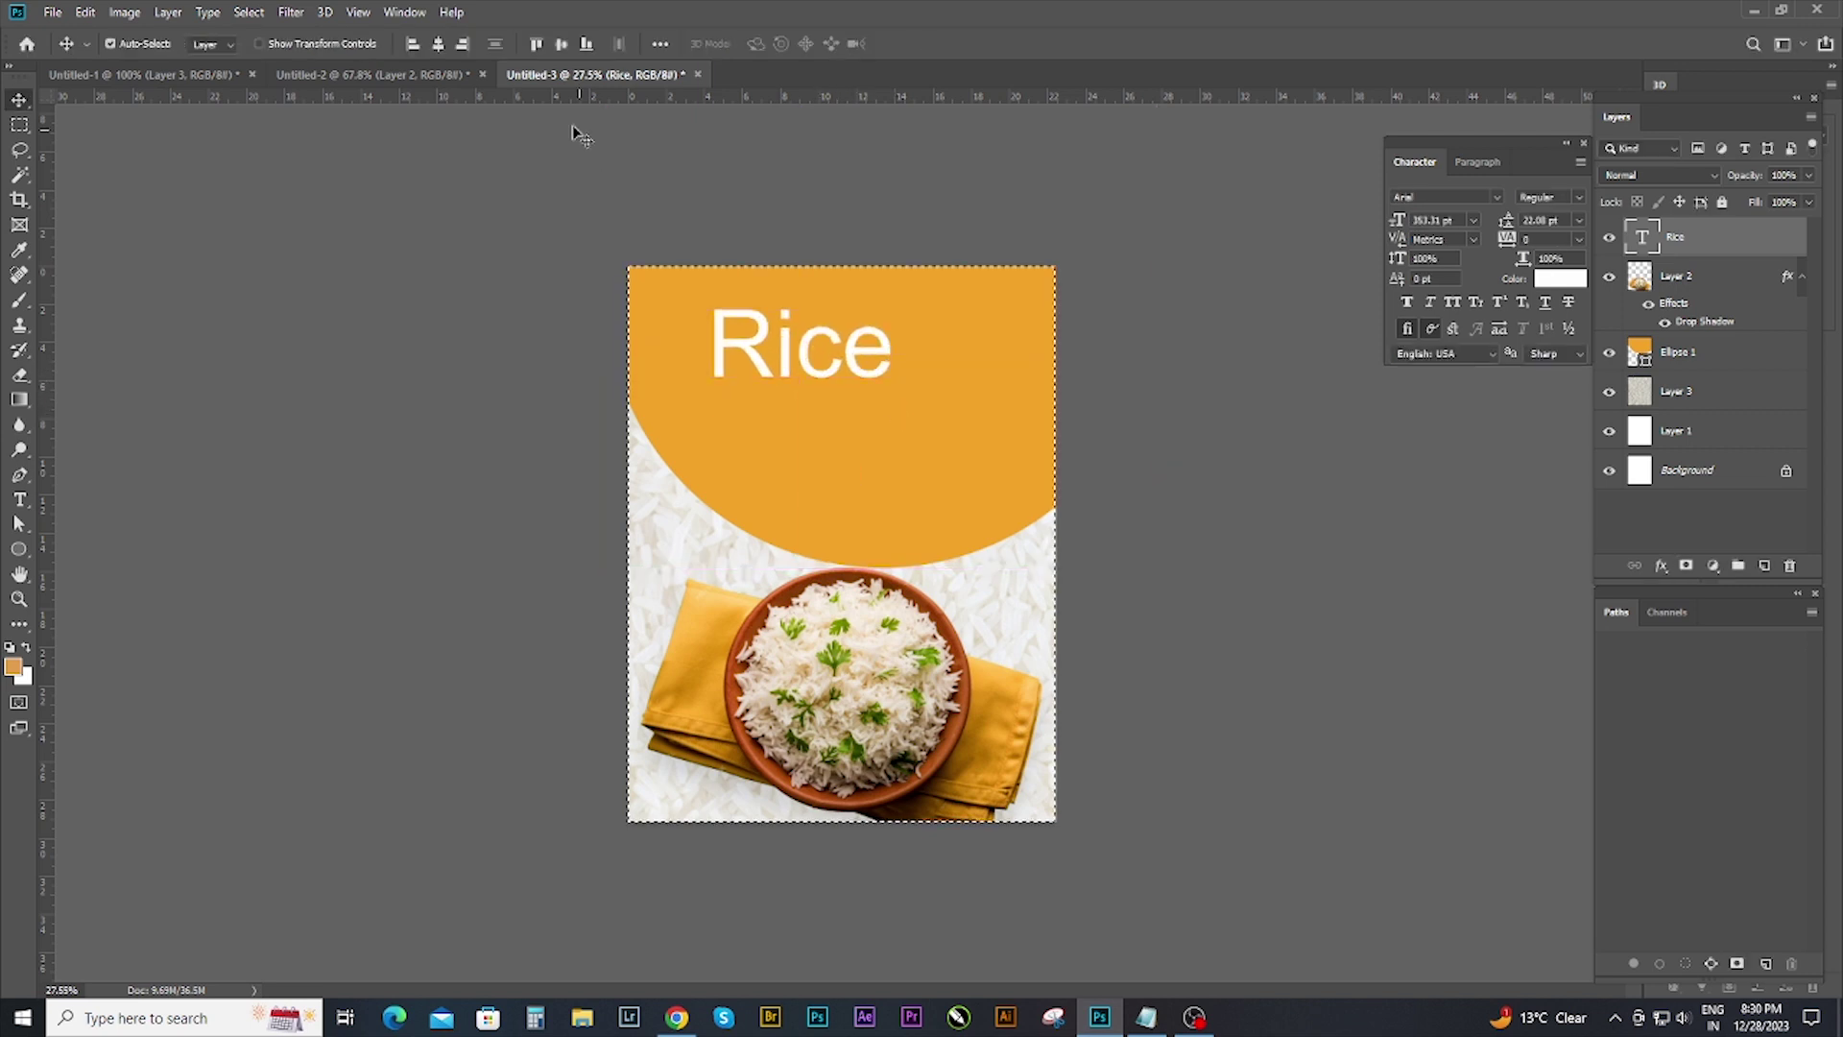
click(435, 45)
key(ctrl+d)
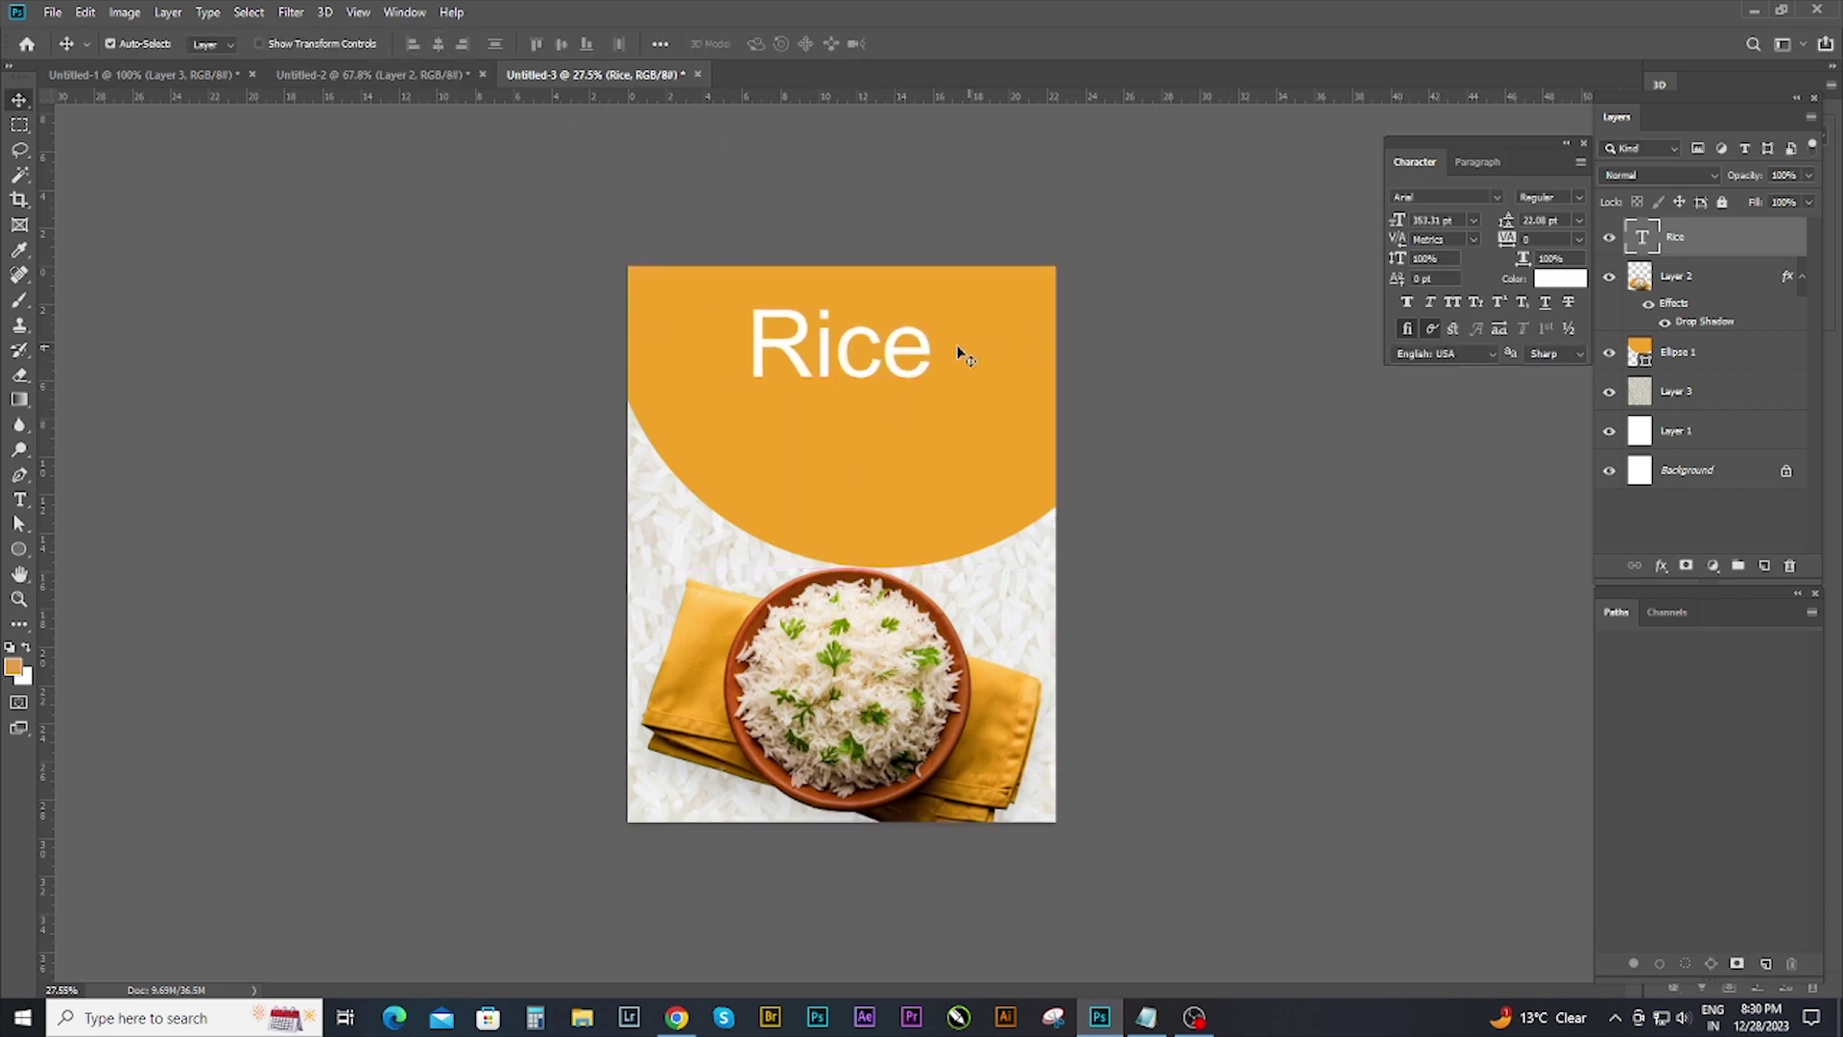
drag(903, 356, 903, 372)
Set the Rice title's font to Clarendon Blk BT from the font family list.
click(1497, 198)
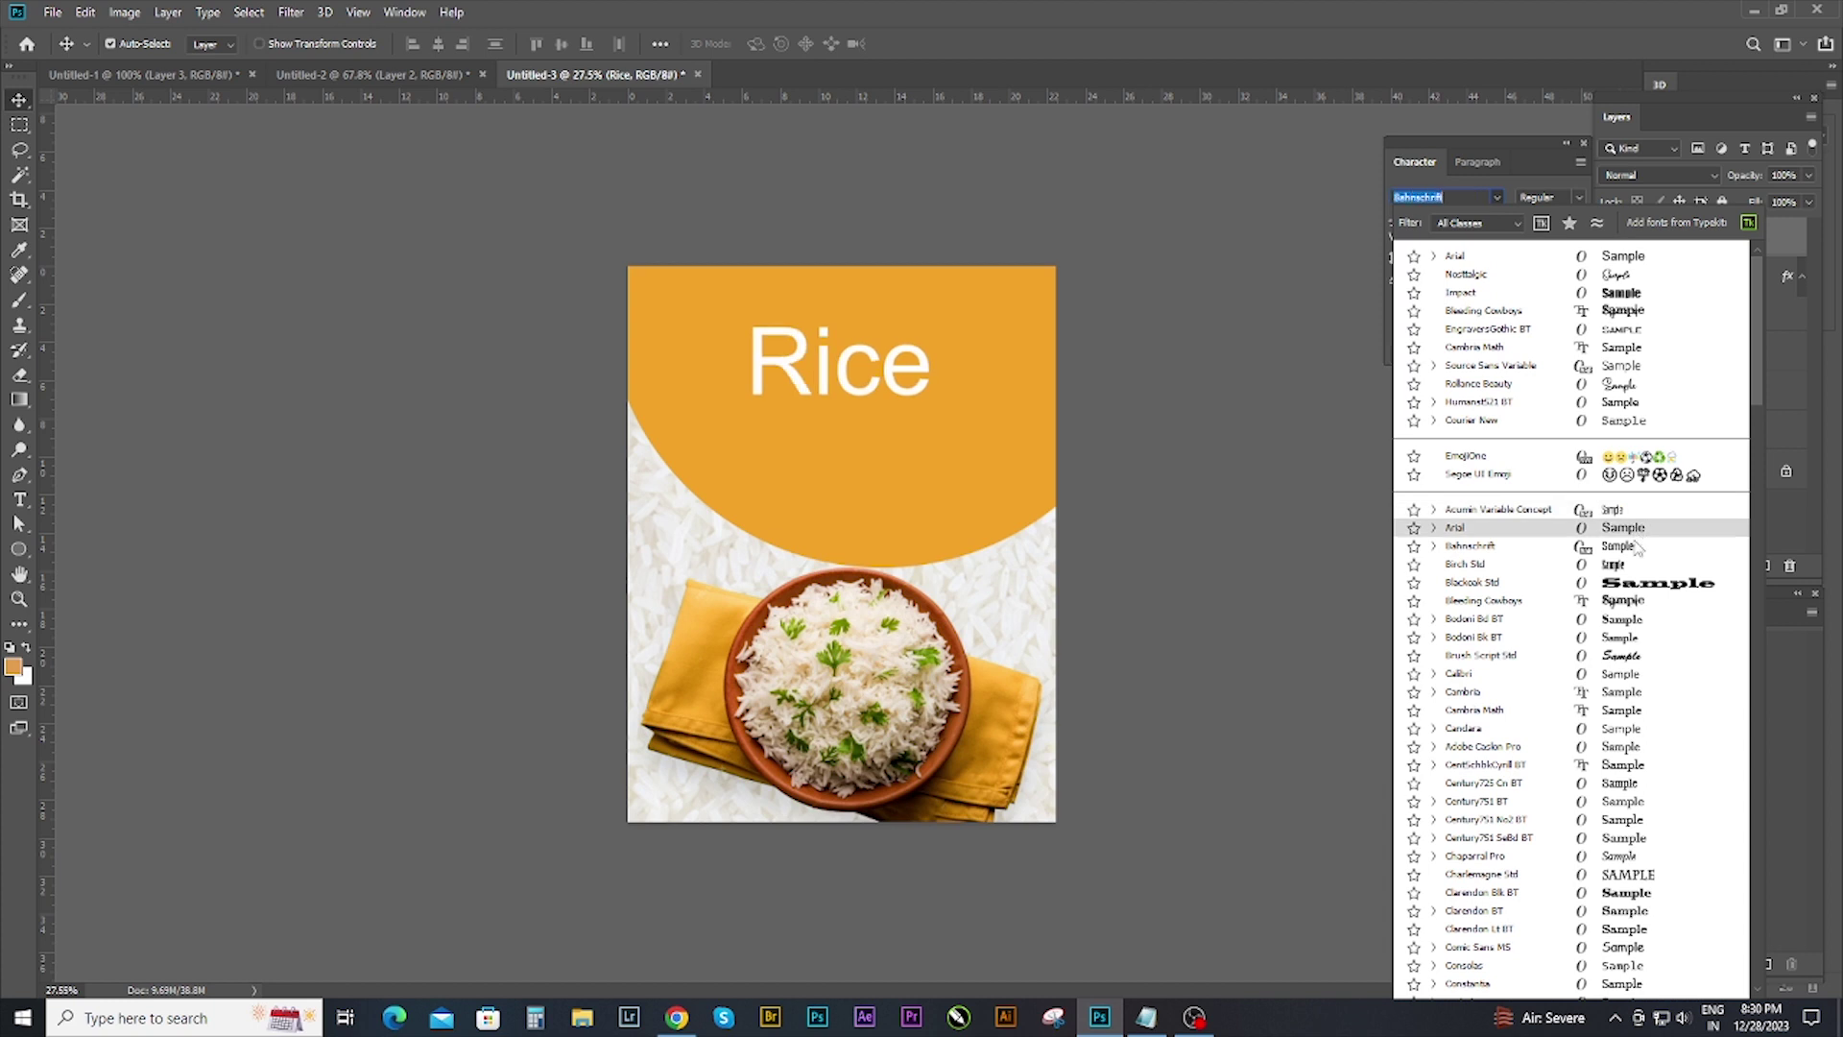
scroll(1632, 592, down, 1)
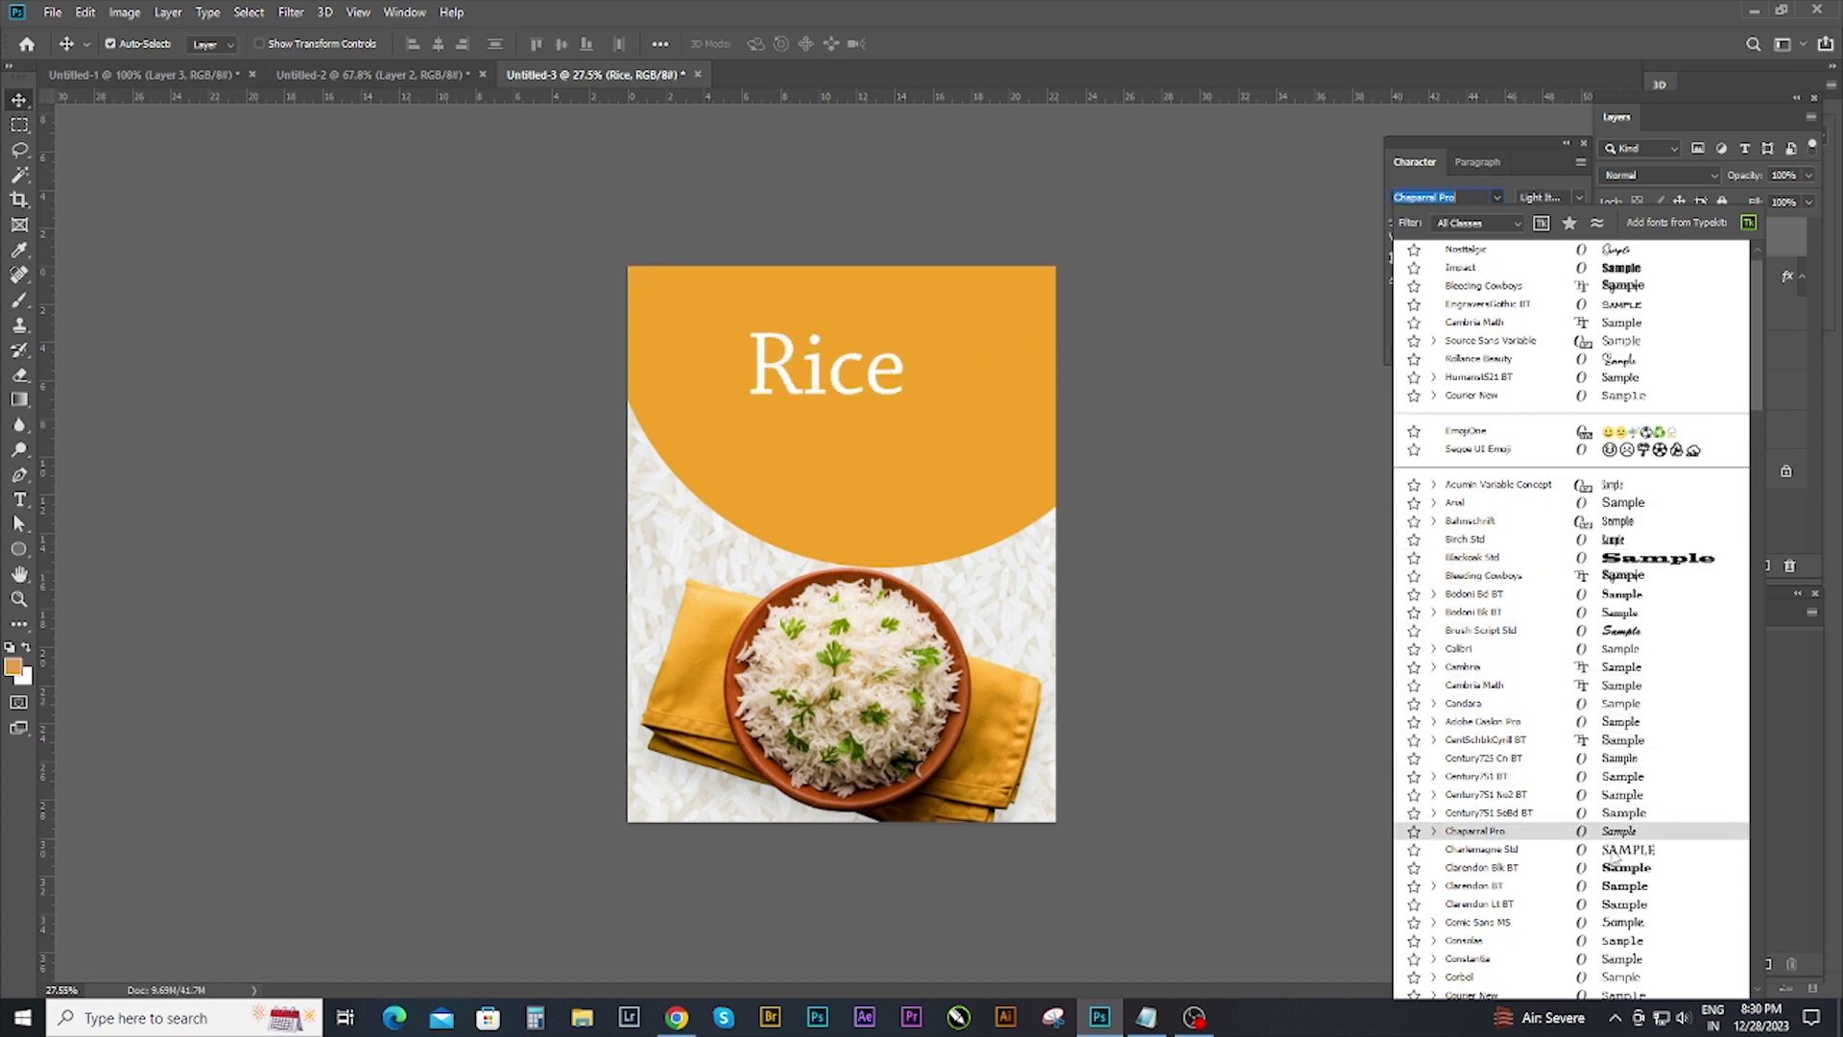
scroll(1622, 816, down, 3)
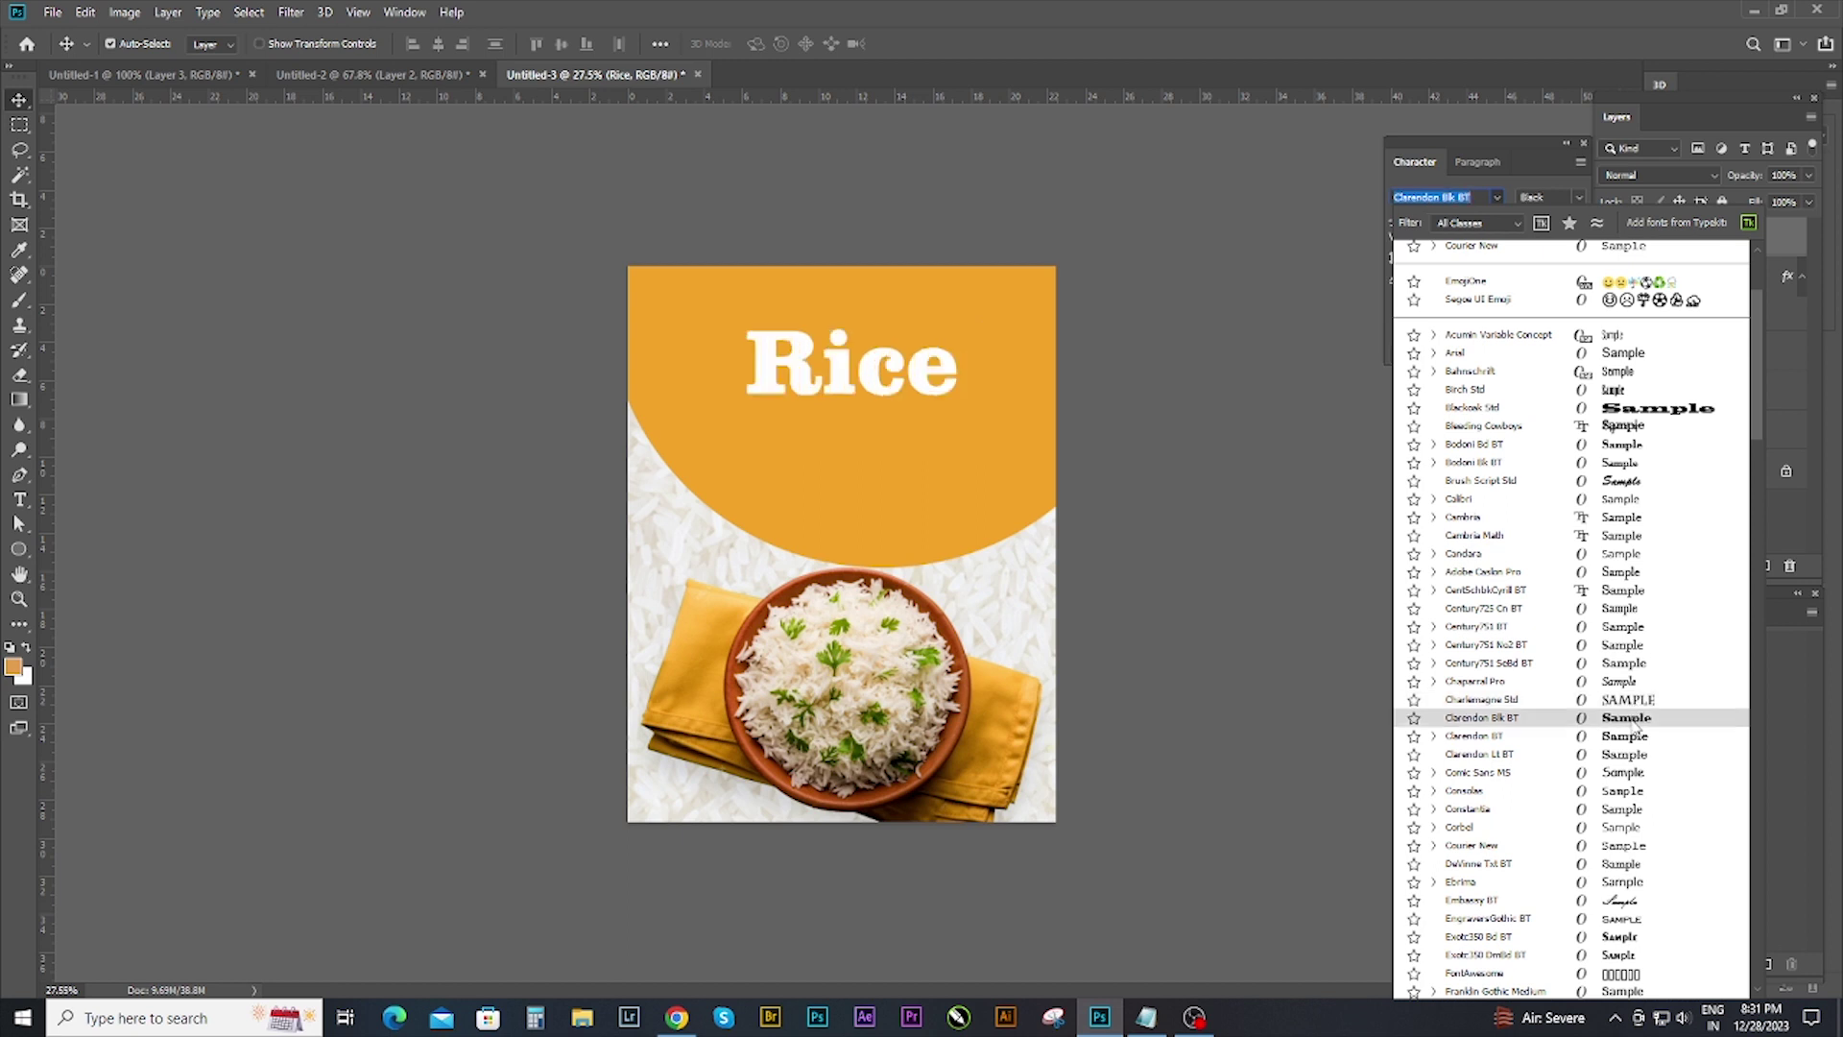
click(1637, 728)
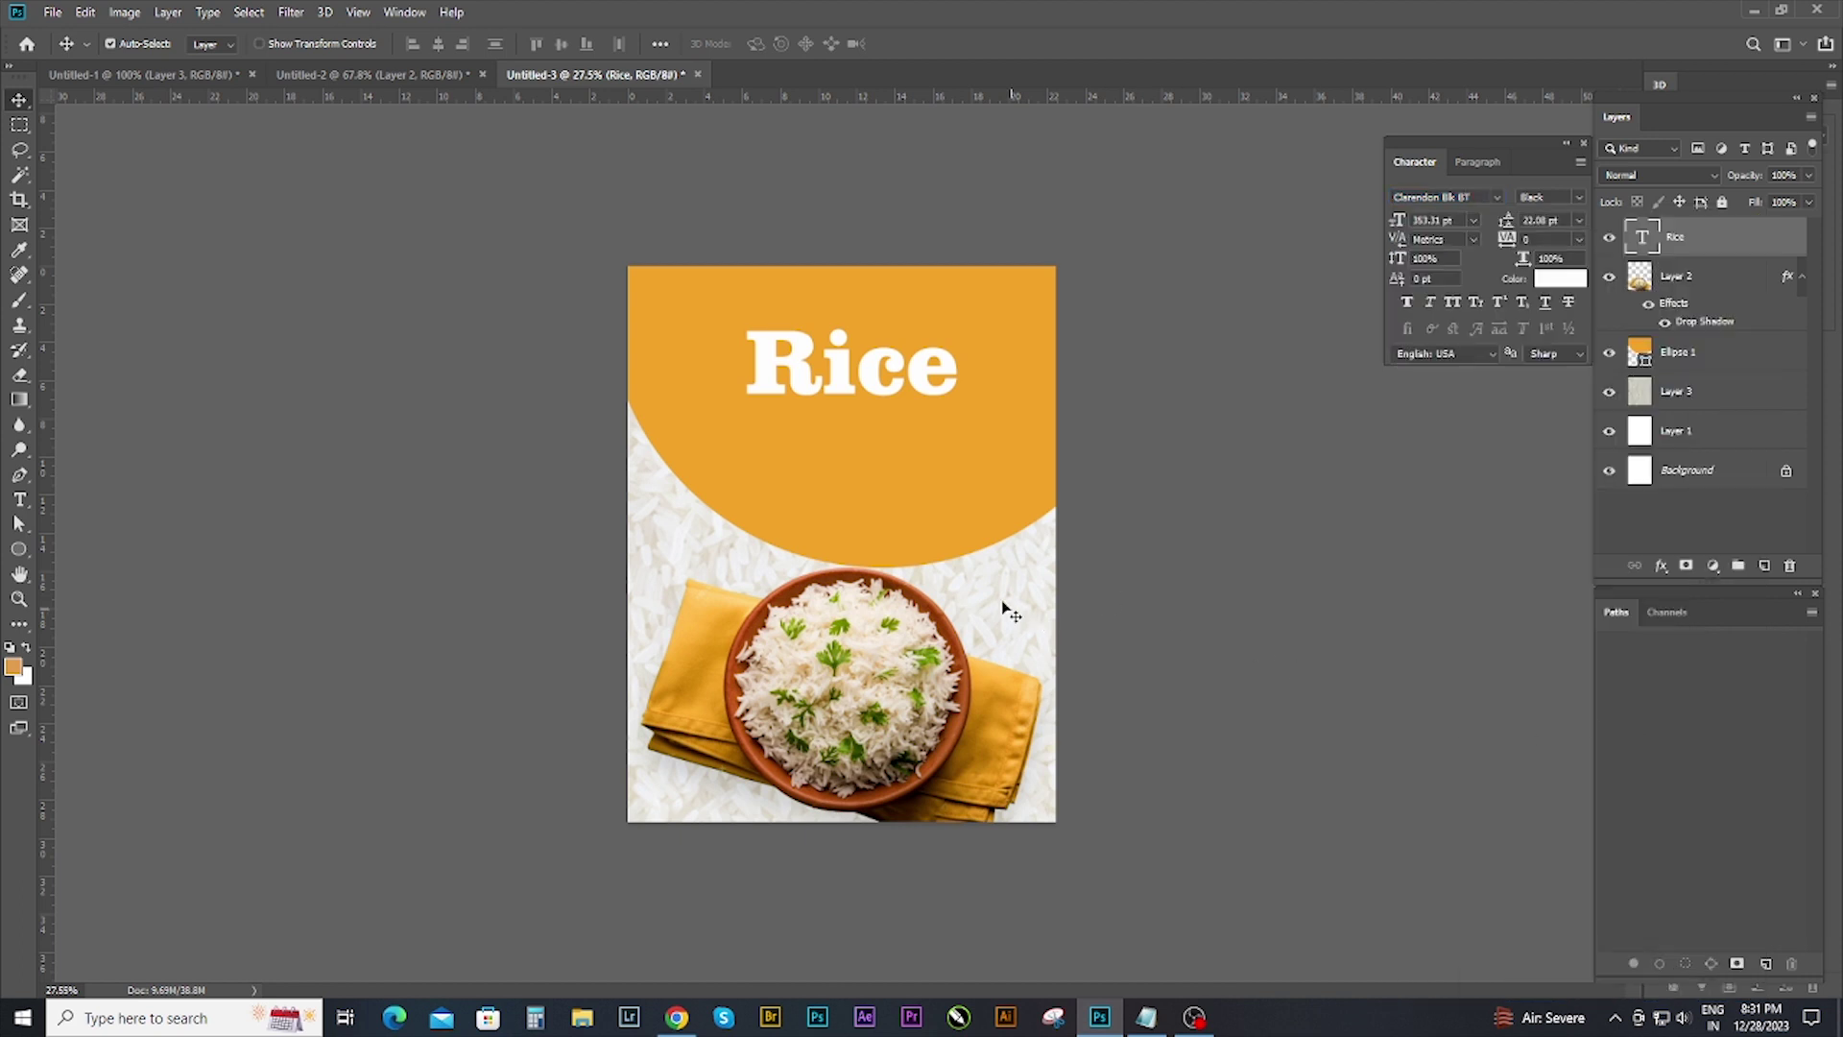
Scale and tilt the Rice title slightly counter-clockwise, recentre it, and fine-tune the tilt.
key(ctrl+t)
mouse_move(998, 411)
mouse_down()
mouse_move(926, 389)
mouse_move(989, 413)
mouse_move(881, 413)
mouse_up()
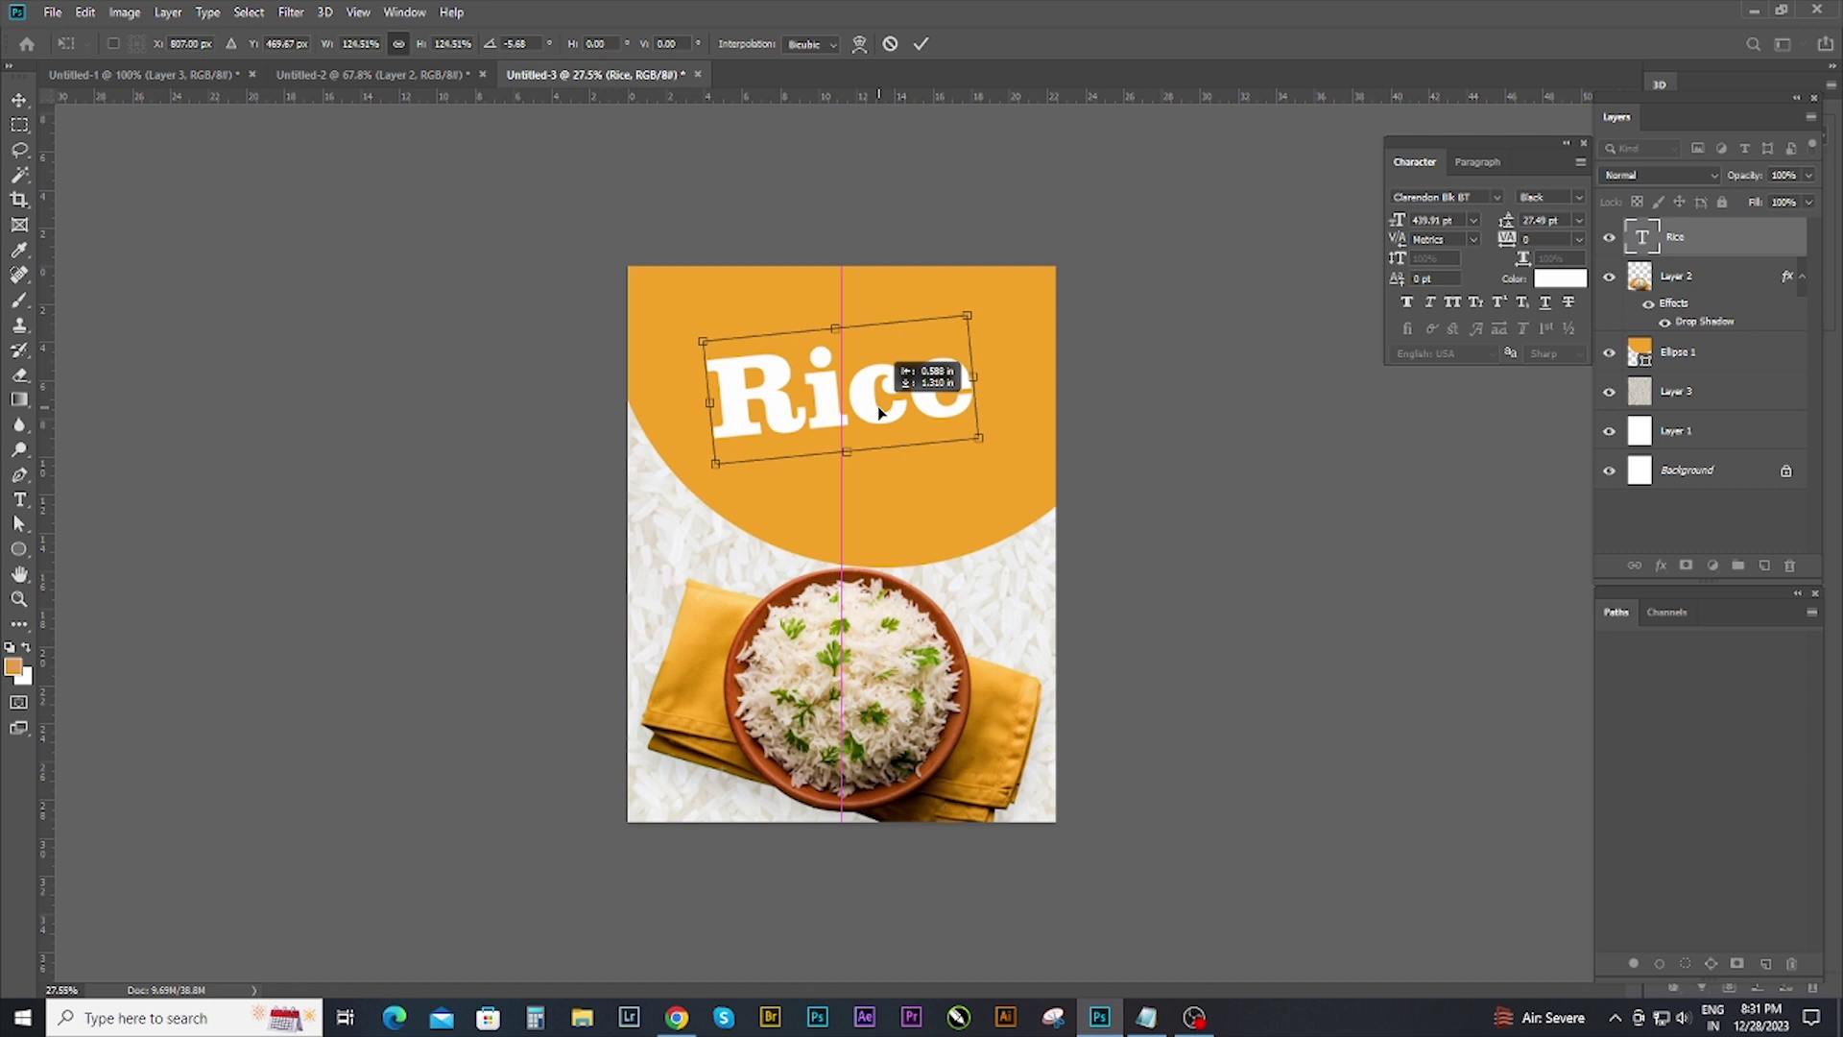
key(Return)
key(ctrl+a)
click(440, 45)
key(ctrl+d)
alt+scroll(954, 380, up, 1)
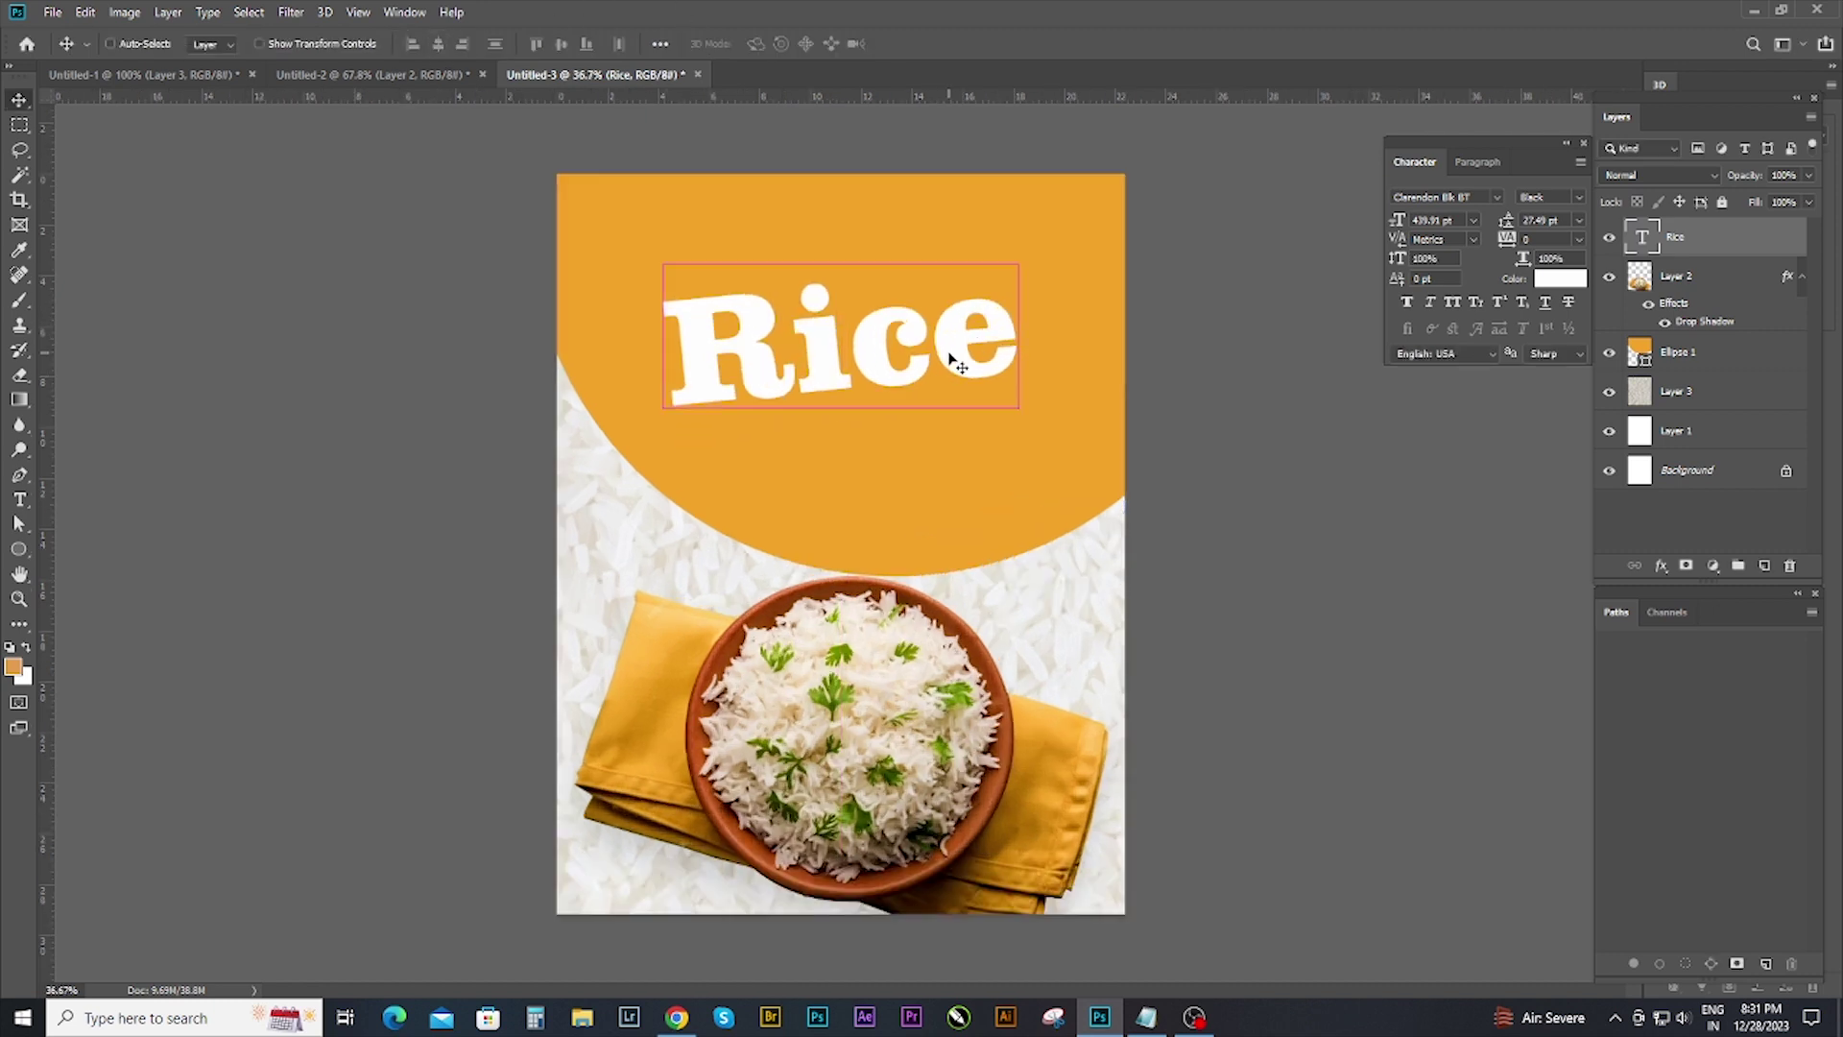
key(ctrl+t)
drag(1040, 269, 1053, 282)
key(Return)
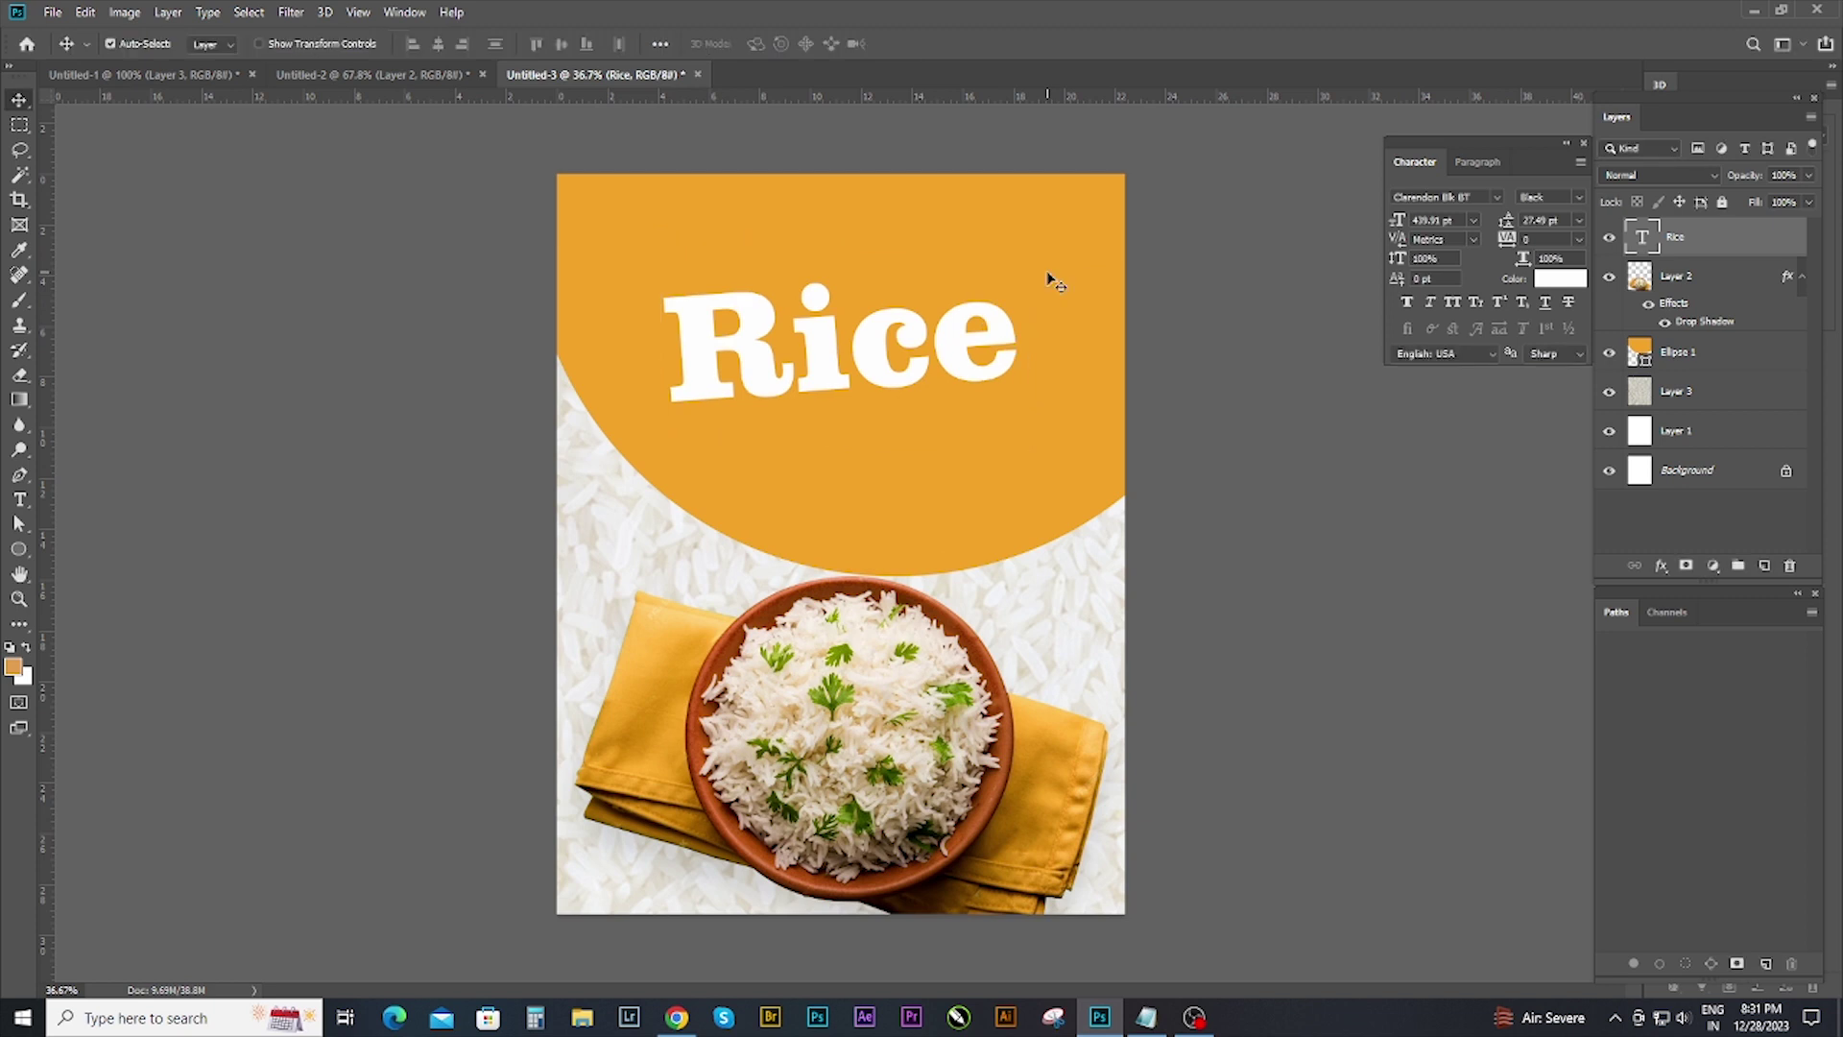
Add a Stroke effect to the Rice layer and make it much thicker, first trying blue.
right_click(1697, 243)
click(1526, 144)
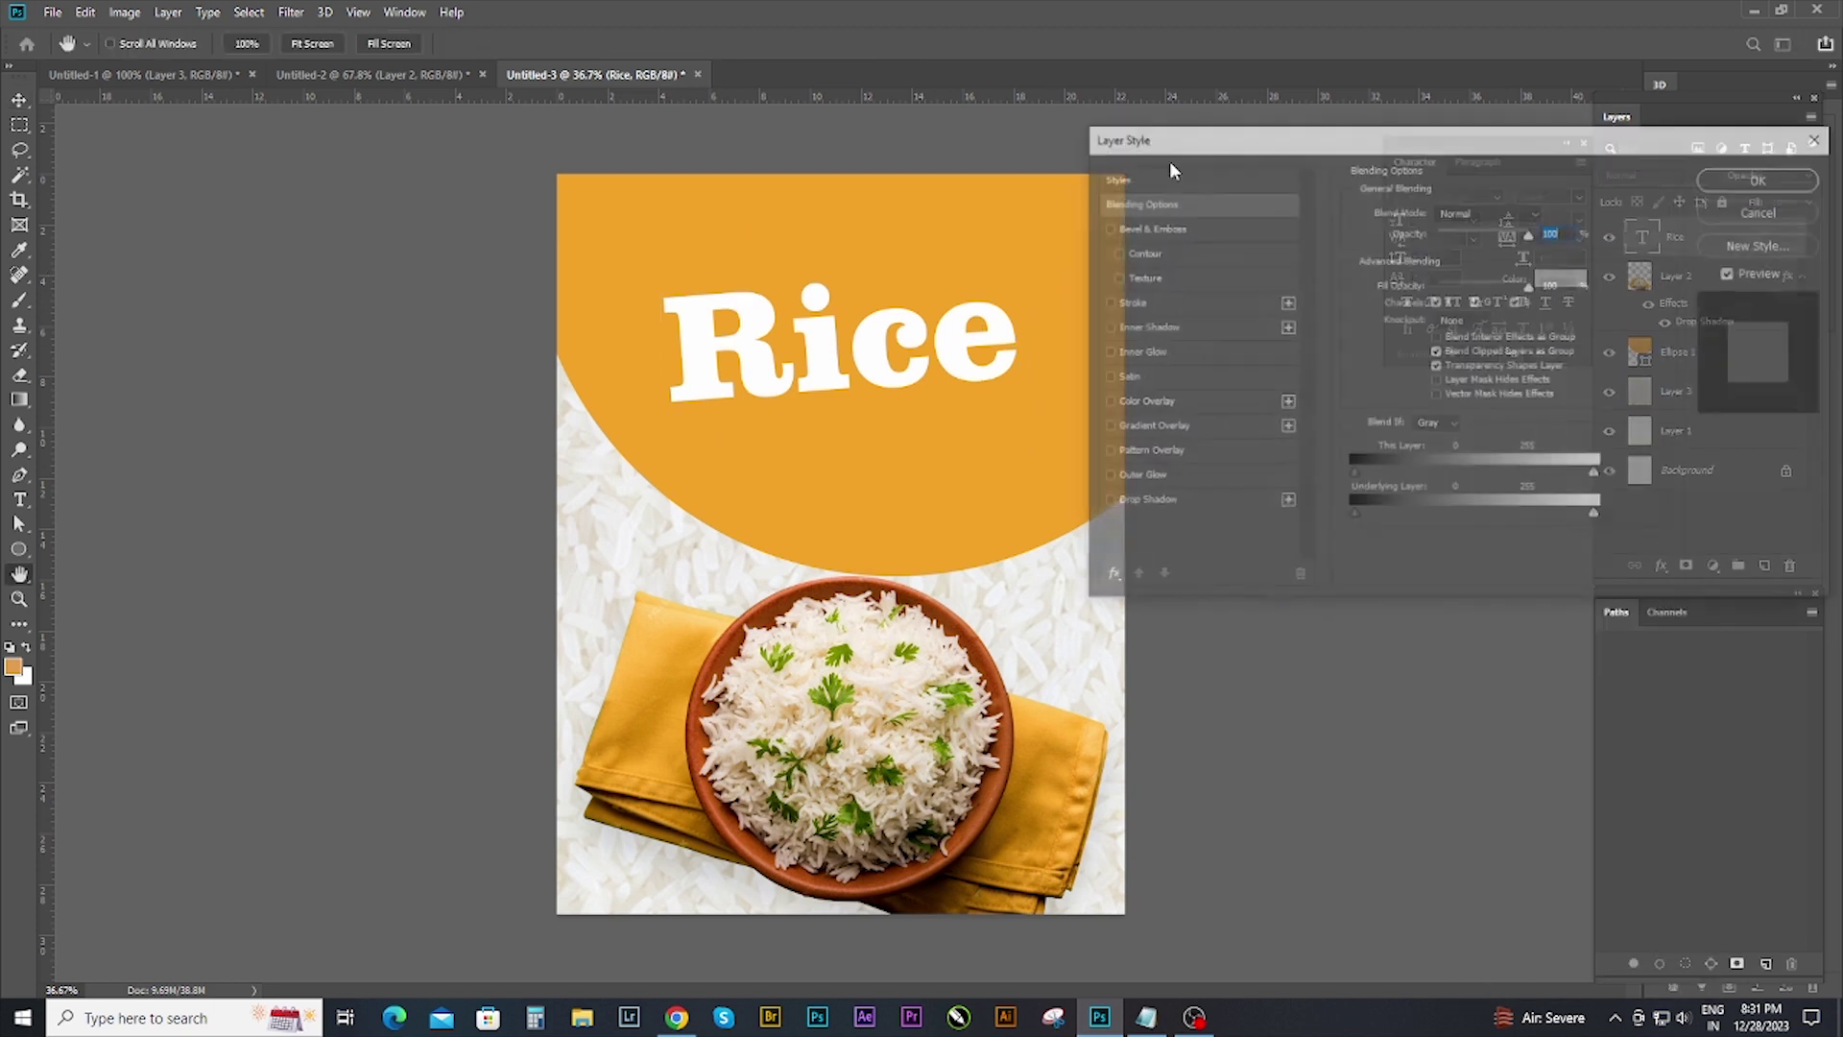
click(1130, 301)
drag(1421, 213, 1432, 213)
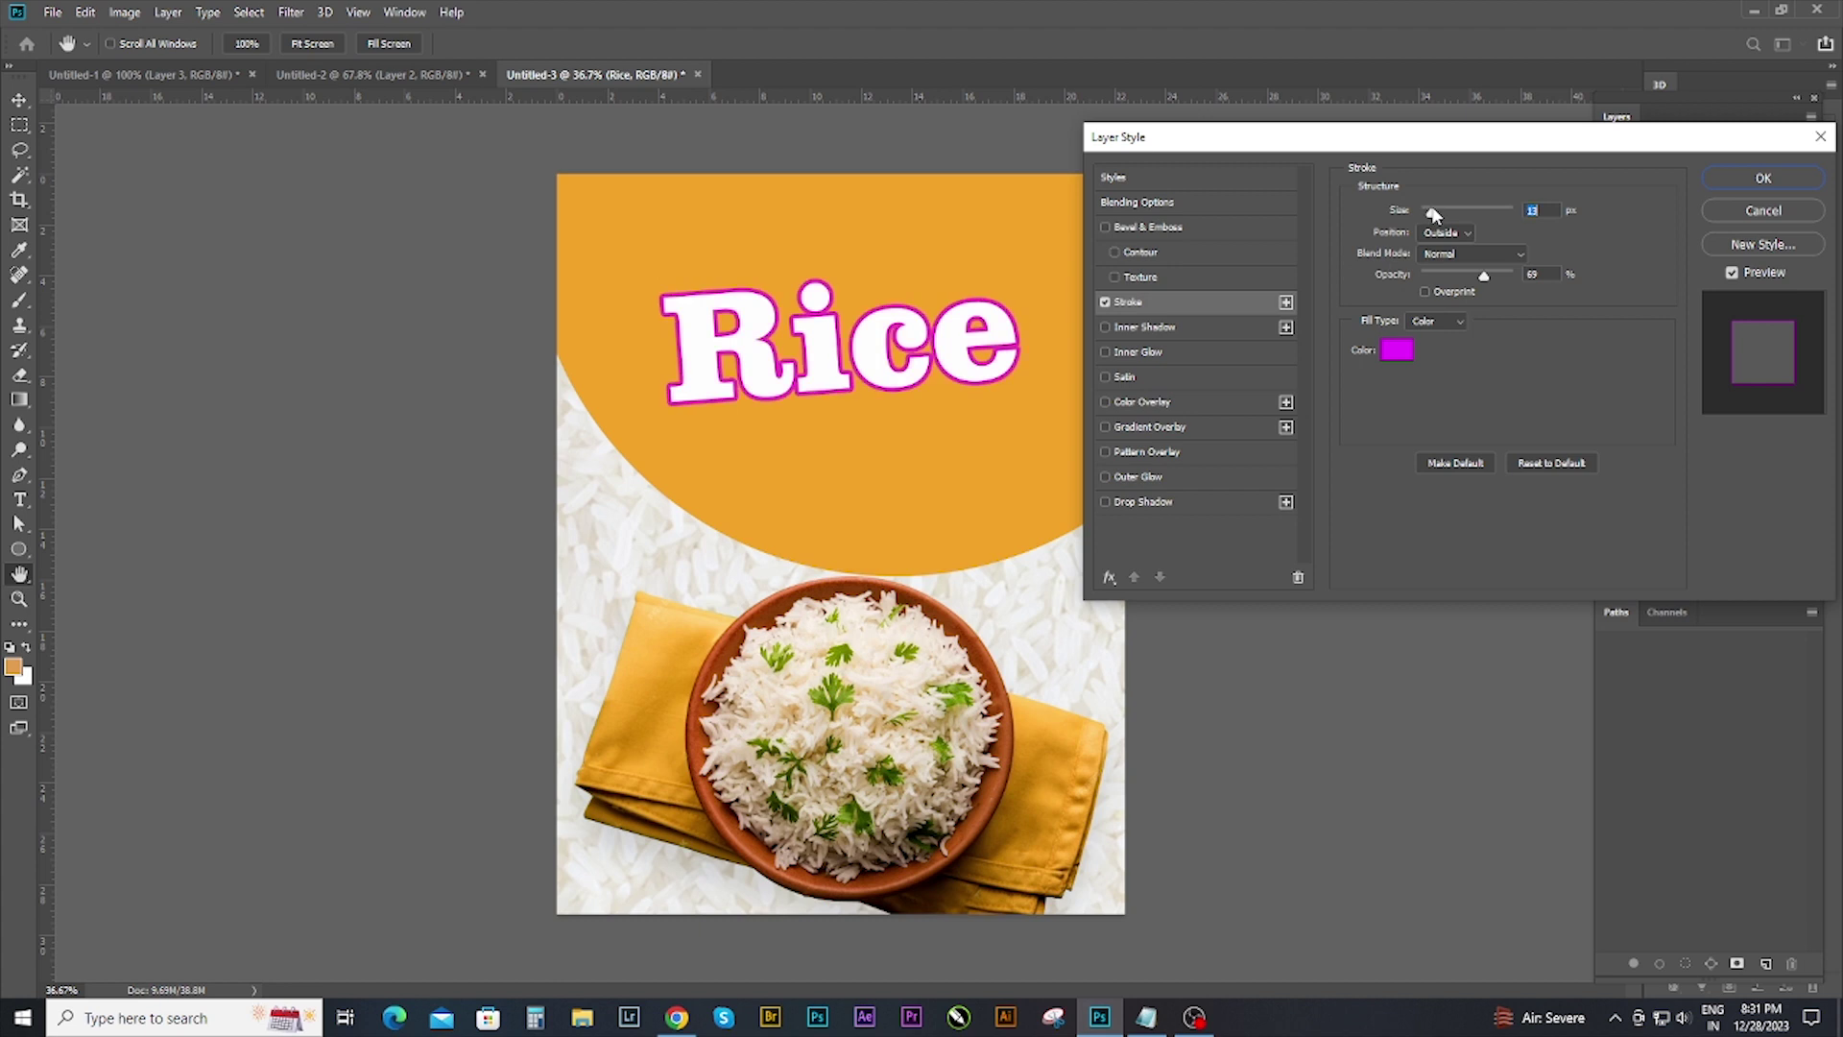
click(1397, 349)
drag(1601, 300, 1602, 383)
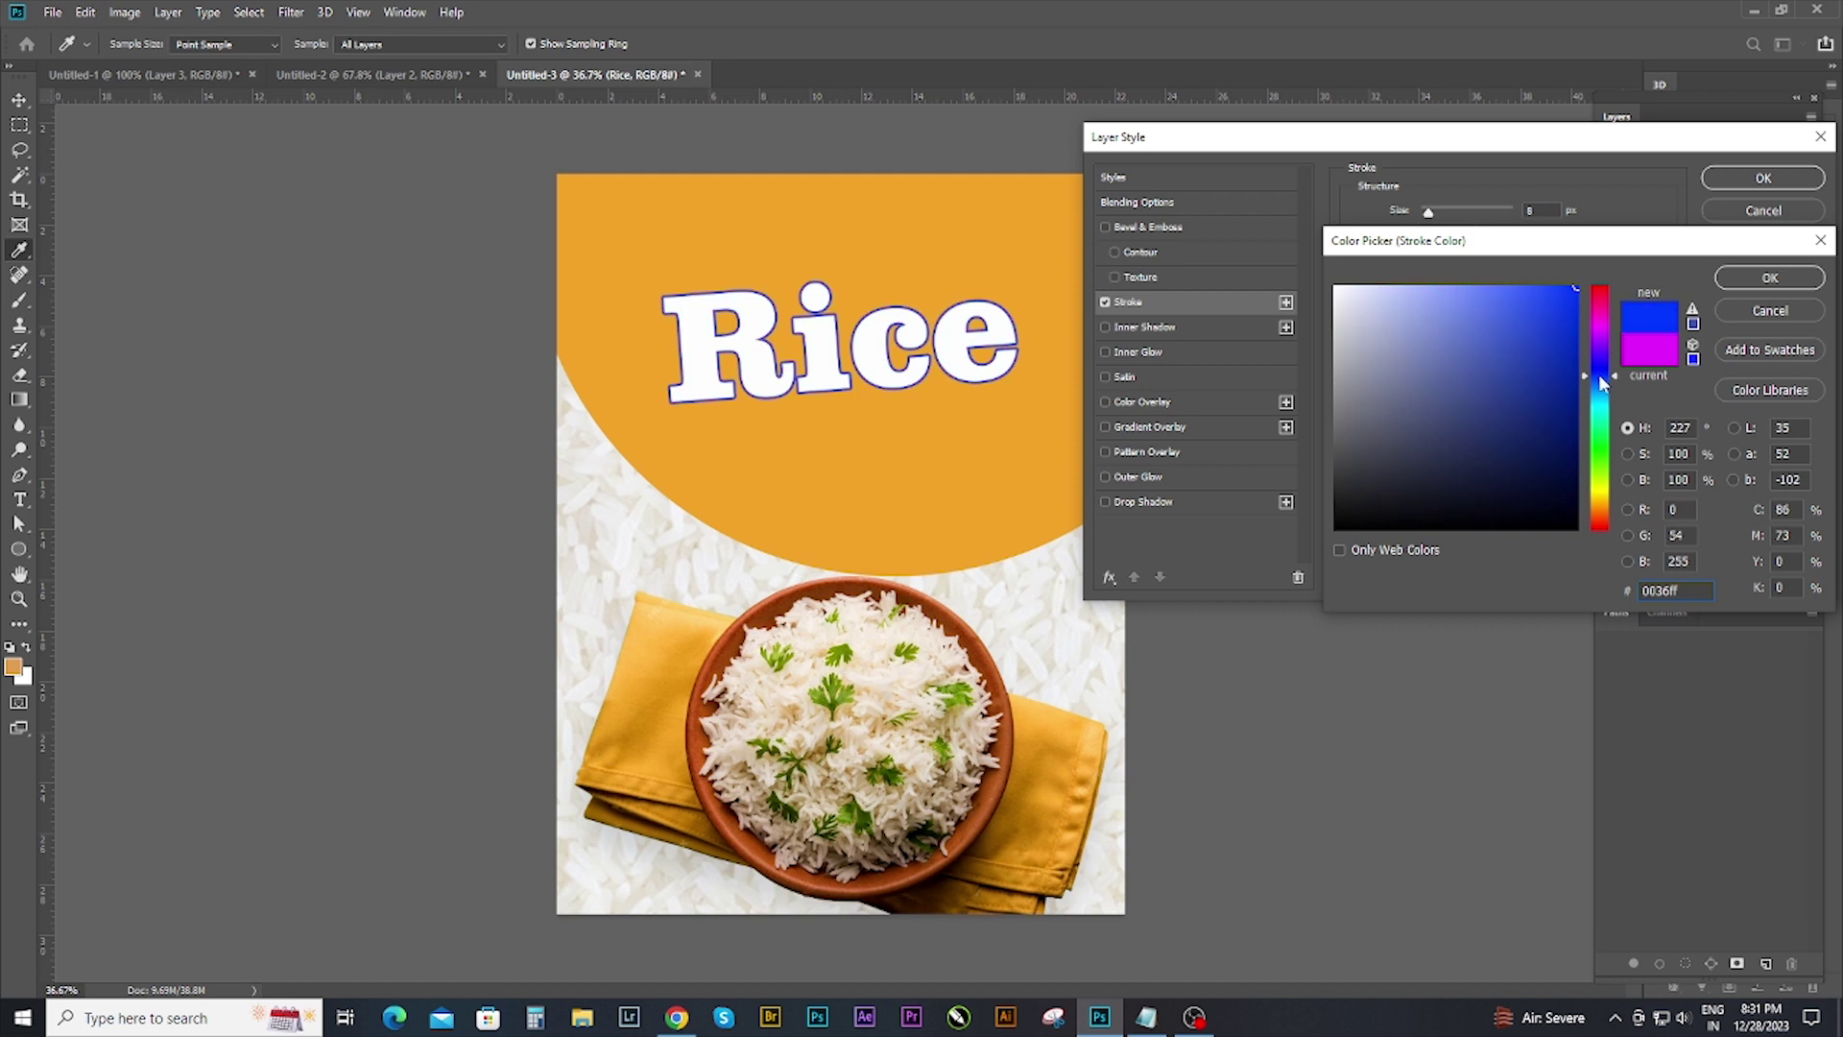
click(1769, 277)
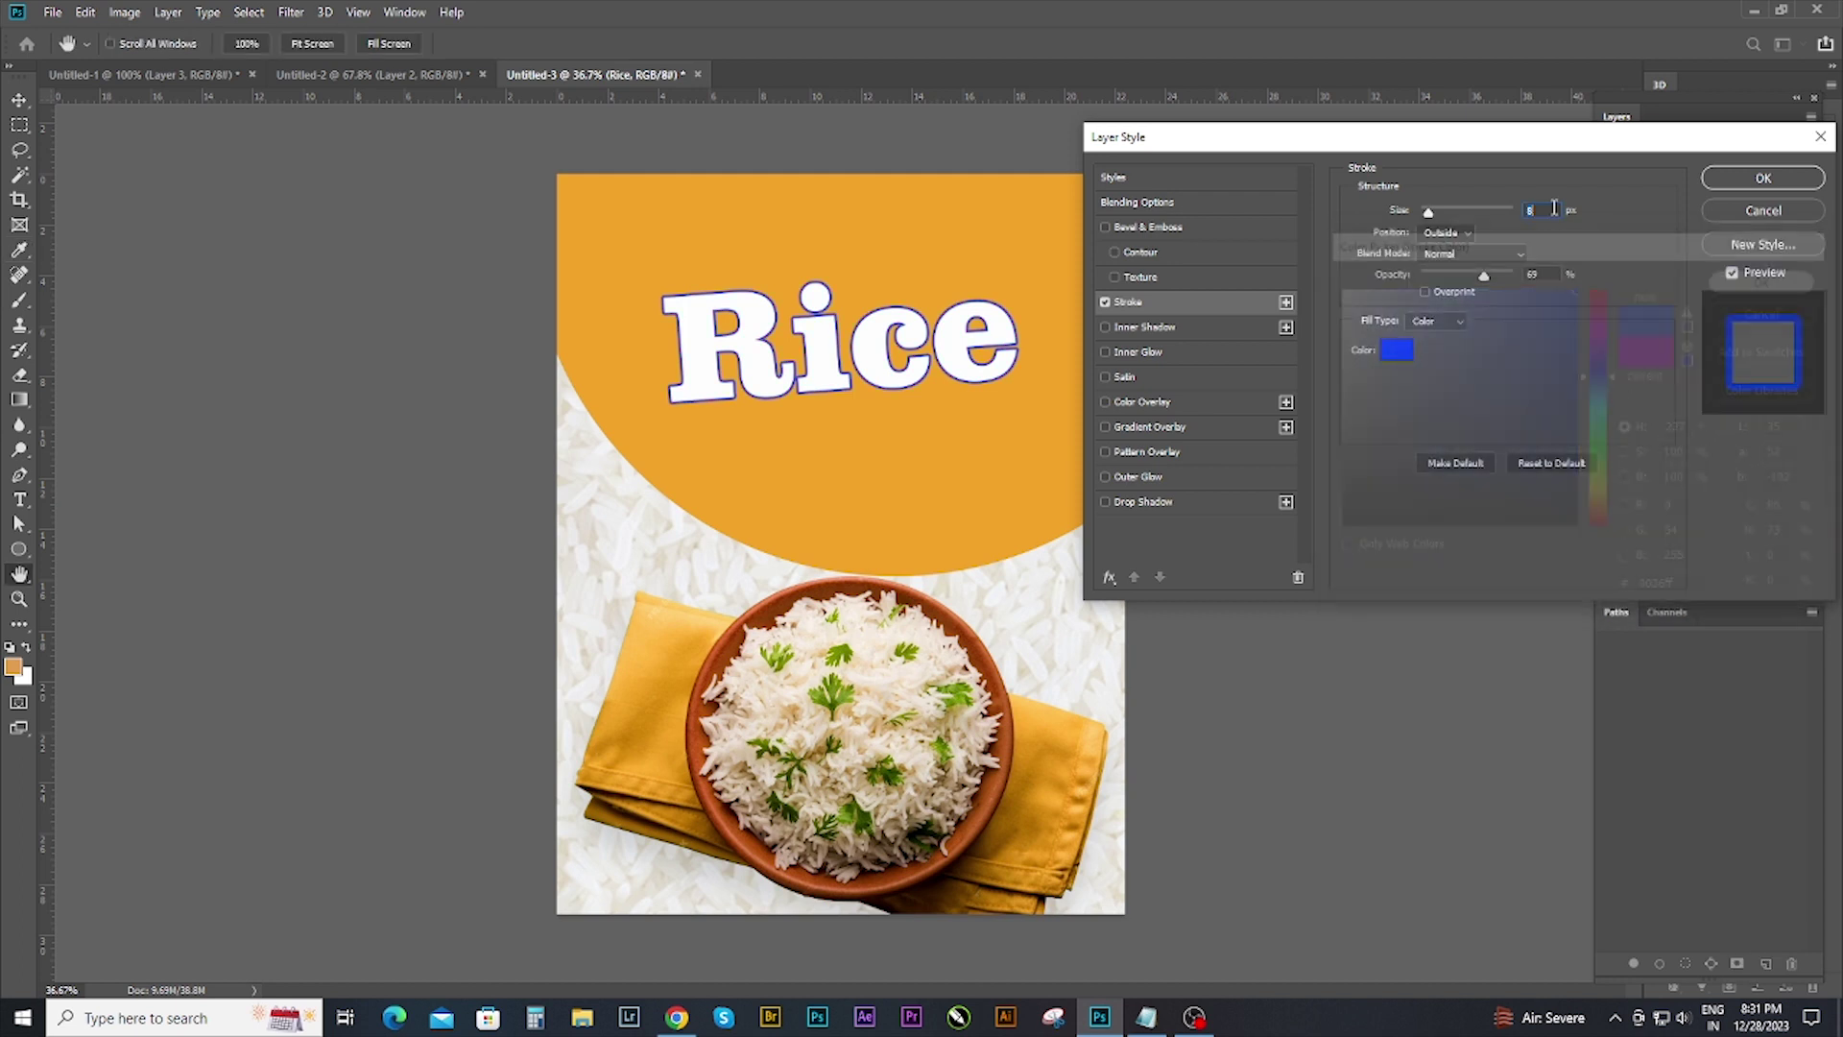
mouse_move(1428, 212)
mouse_down()
mouse_move(1466, 221)
mouse_move(1454, 231)
mouse_up()
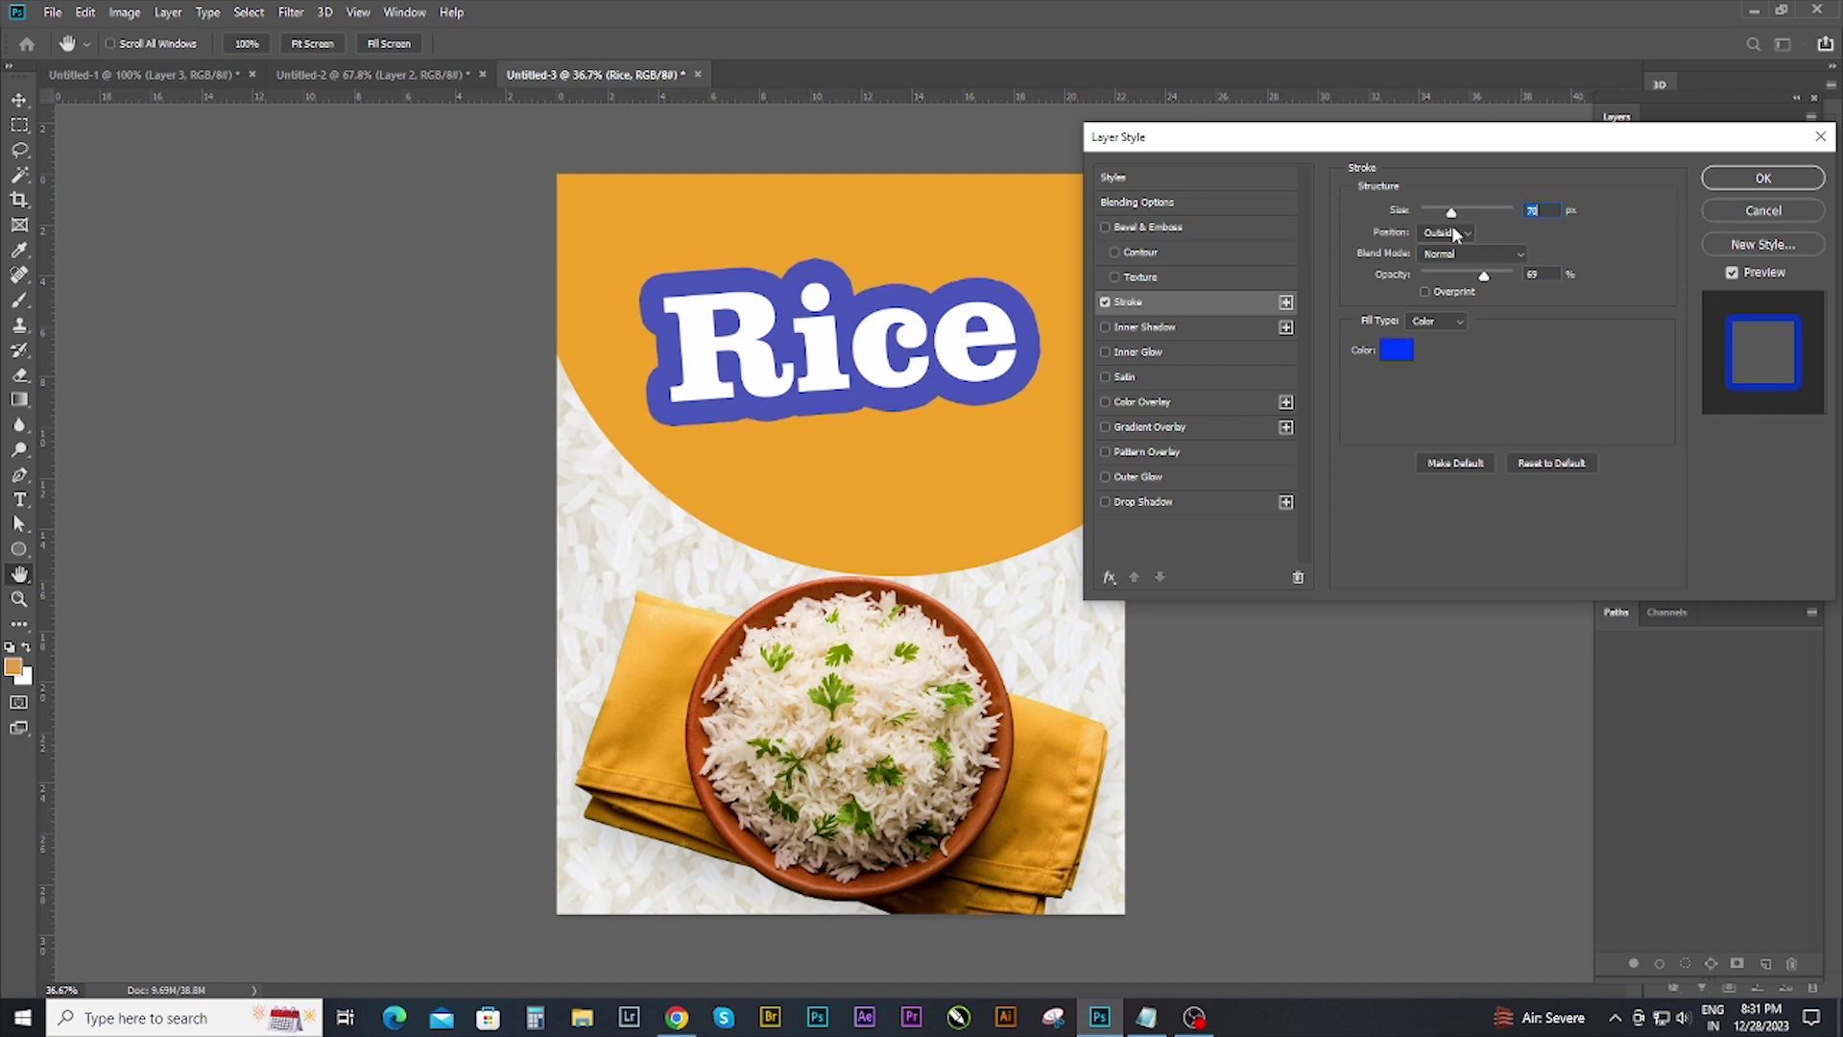
Retune the stroke colour to golden brown via the napkin's orange, and fine-tune its thickness.
click(1397, 350)
mouse_move(1600, 365)
mouse_down()
mouse_move(1600, 288)
mouse_move(1603, 328)
mouse_up()
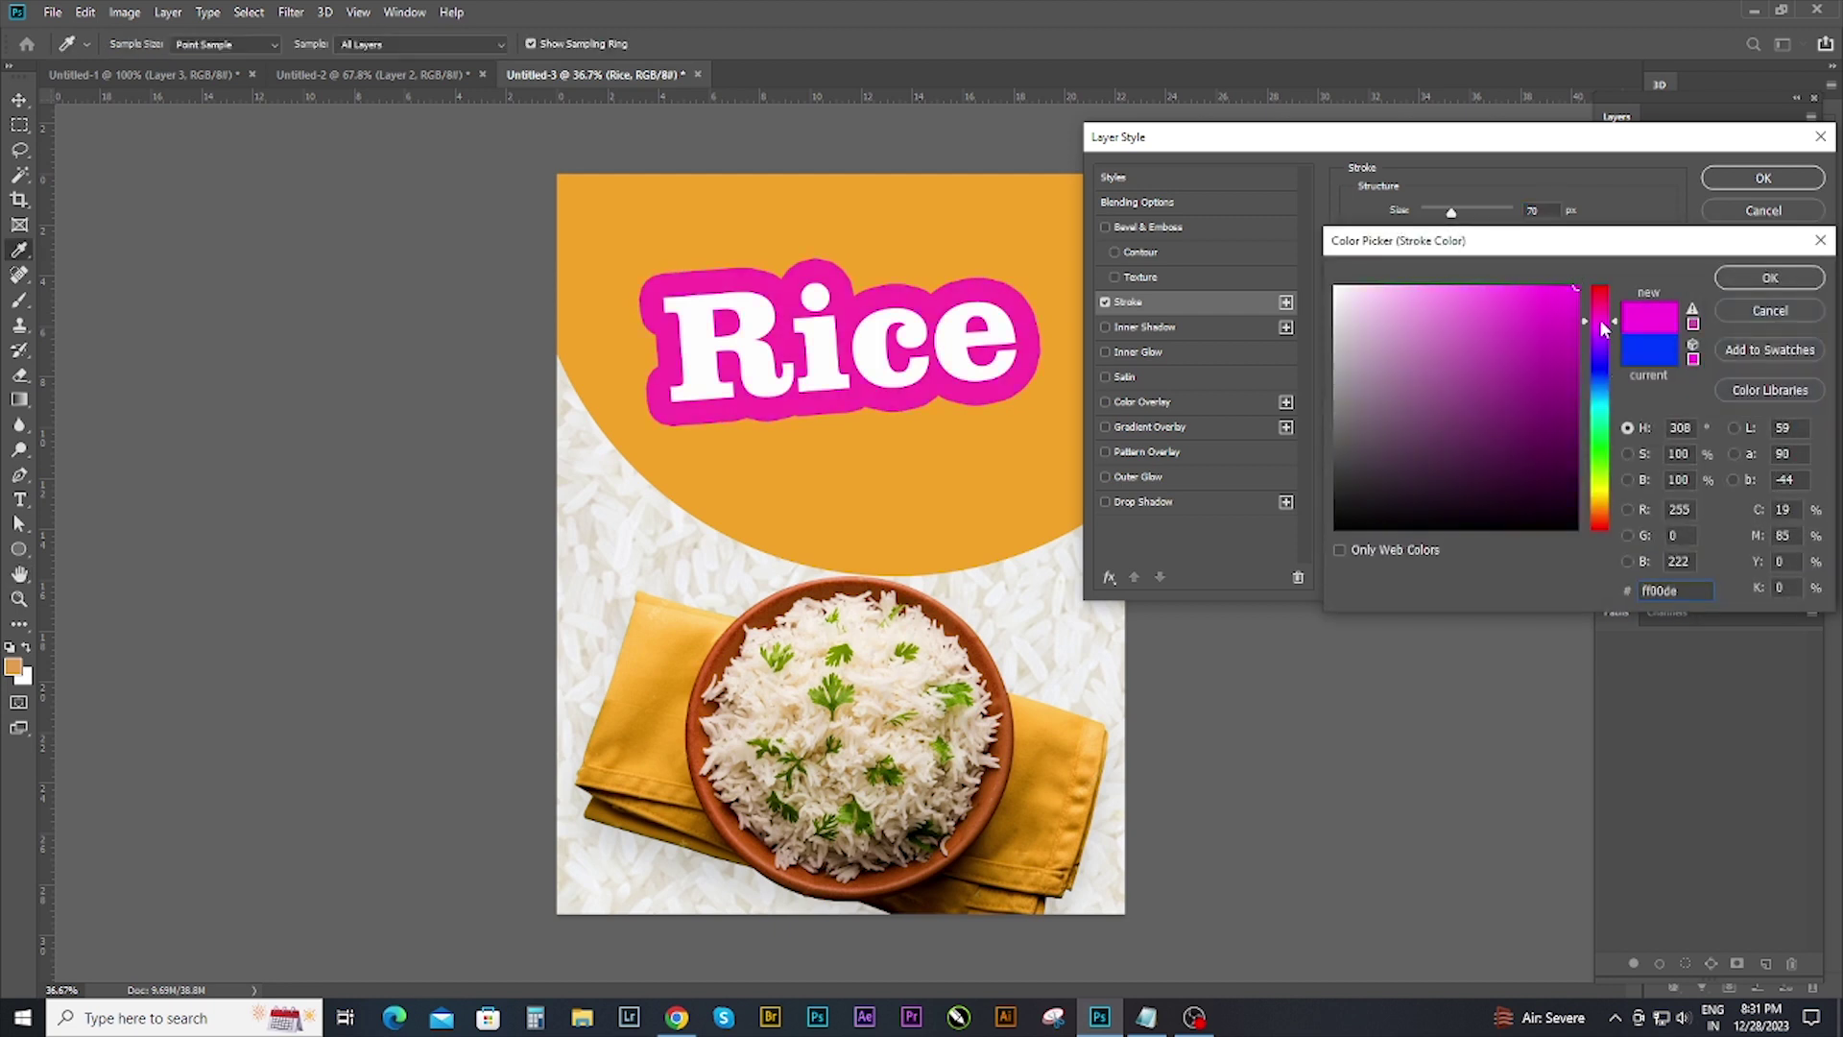
click(1060, 721)
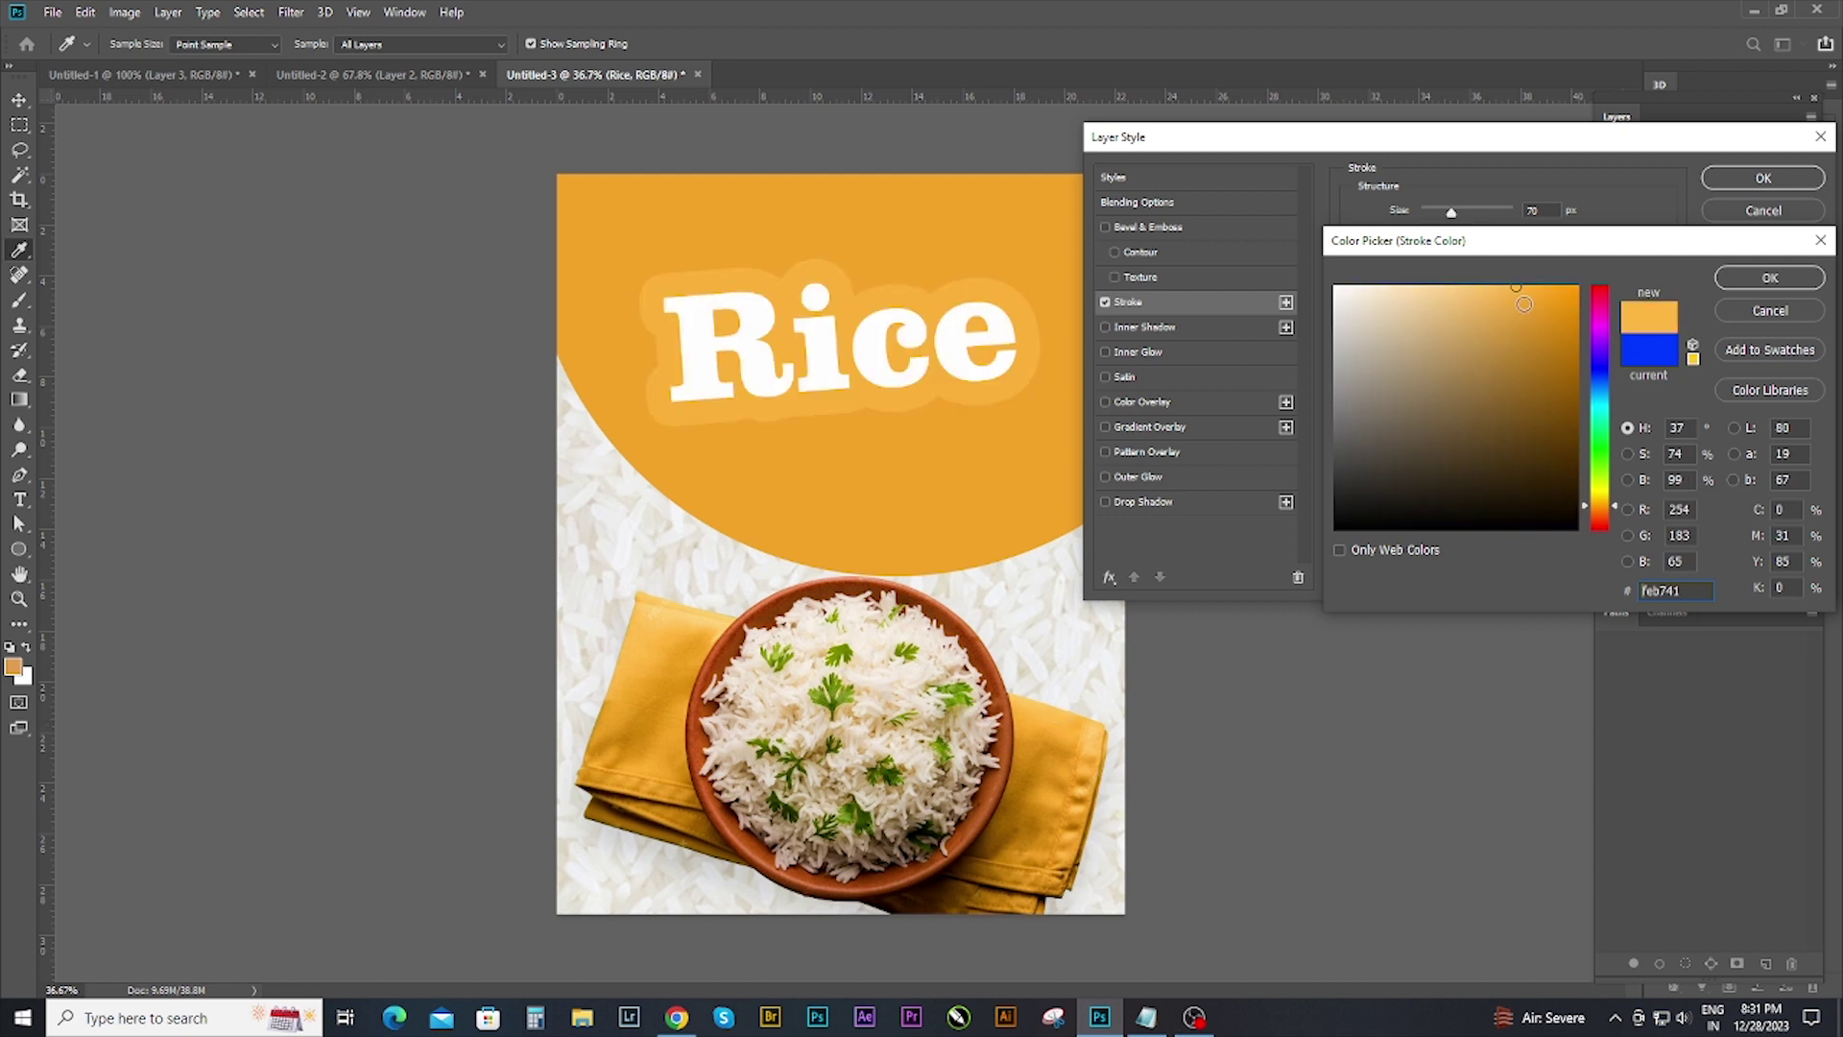
mouse_move(1574, 293)
mouse_down()
mouse_move(1556, 459)
mouse_move(1535, 432)
mouse_move(1564, 470)
mouse_move(1577, 430)
mouse_up()
click(1603, 510)
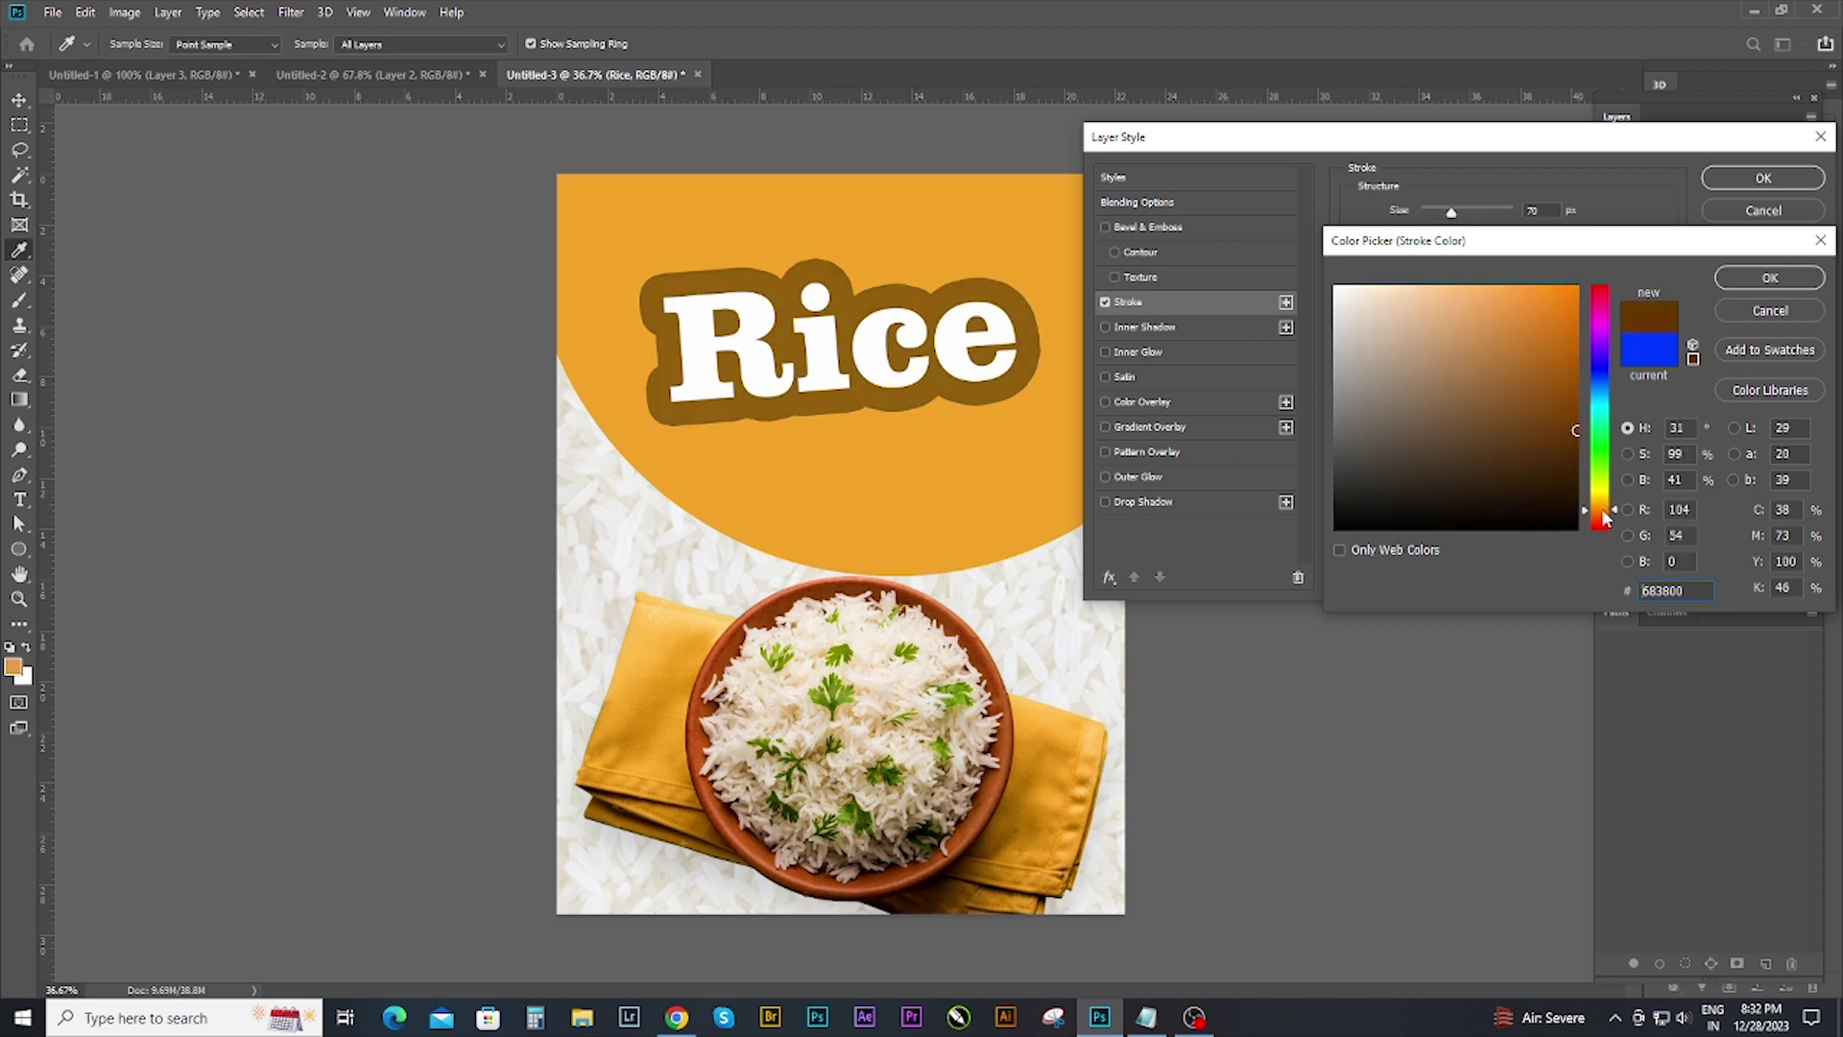
drag(1603, 518, 1603, 503)
drag(1576, 429, 1571, 390)
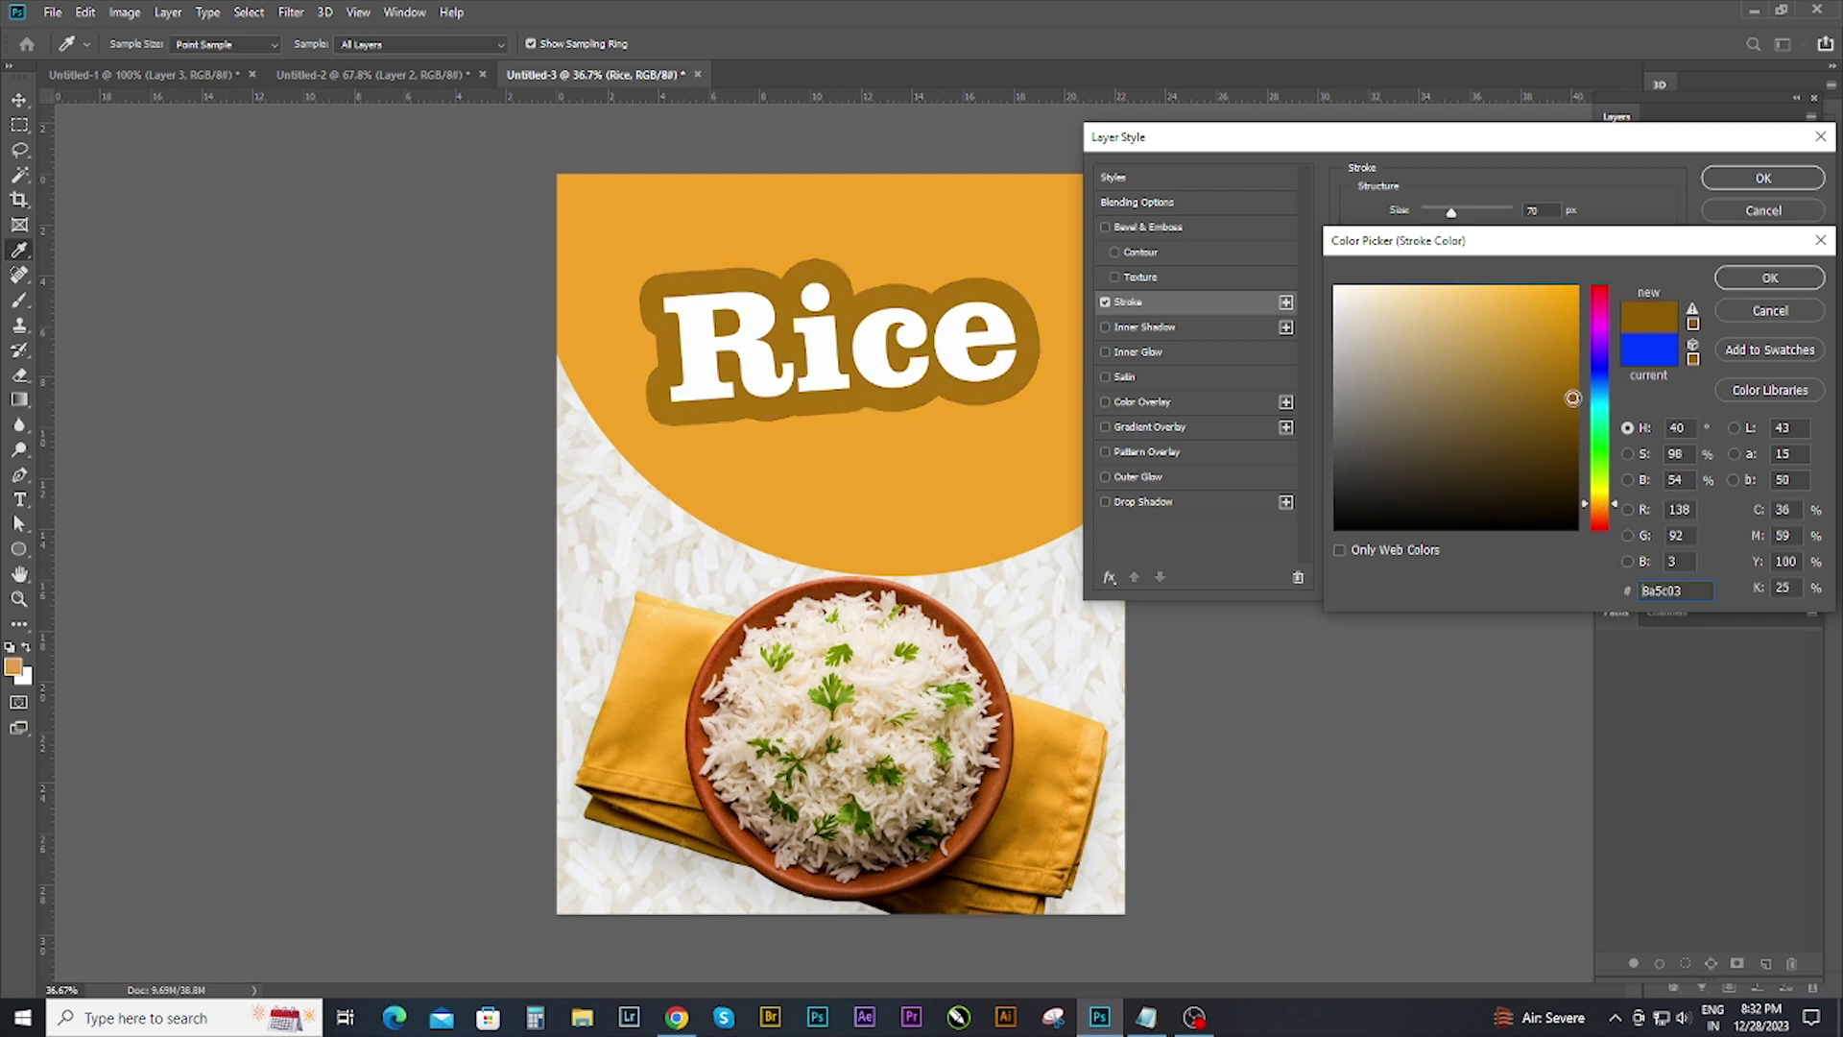
click(1771, 283)
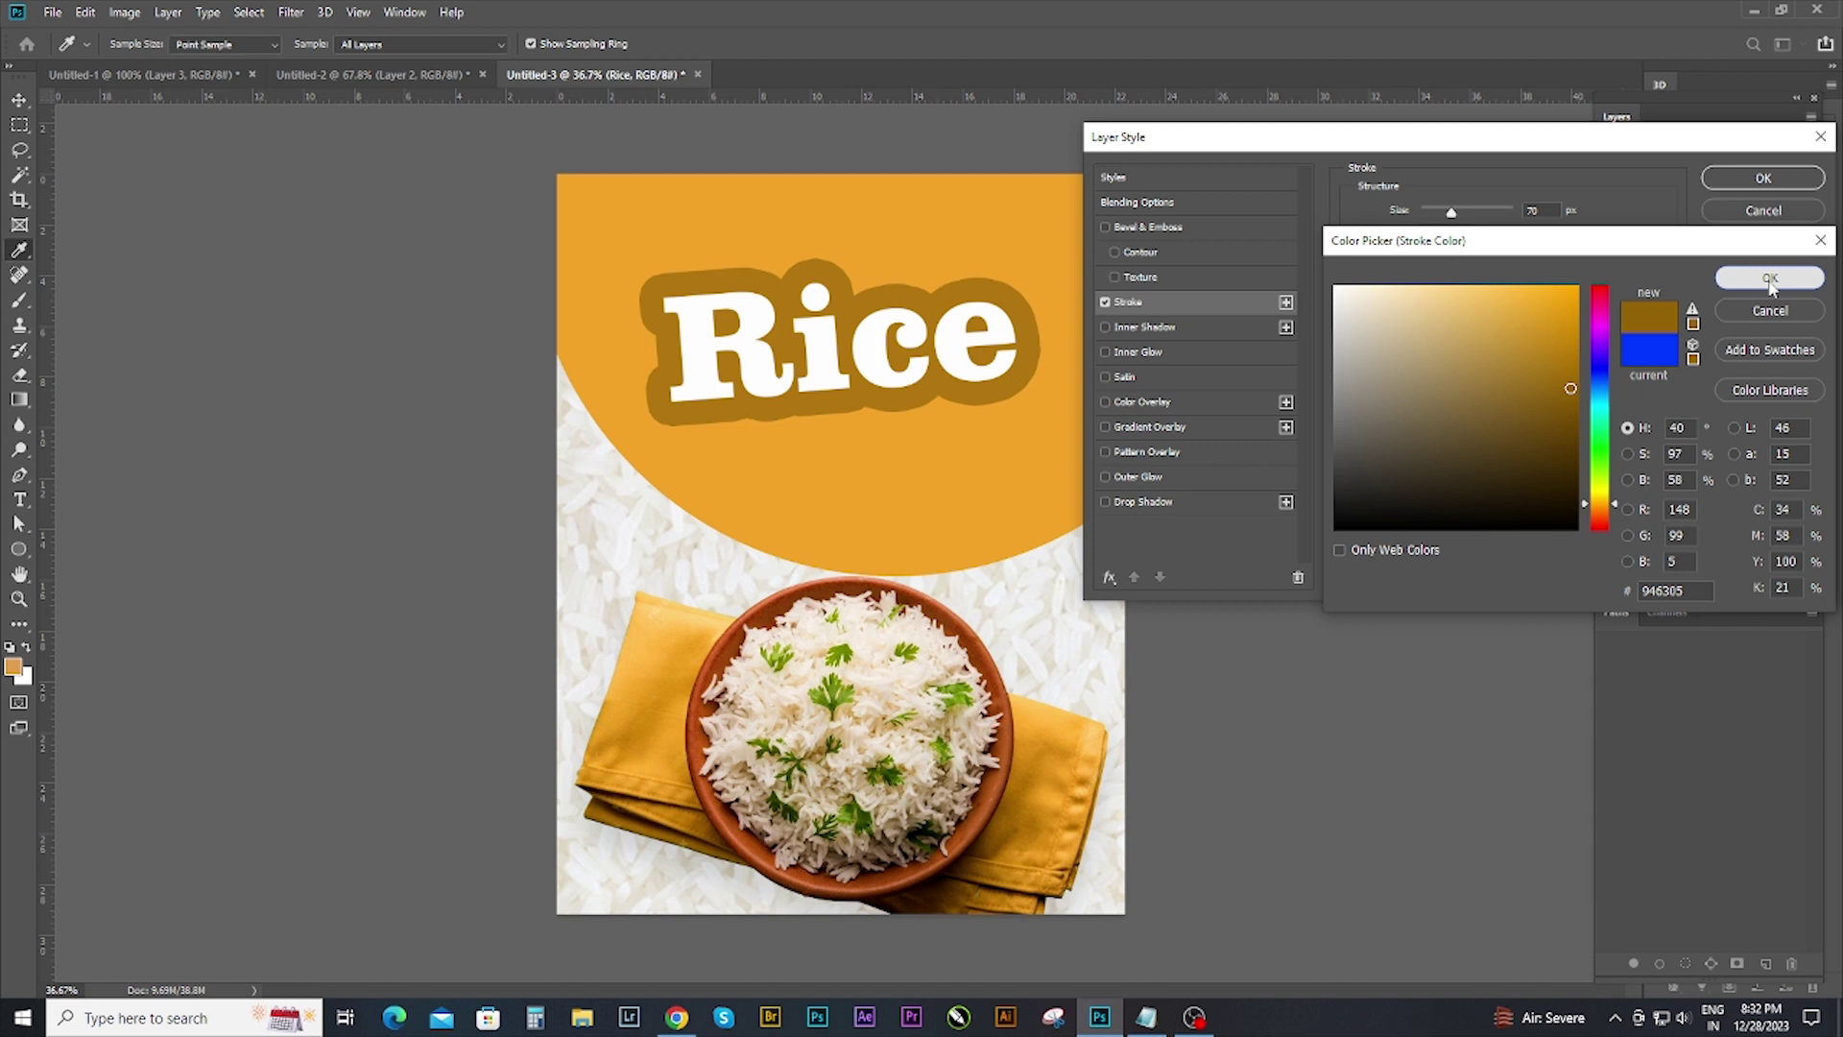
click(1771, 279)
drag(1454, 213, 1453, 213)
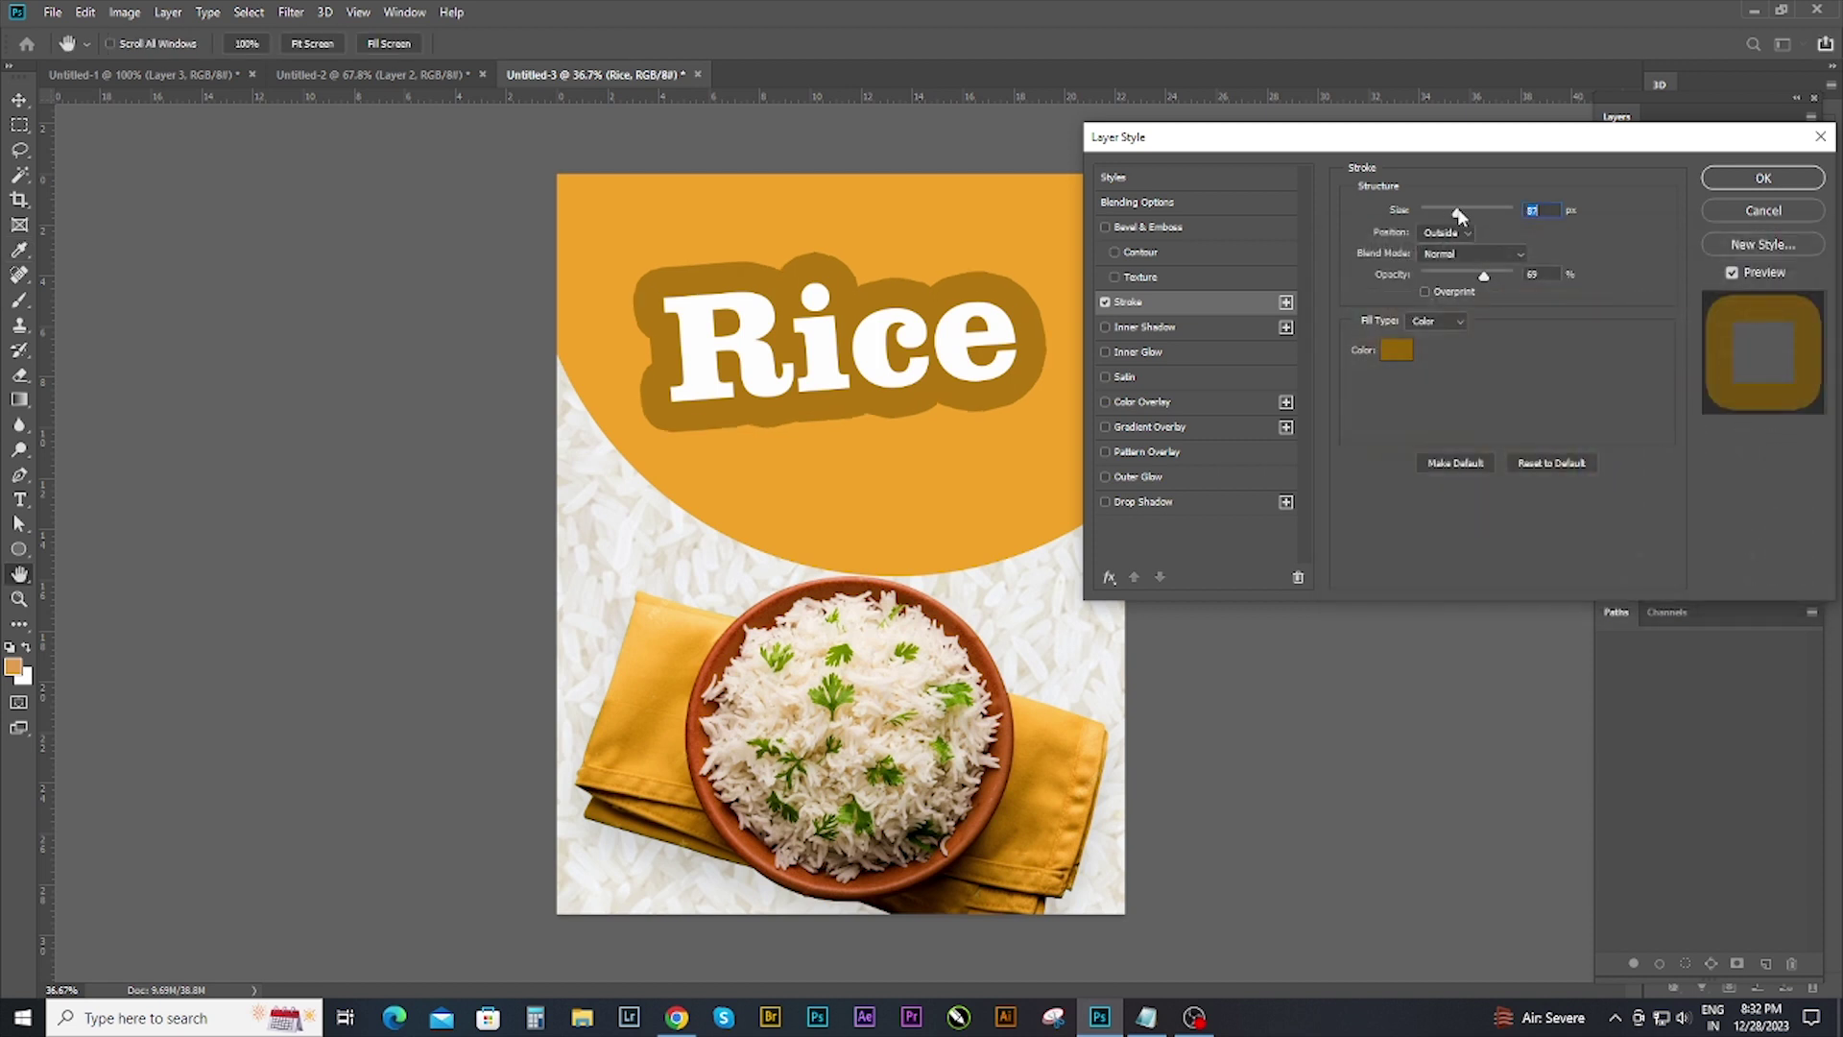
click(1168, 330)
Try inner shadow, inner glow, pattern overlay and outer glow, settling on a Drop Shadow.
click(1548, 214)
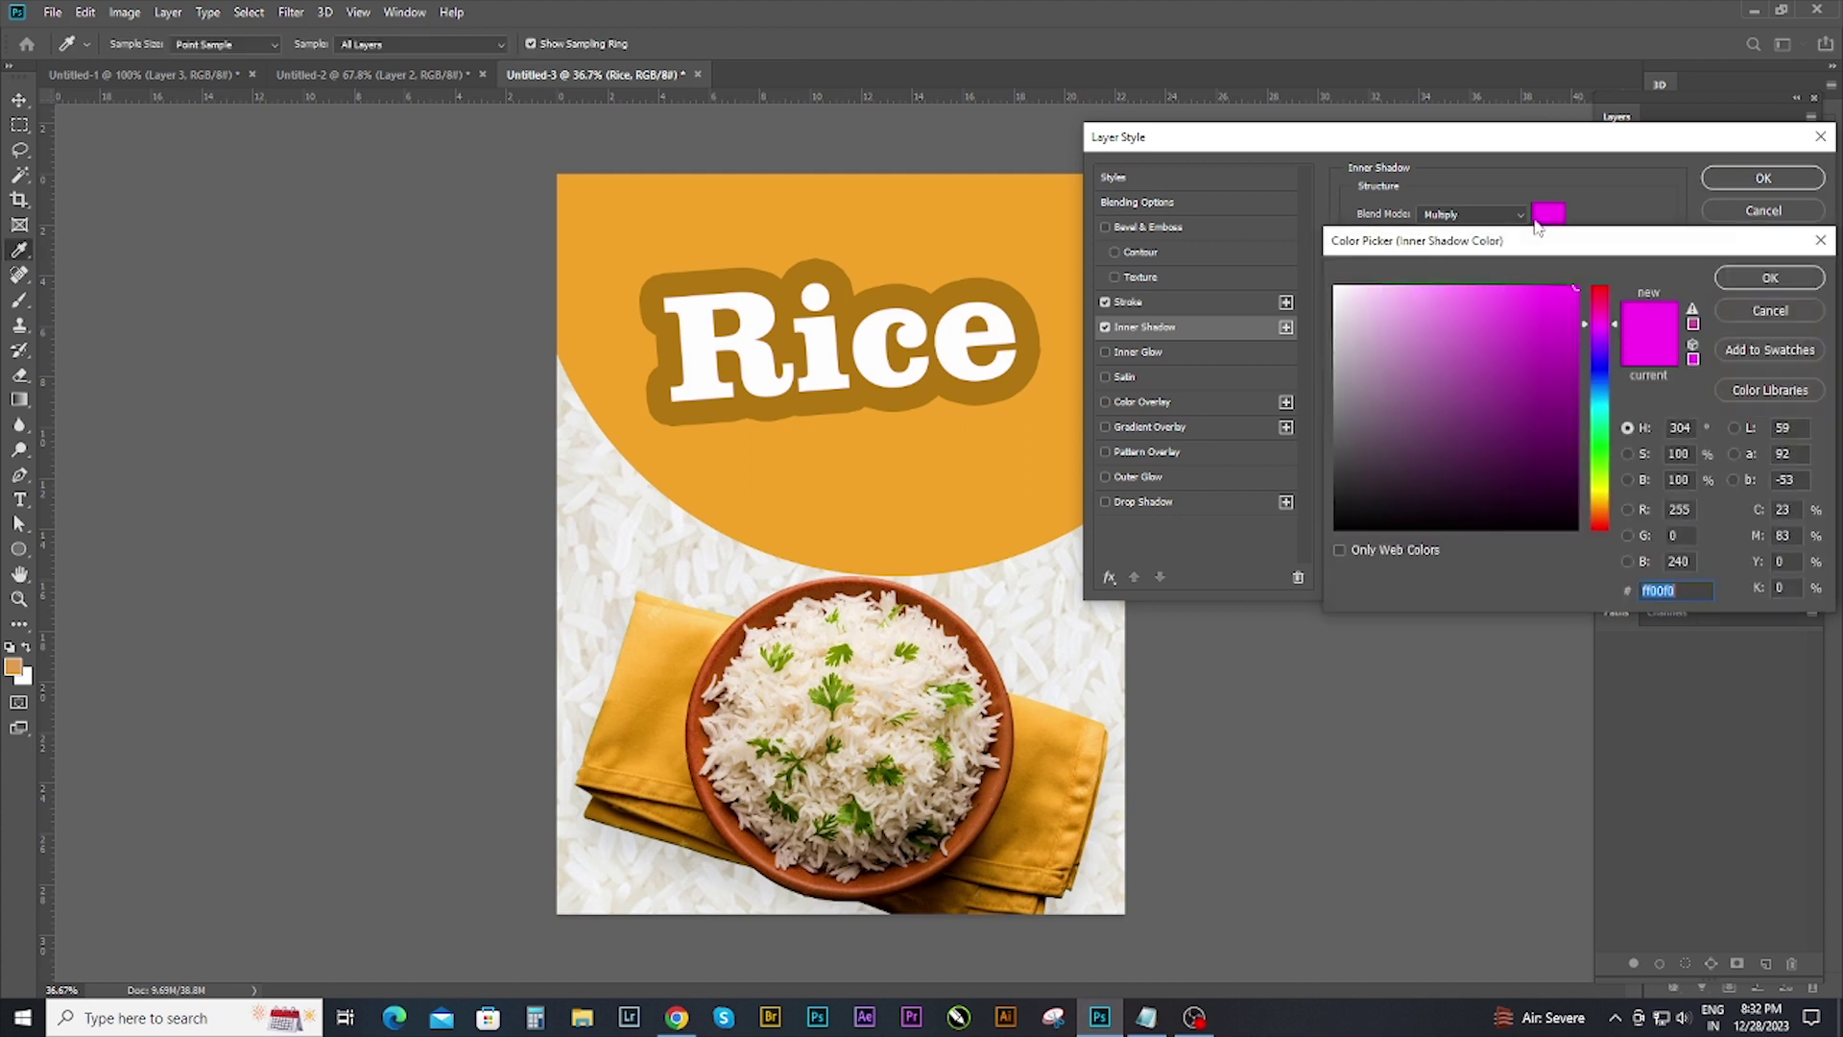
click(1651, 331)
click(1106, 328)
click(1105, 353)
click(1105, 452)
click(1157, 477)
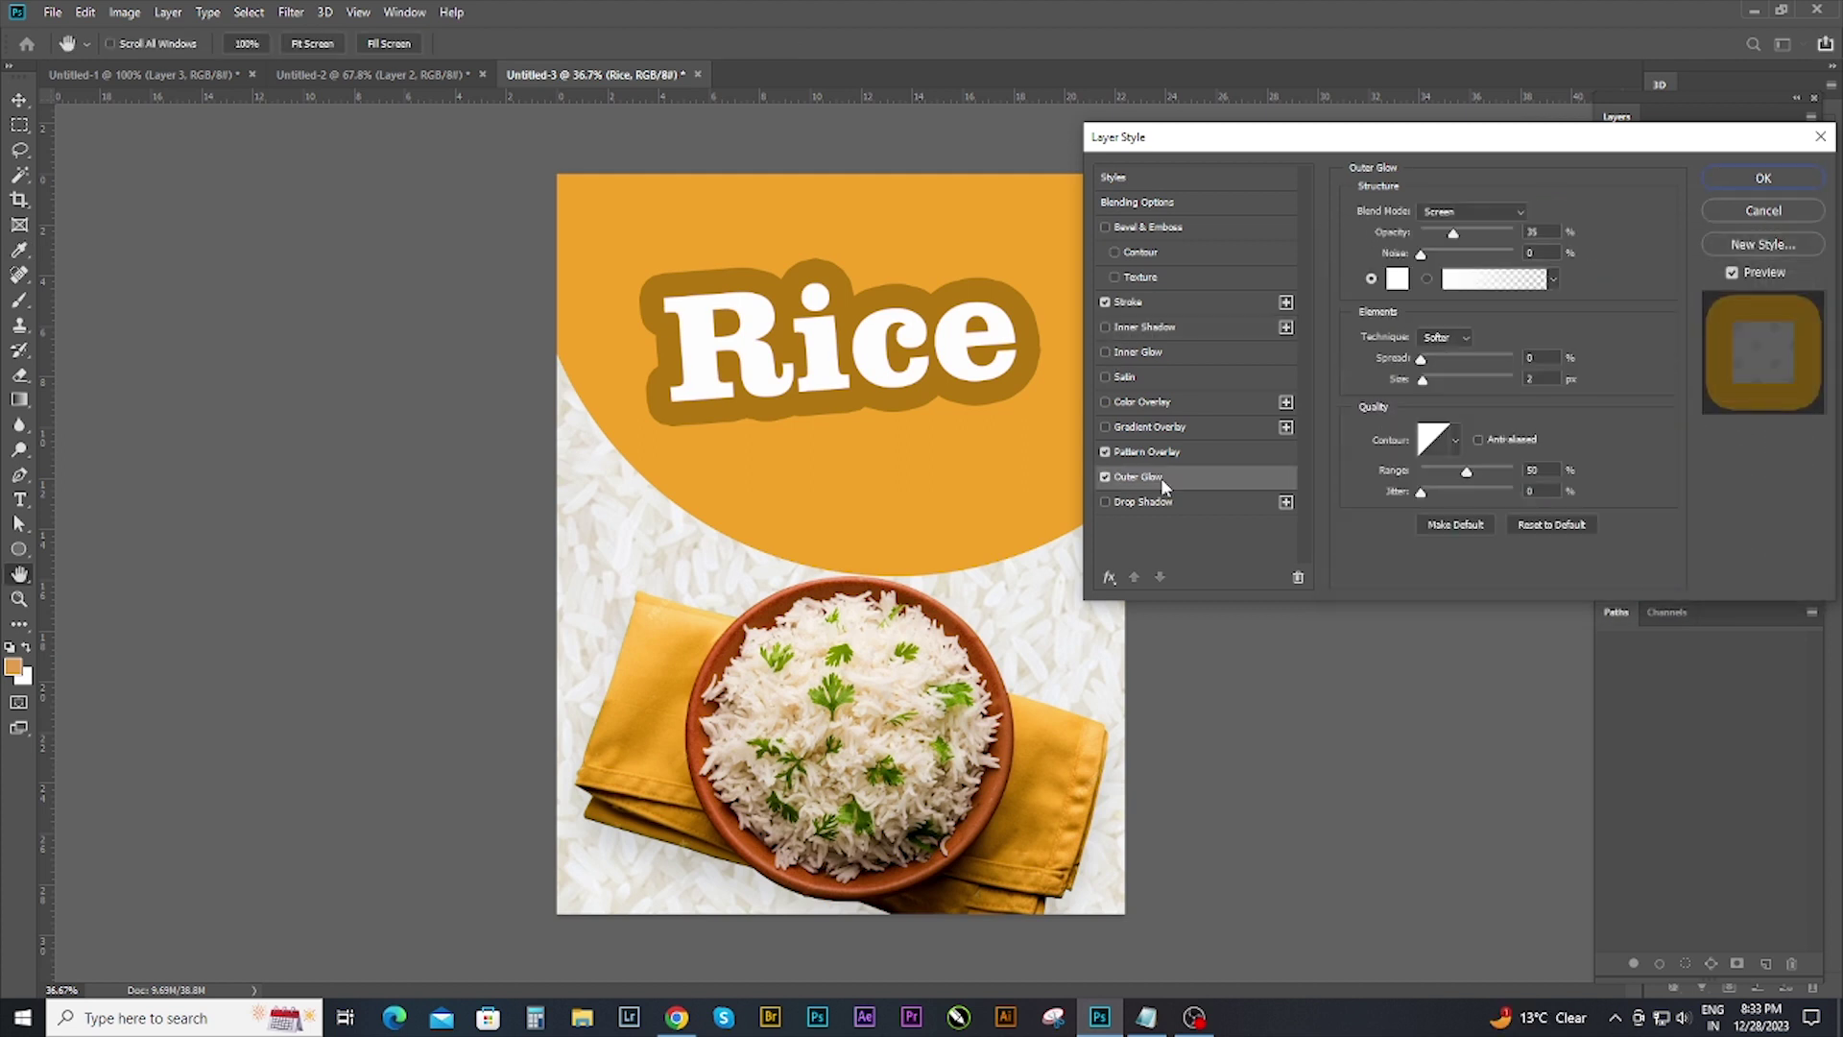
click(1105, 477)
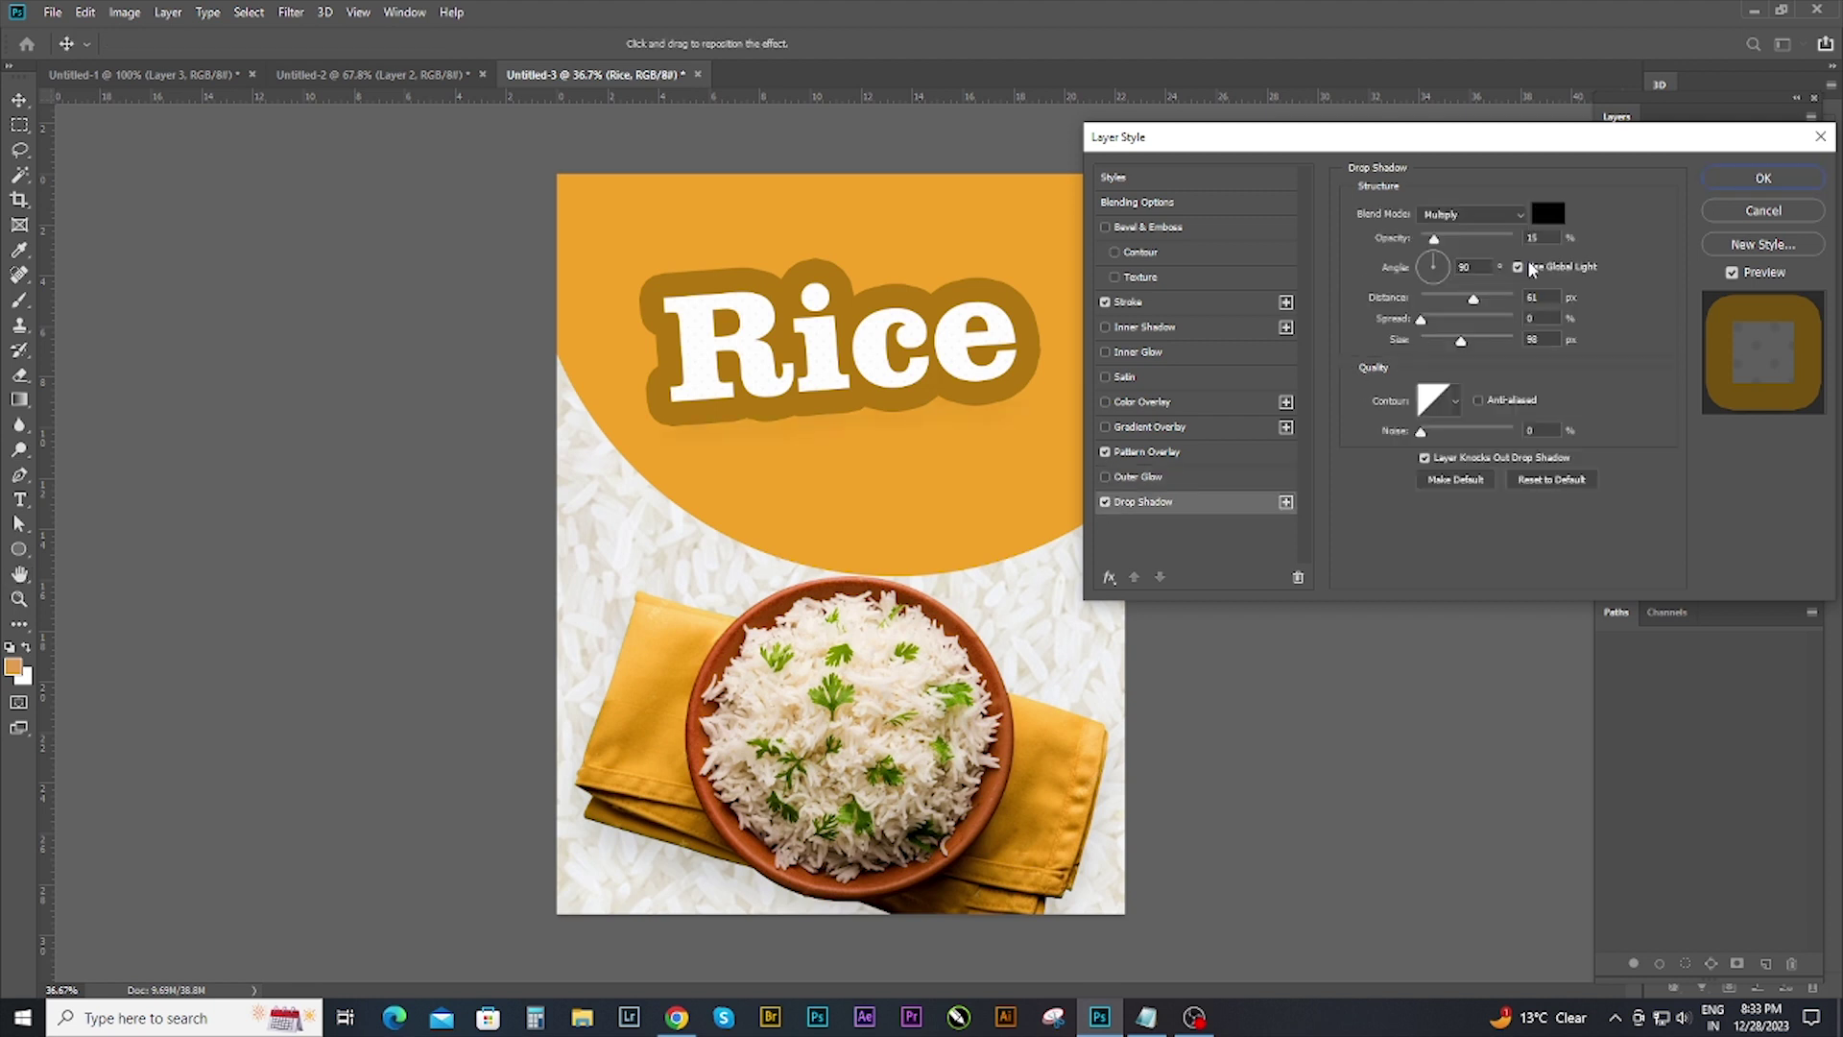
Lower the drop shadow's opacity to about 49% and adjust its size and spread.
drag(1462, 240, 1480, 239)
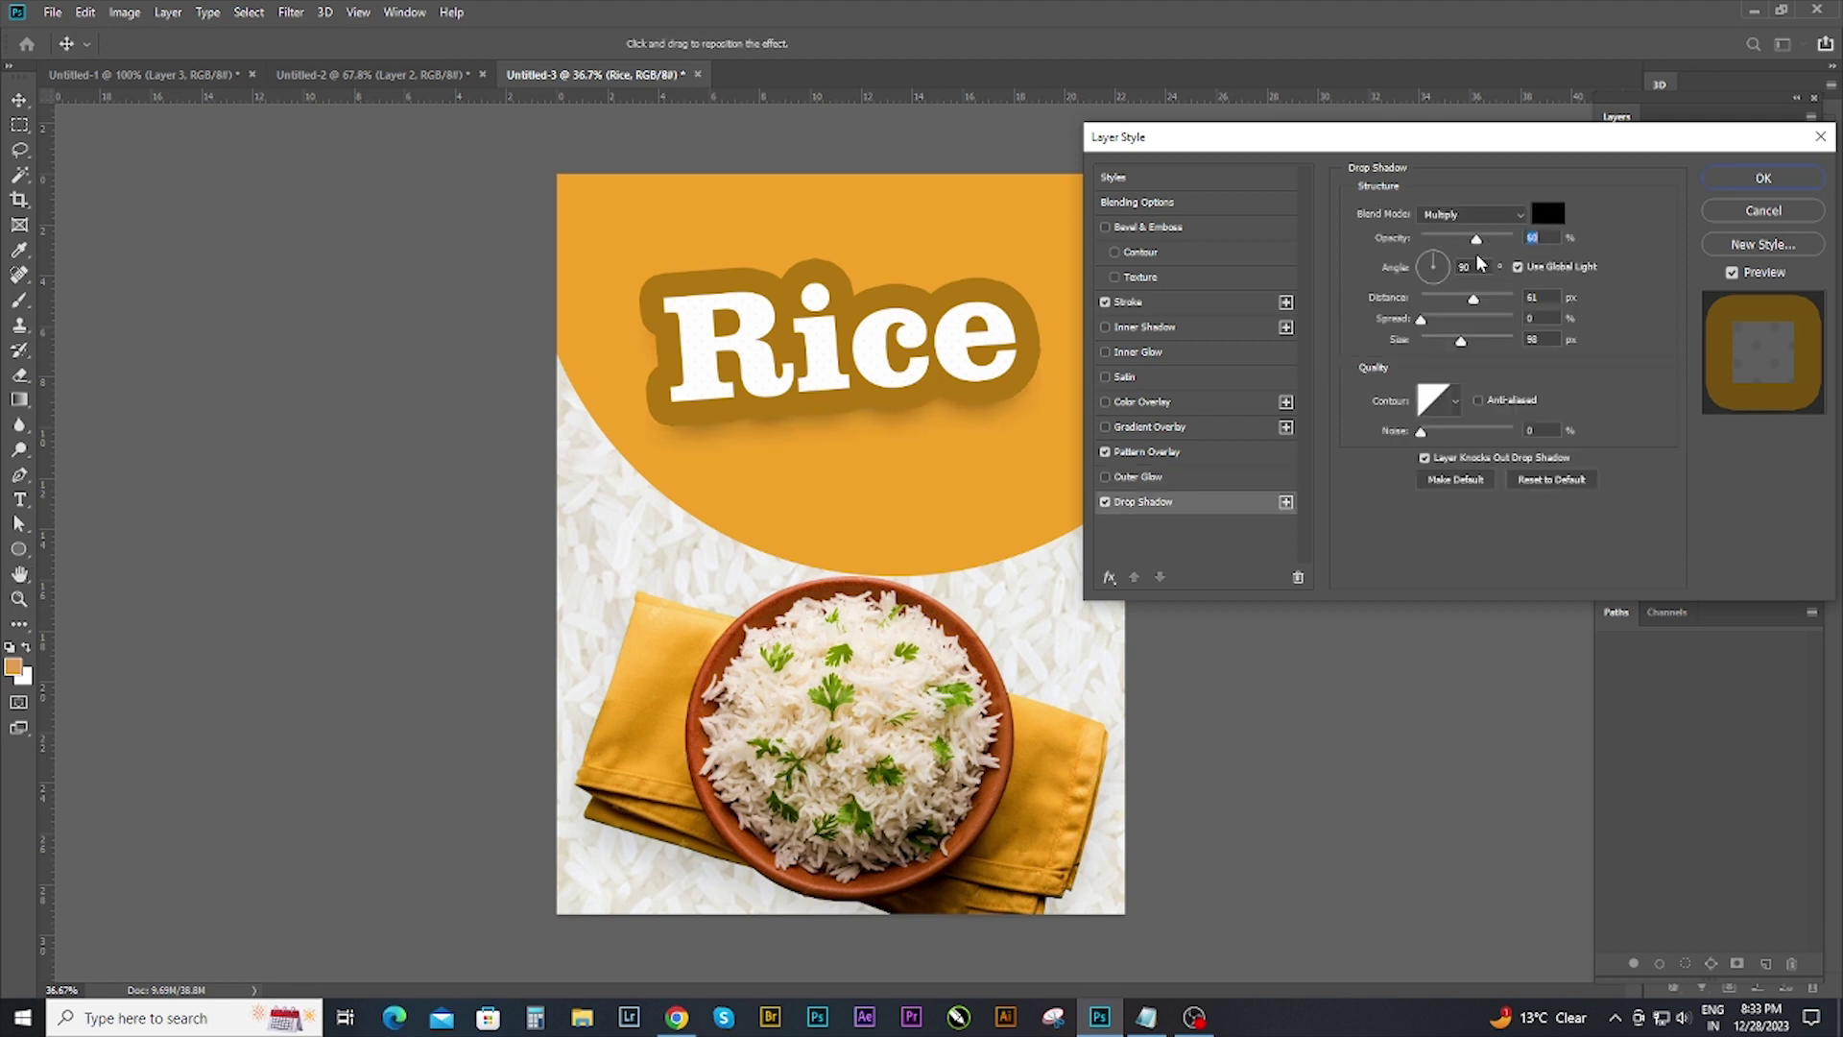
mouse_move(1461, 341)
mouse_down()
mouse_move(1472, 300)
mouse_move(1479, 322)
mouse_move(1463, 298)
mouse_up()
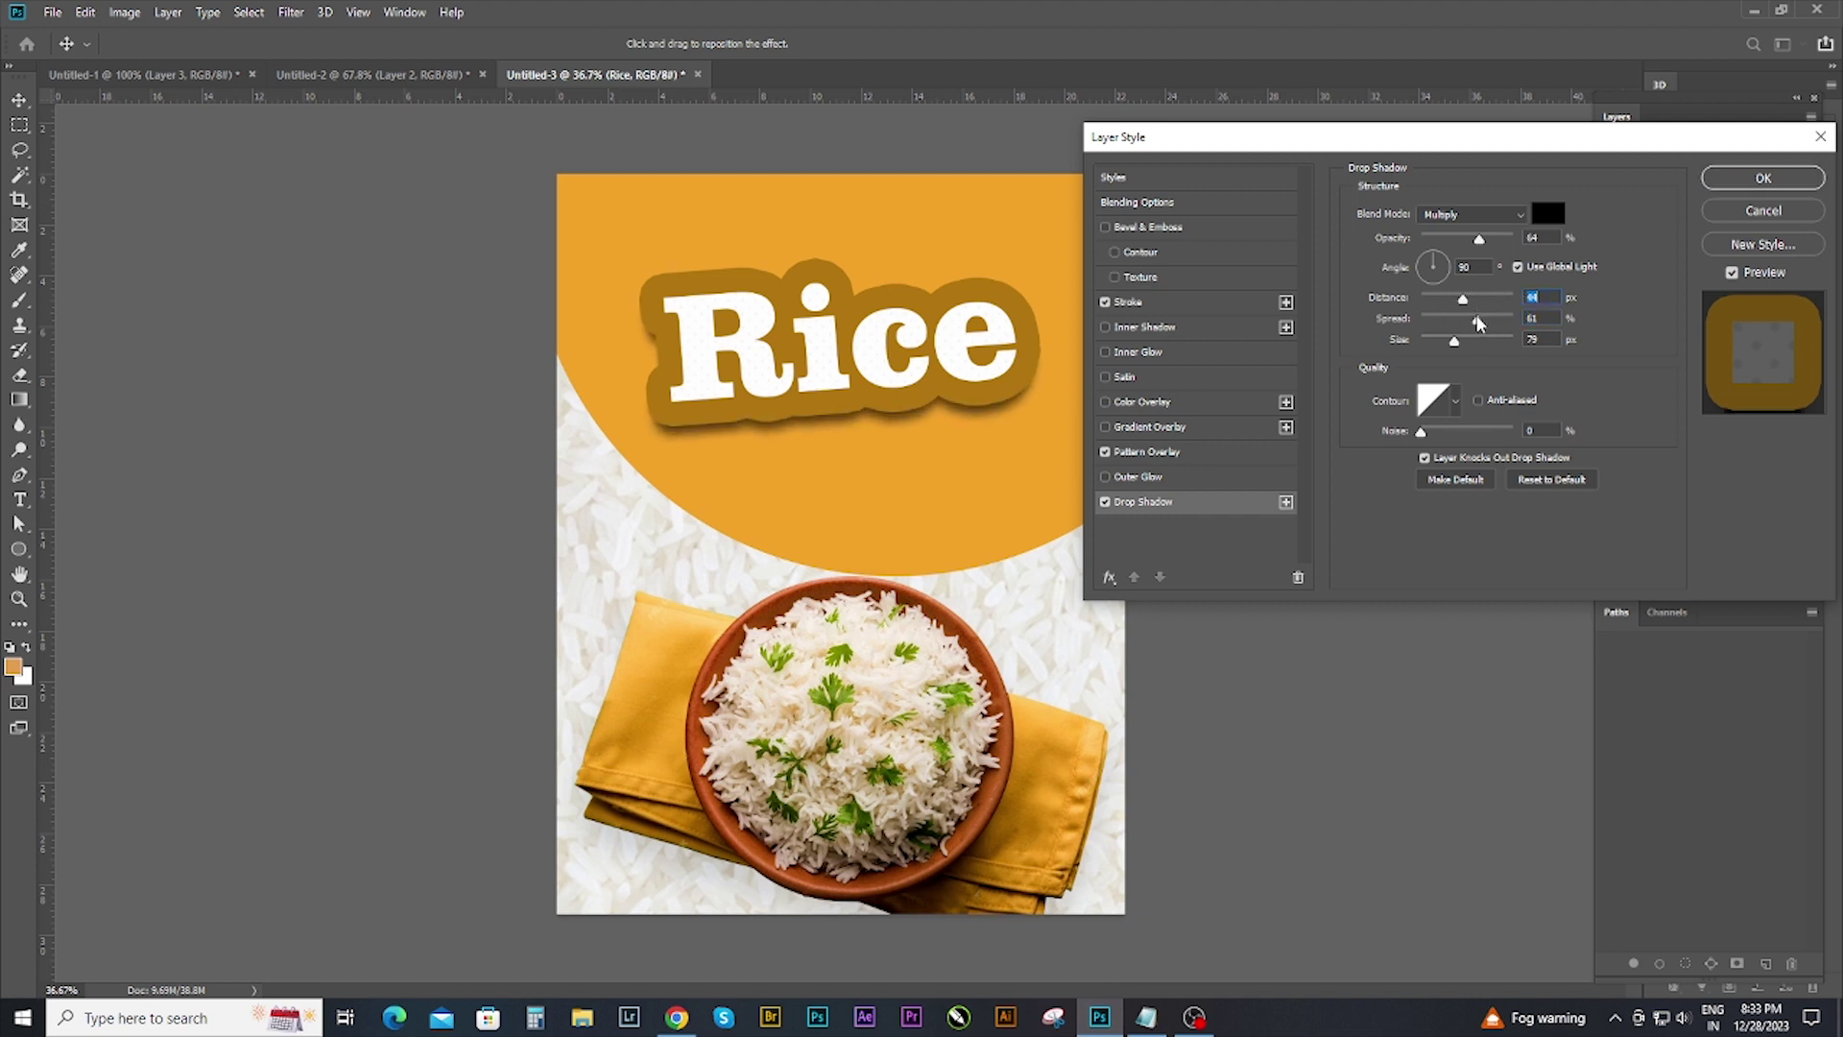
drag(1492, 236, 1467, 237)
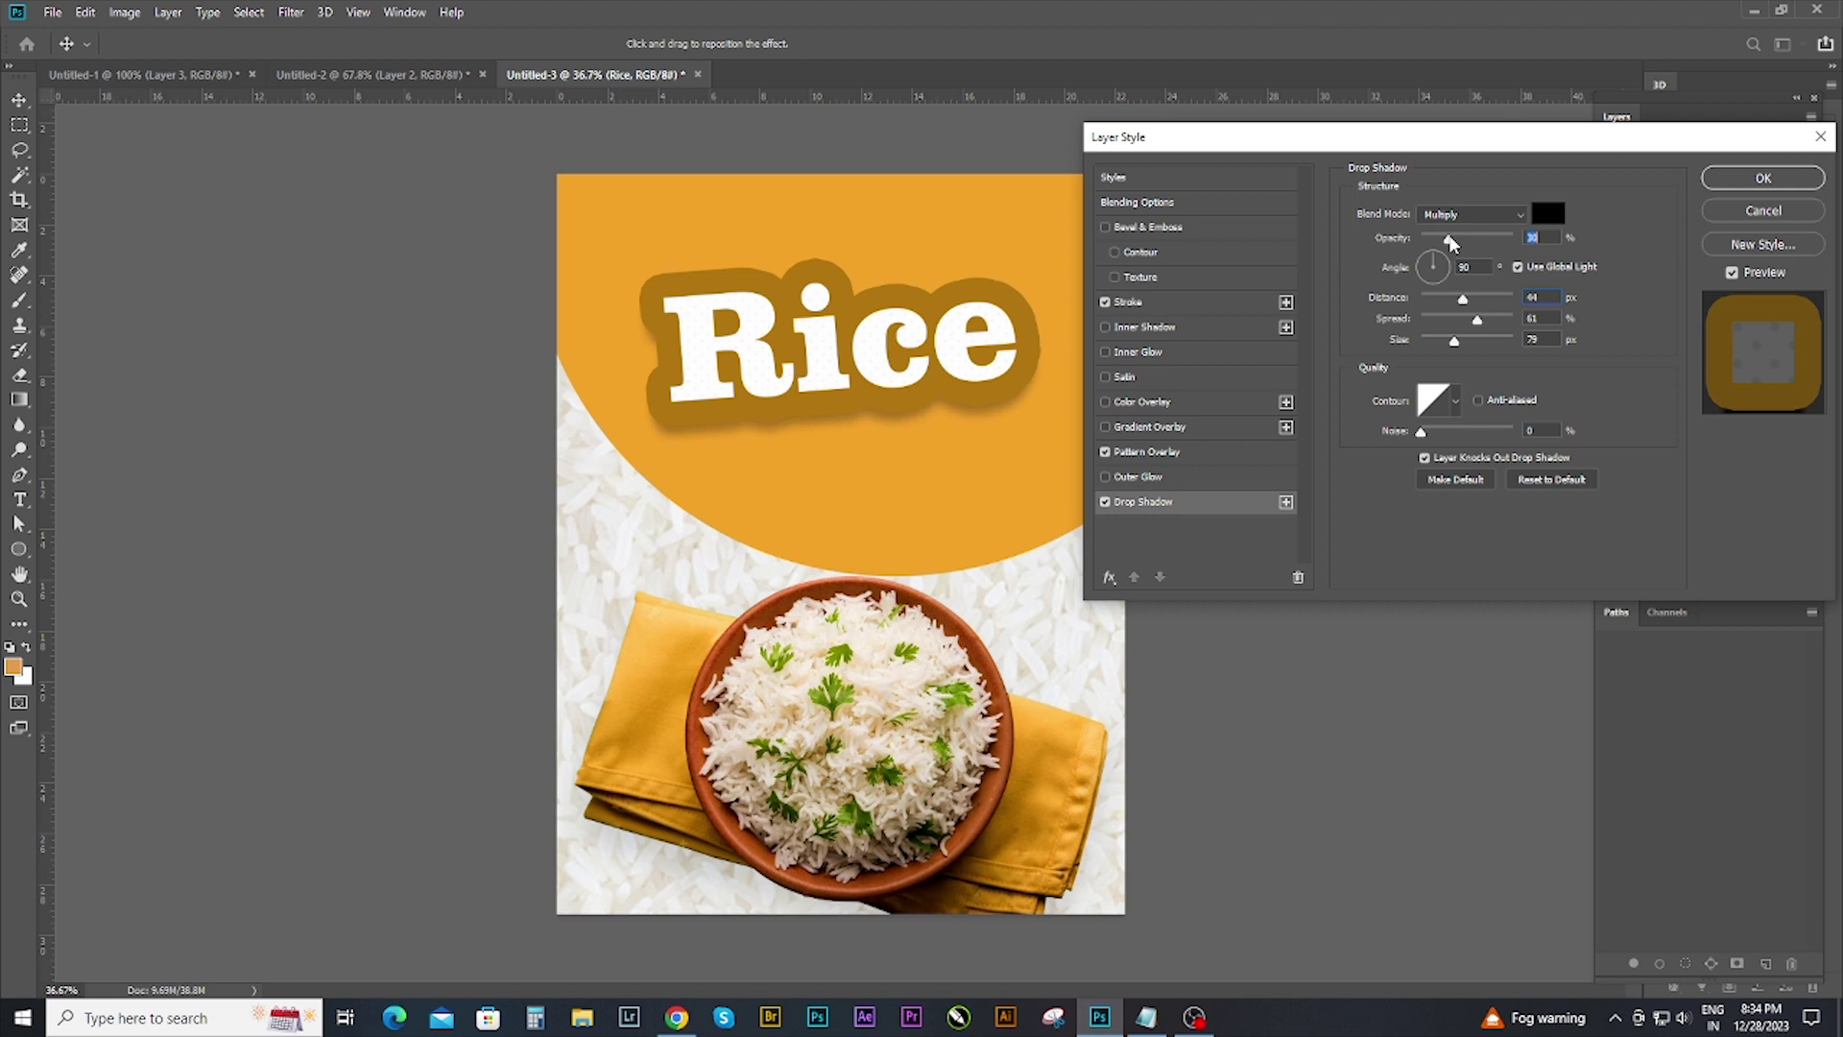
drag(1455, 341, 1451, 340)
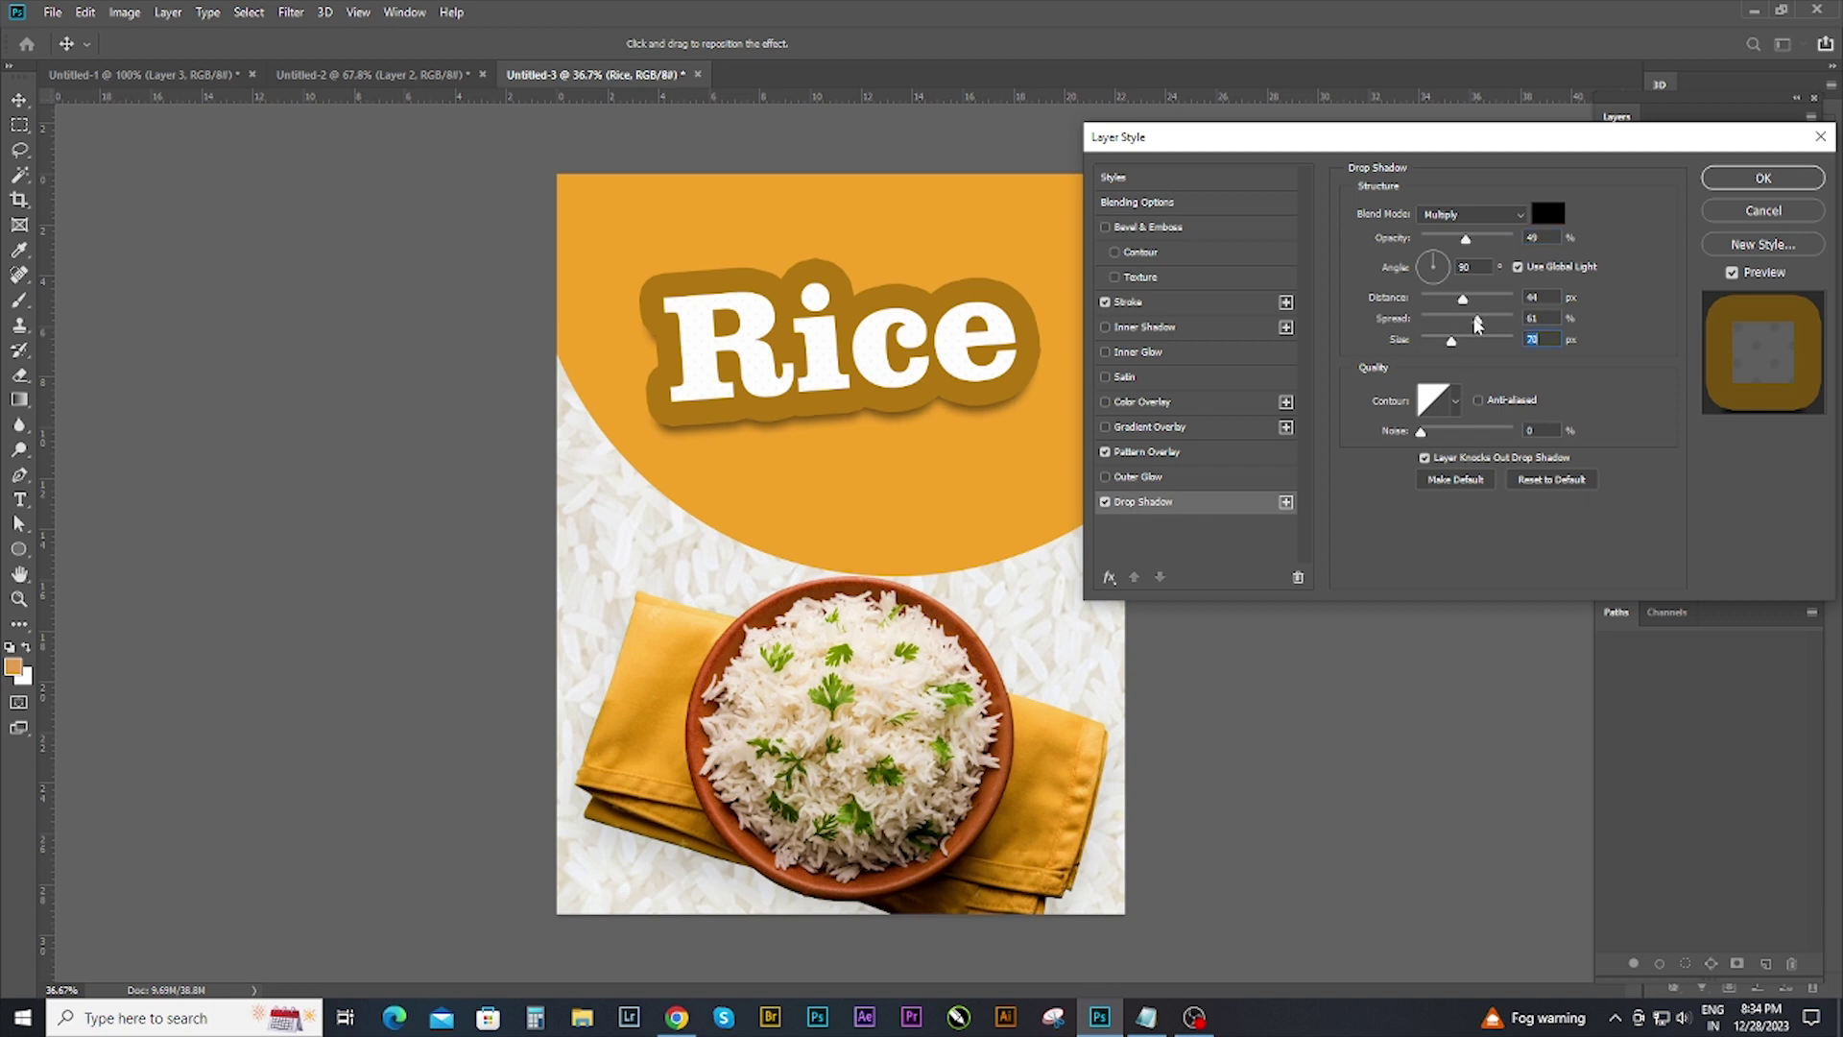
drag(1476, 322, 1472, 322)
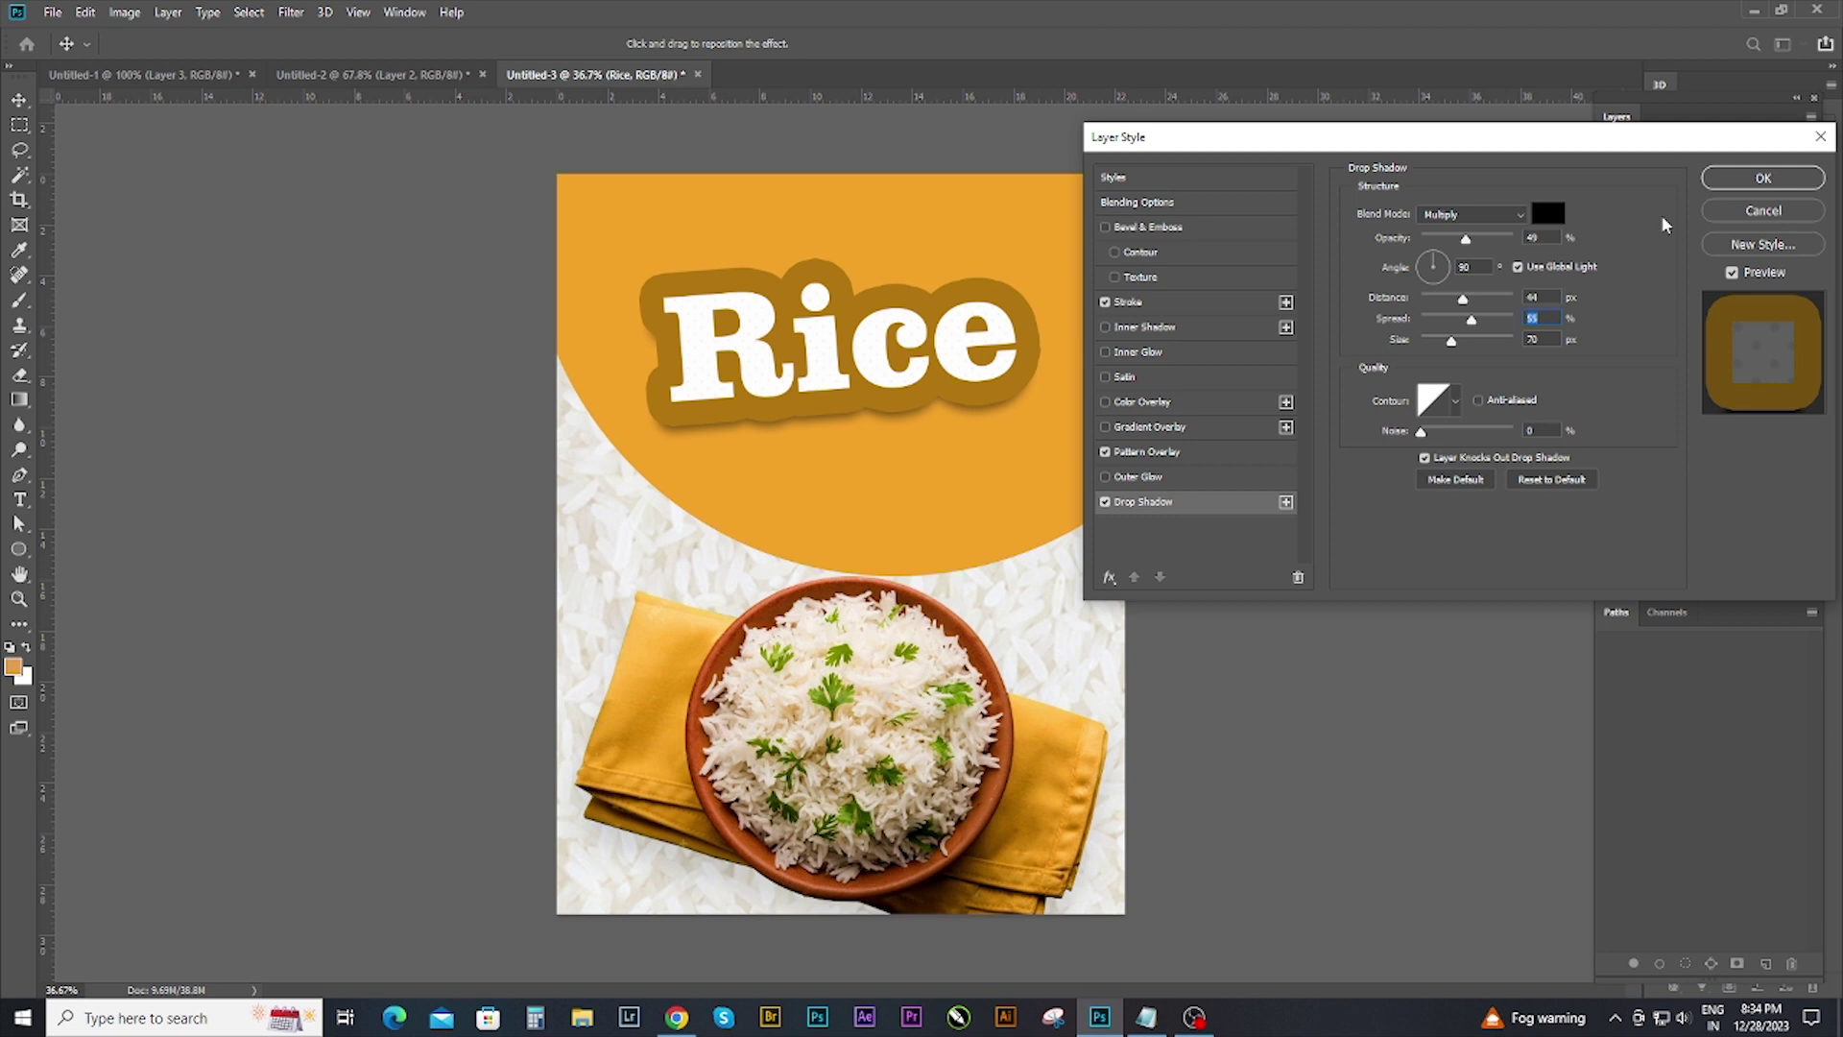
Apply the drop shadow, then set the Pen tool to Shape mode and zoom in.
click(1757, 179)
scroll(614, 288, up, 3)
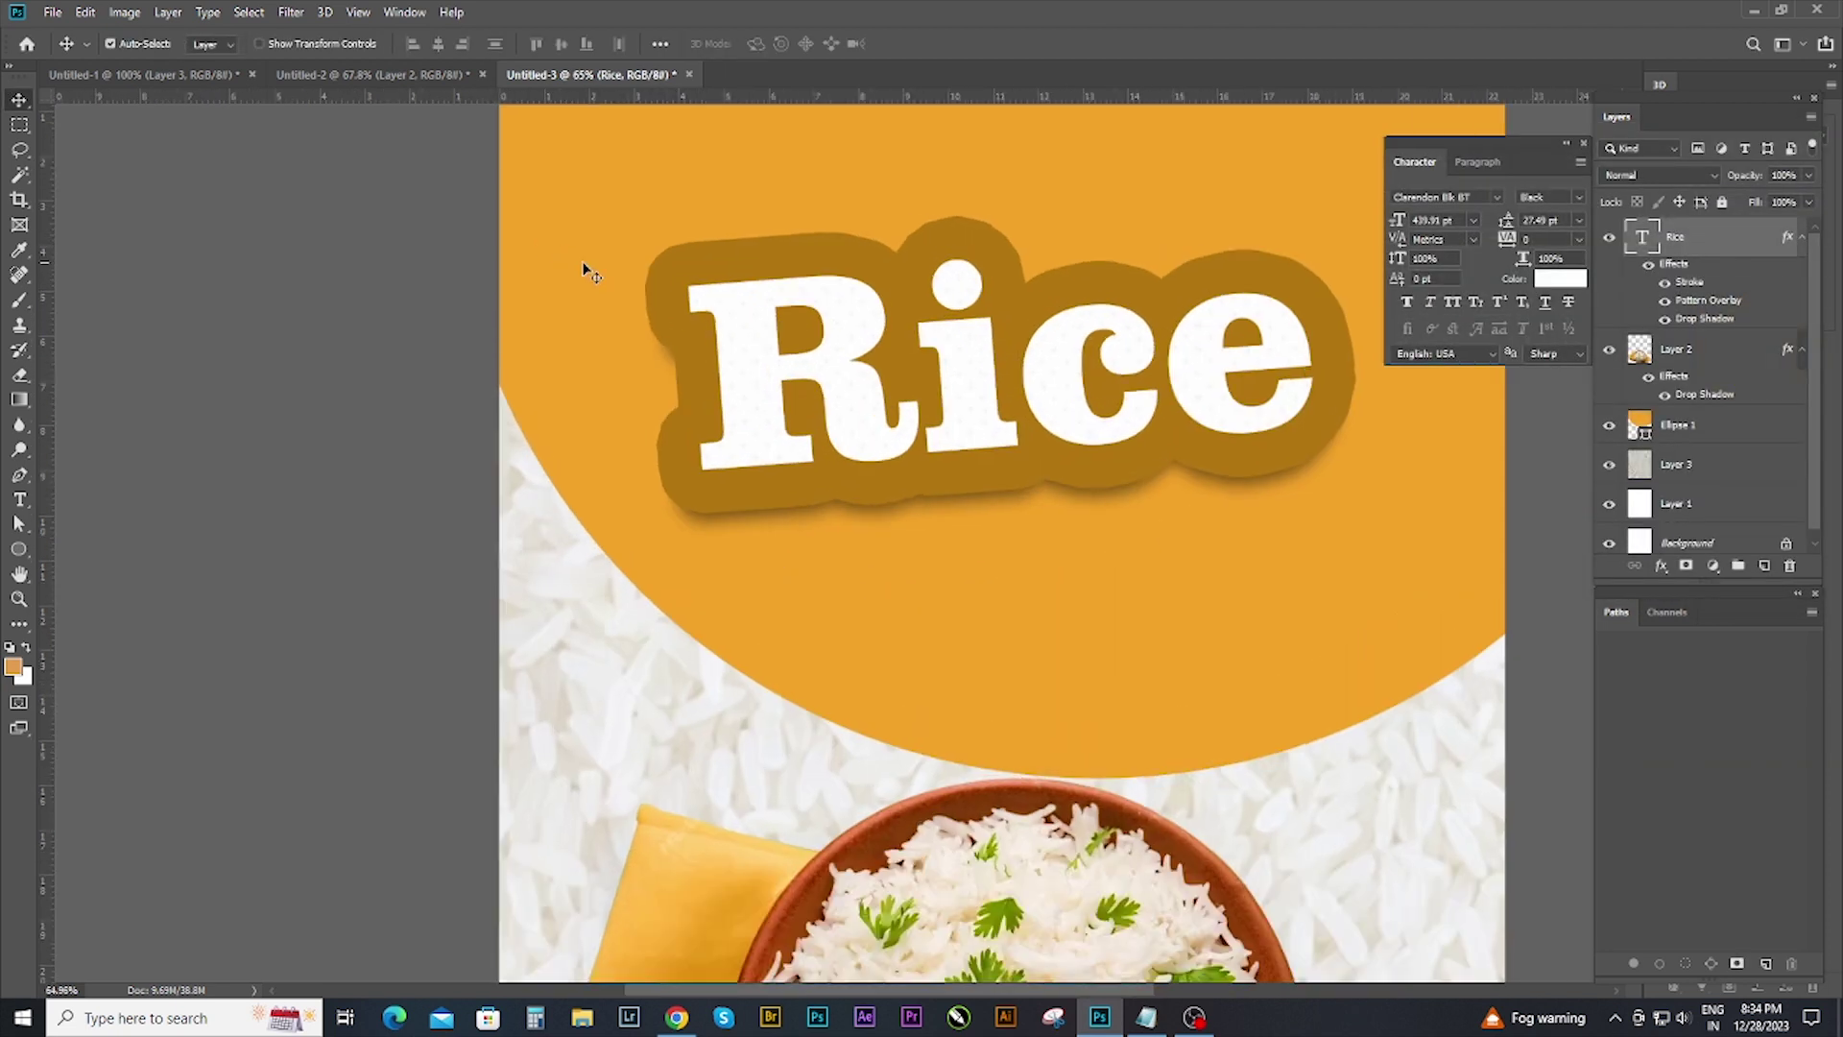
key(p)
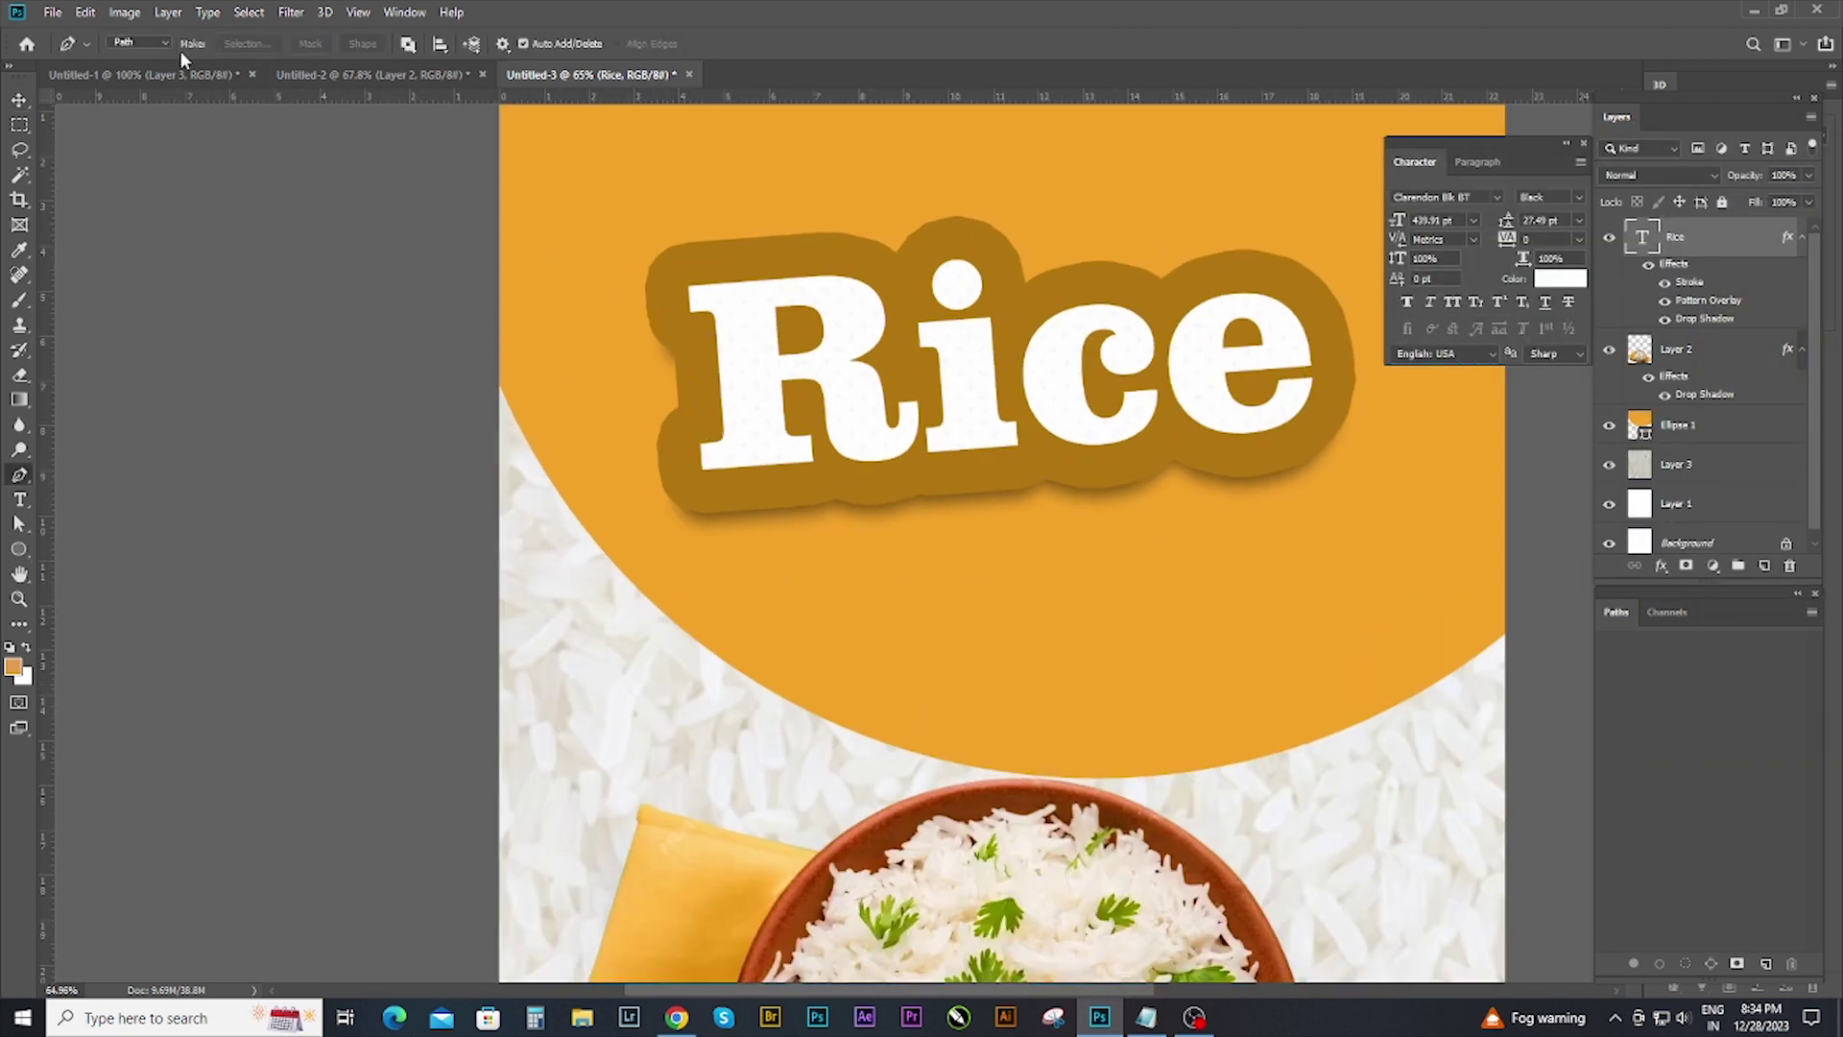
click(138, 44)
click(136, 59)
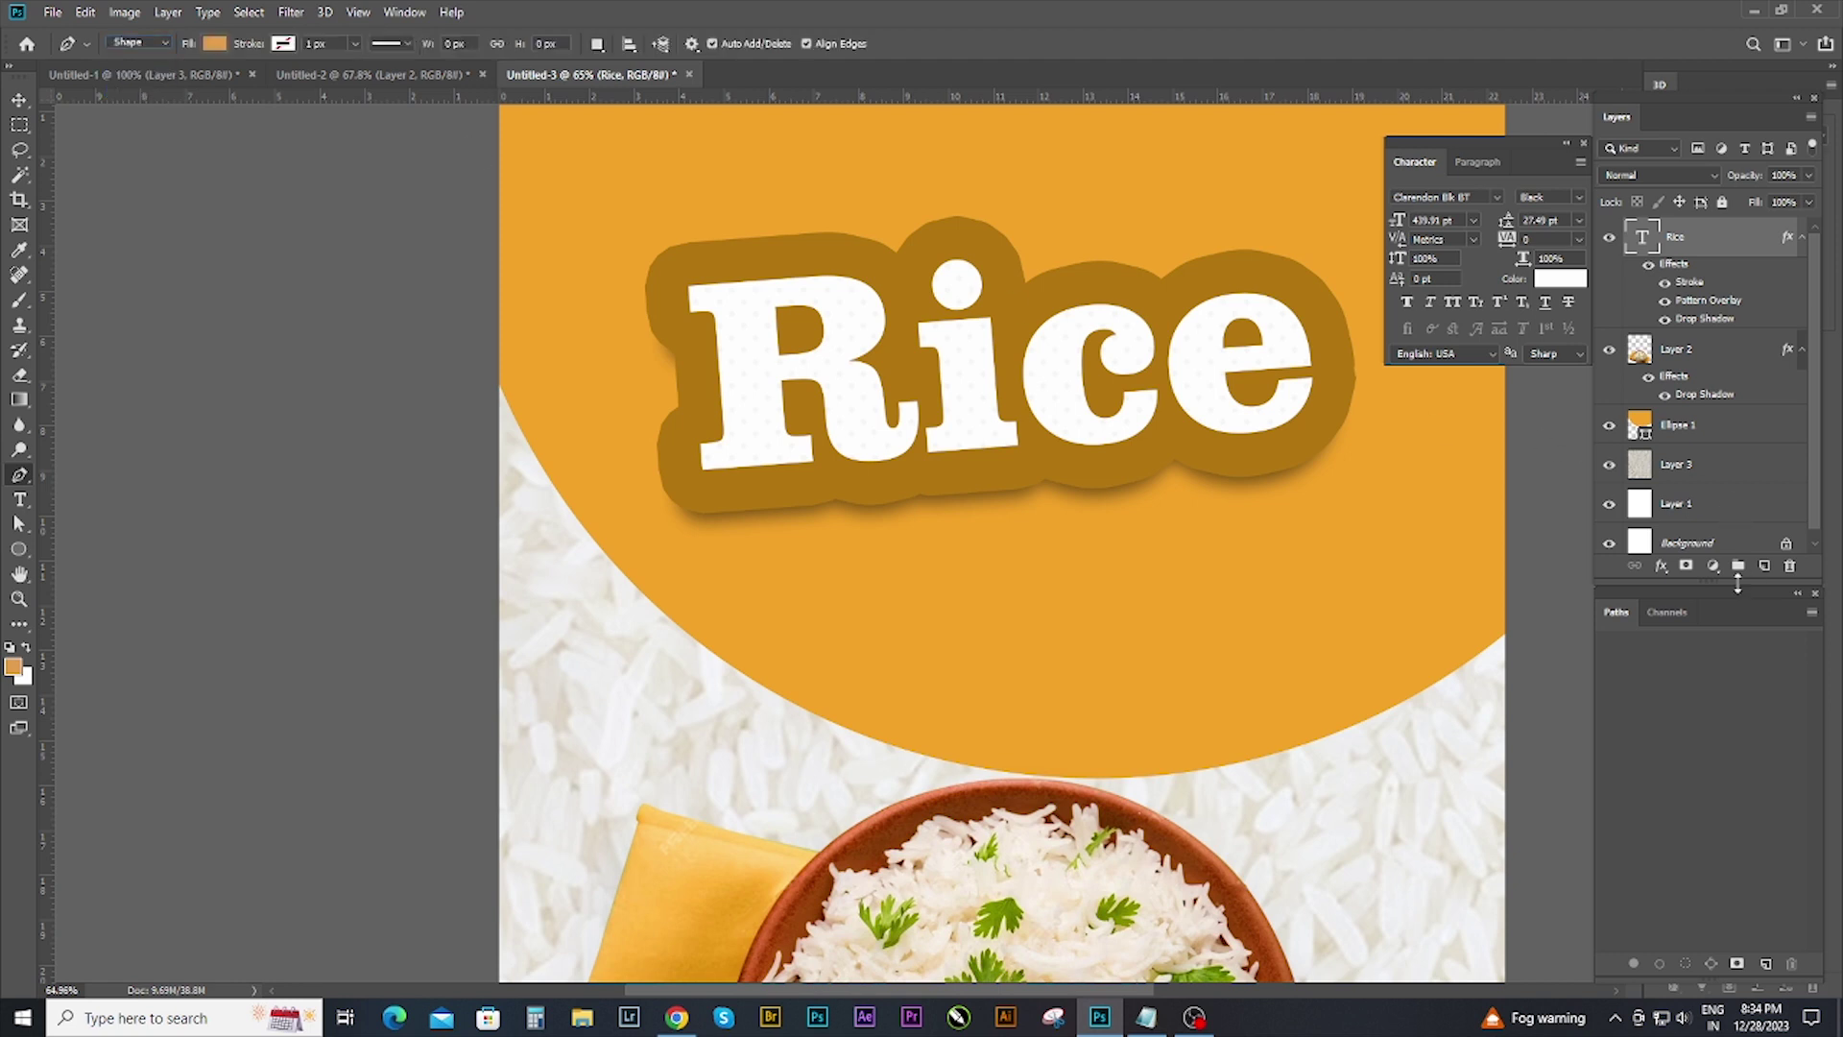
scroll(679, 412, up, 2)
scroll(646, 435, up, 3)
scroll(659, 419, up, 2)
Trace anchors down the backing's left edge and set the shape's fill to none.
click(662, 405)
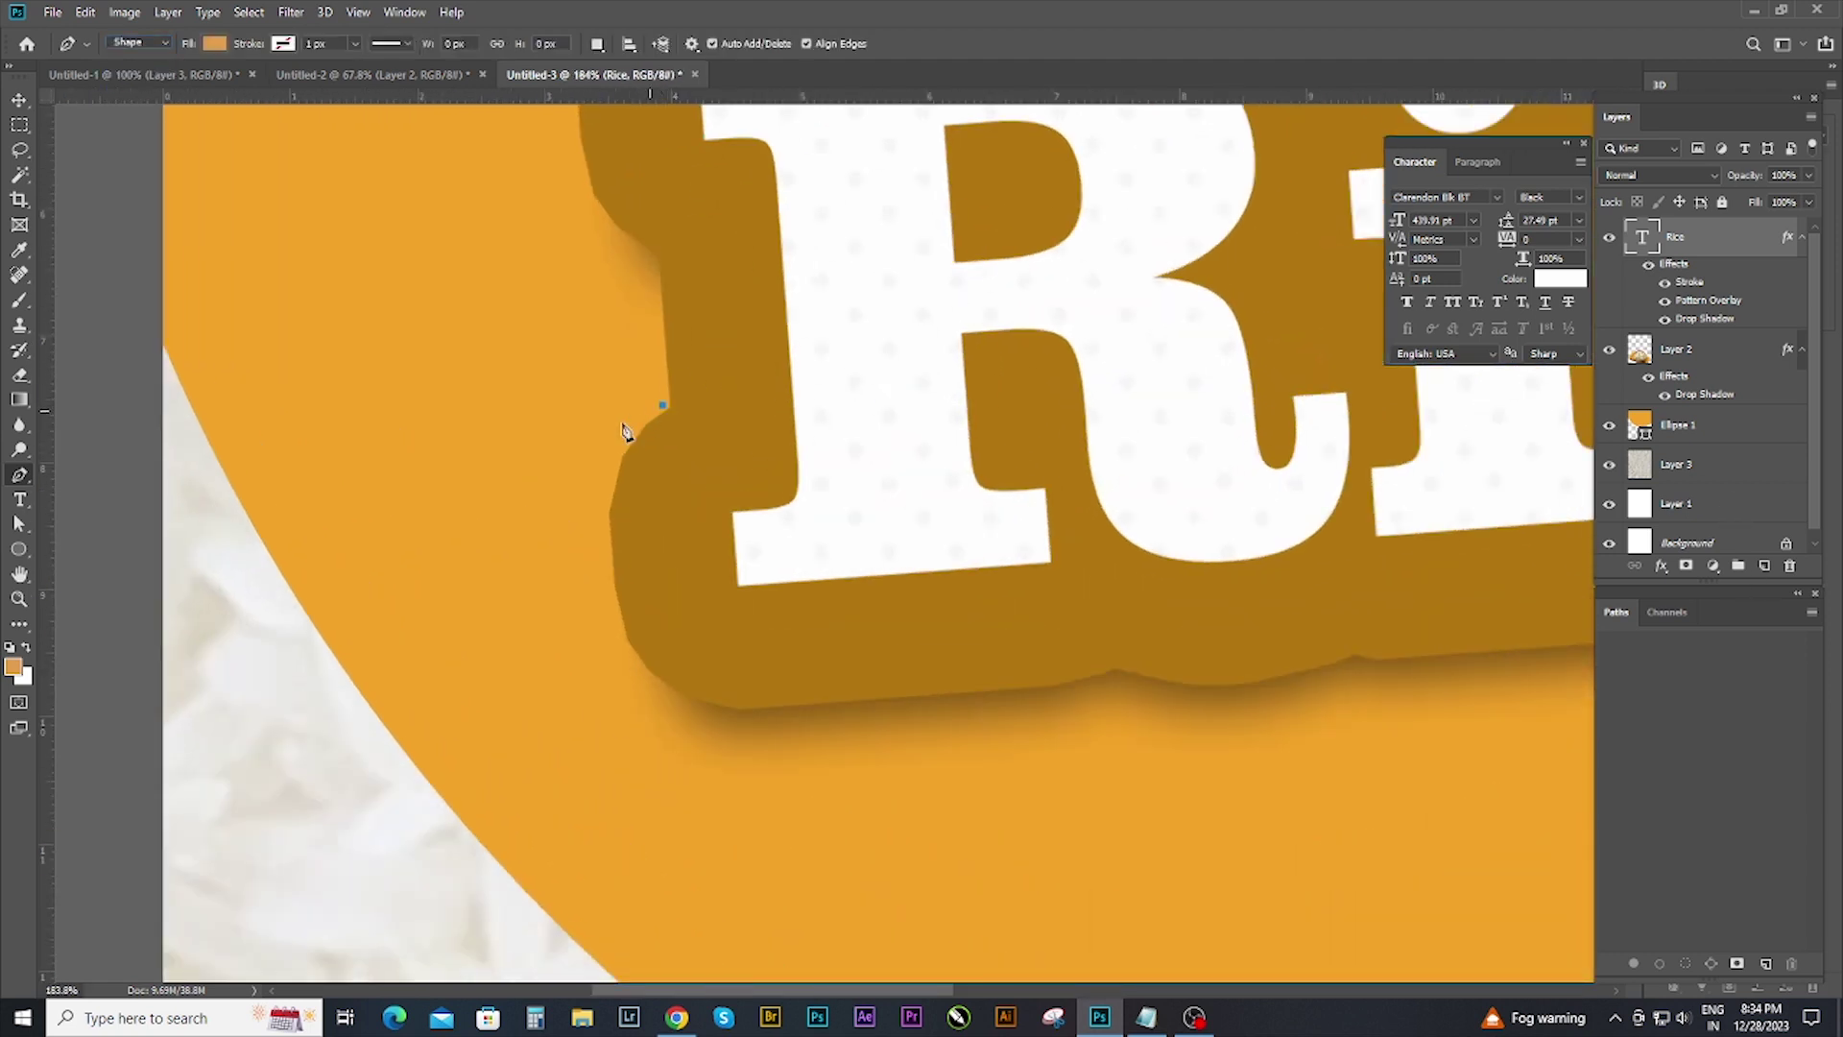
click(600, 503)
click(596, 567)
click(627, 662)
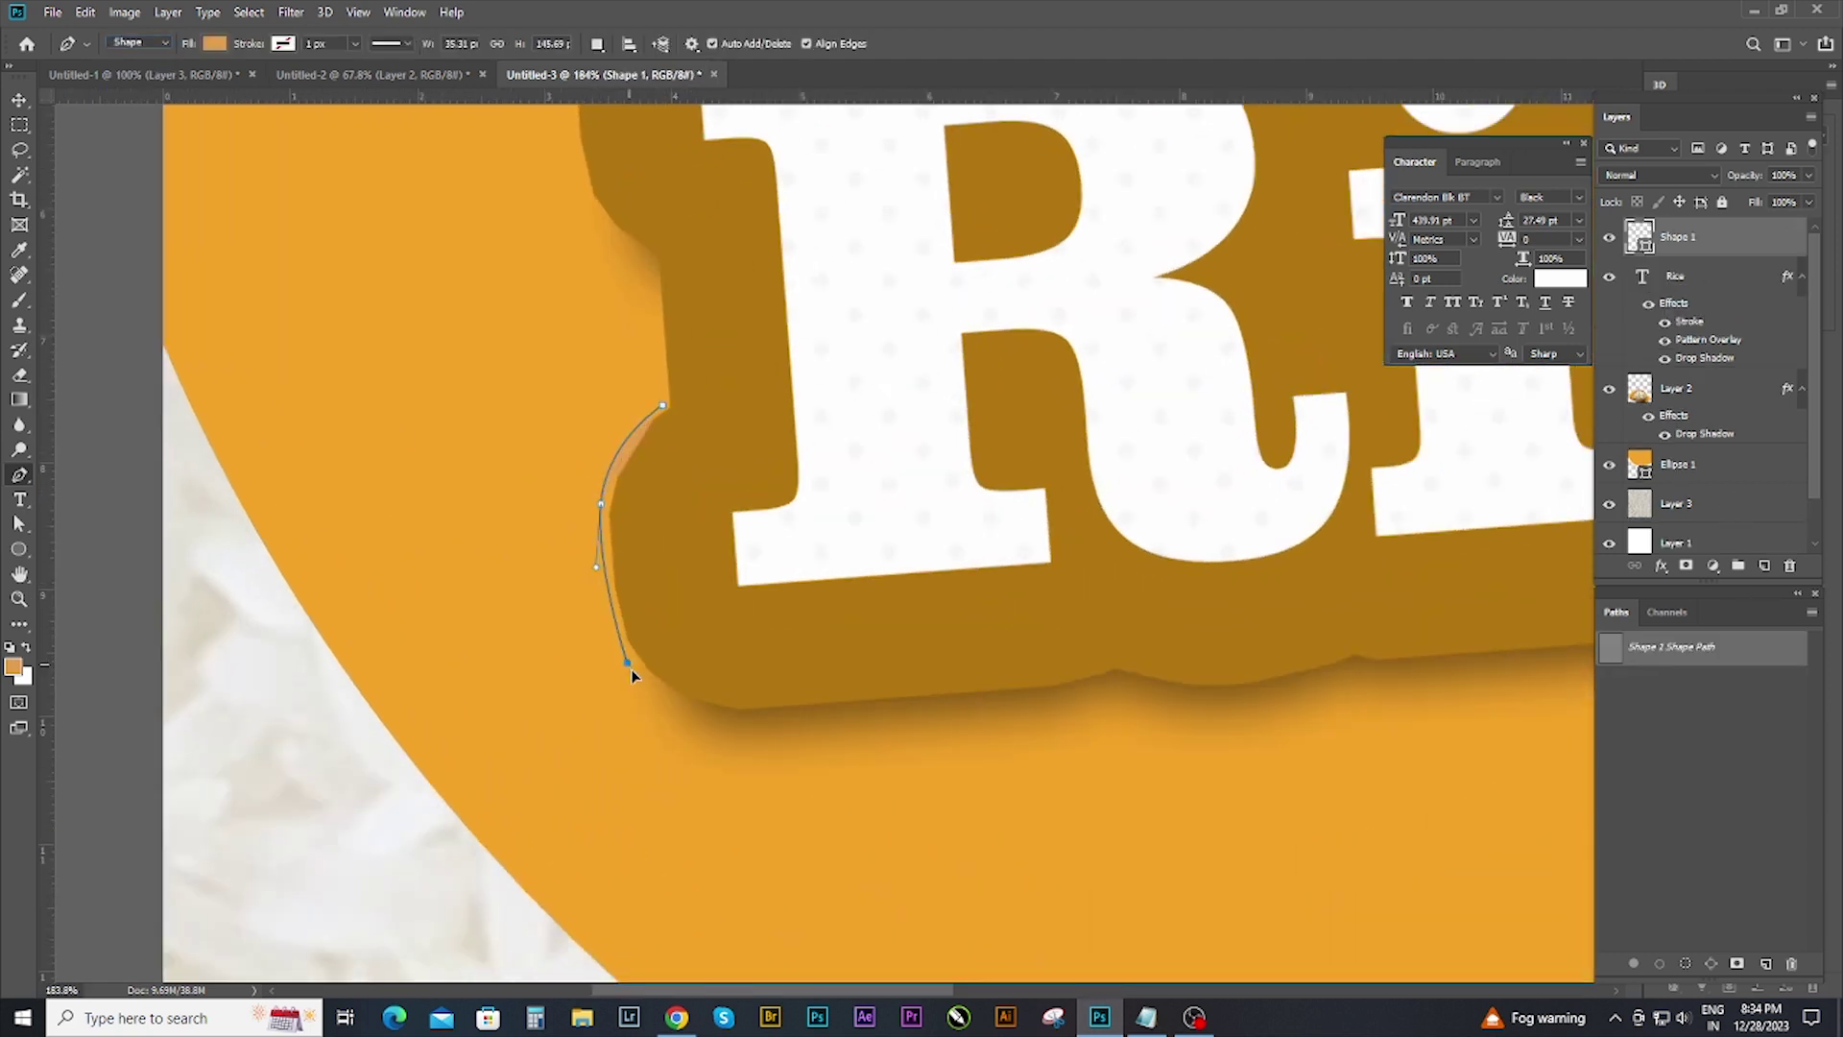
drag(722, 716, 774, 729)
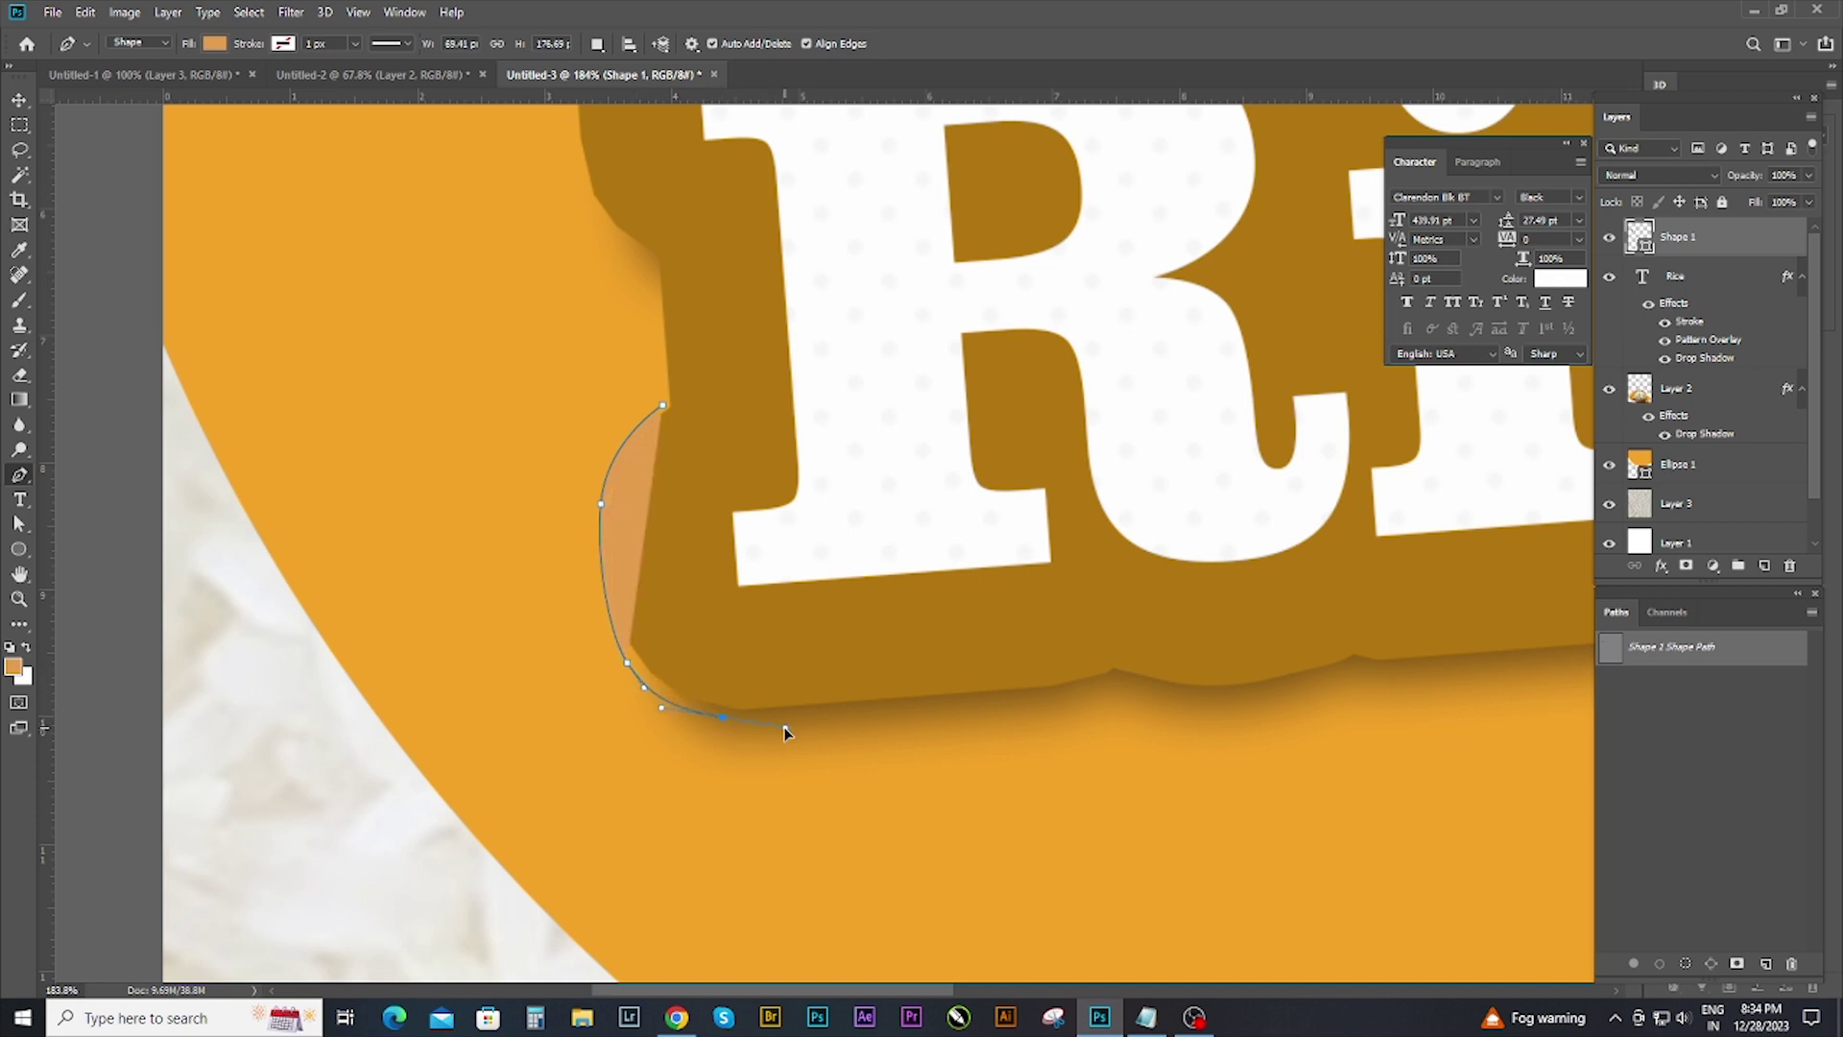
click(215, 43)
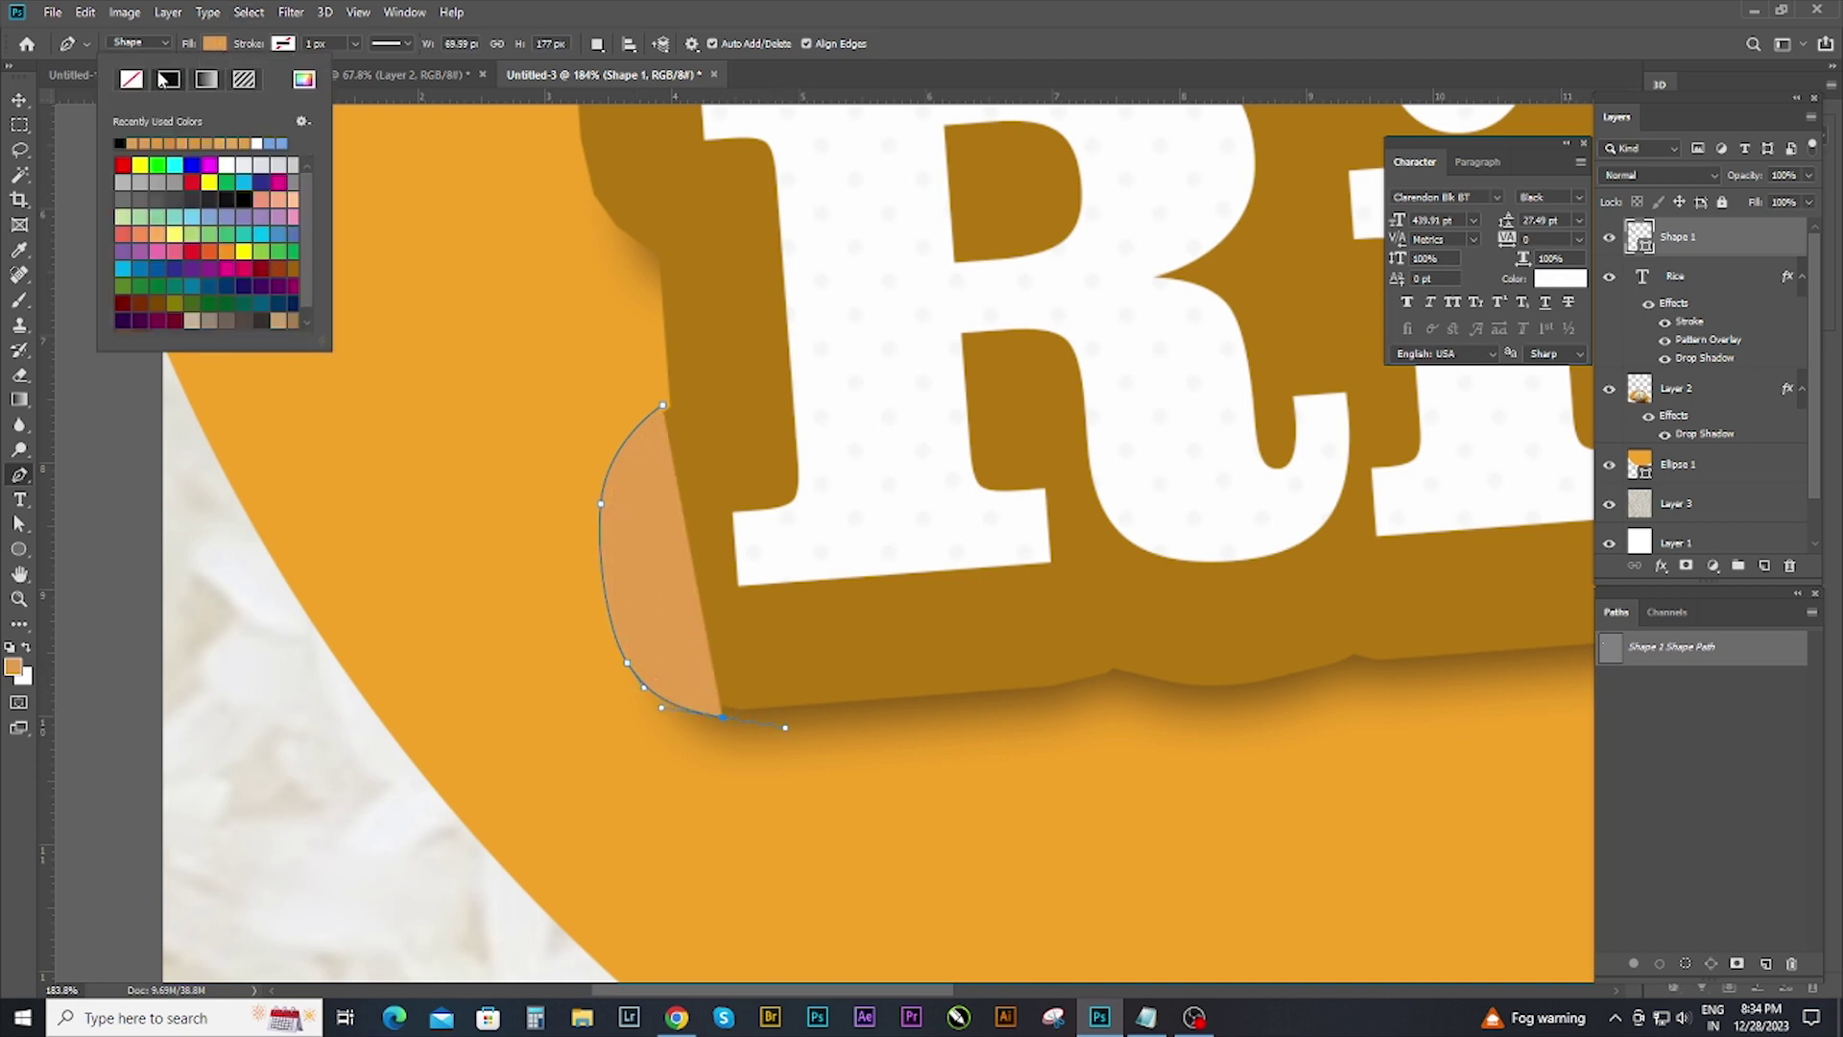
click(131, 79)
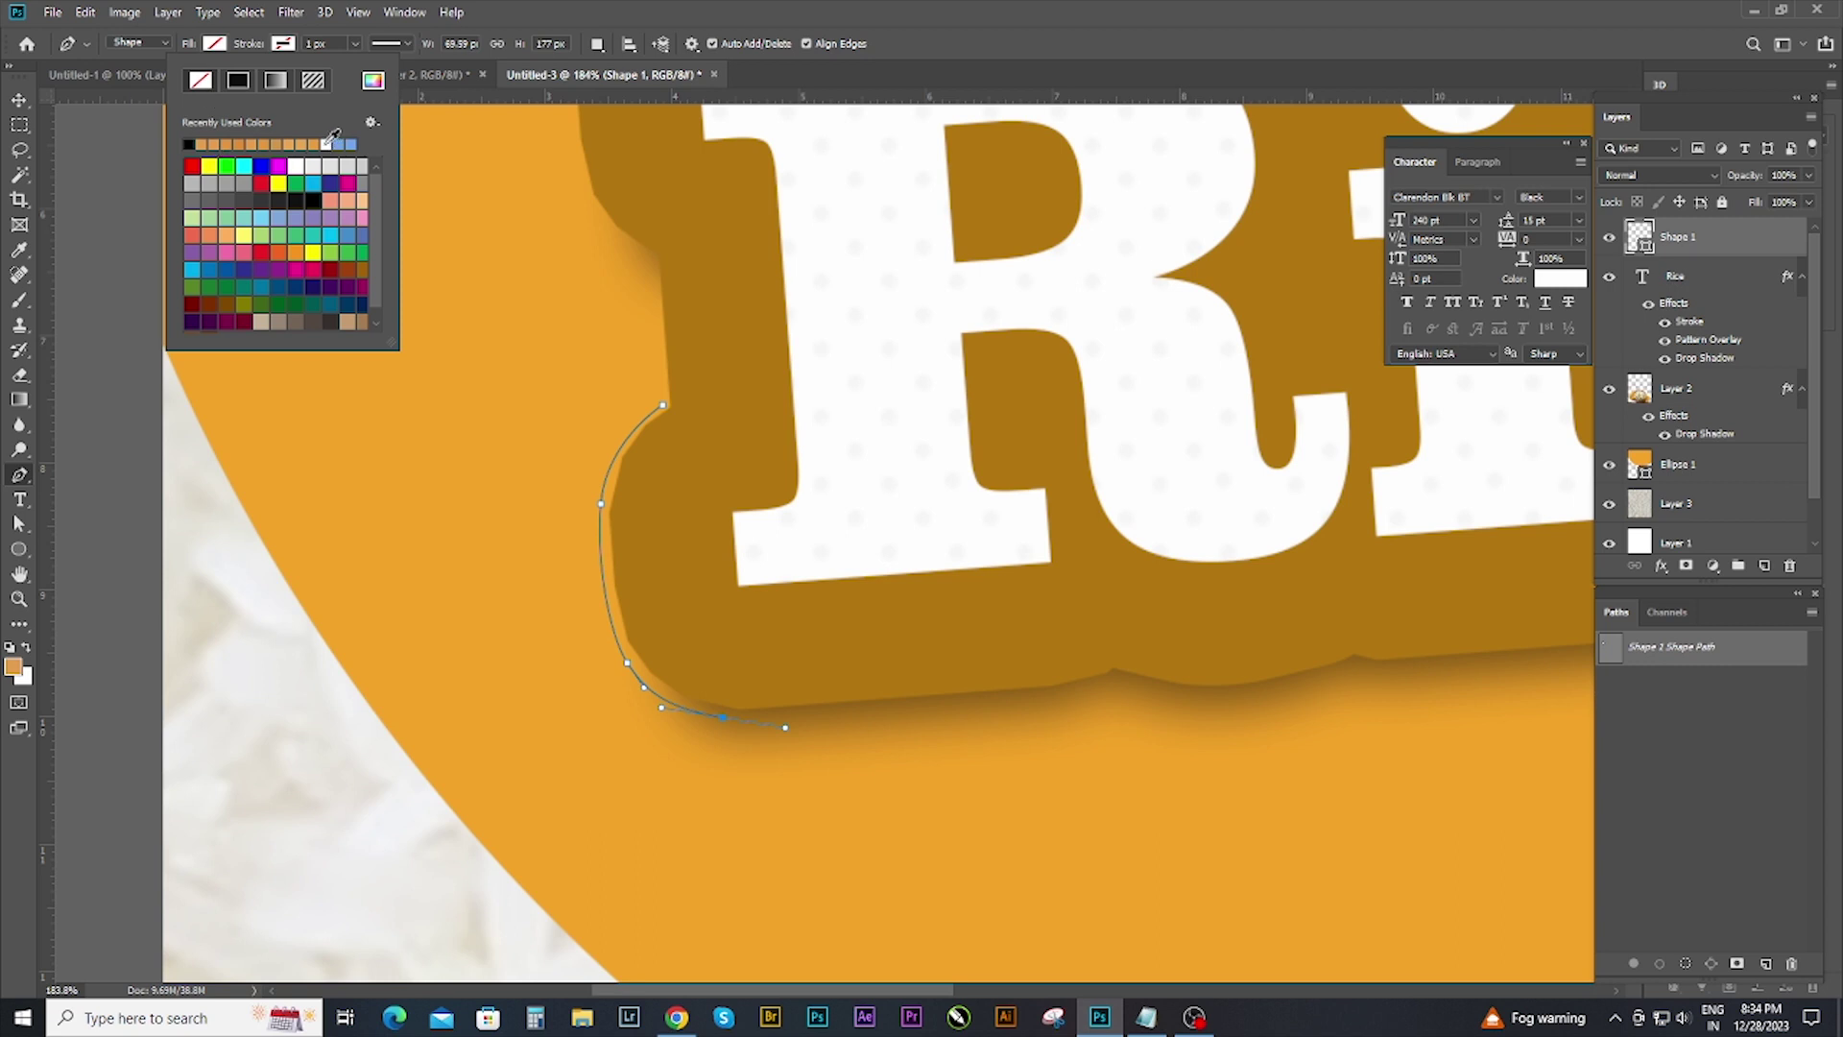
Trace the backing's bottom edge under 'R' and 'e', then up its right side.
drag(927, 707, 936, 706)
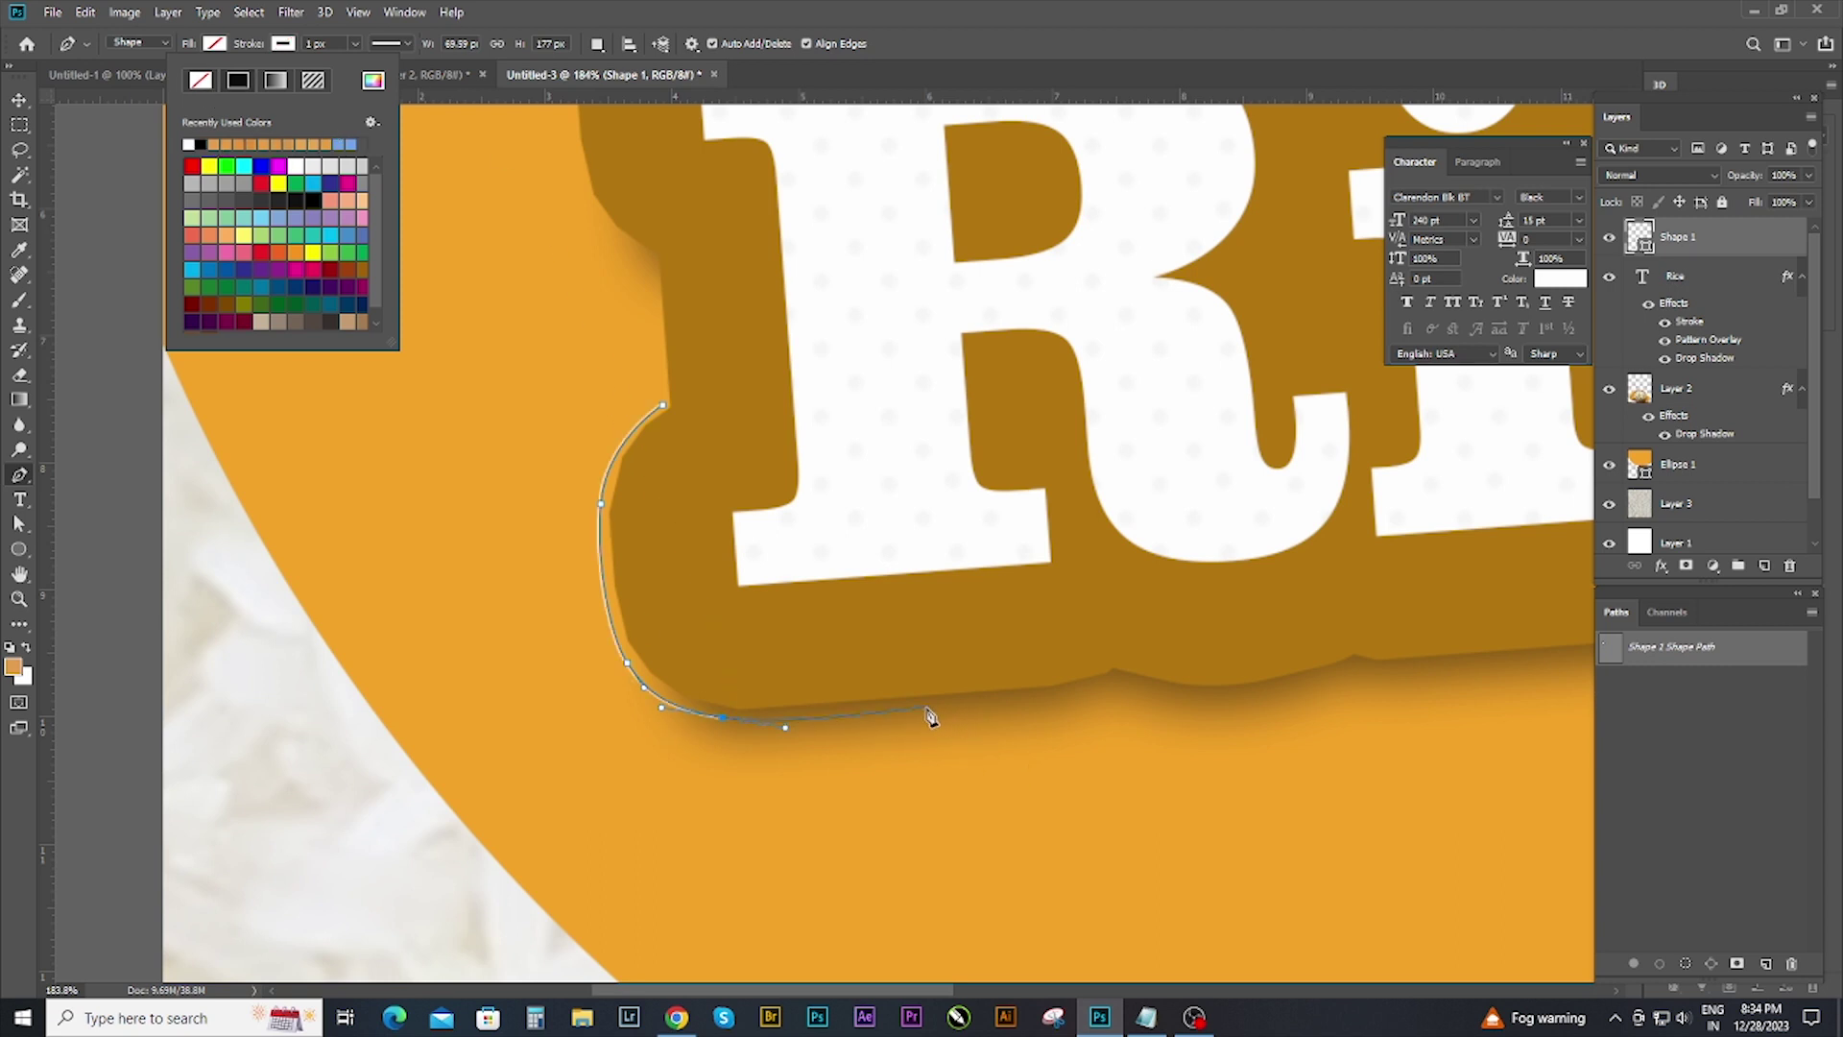
mouse_move(1187, 698)
mouse_down()
mouse_move(1283, 683)
mouse_move(350, 638)
mouse_up()
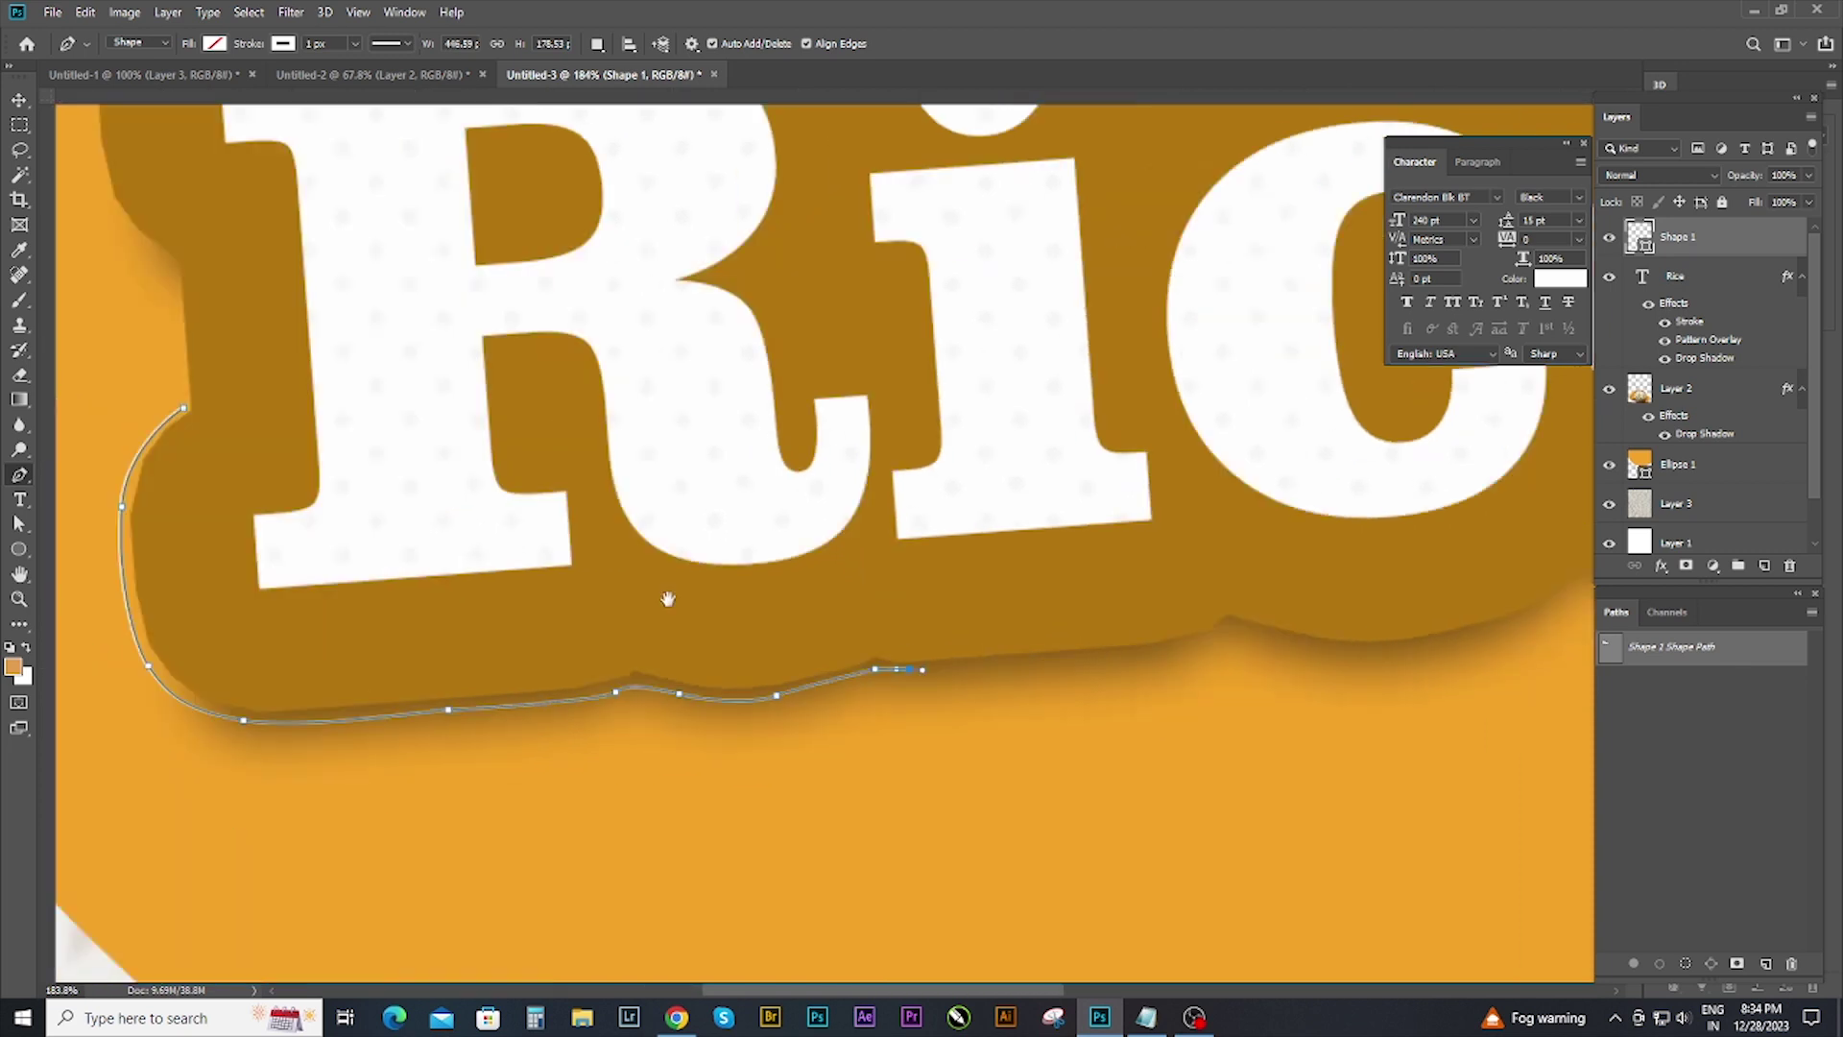
click(552, 618)
drag(680, 660, 756, 652)
drag(883, 598, 902, 586)
click(1141, 631)
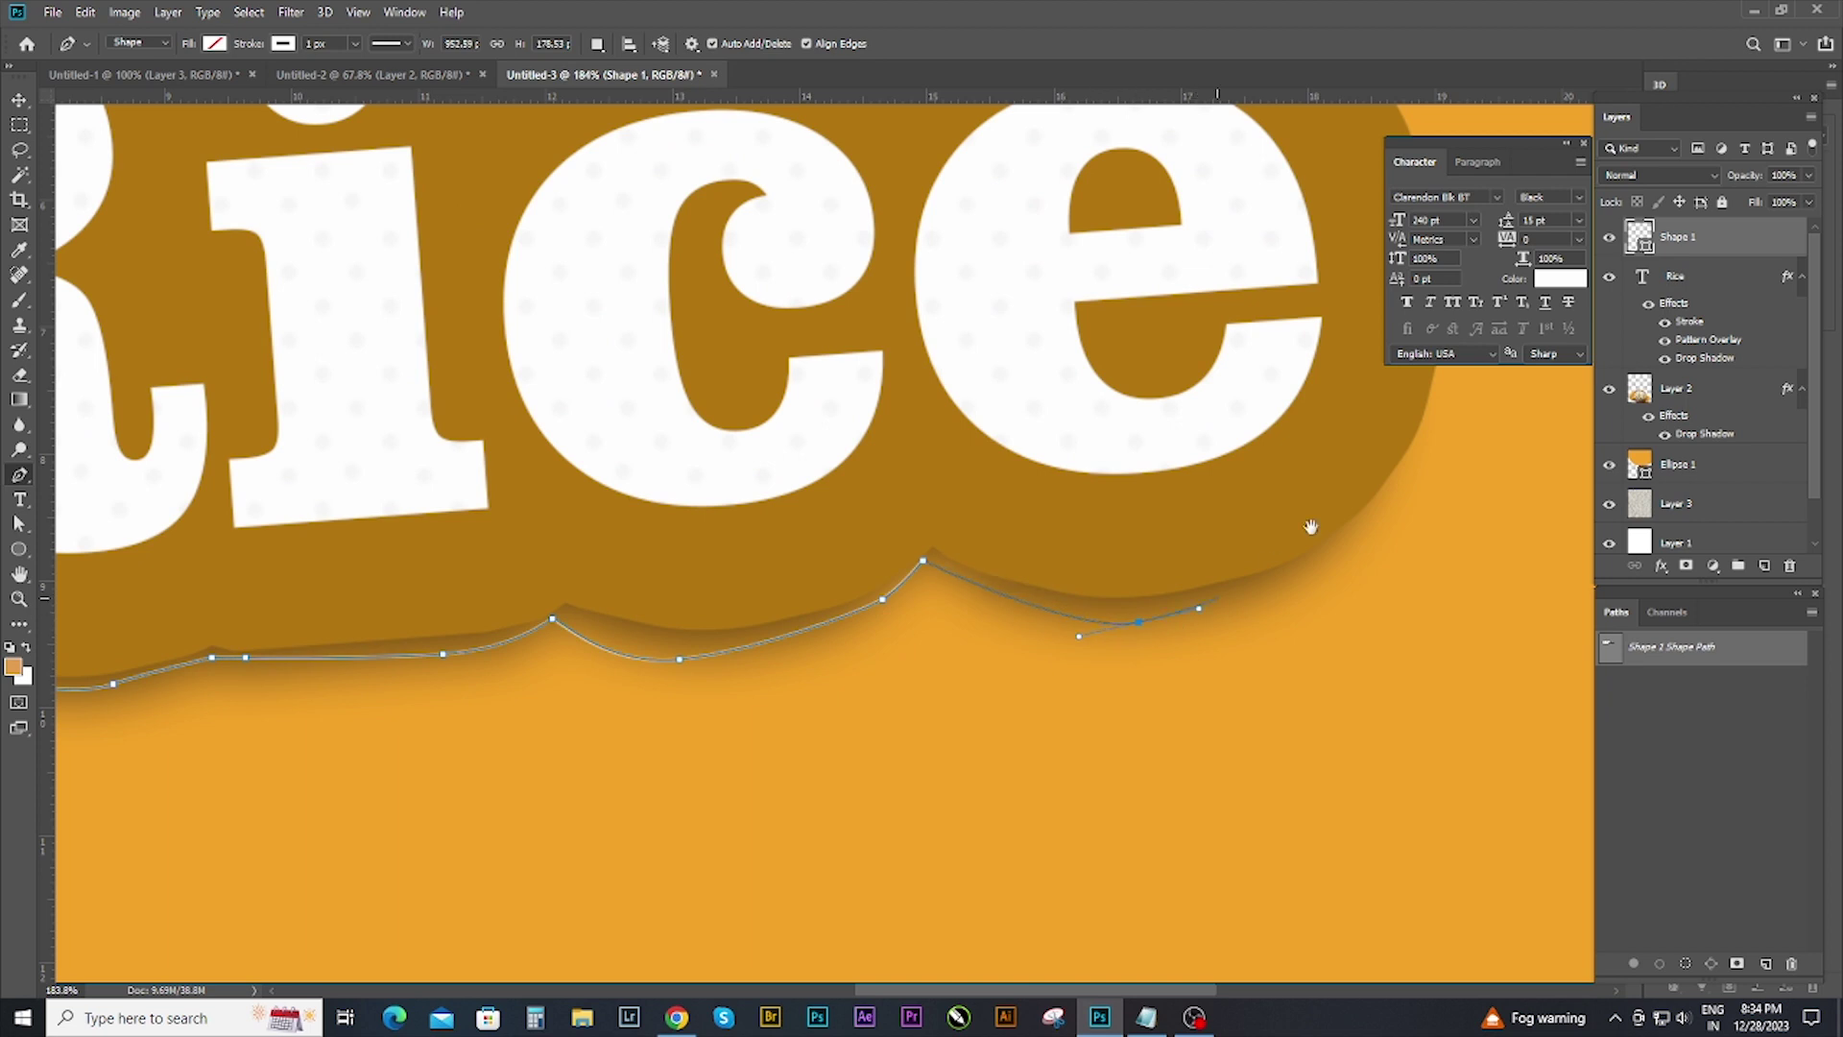
drag(1309, 527, 716, 714)
click(804, 686)
click(840, 620)
drag(867, 521, 864, 474)
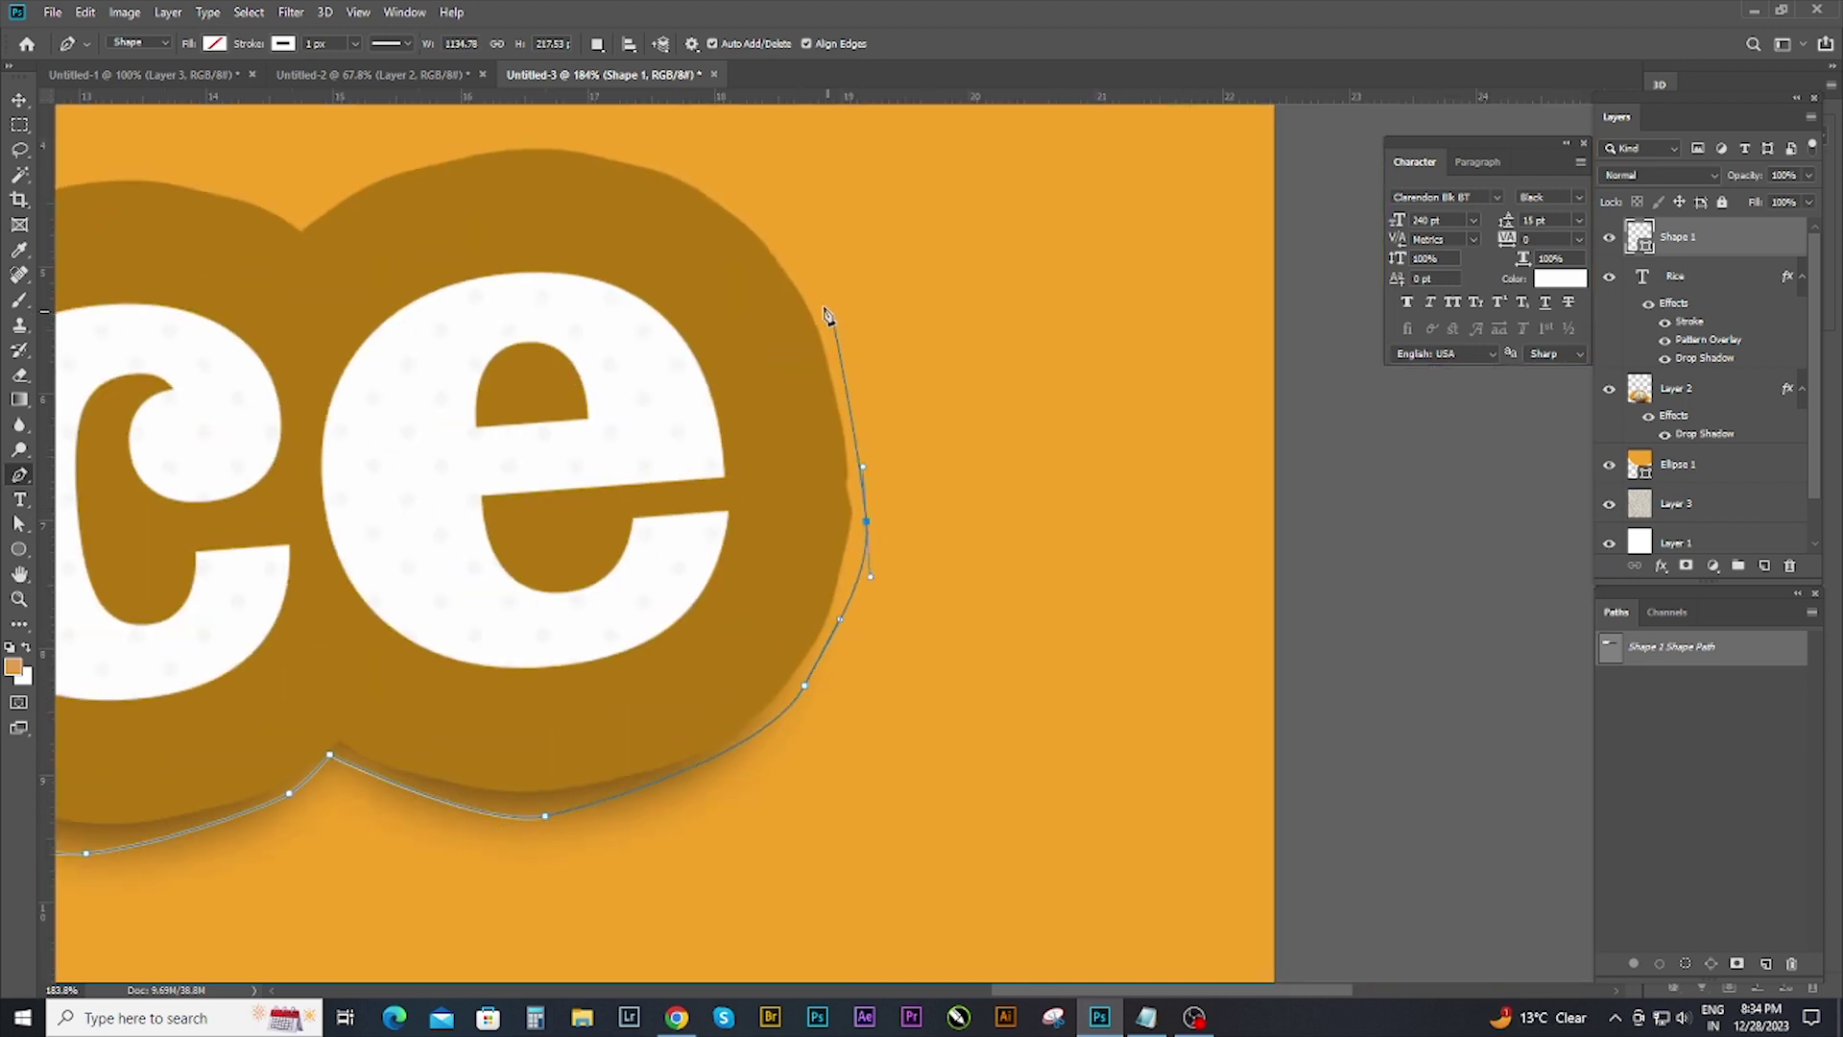
drag(805, 260, 775, 202)
mouse_move(672, 170)
mouse_down()
mouse_move(946, 506)
mouse_move(811, 453)
mouse_up()
Trace the backing's top edge, curving around the bump above the 'i'.
click(649, 493)
drag(576, 555, 578, 538)
drag(913, 492, 1627, 535)
drag(910, 595, 929, 574)
drag(772, 424, 625, 413)
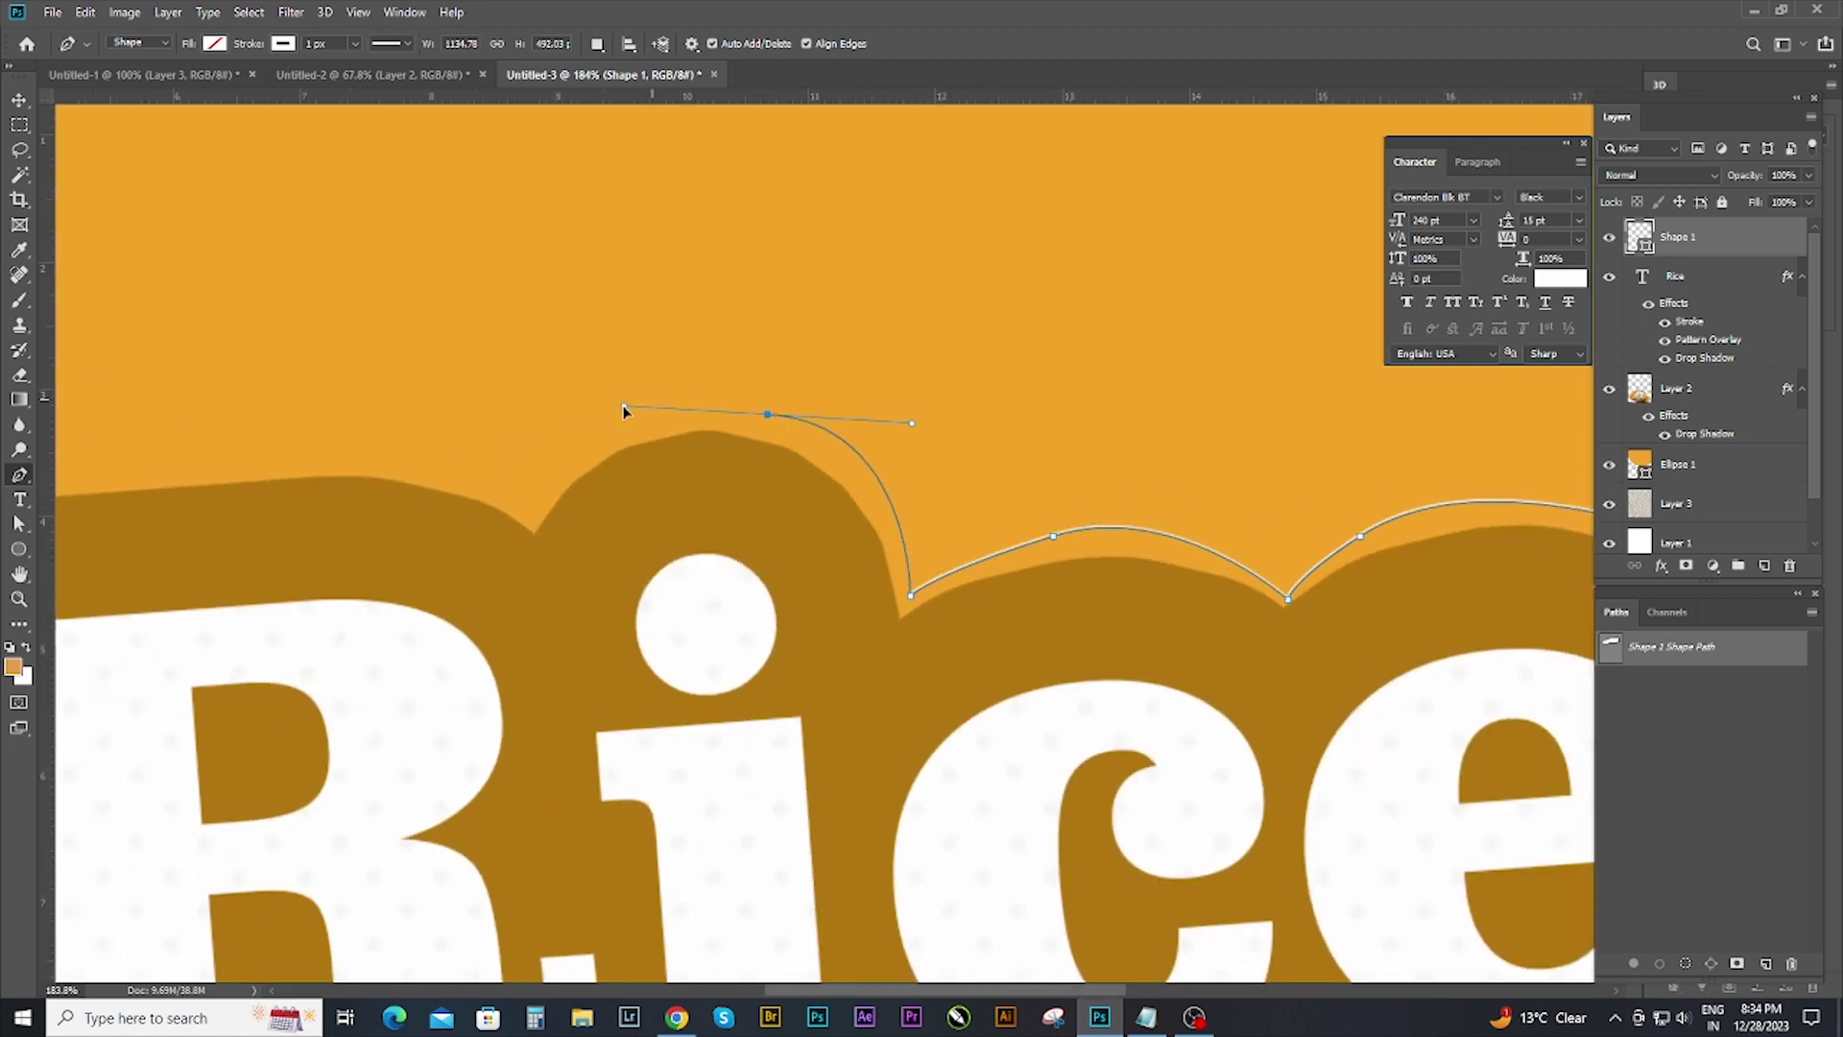
drag(538, 533, 526, 562)
drag(470, 446, 1165, 445)
drag(968, 455, 771, 467)
click(587, 493)
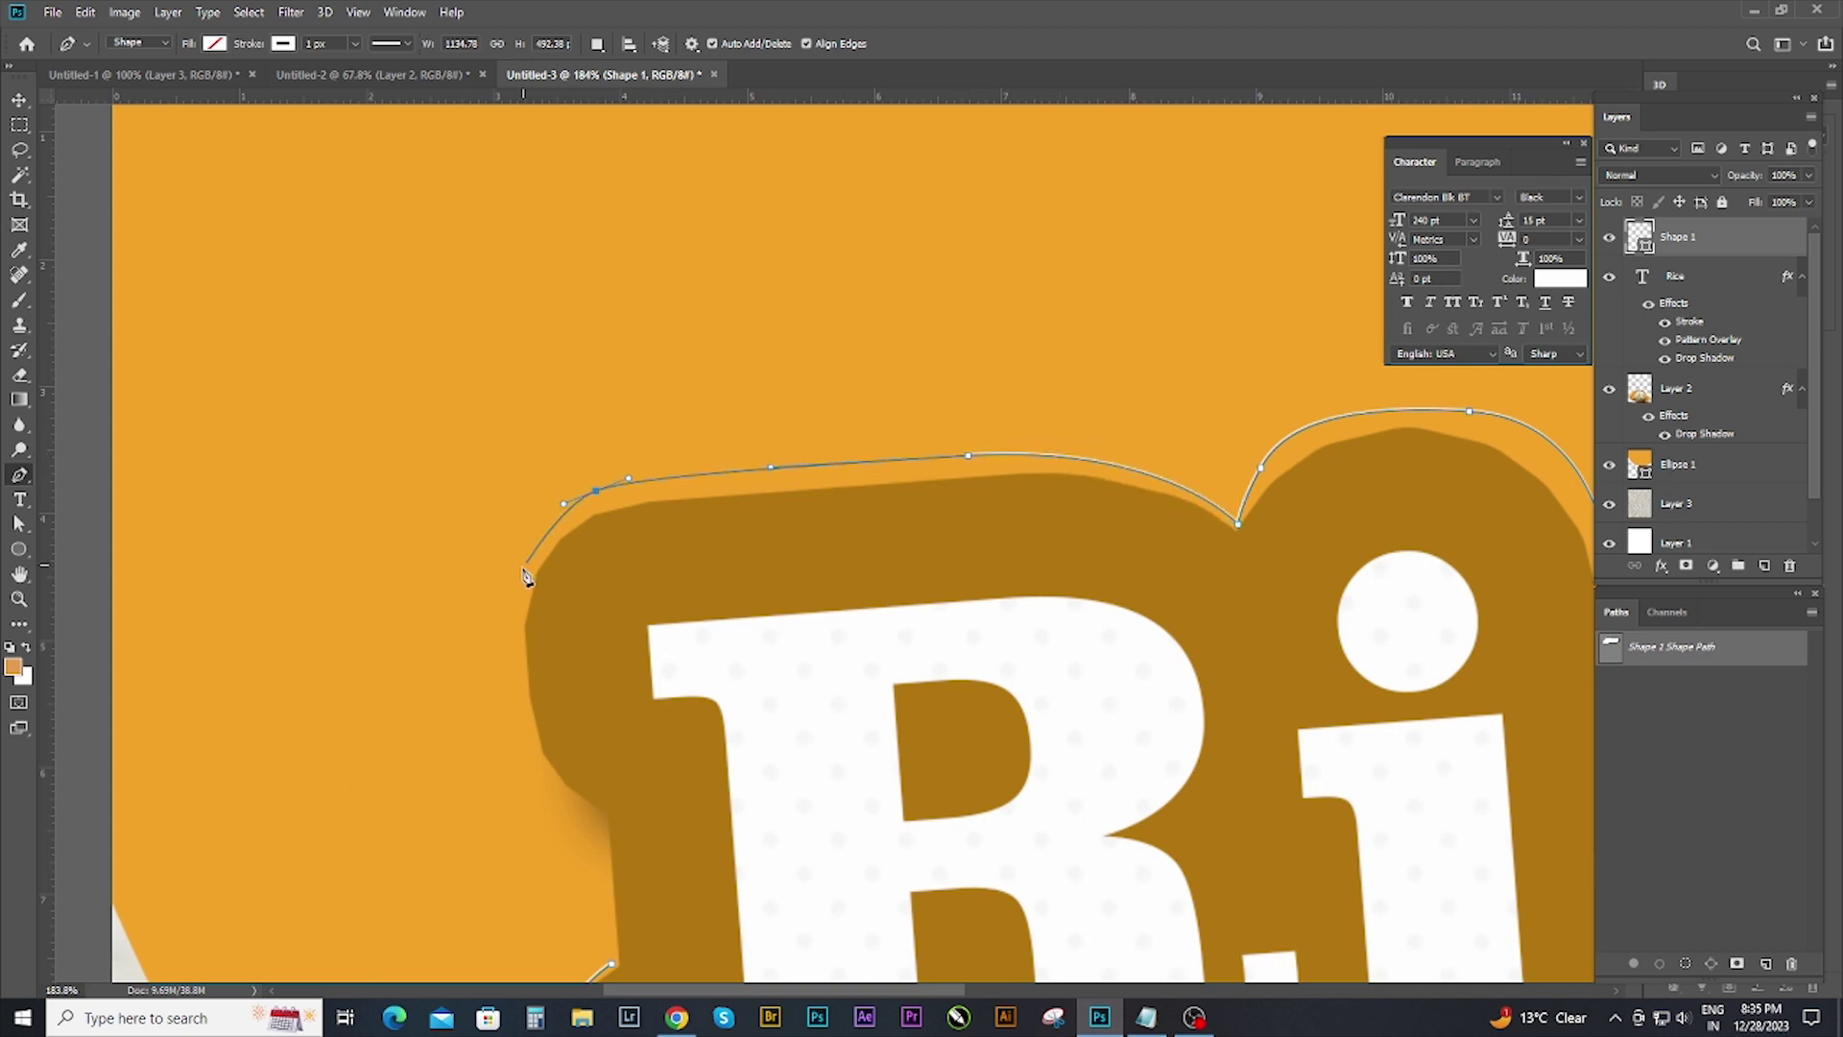
Close the path down the left edge at the starting anchor, fit the view and deselect.
scroll(527, 535, down, 3)
drag(502, 486, 550, 533)
click(557, 532)
click(576, 574)
click(579, 611)
click(583, 664)
key(ctrl+0)
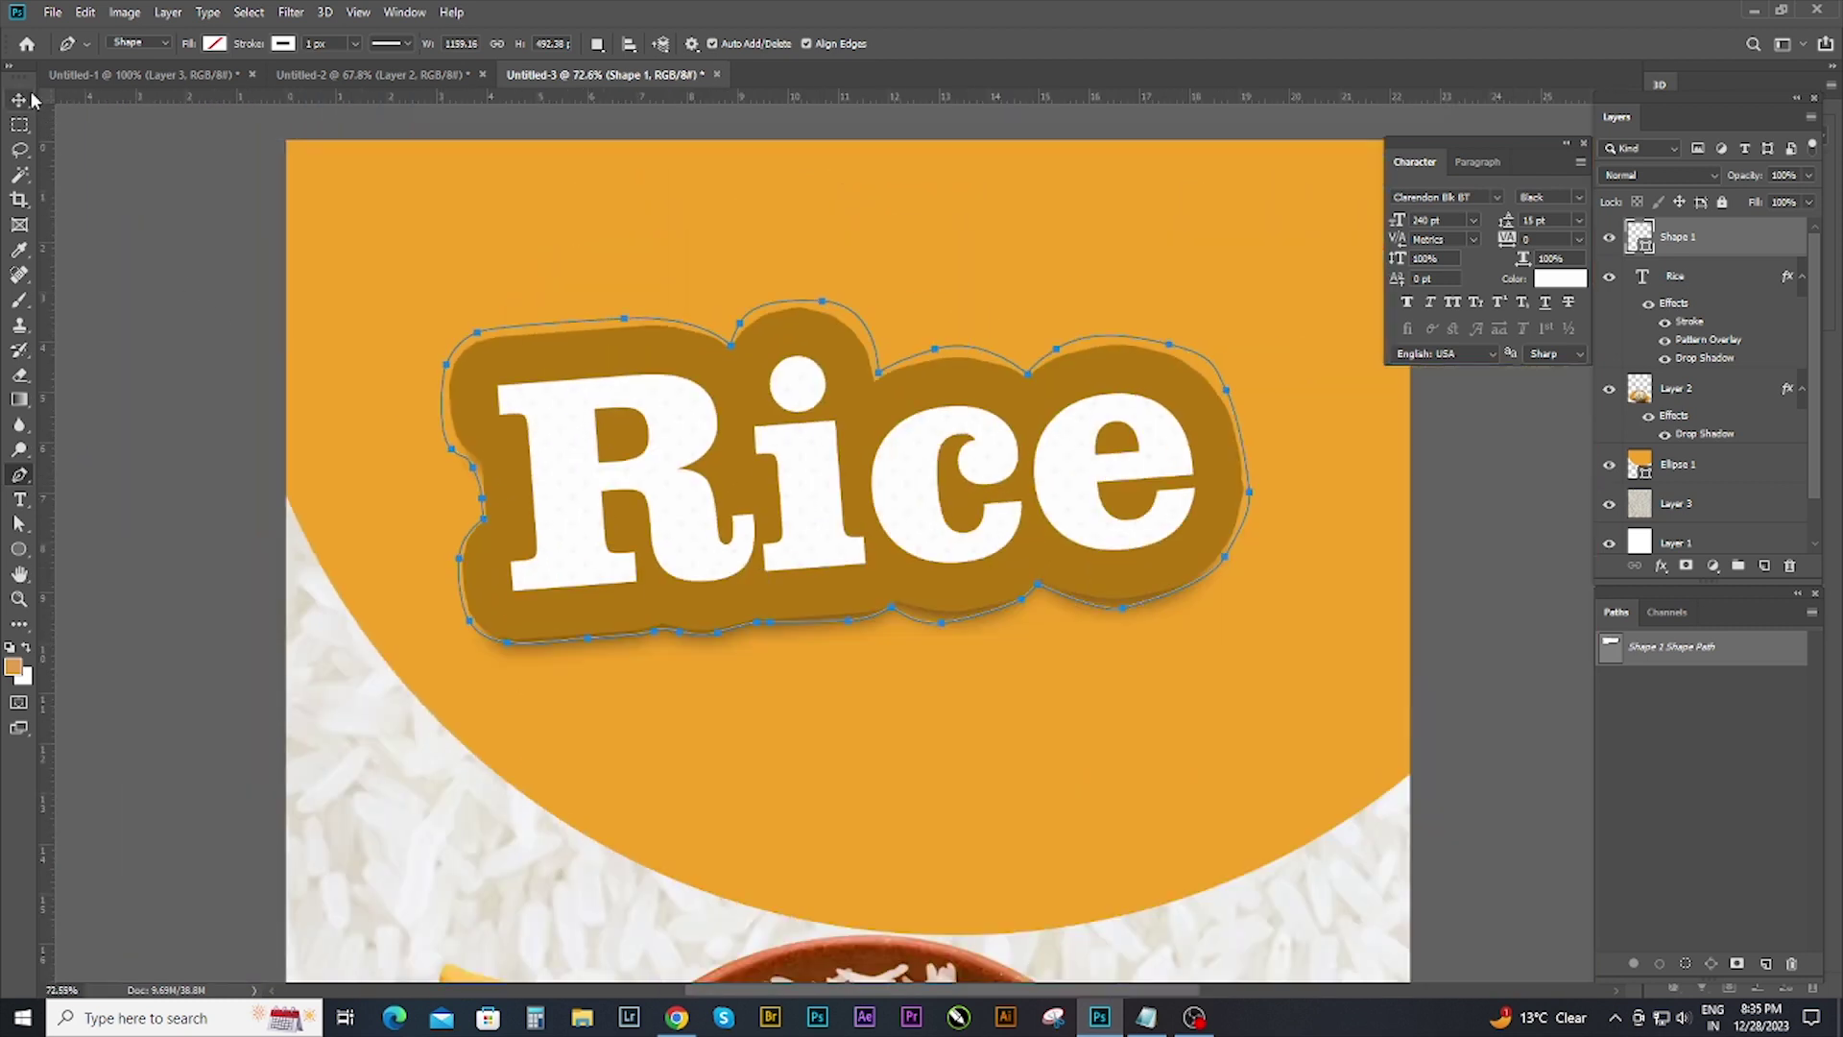
key(v)
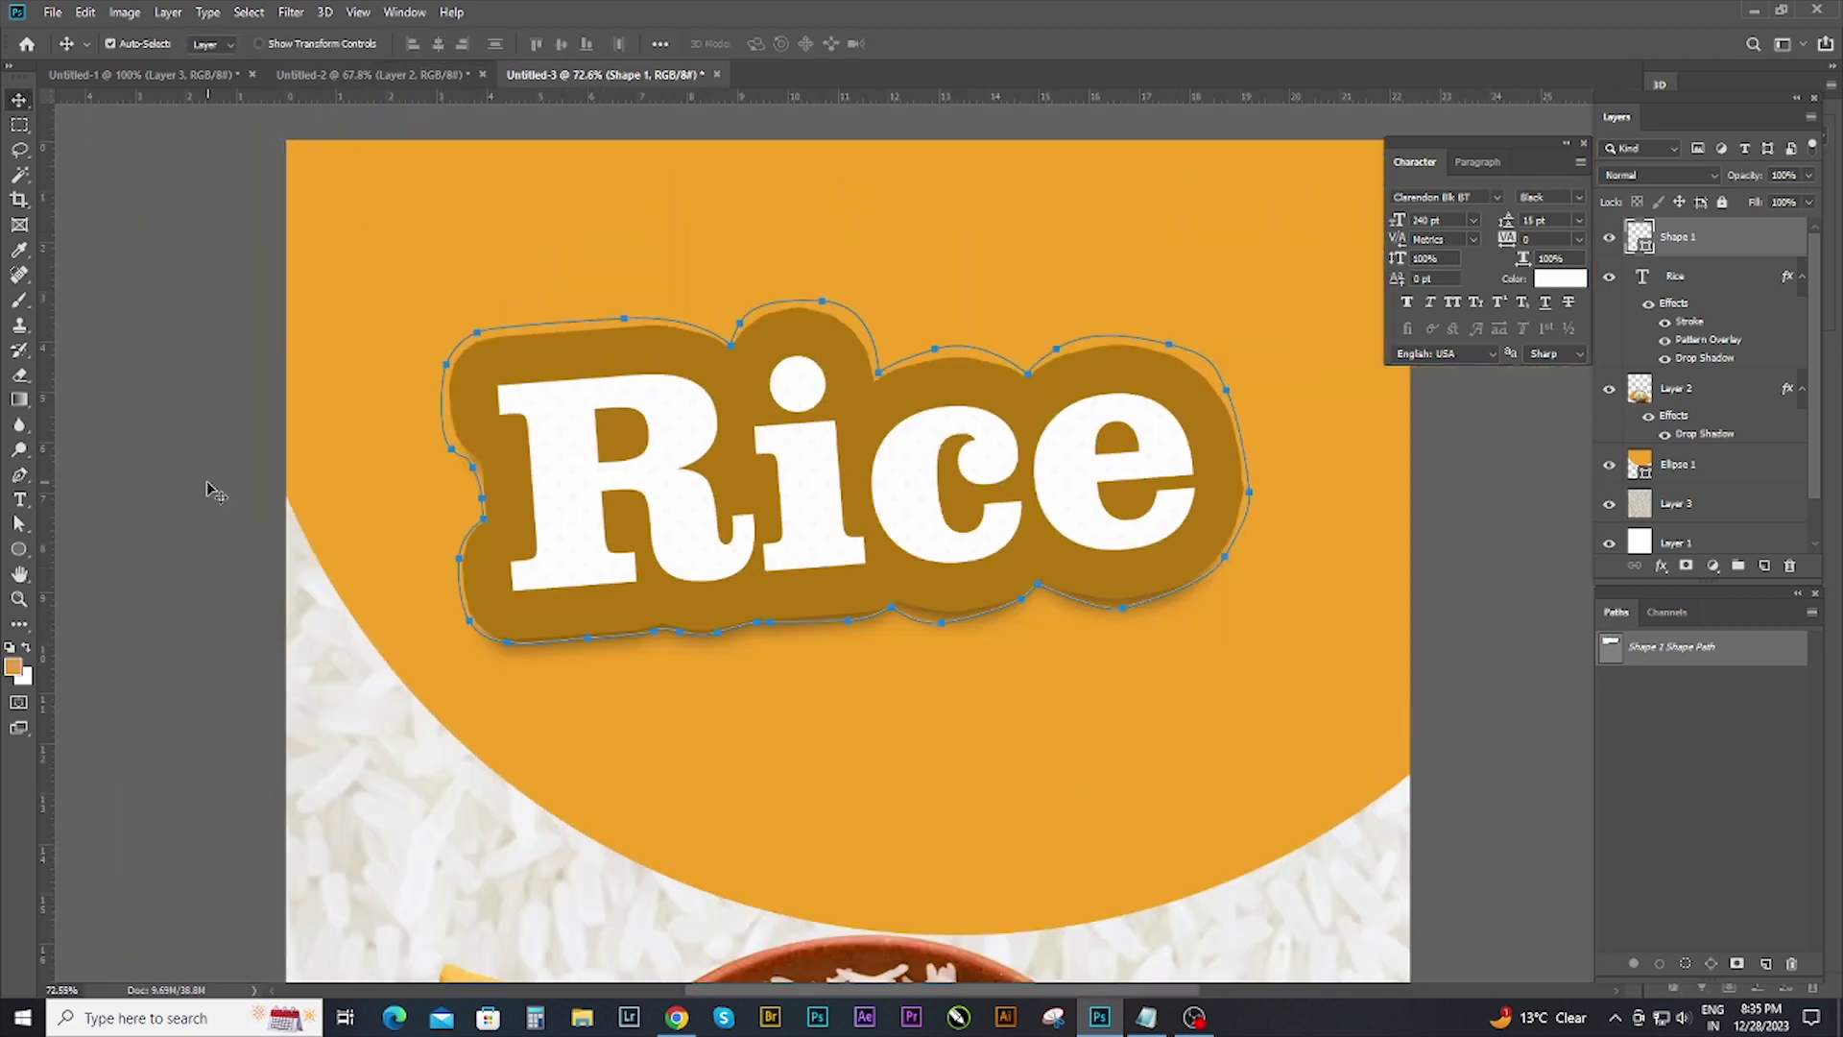
click(205, 484)
Give the traced Shape 1 a white 3 px dotted stroke and zoom to check it.
key(u)
click(1688, 246)
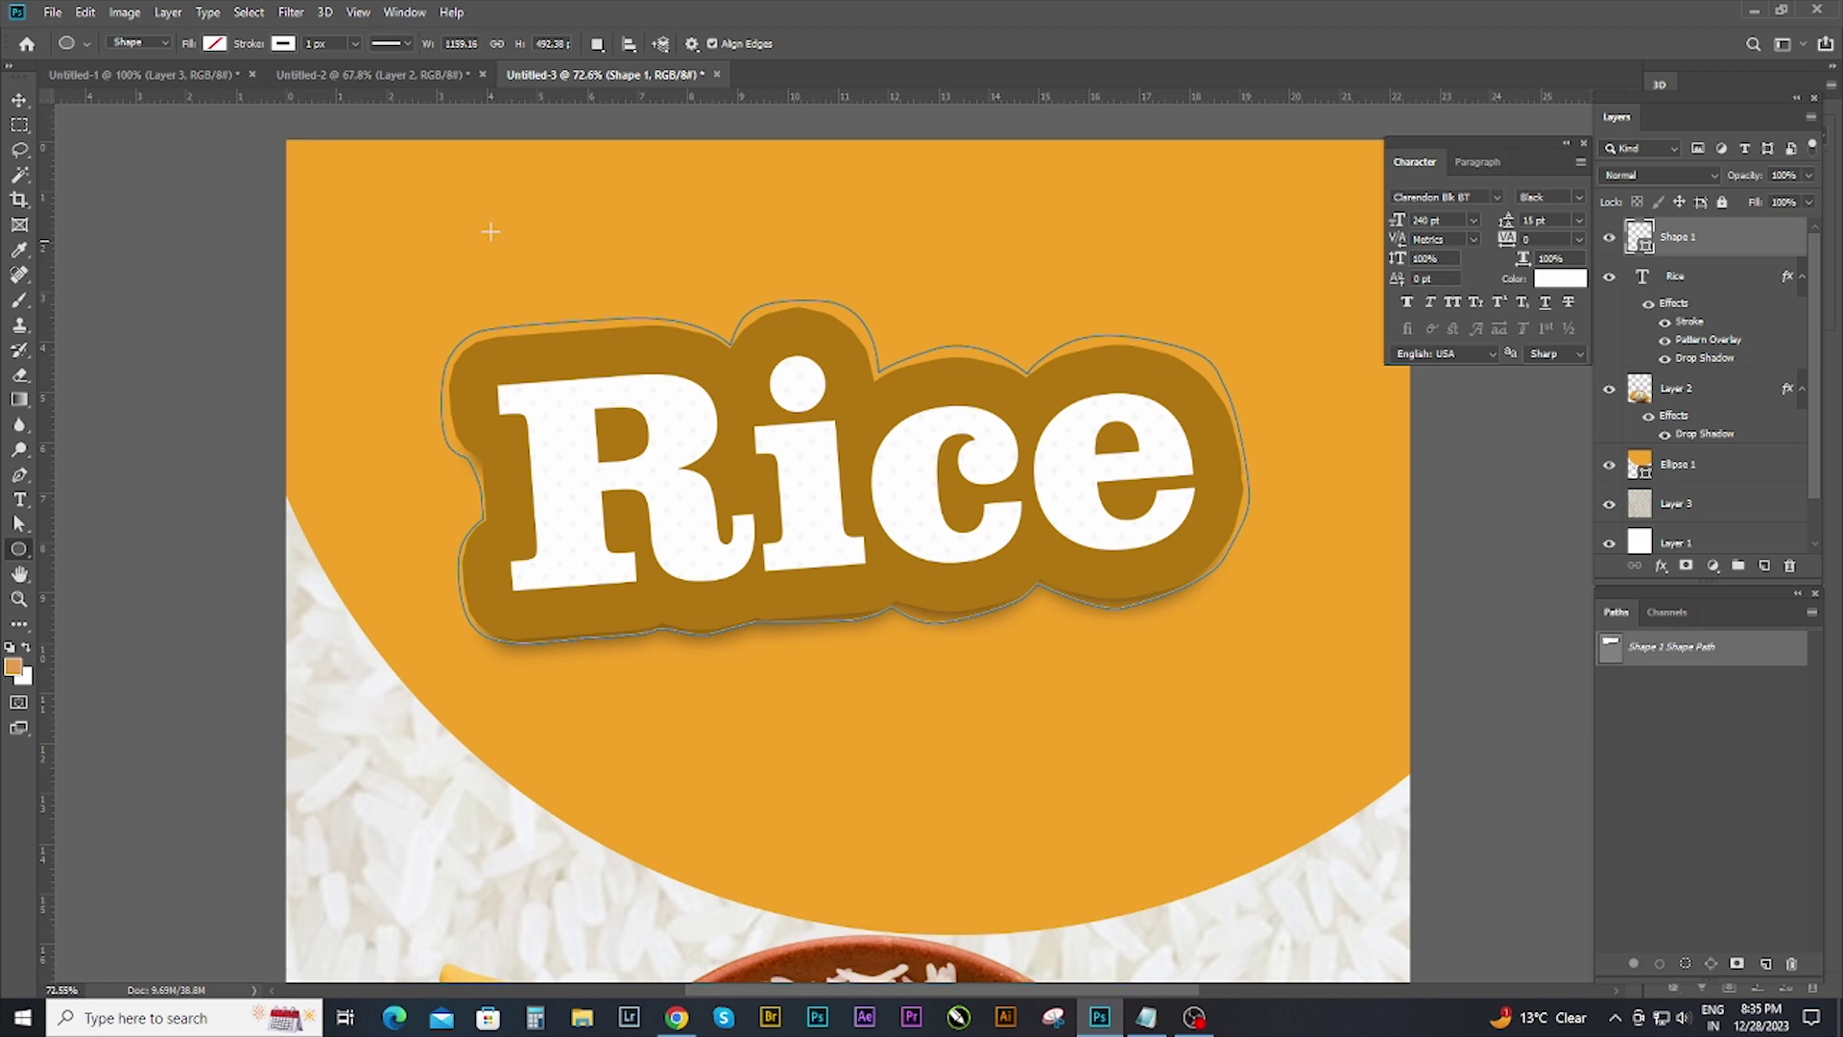
text(3)
key(Return)
click(414, 44)
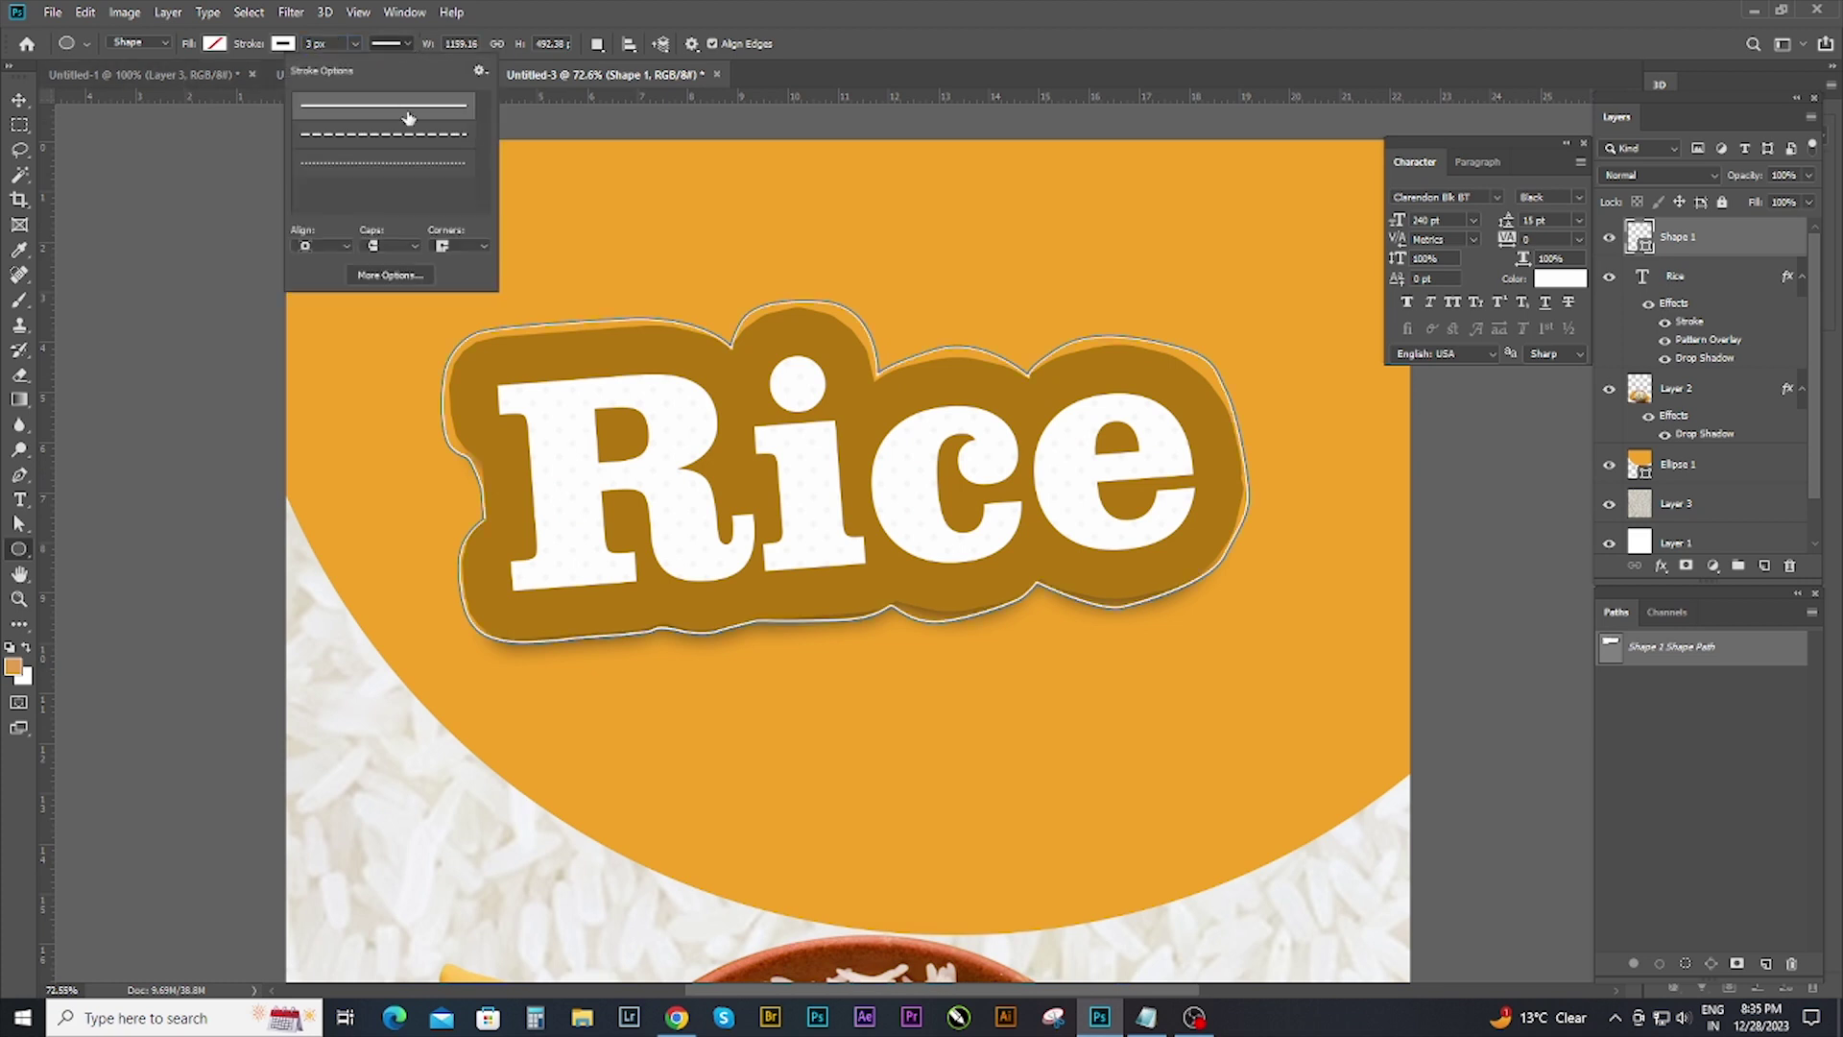
click(404, 164)
key(v)
key(ctrl+minus)
key(ctrl+minus)
scroll(581, 422, up, 2)
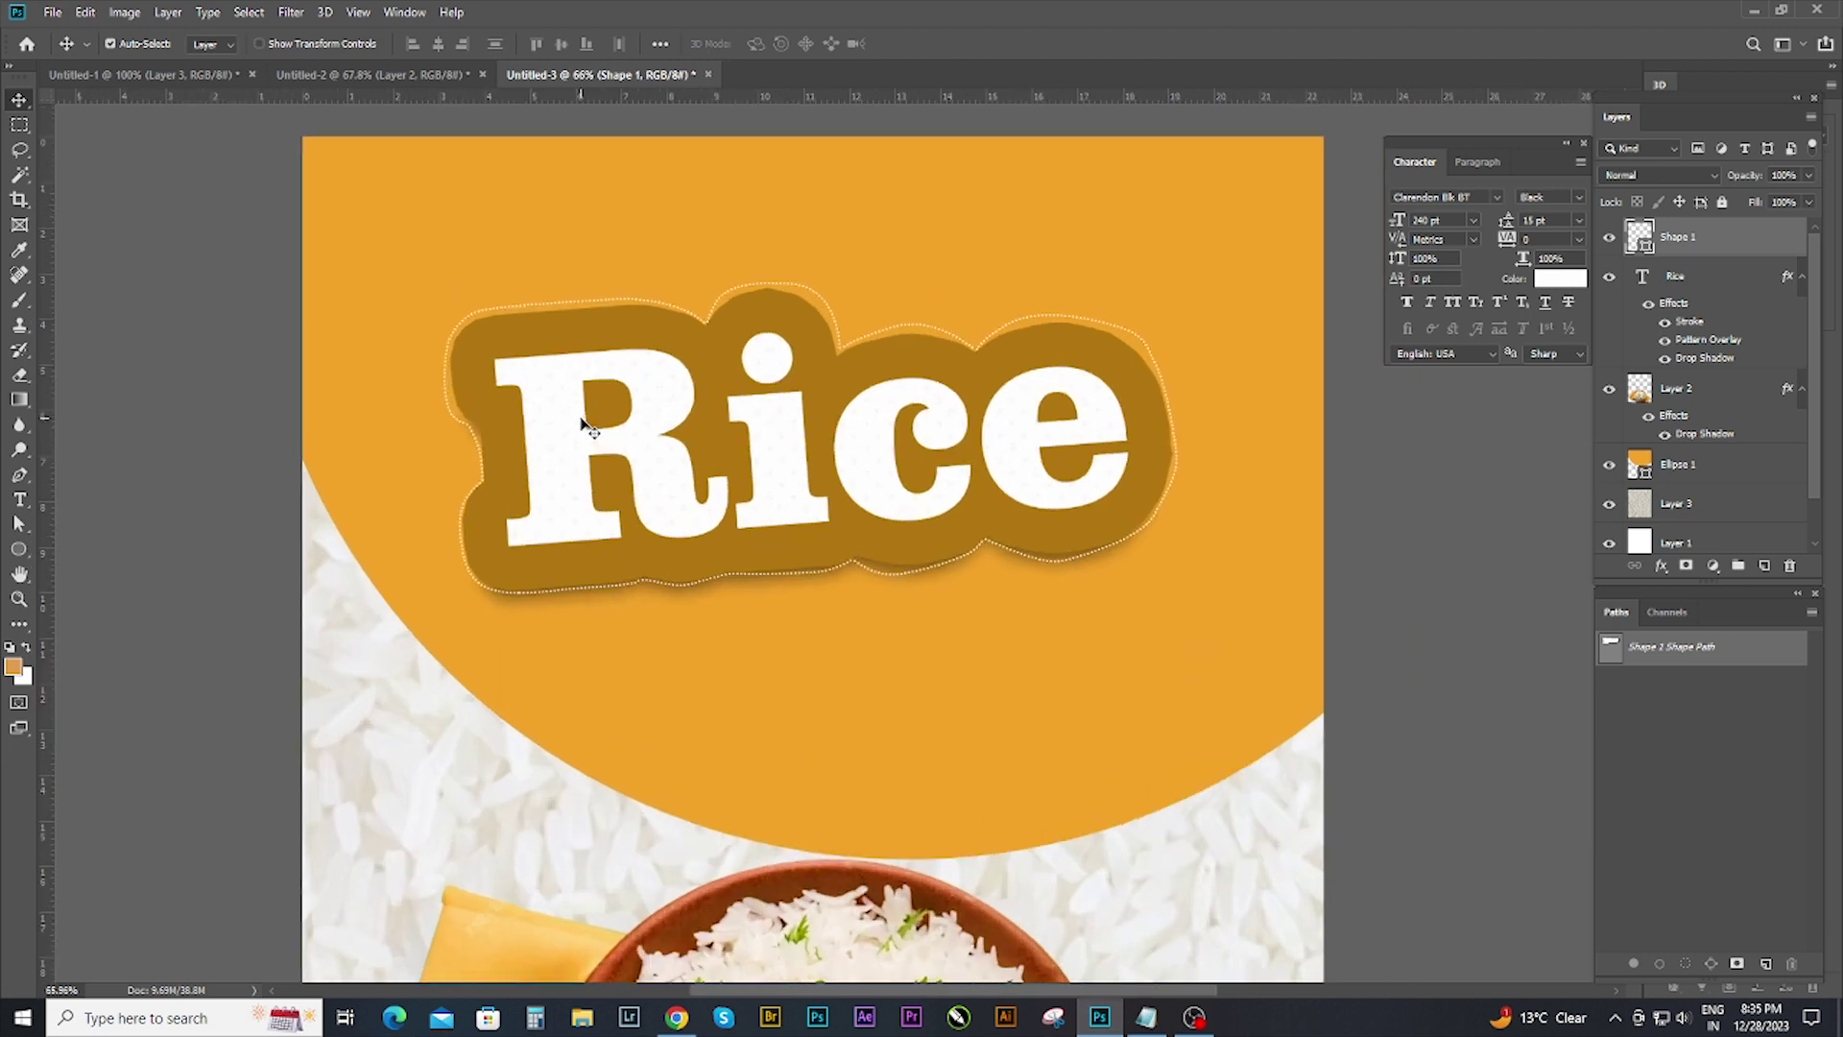
scroll(840, 504, down, 2)
scroll(1053, 285, up, 2)
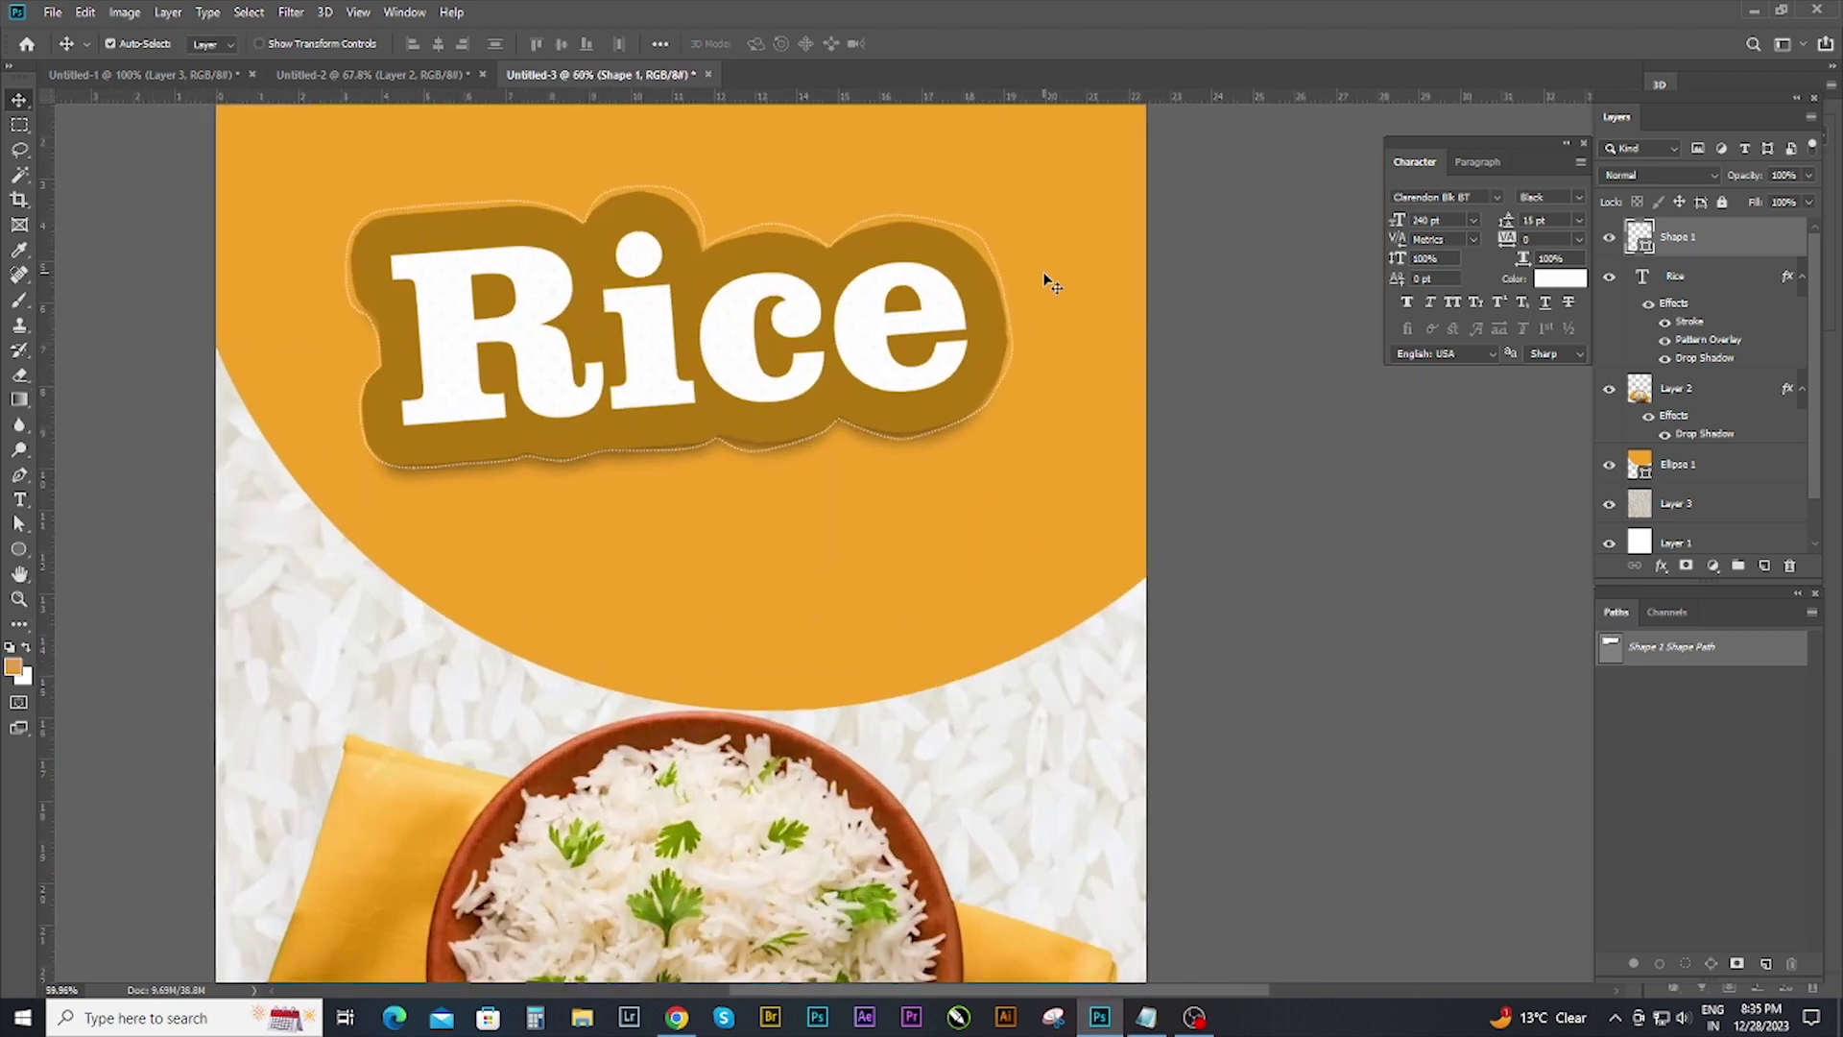
key(y)
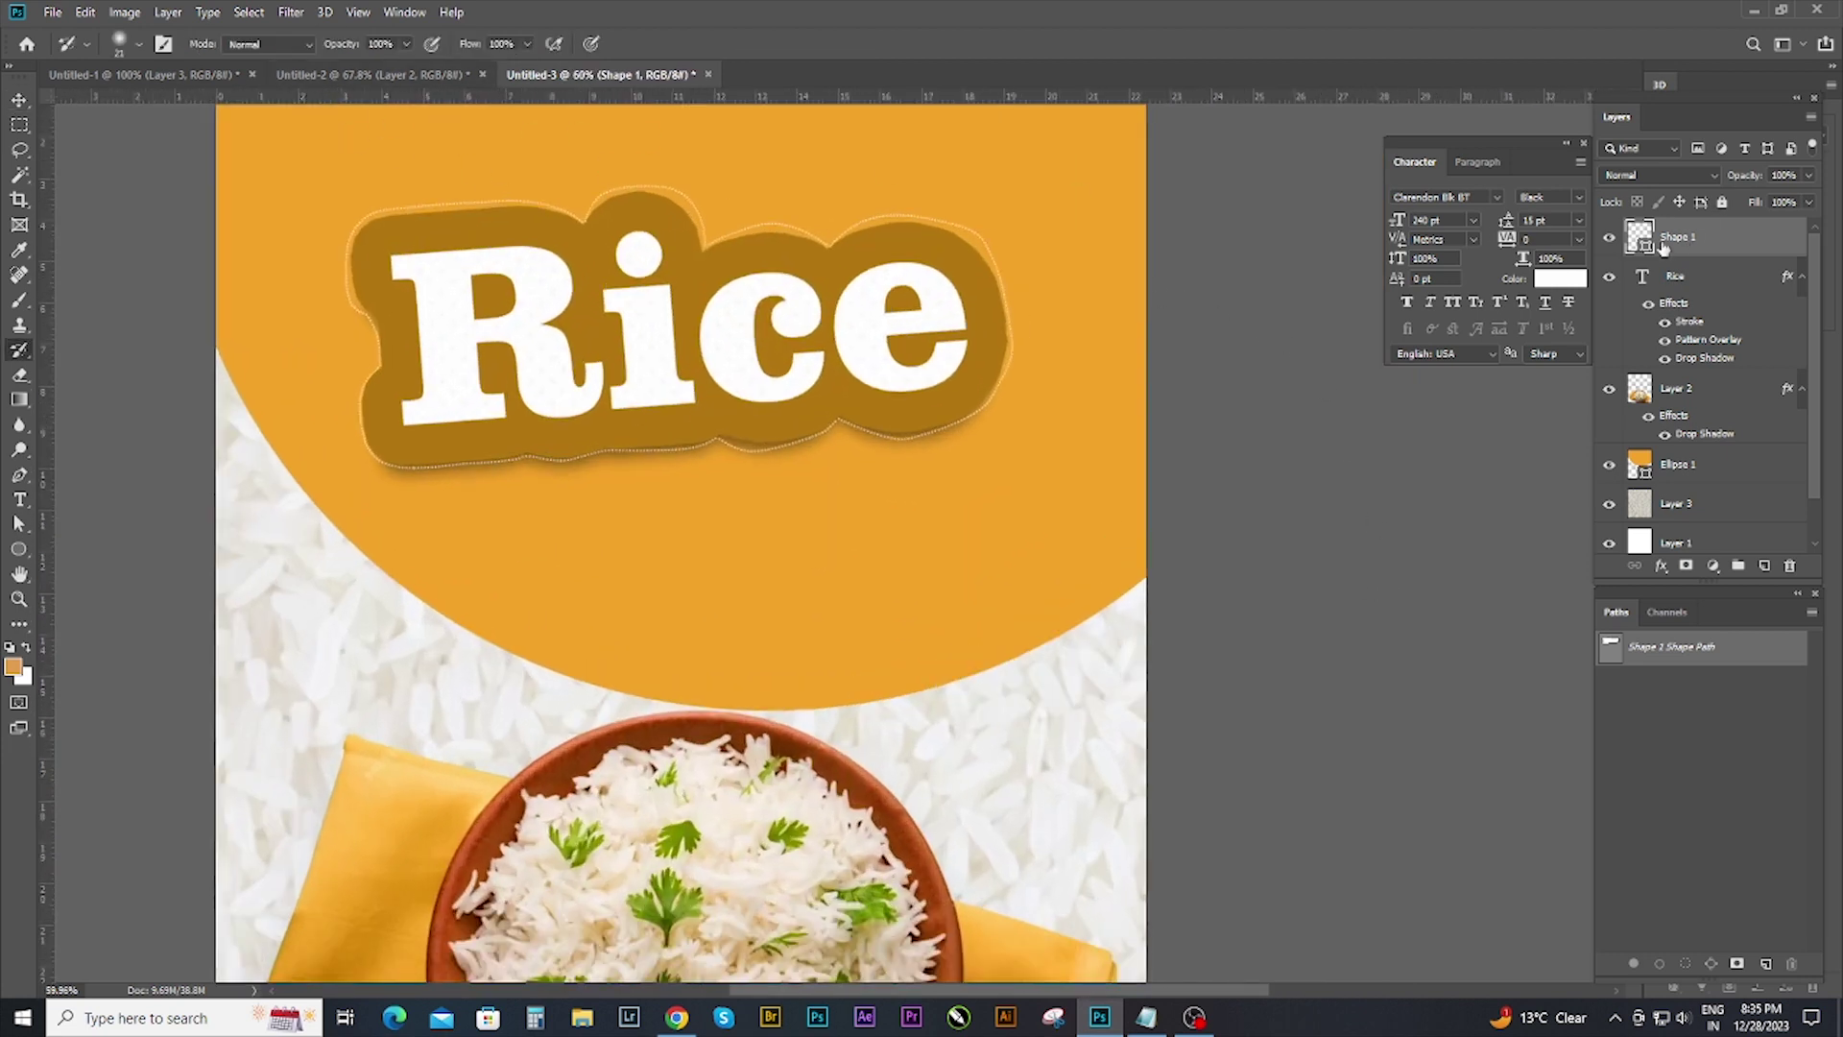
Try a 12 px stroke width, then set it back to 3 px.
key(u)
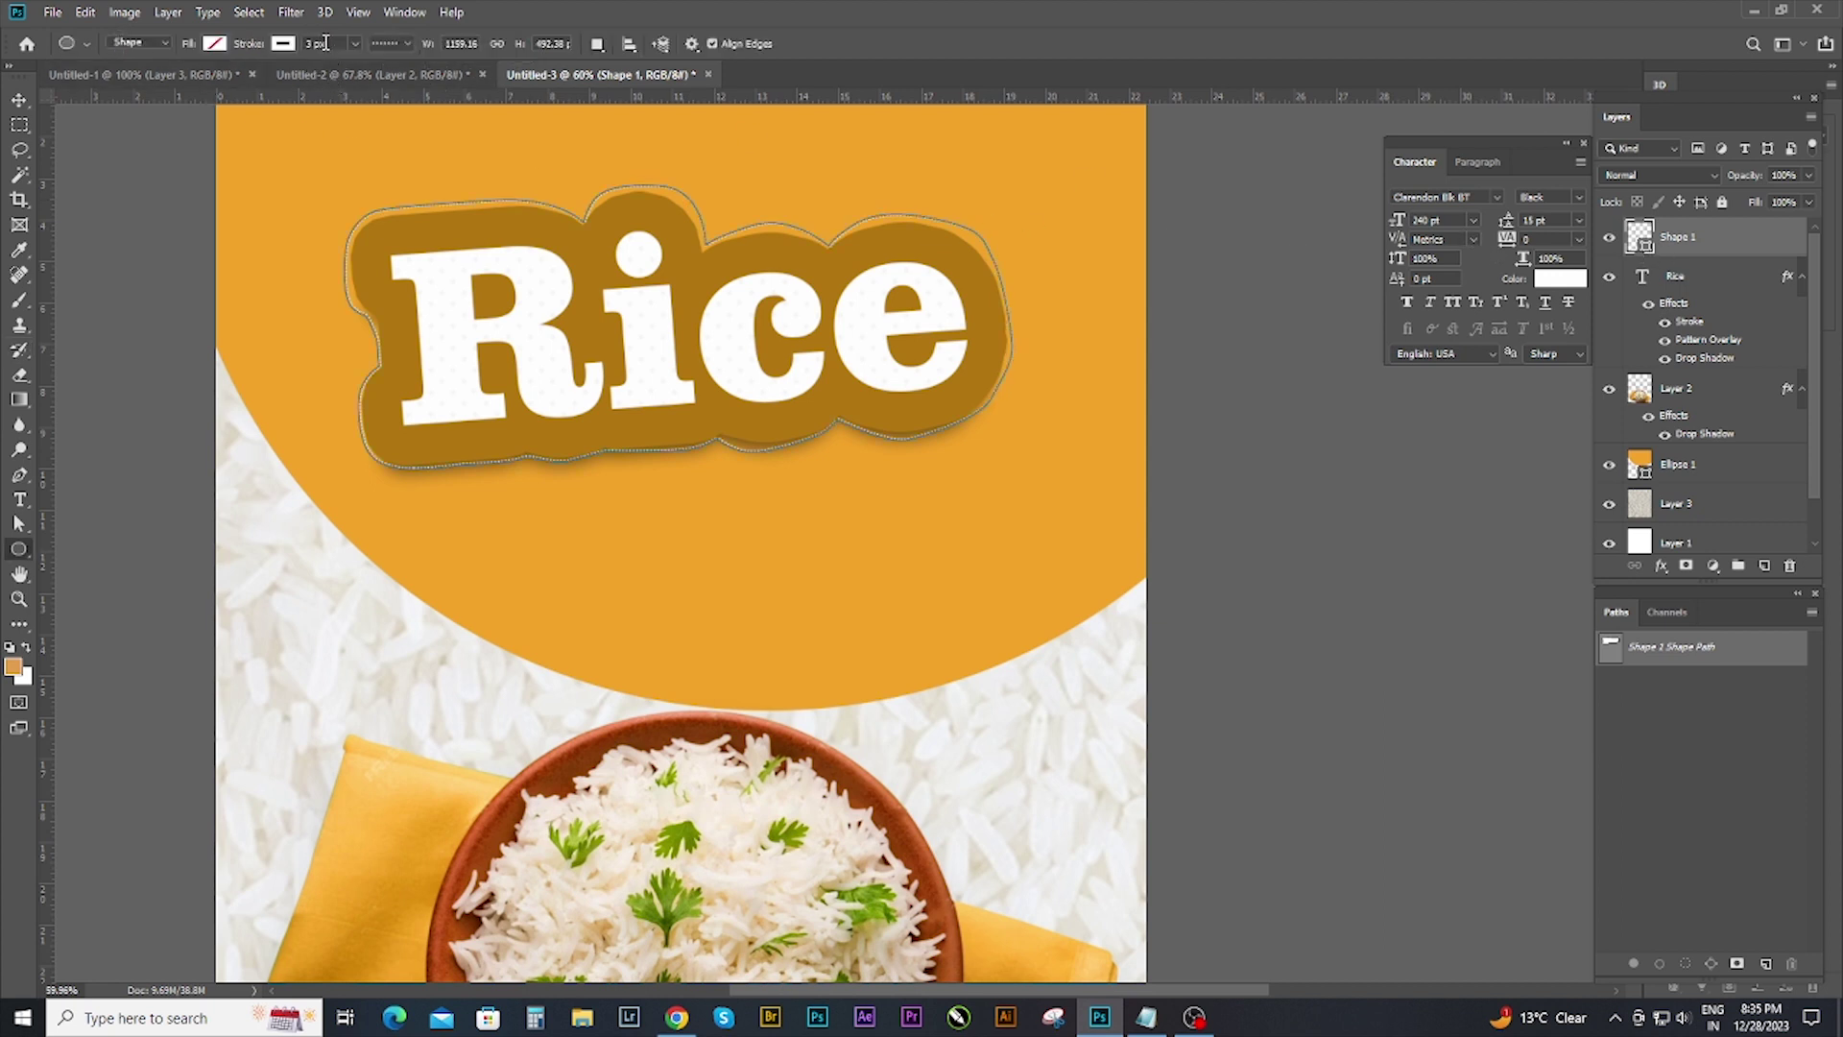
text(12)
key(Return)
scroll(278, 91, up, 2)
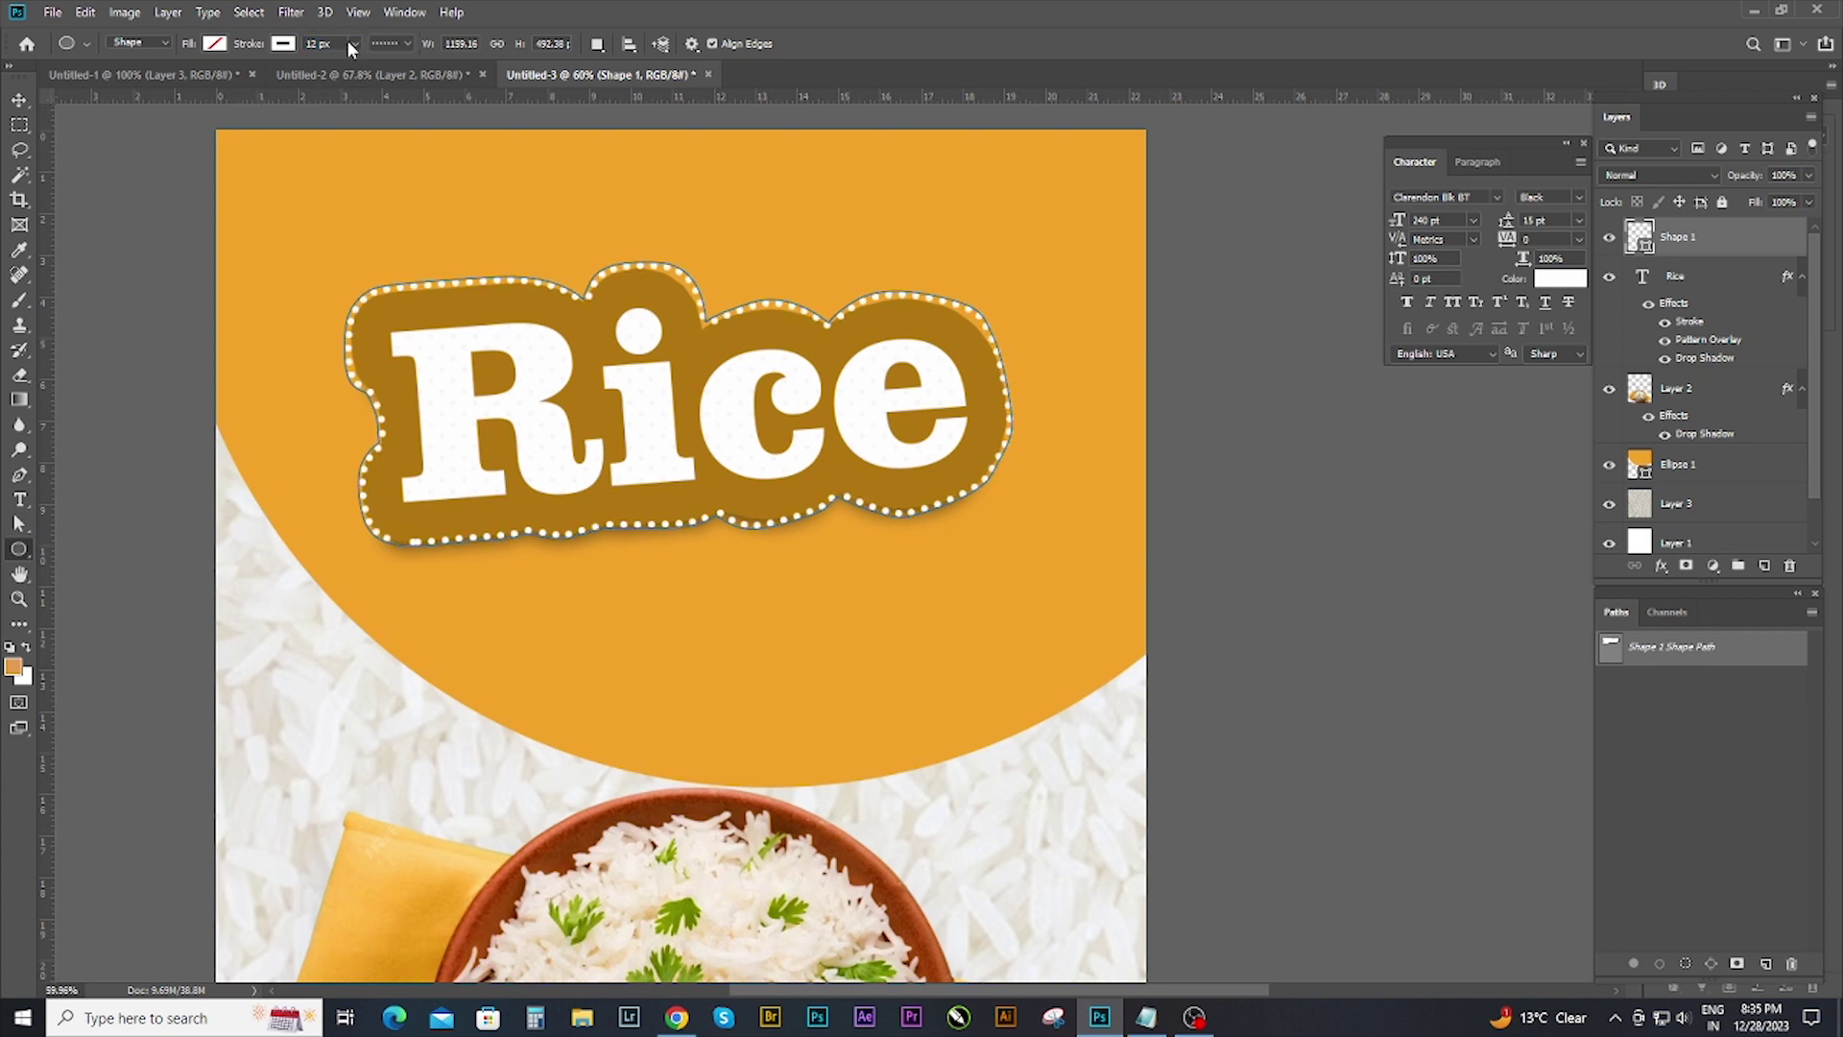
text(3)
key(Return)
Change the outline's stroke line style and zoom out to view the whole package.
click(403, 43)
click(402, 107)
key(v)
scroll(877, 362, down, 1)
scroll(1166, 411, down, 1)
scroll(1166, 411, up, 1)
scroll(1171, 407, up, 1)
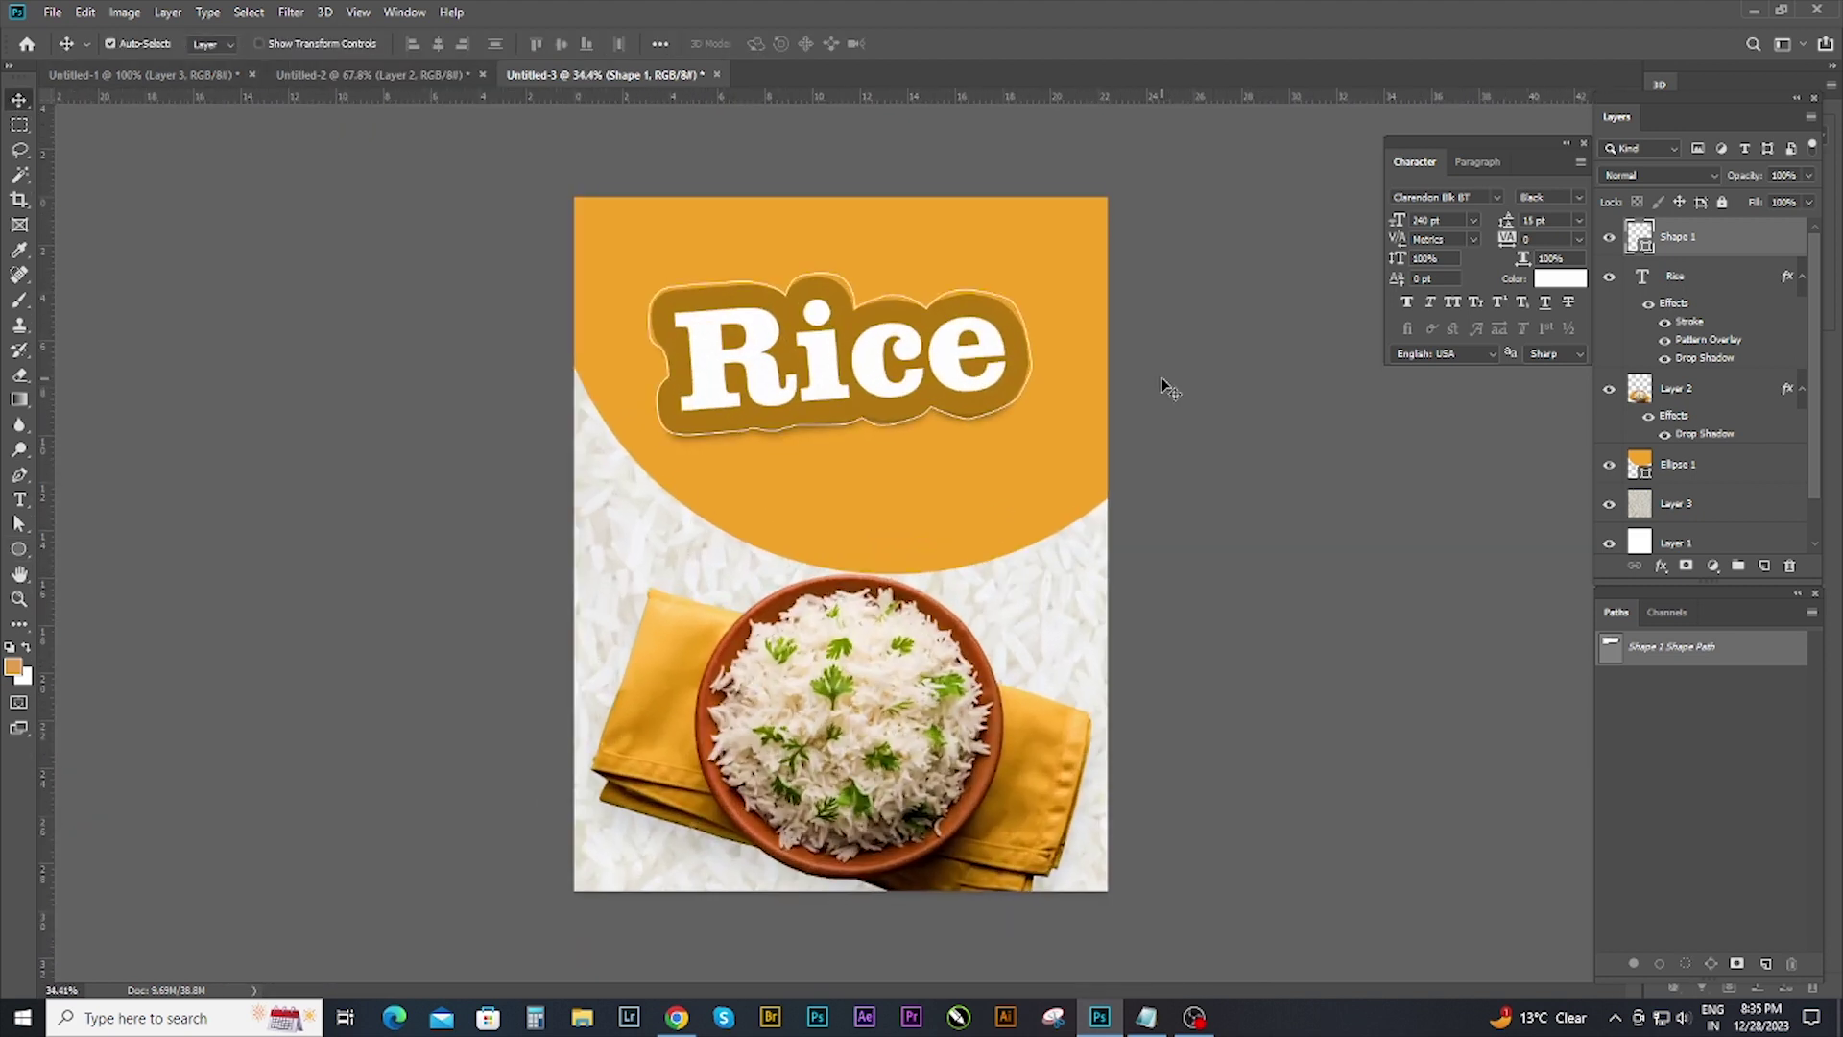
Bring the rice plant into the package design, tilt it beside the bowl and tuck it behind.
click(144, 74)
drag(843, 487, 384, 480)
mouse_move(951, 473)
mouse_down()
mouse_move(960, 504)
mouse_move(1083, 579)
mouse_up()
key(ctrl+t)
mouse_move(1100, 413)
mouse_down()
mouse_move(1157, 480)
mouse_move(1085, 590)
mouse_up()
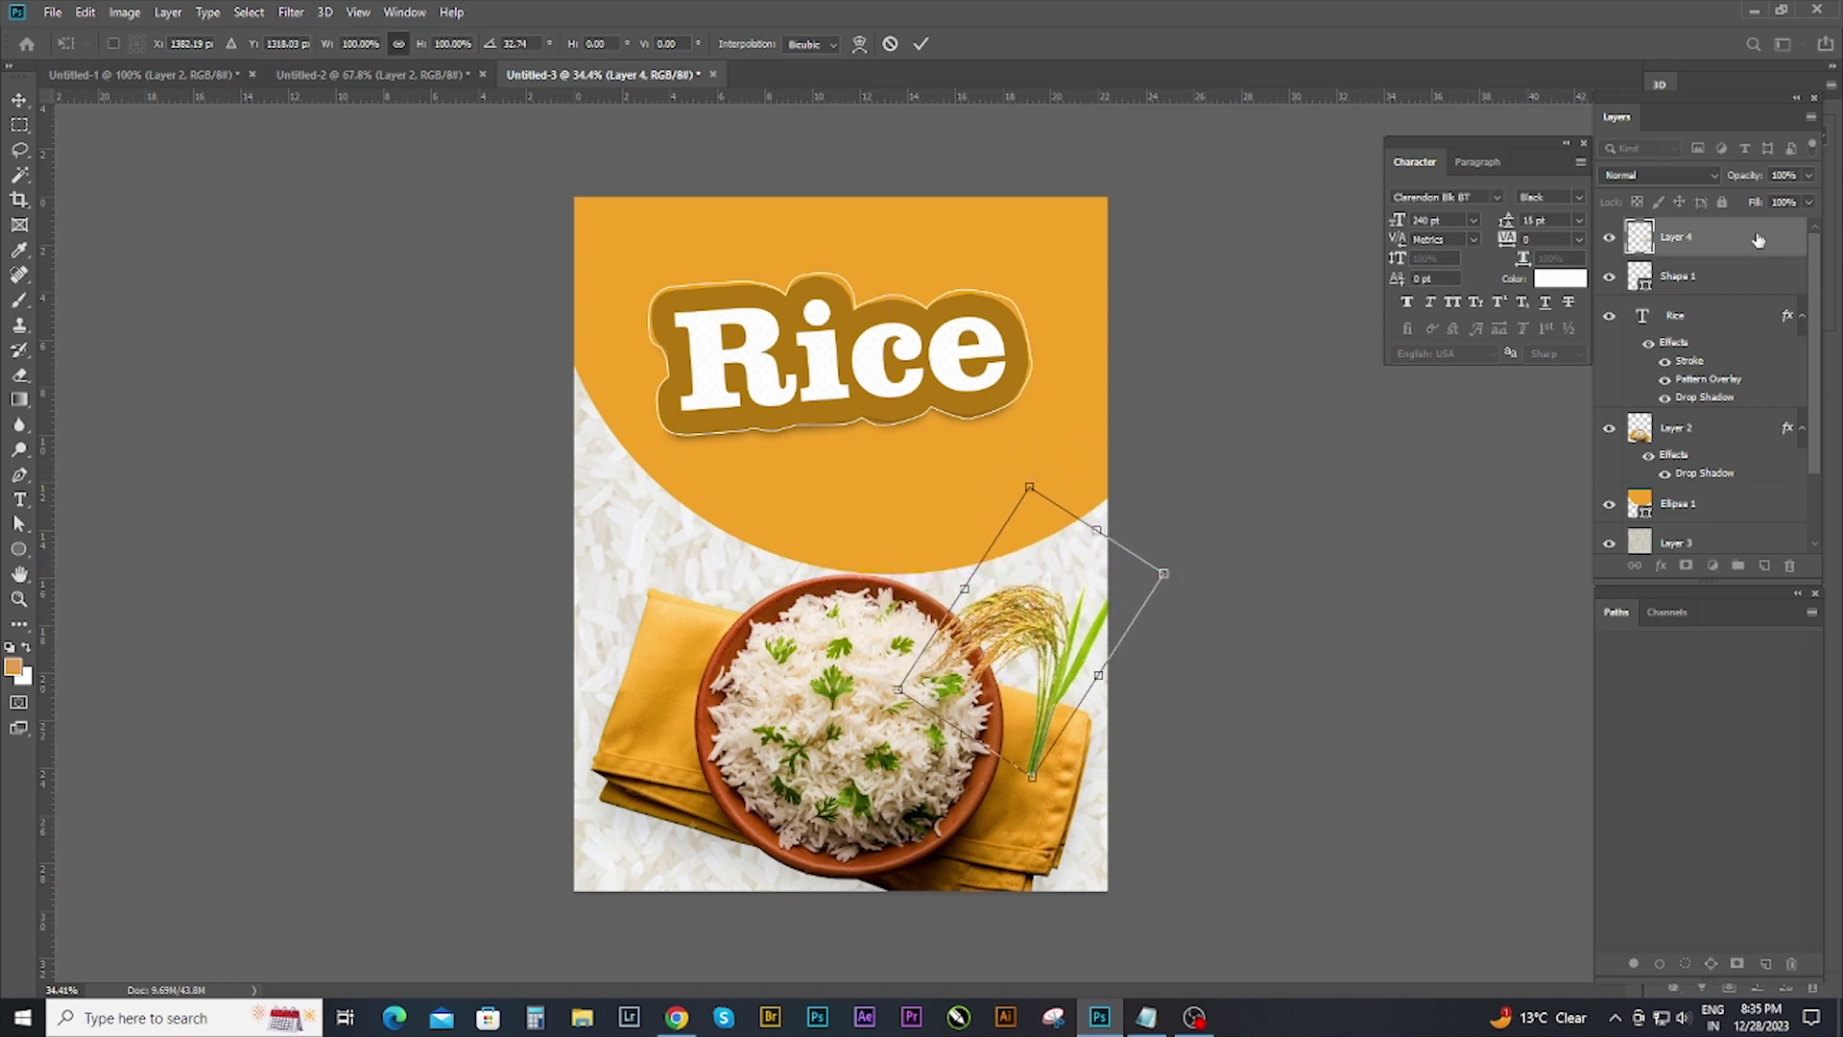
drag(1759, 239, 1728, 469)
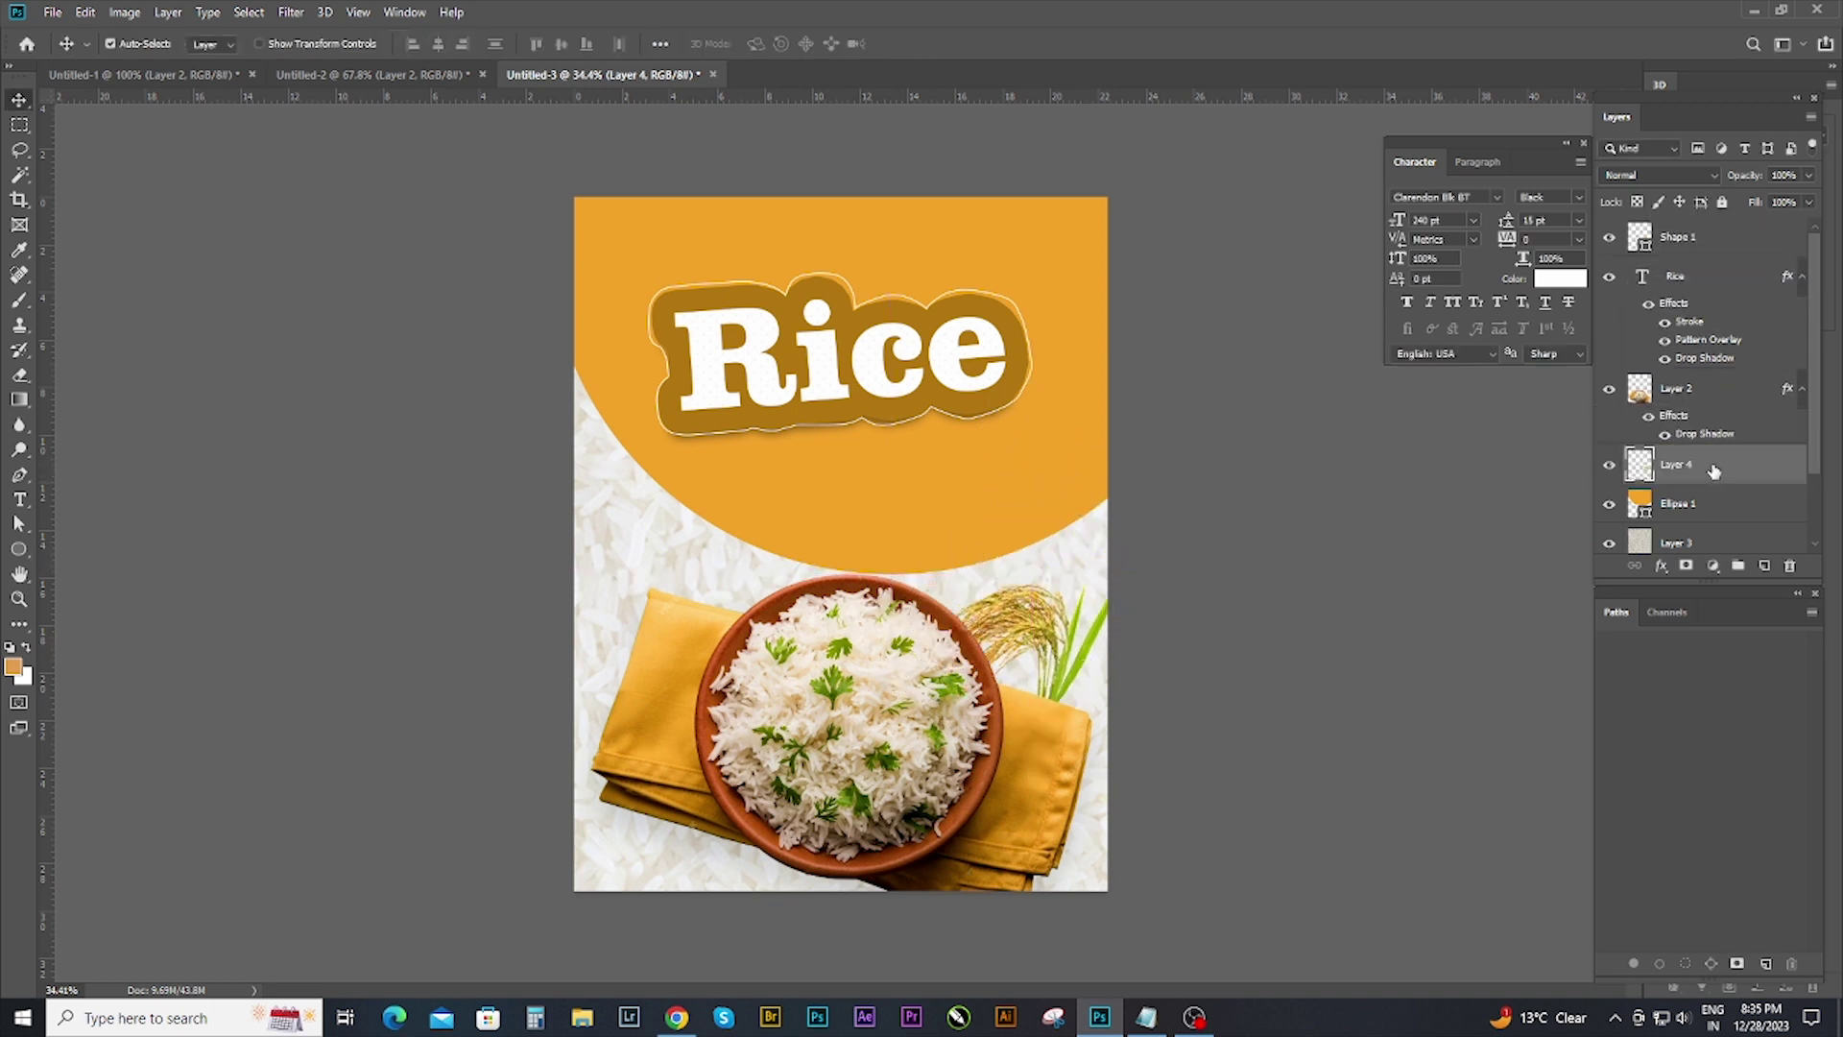
Enlarge, re-tilt and reposition the rice-stalk copy, then commit the transform.
key(ctrl+t)
mouse_move(1140, 550)
mouse_down()
mouse_move(1227, 450)
mouse_move(1269, 516)
mouse_move(1215, 391)
mouse_up()
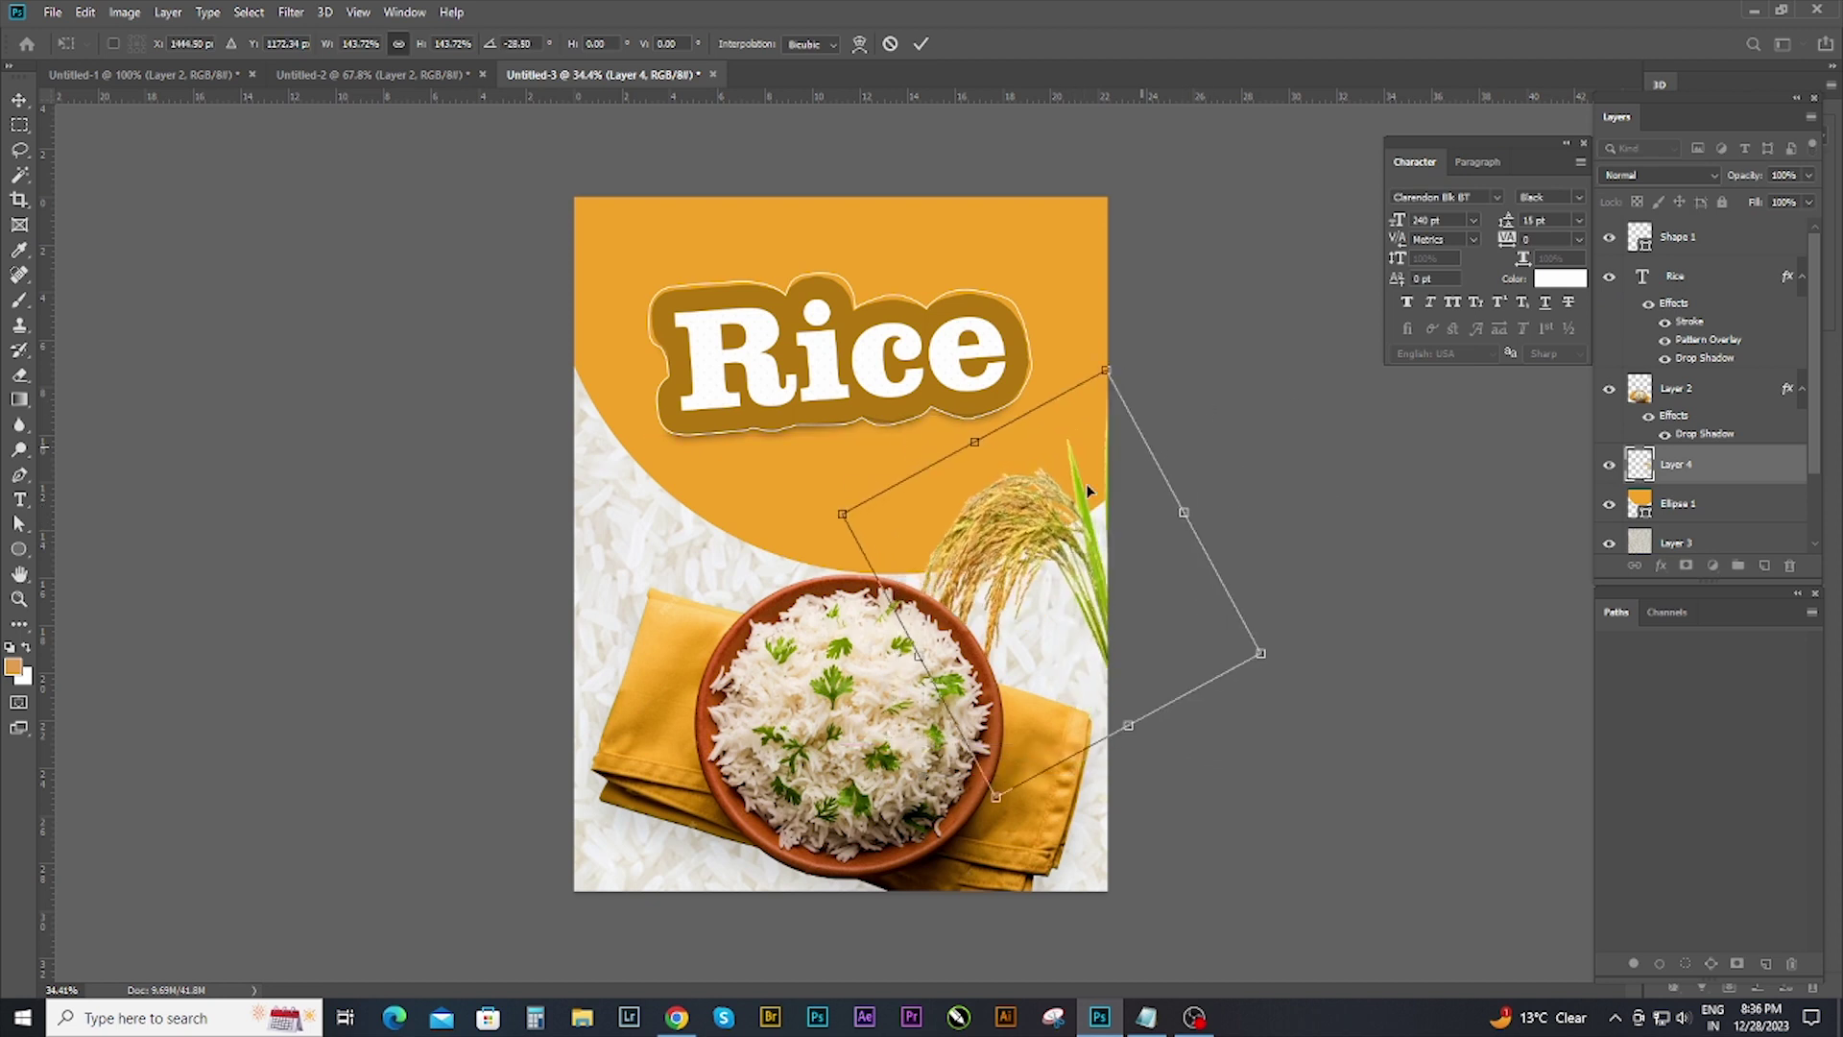
mouse_move(1069, 499)
mouse_down()
mouse_move(1054, 502)
mouse_move(1118, 480)
mouse_move(1208, 522)
mouse_up()
drag(1238, 537, 1254, 586)
mouse_move(1100, 557)
mouse_down()
mouse_move(1108, 595)
mouse_move(1104, 495)
mouse_up()
mouse_move(1272, 547)
mouse_down()
mouse_move(1191, 510)
mouse_move(1083, 541)
mouse_move(633, 734)
mouse_up()
key(Return)
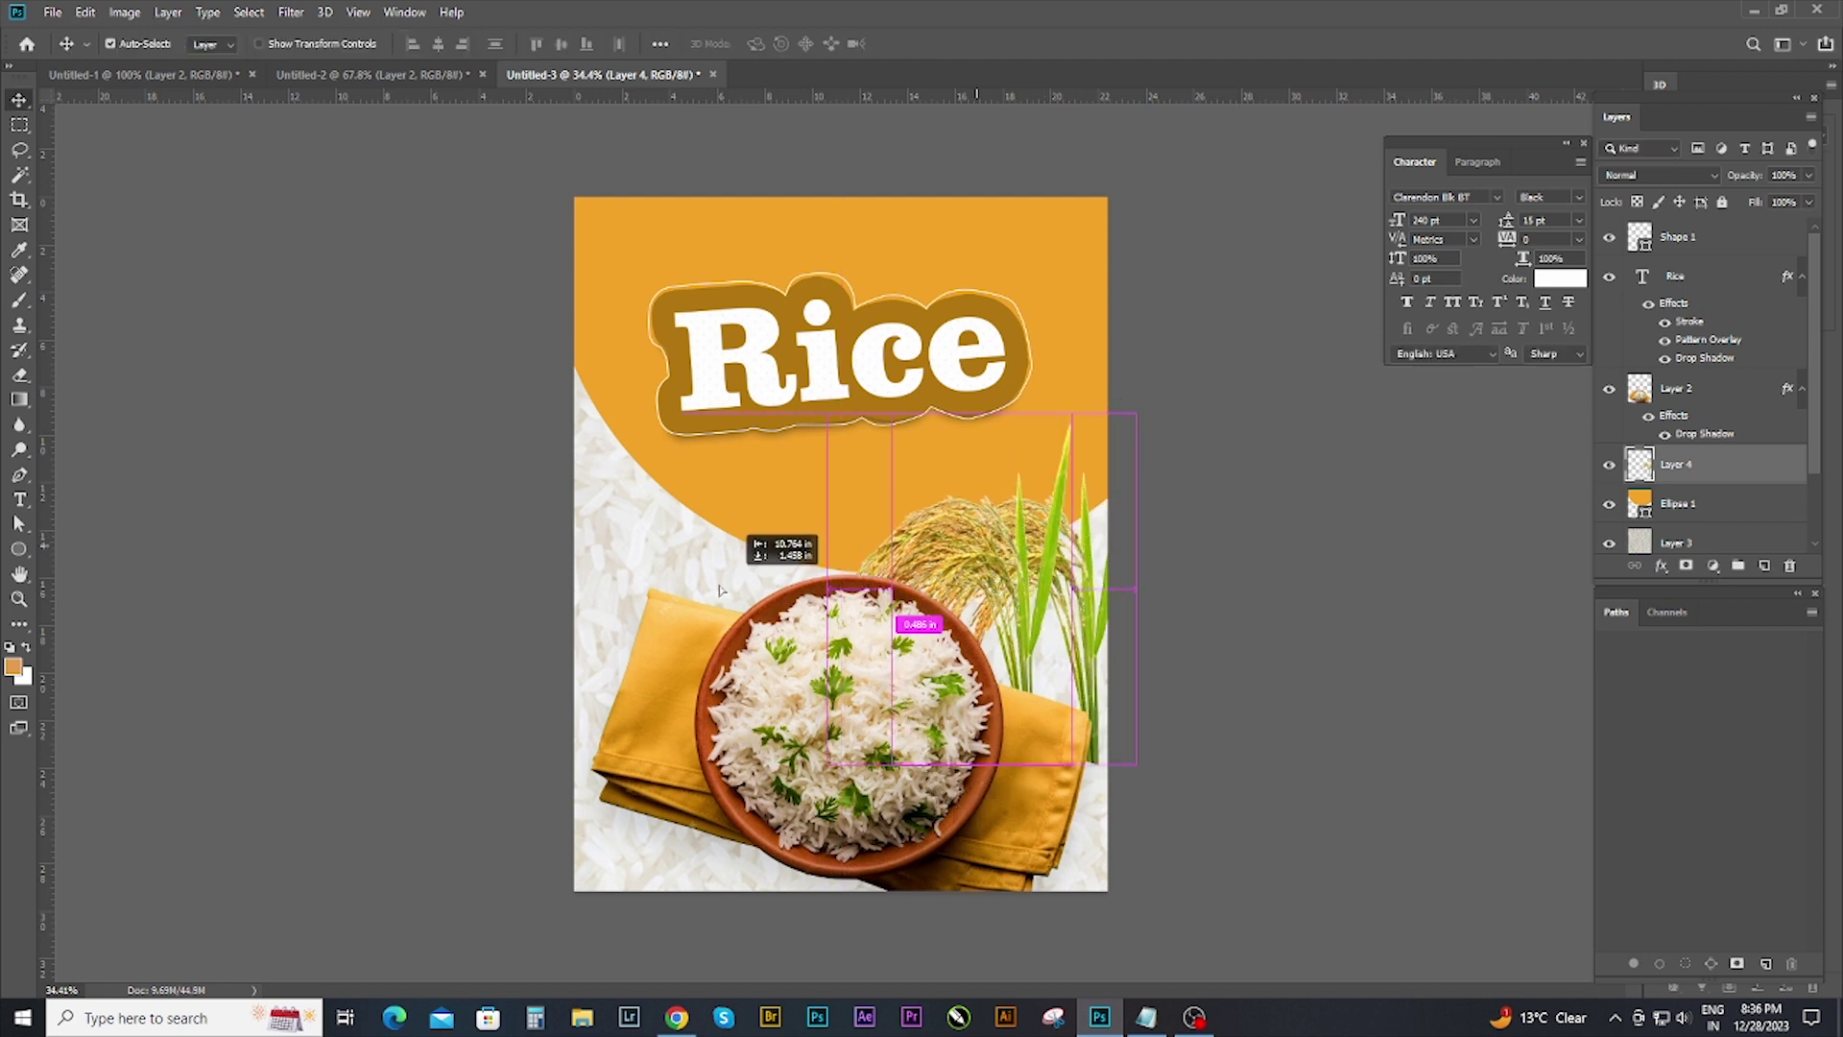
Flip the stalk copy horizontally, rotate it about 31° and place it at the lower left.
key(ctrl+t)
drag(1709, 466, 1700, 379)
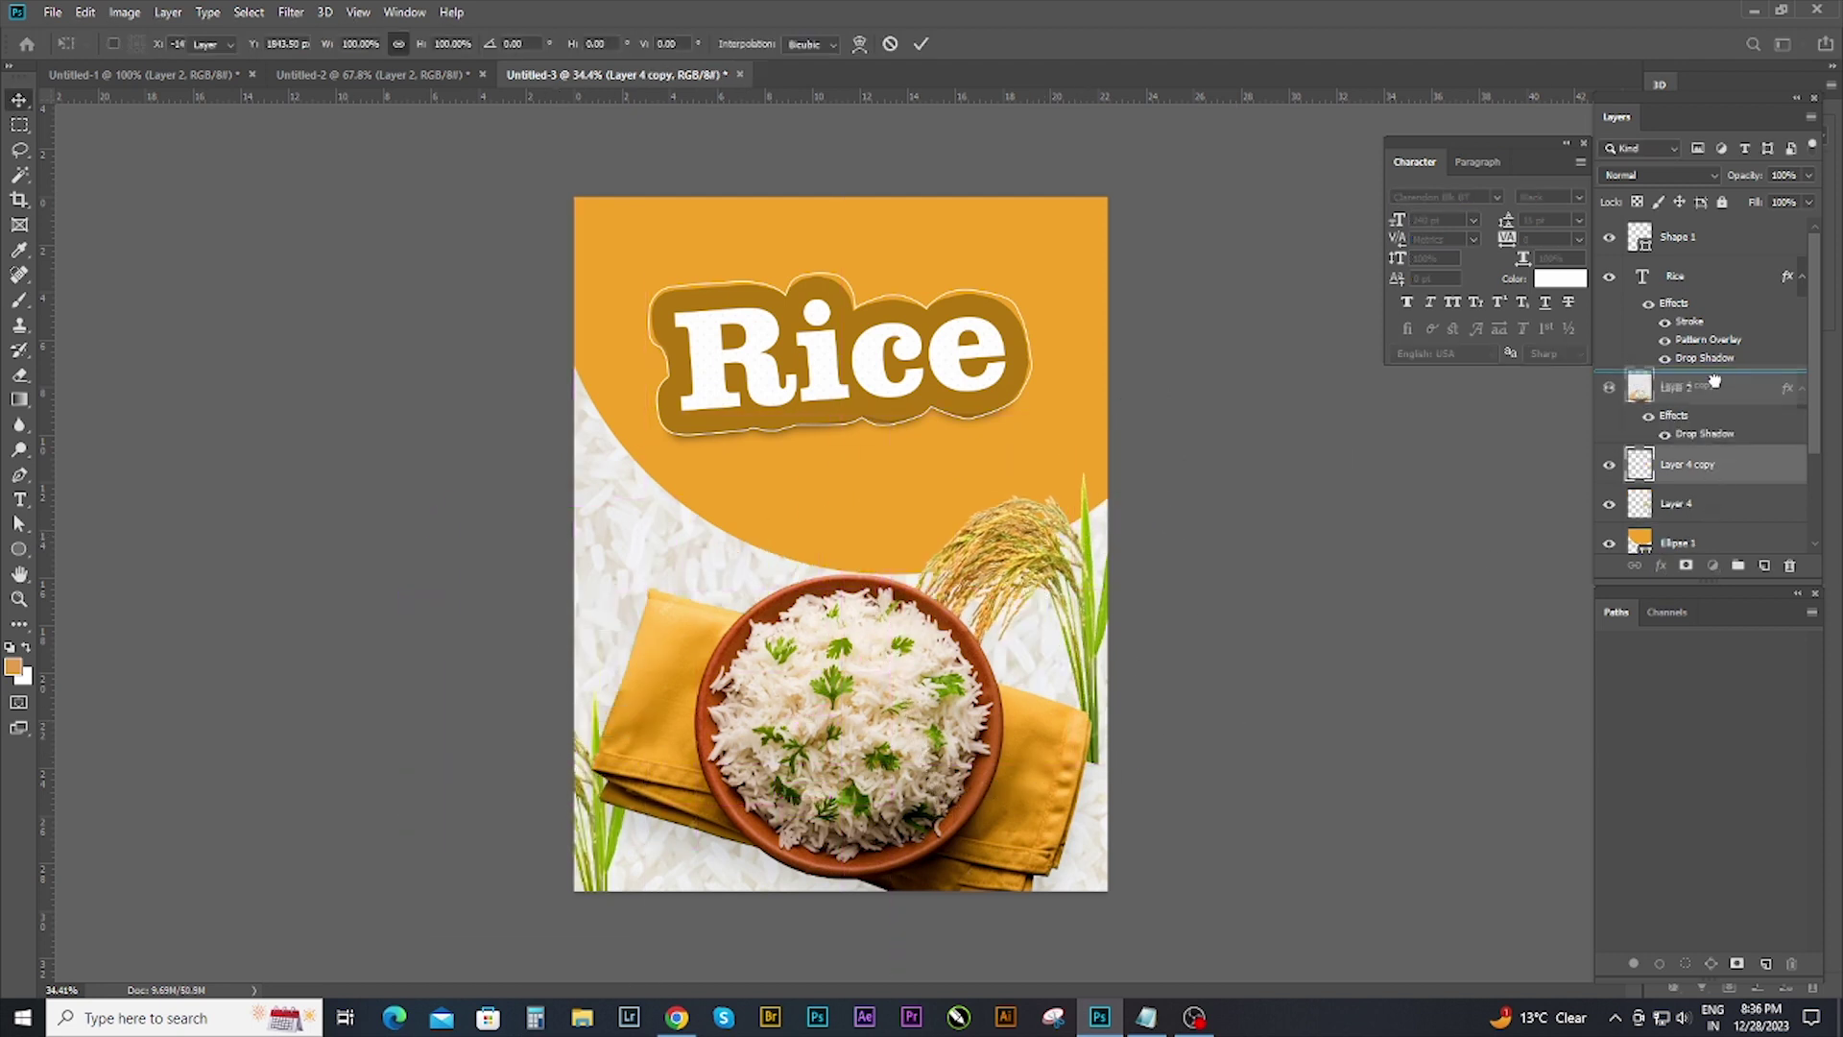
key(ctrl+t)
drag(672, 825, 652, 903)
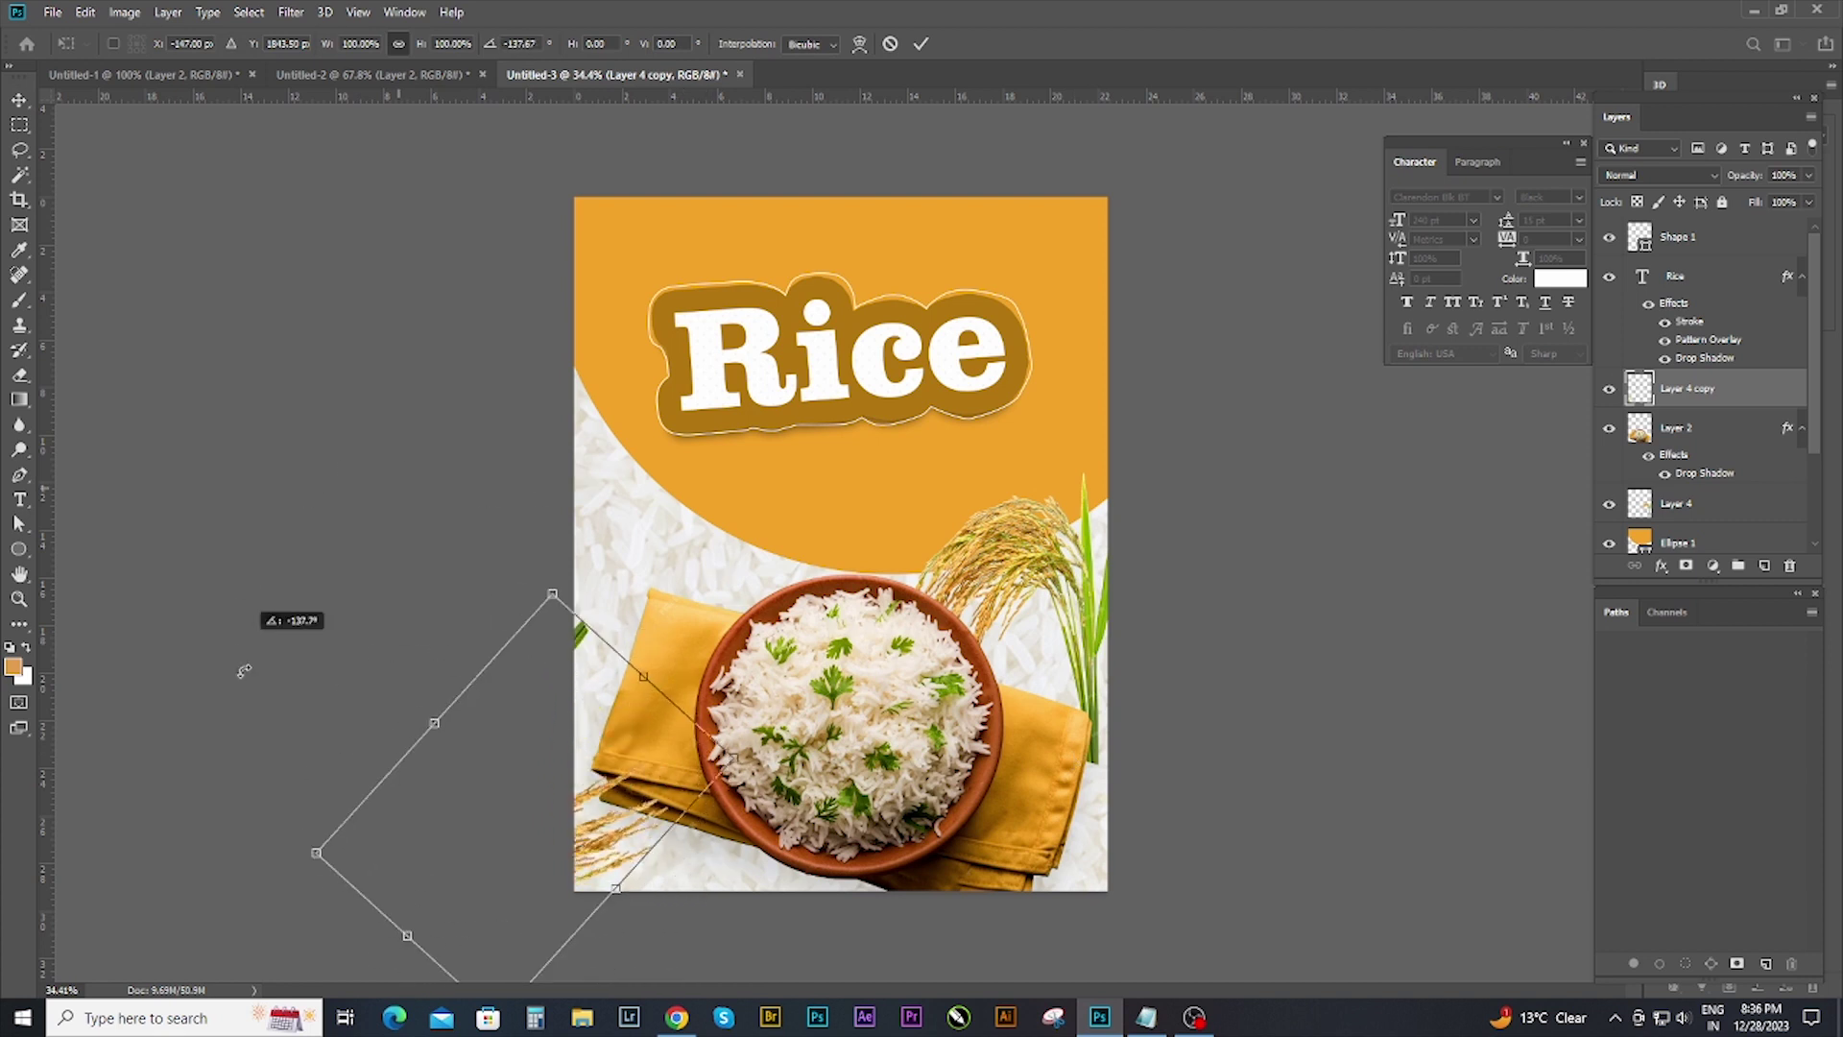
drag(560, 788, 582, 659)
right_click(583, 659)
click(563, 645)
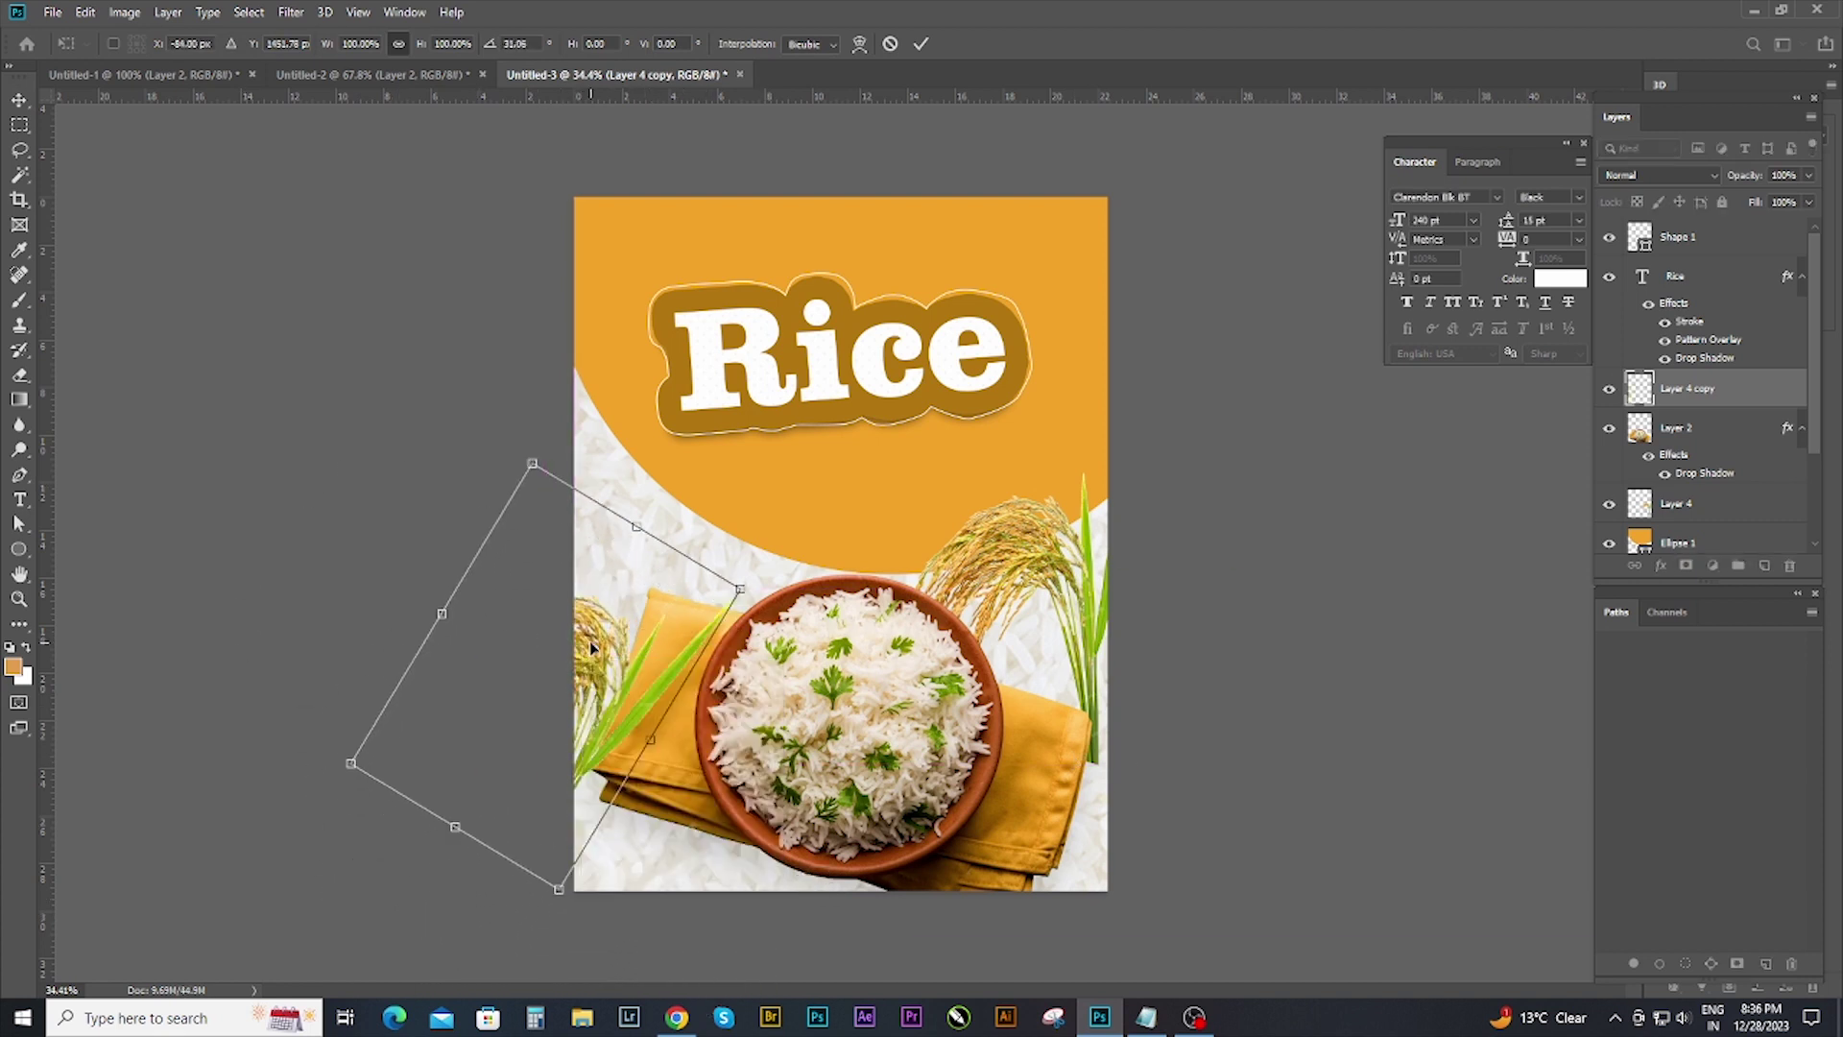
right_click(591, 647)
click(663, 882)
mouse_move(622, 650)
mouse_down()
mouse_move(622, 727)
mouse_move(590, 736)
mouse_up()
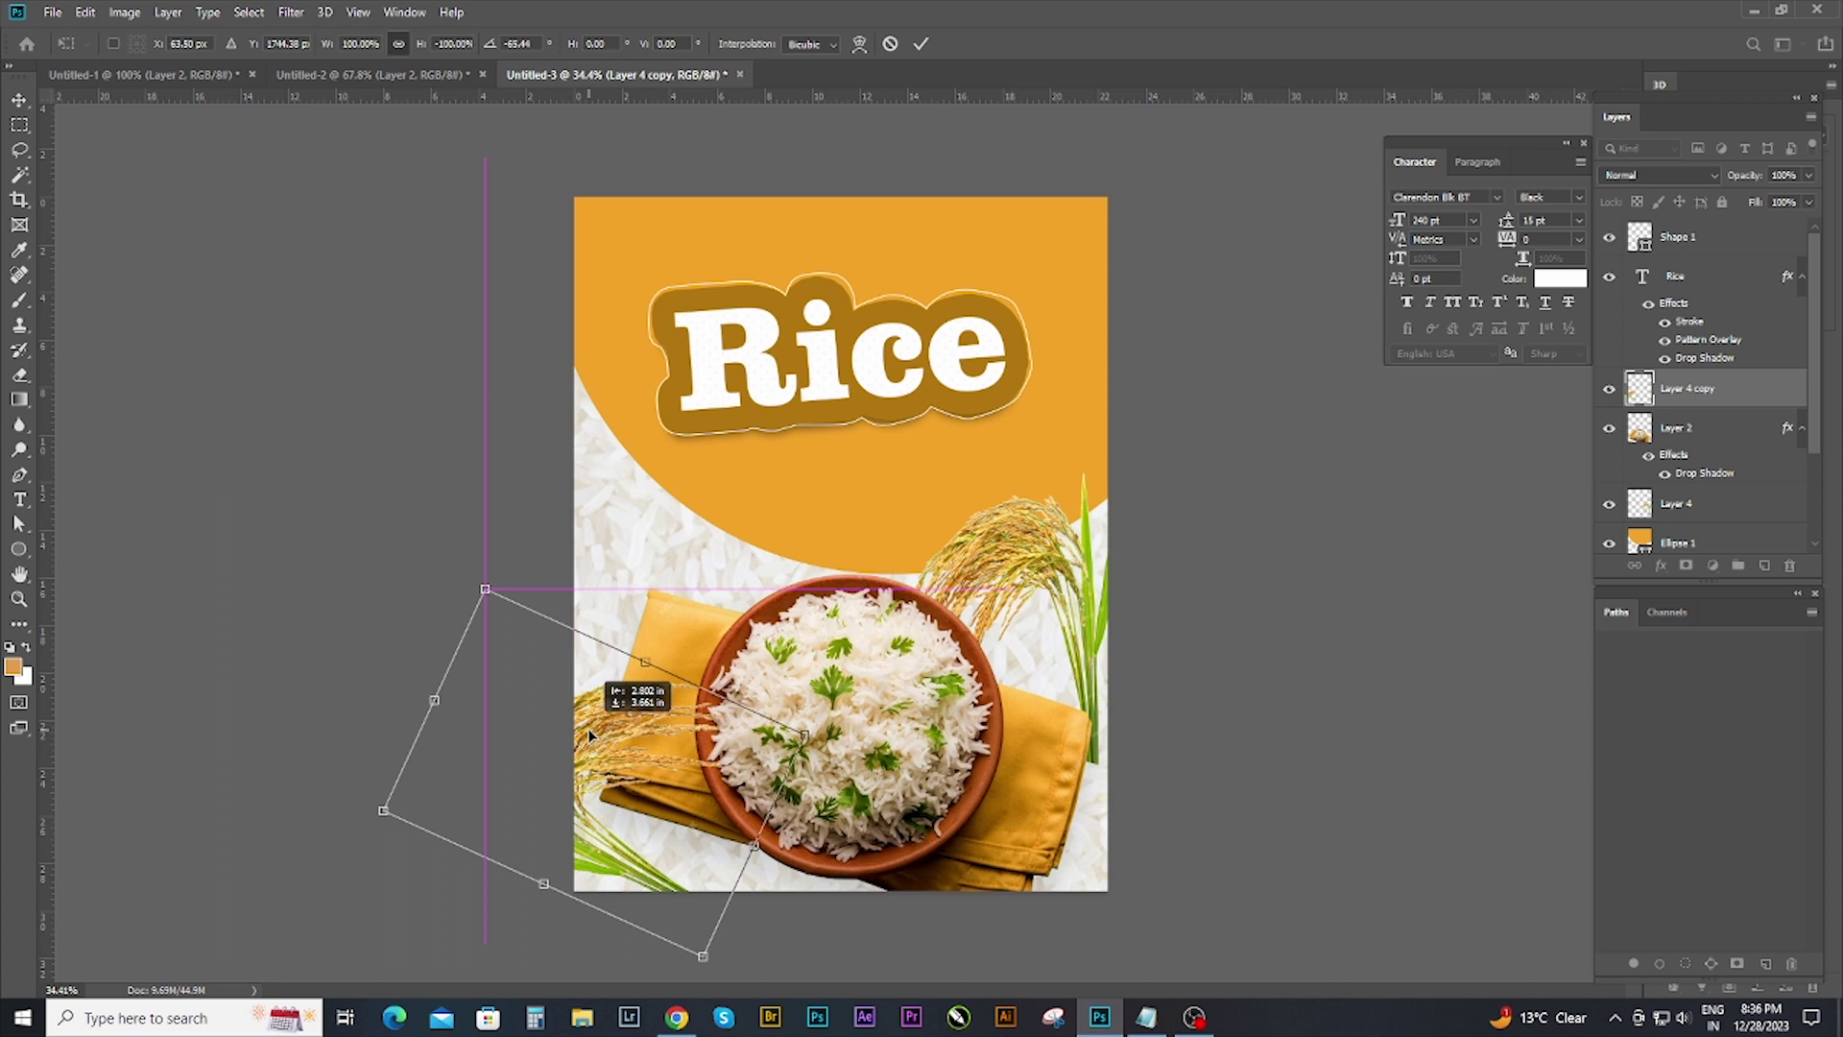
key(Return)
Tilt and slightly shrink the original right-side stalks on Layer 4.
scroll(845, 547, down, 1)
click(1046, 550)
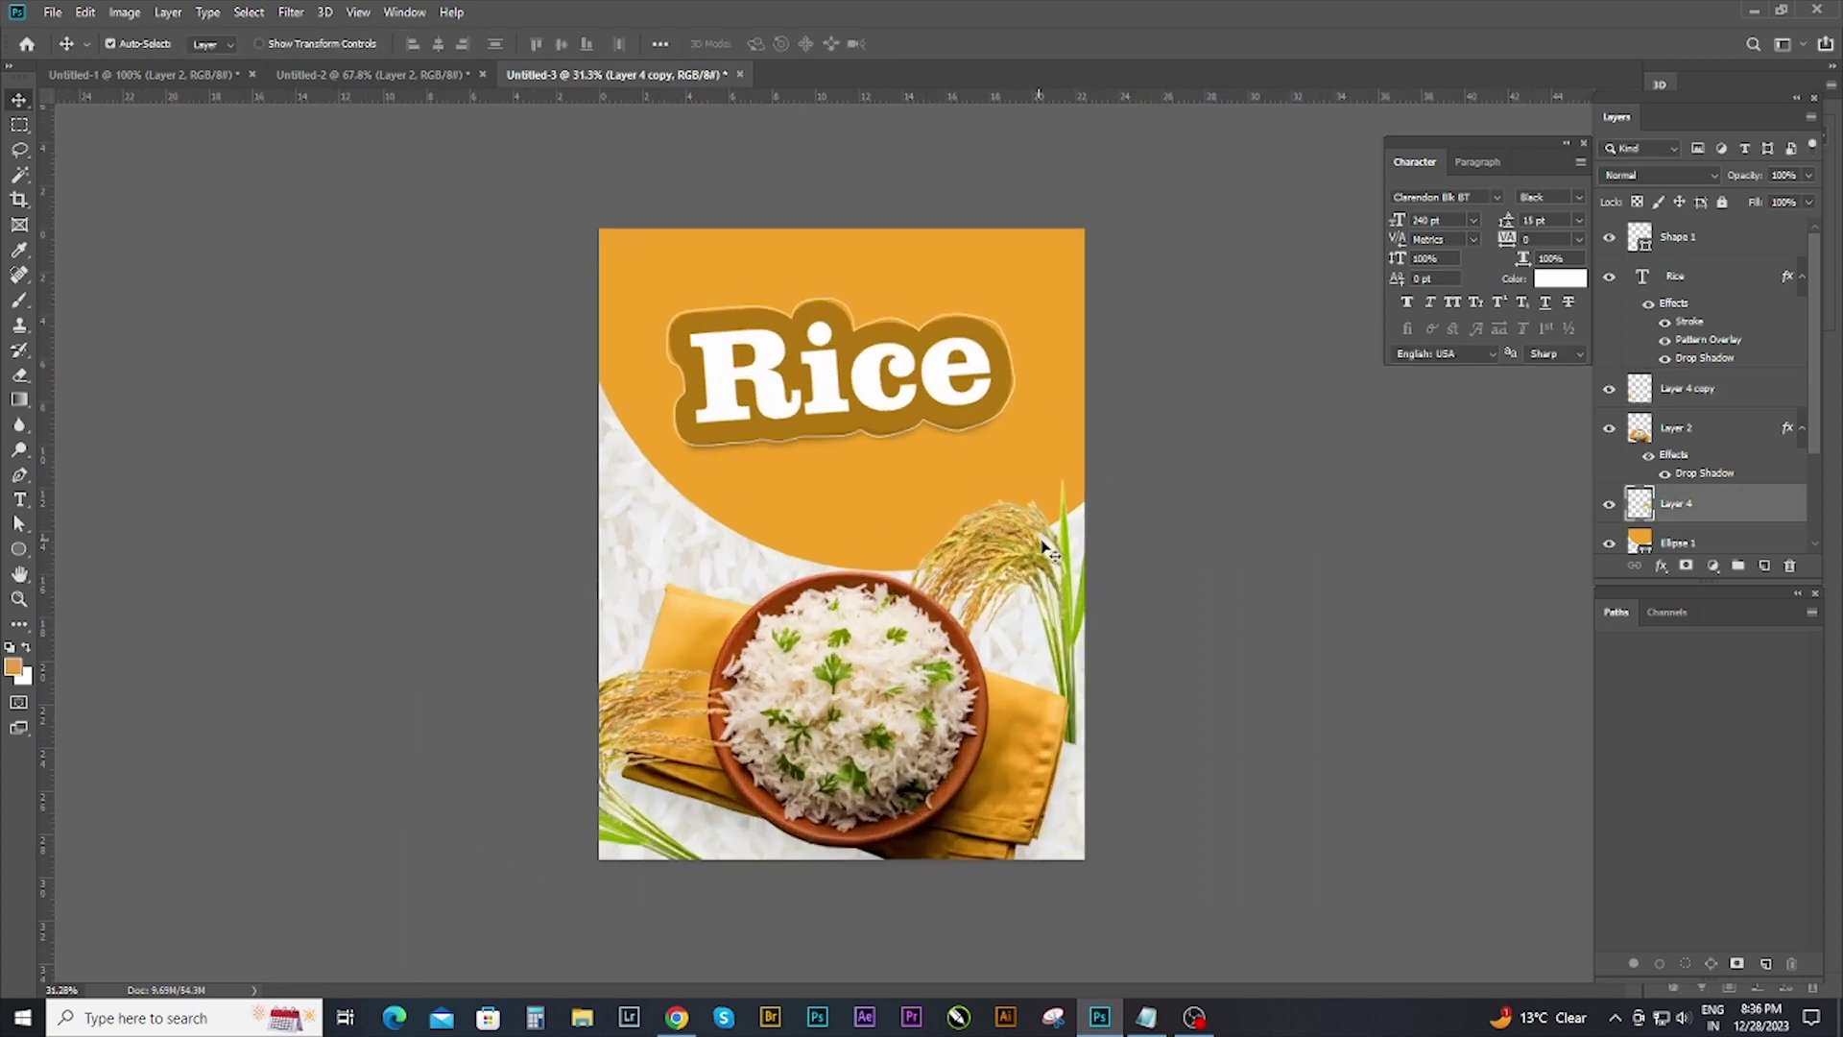
drag(1046, 549, 1061, 518)
key(ctrl+t)
drag(1131, 588, 1120, 534)
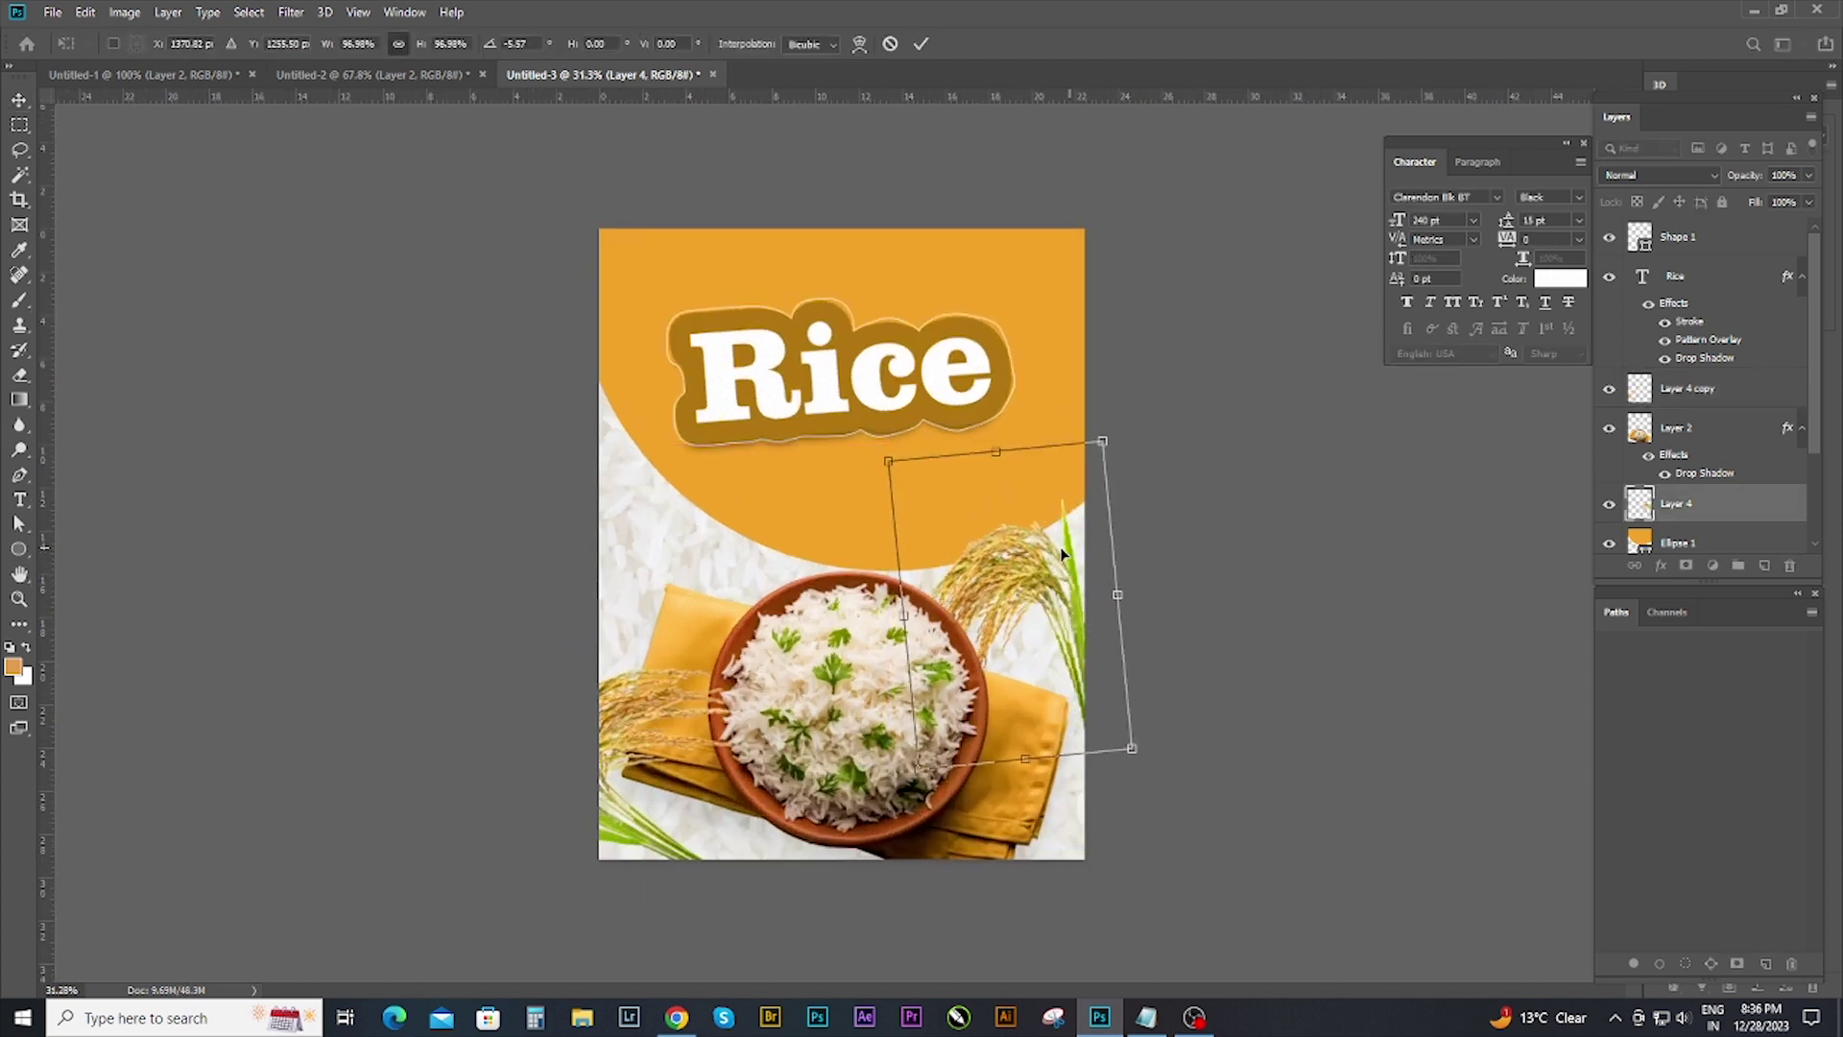
key(Return)
Try moving Layer 4 above Layer 4 copy, undo the reorder, and deselect.
scroll(1061, 561, up, 3)
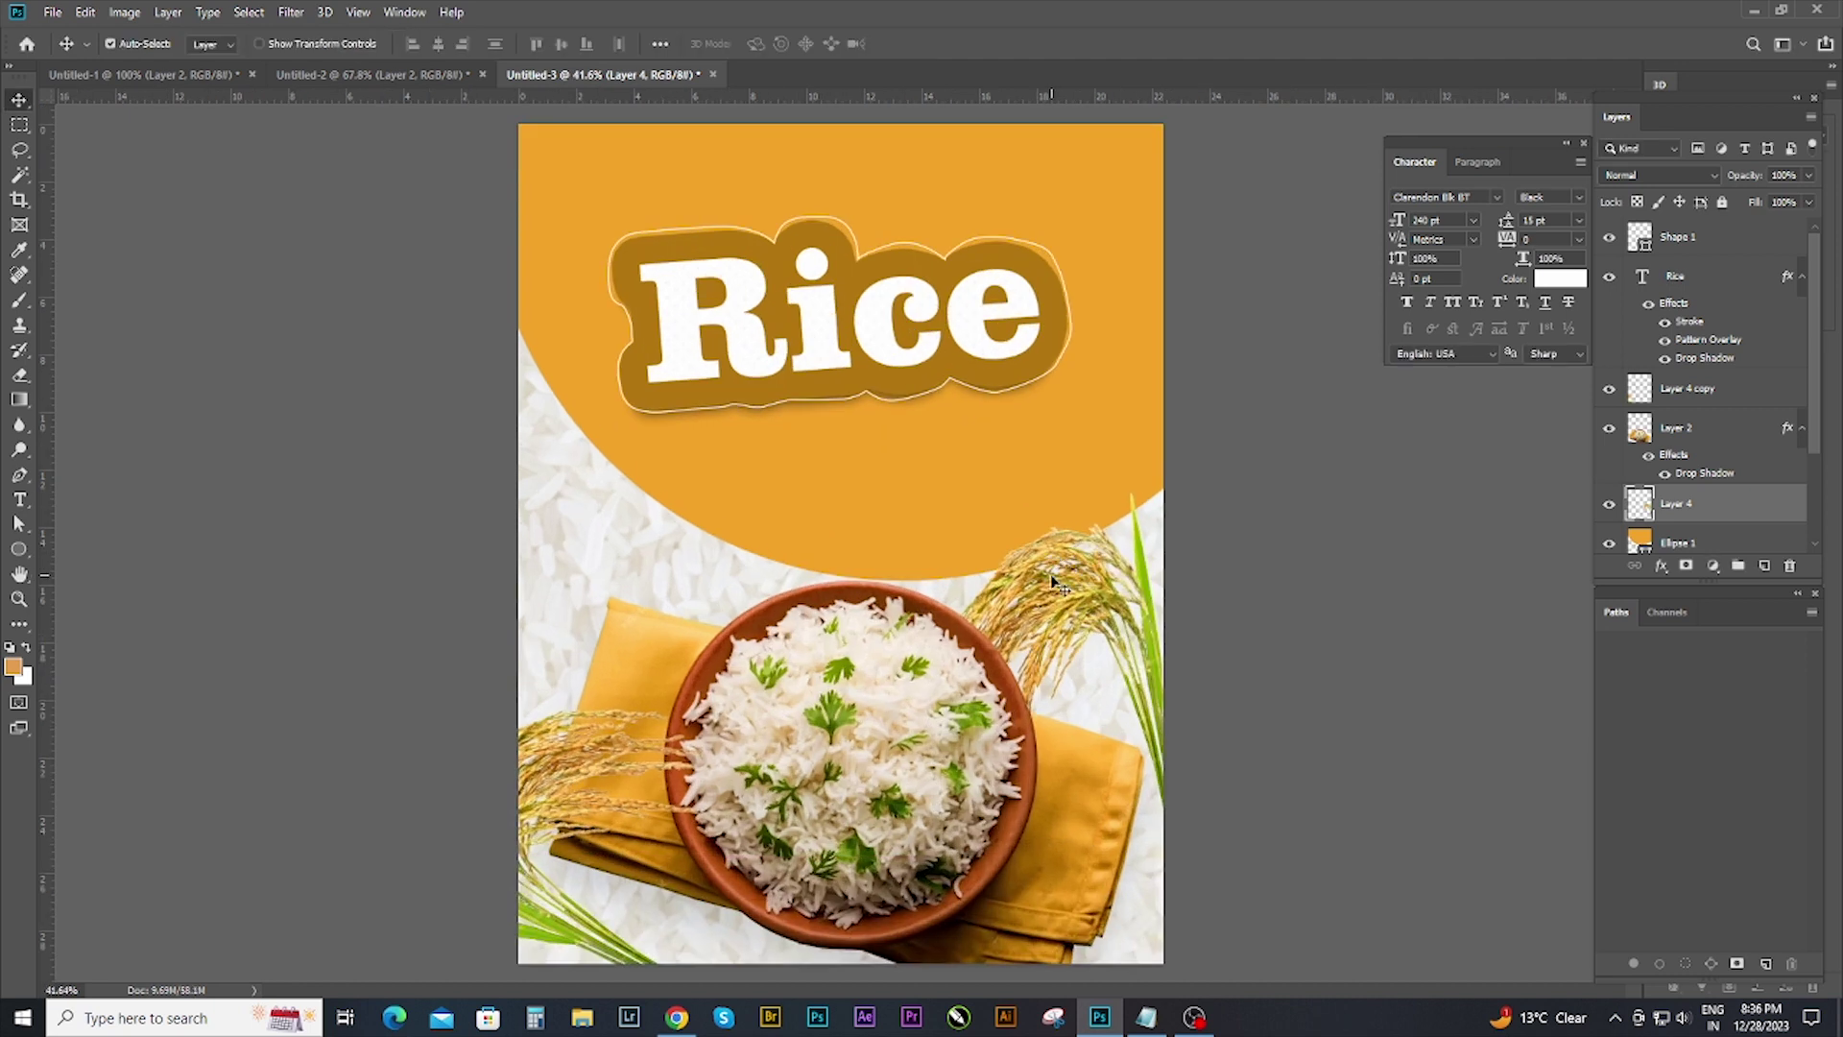
drag(1773, 494, 1757, 384)
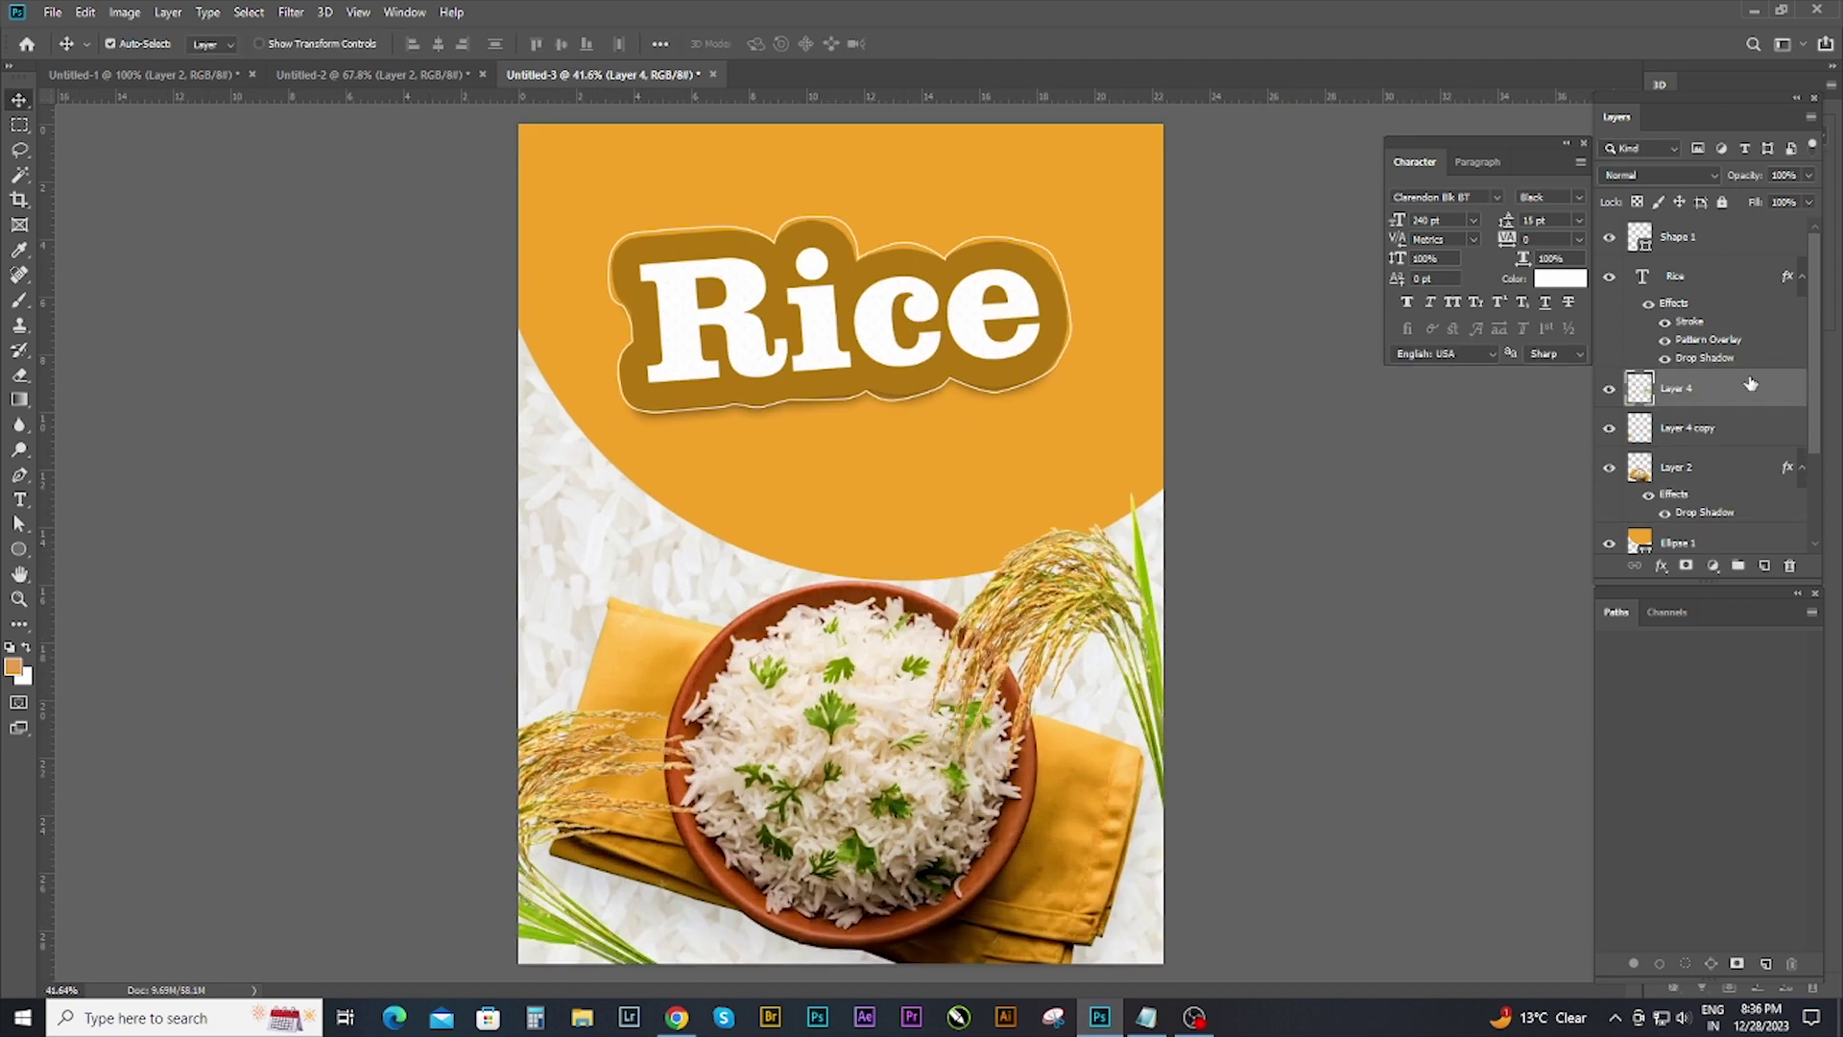
scroll(1258, 716, down, 3)
key(ctrl+bracketleft)
key(ctrl+bracketleft)
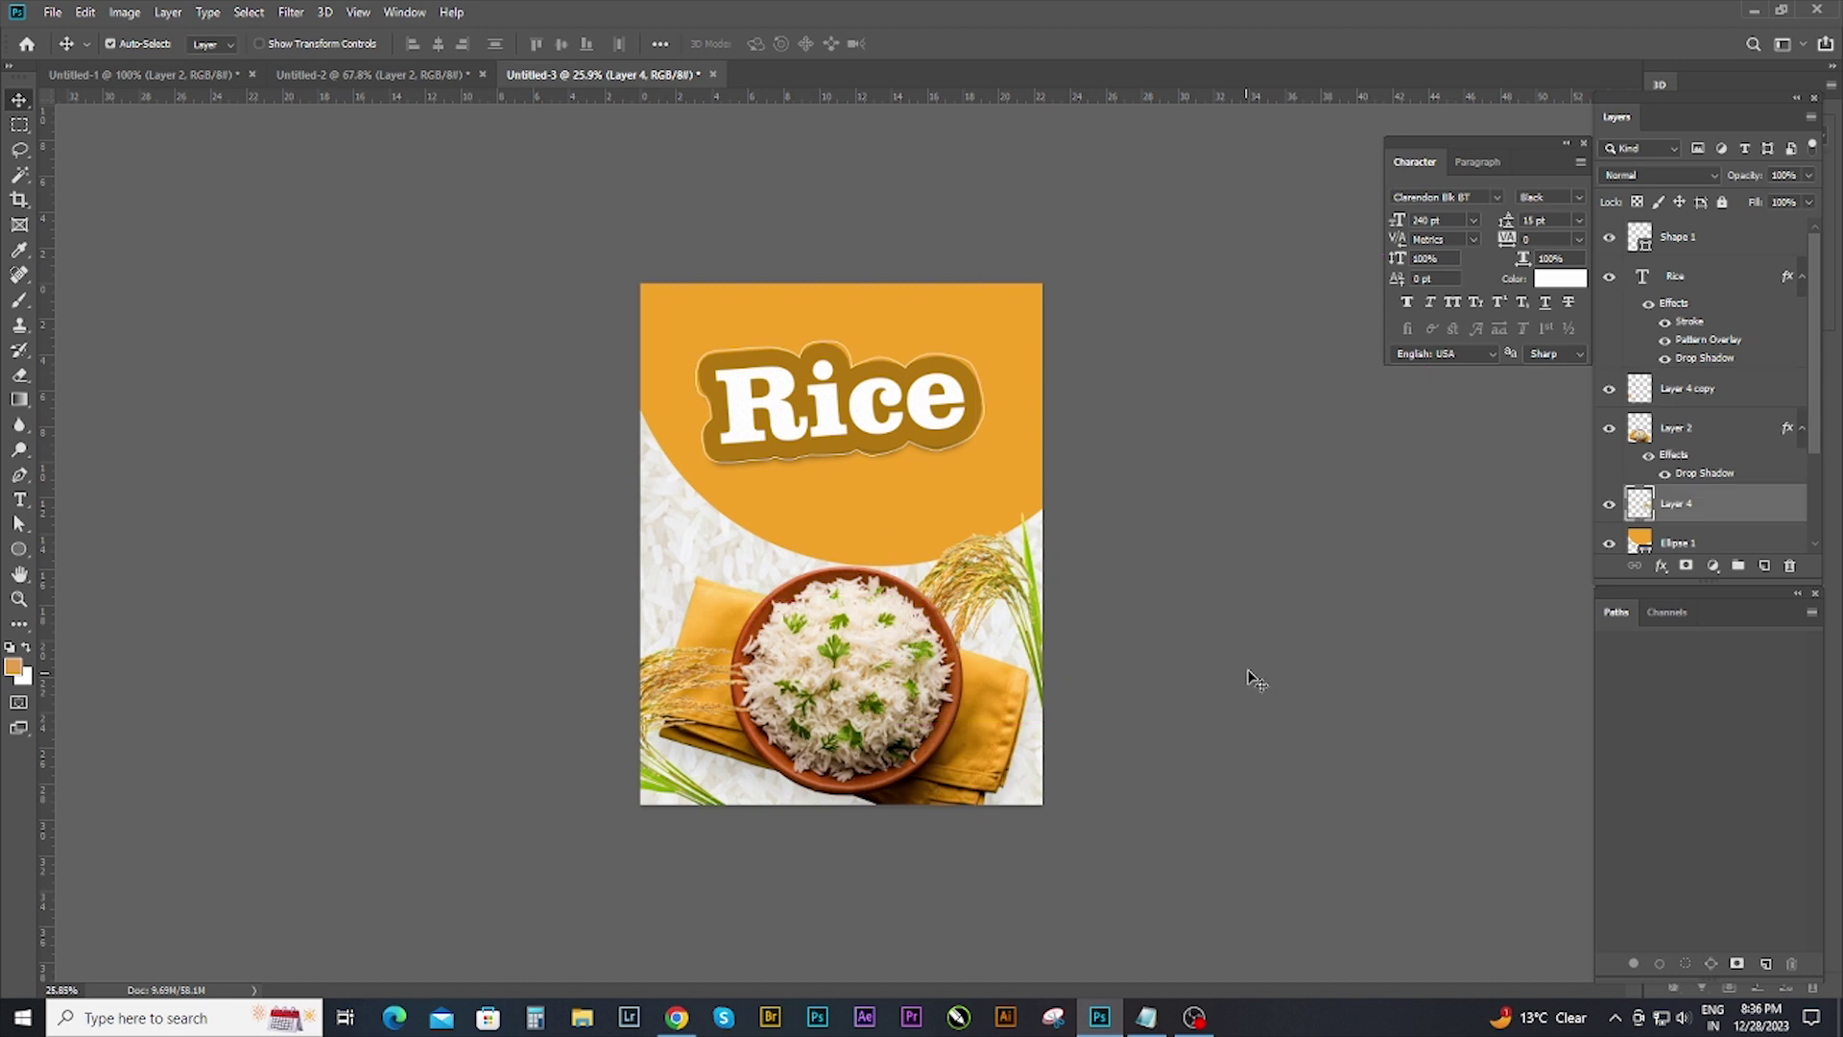
click(1253, 692)
scroll(864, 480, up, 3)
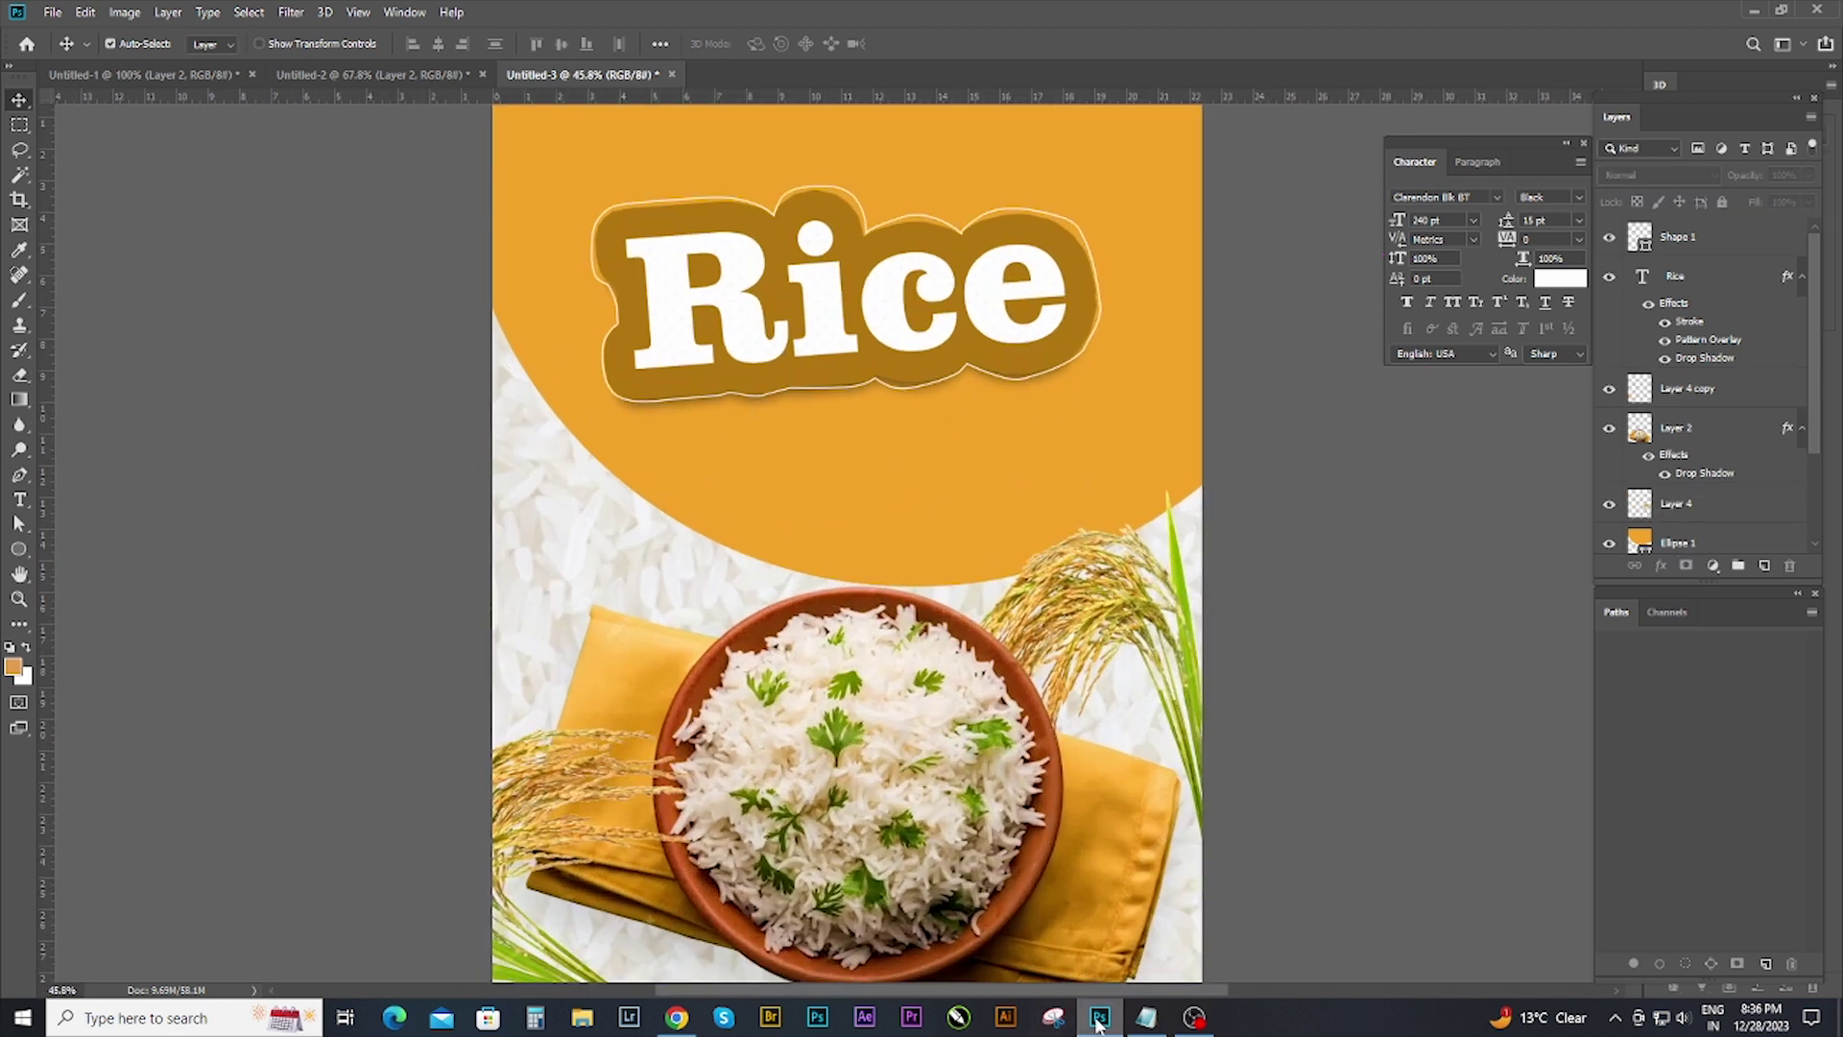
Paste the copied 'Professional Rice Packaging Design' line below the Rice title and set it in Arial.
click(1147, 1018)
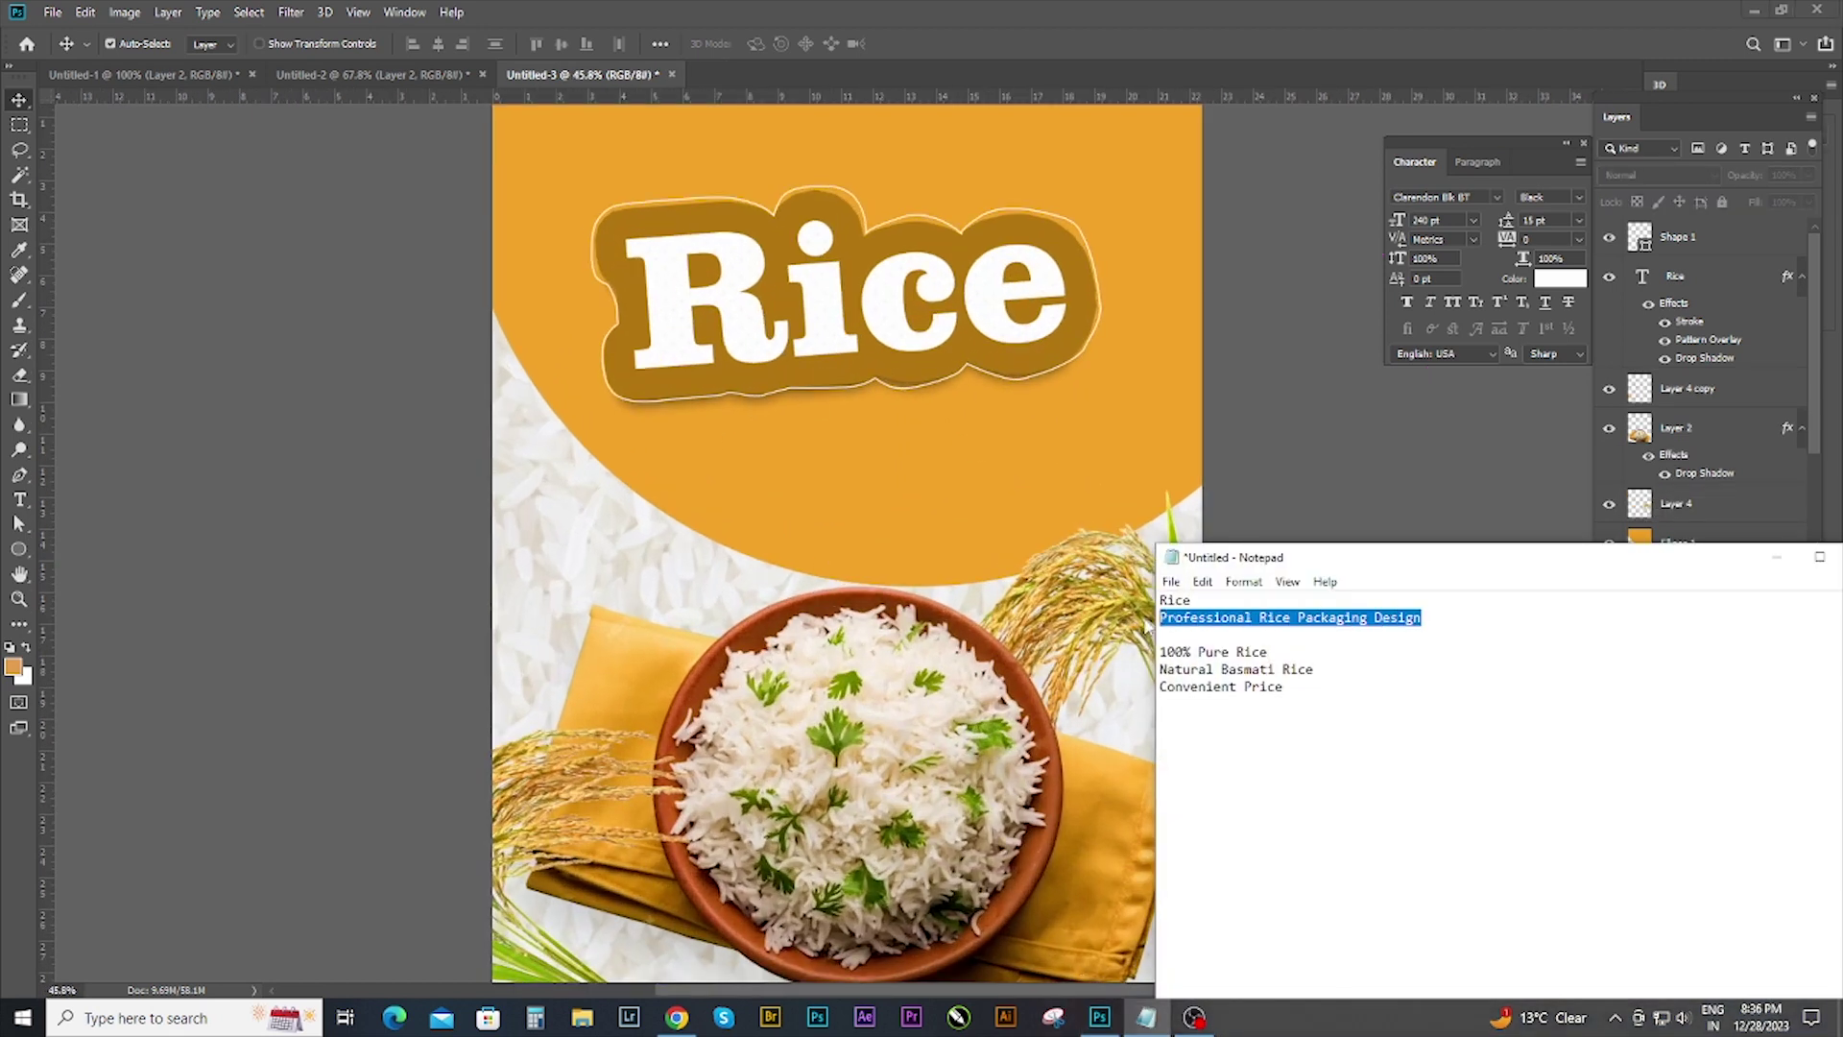
click(455, 503)
scroll(617, 452, up, 1)
key(t)
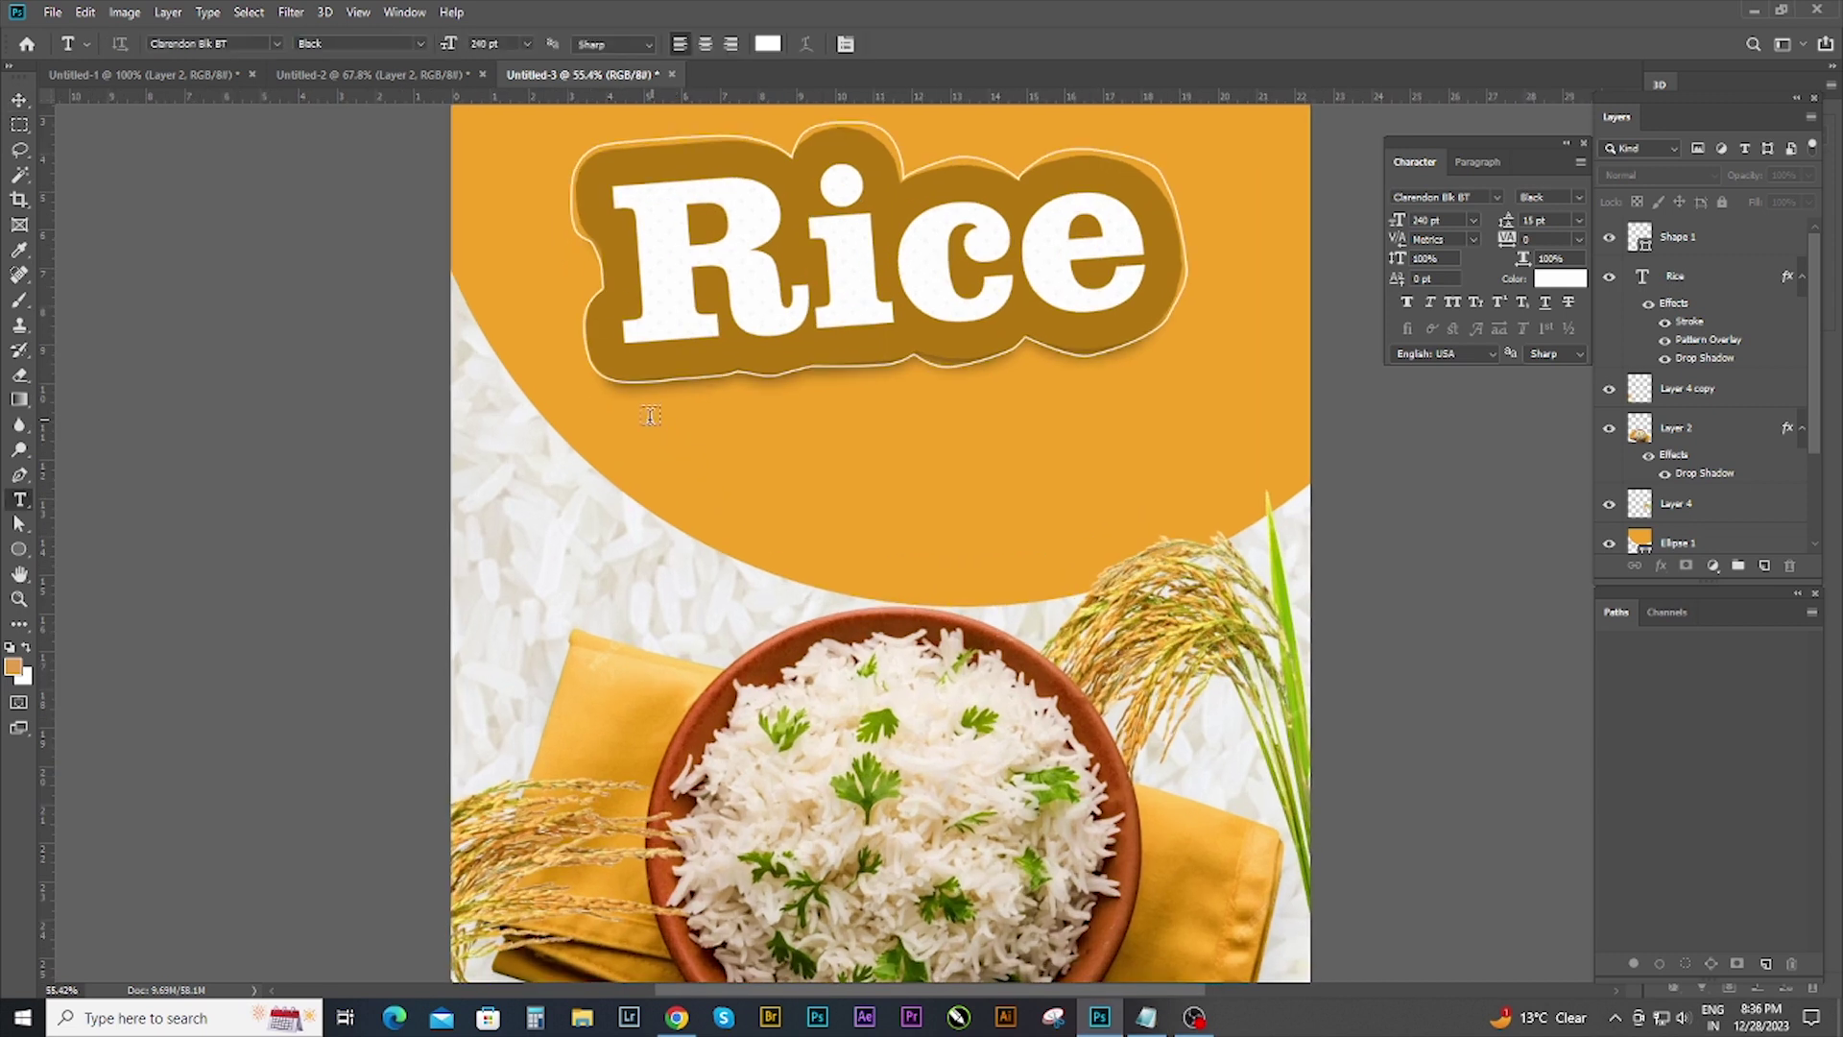
click(643, 419)
key(ctrl+v)
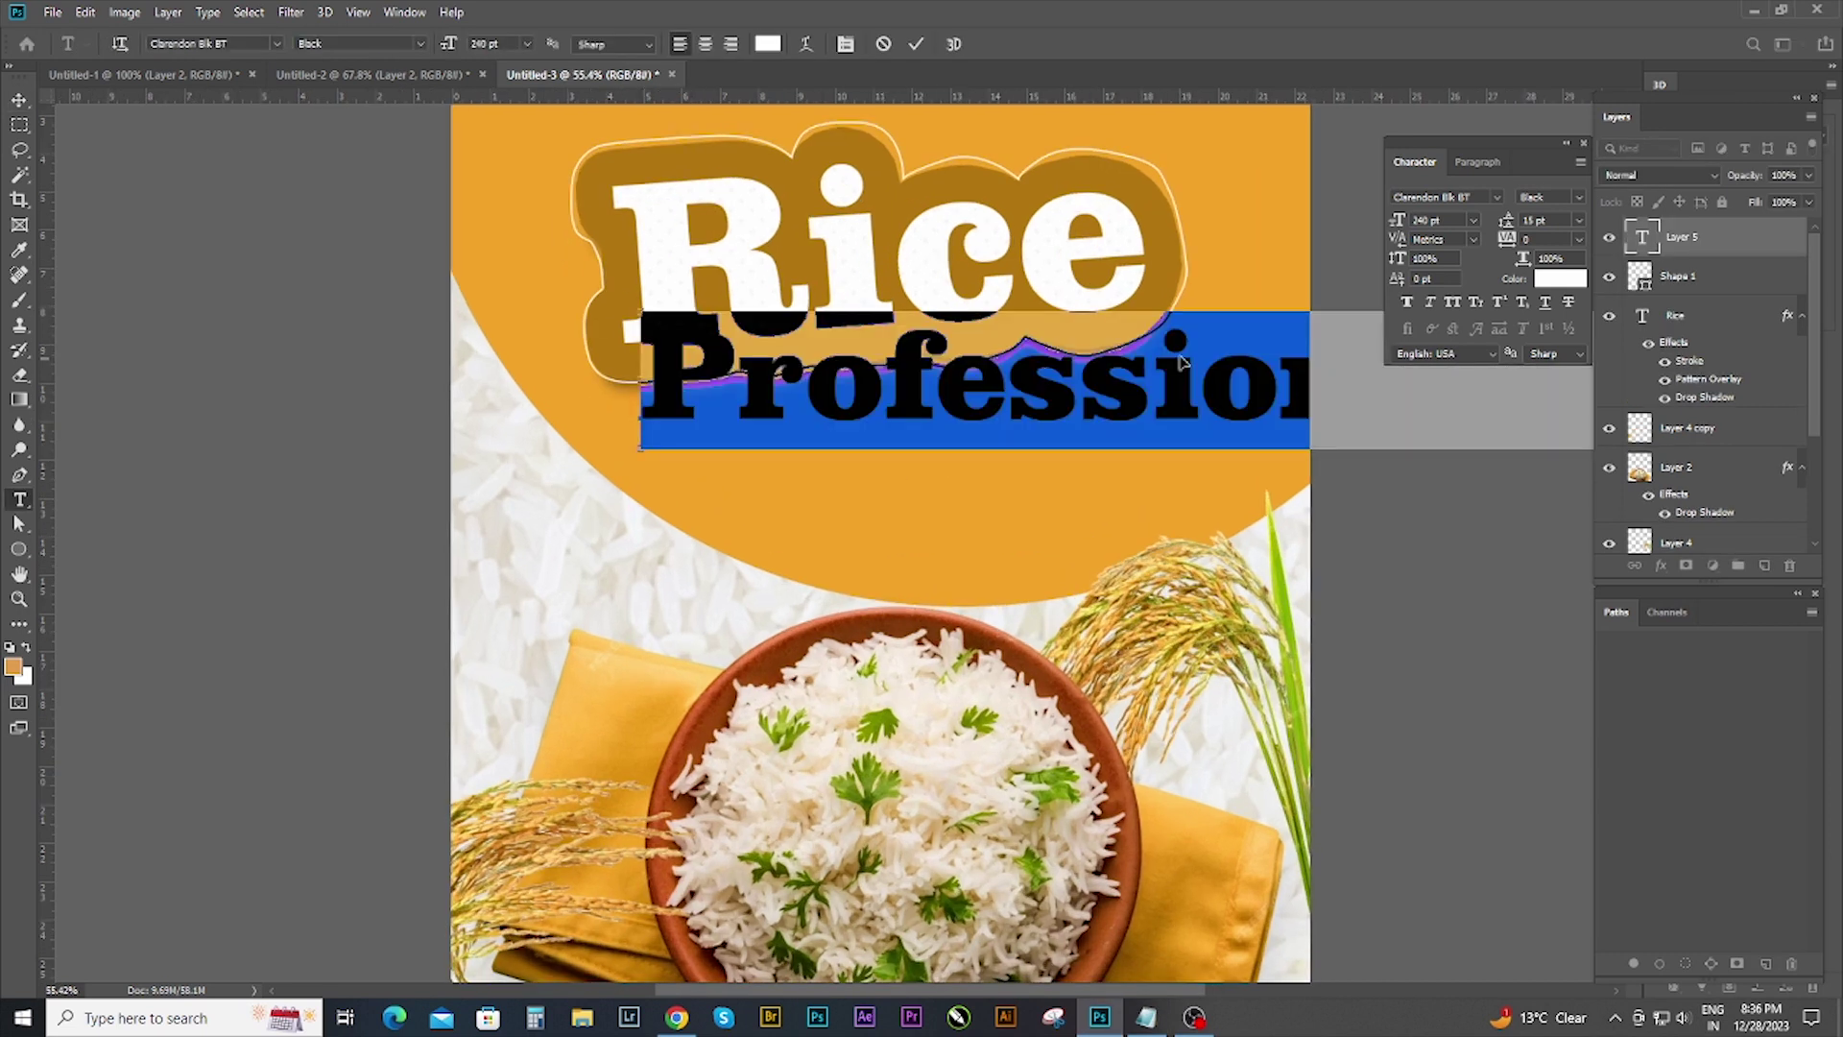
click(1495, 198)
click(1448, 235)
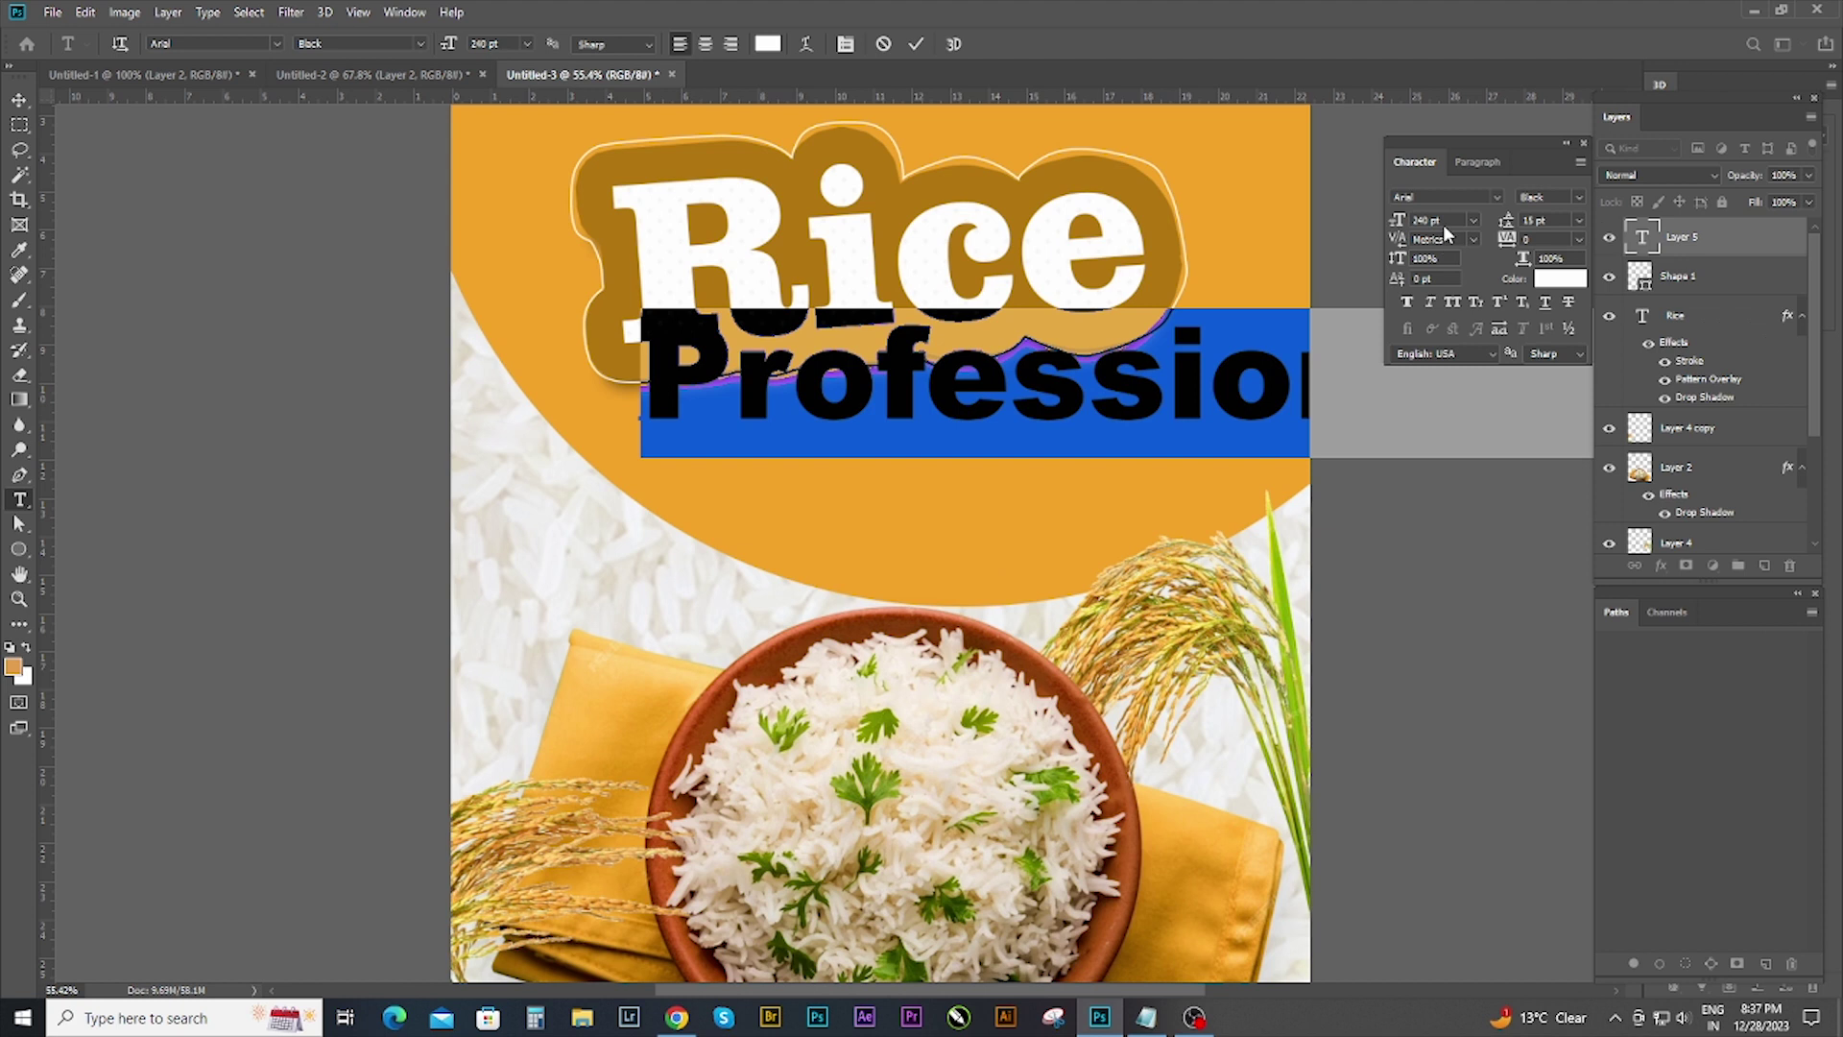
Scale the oversized tagline down to fit the poster and nudge it slightly lower.
click(19, 100)
key(ctrl+minus)
key(ctrl+t)
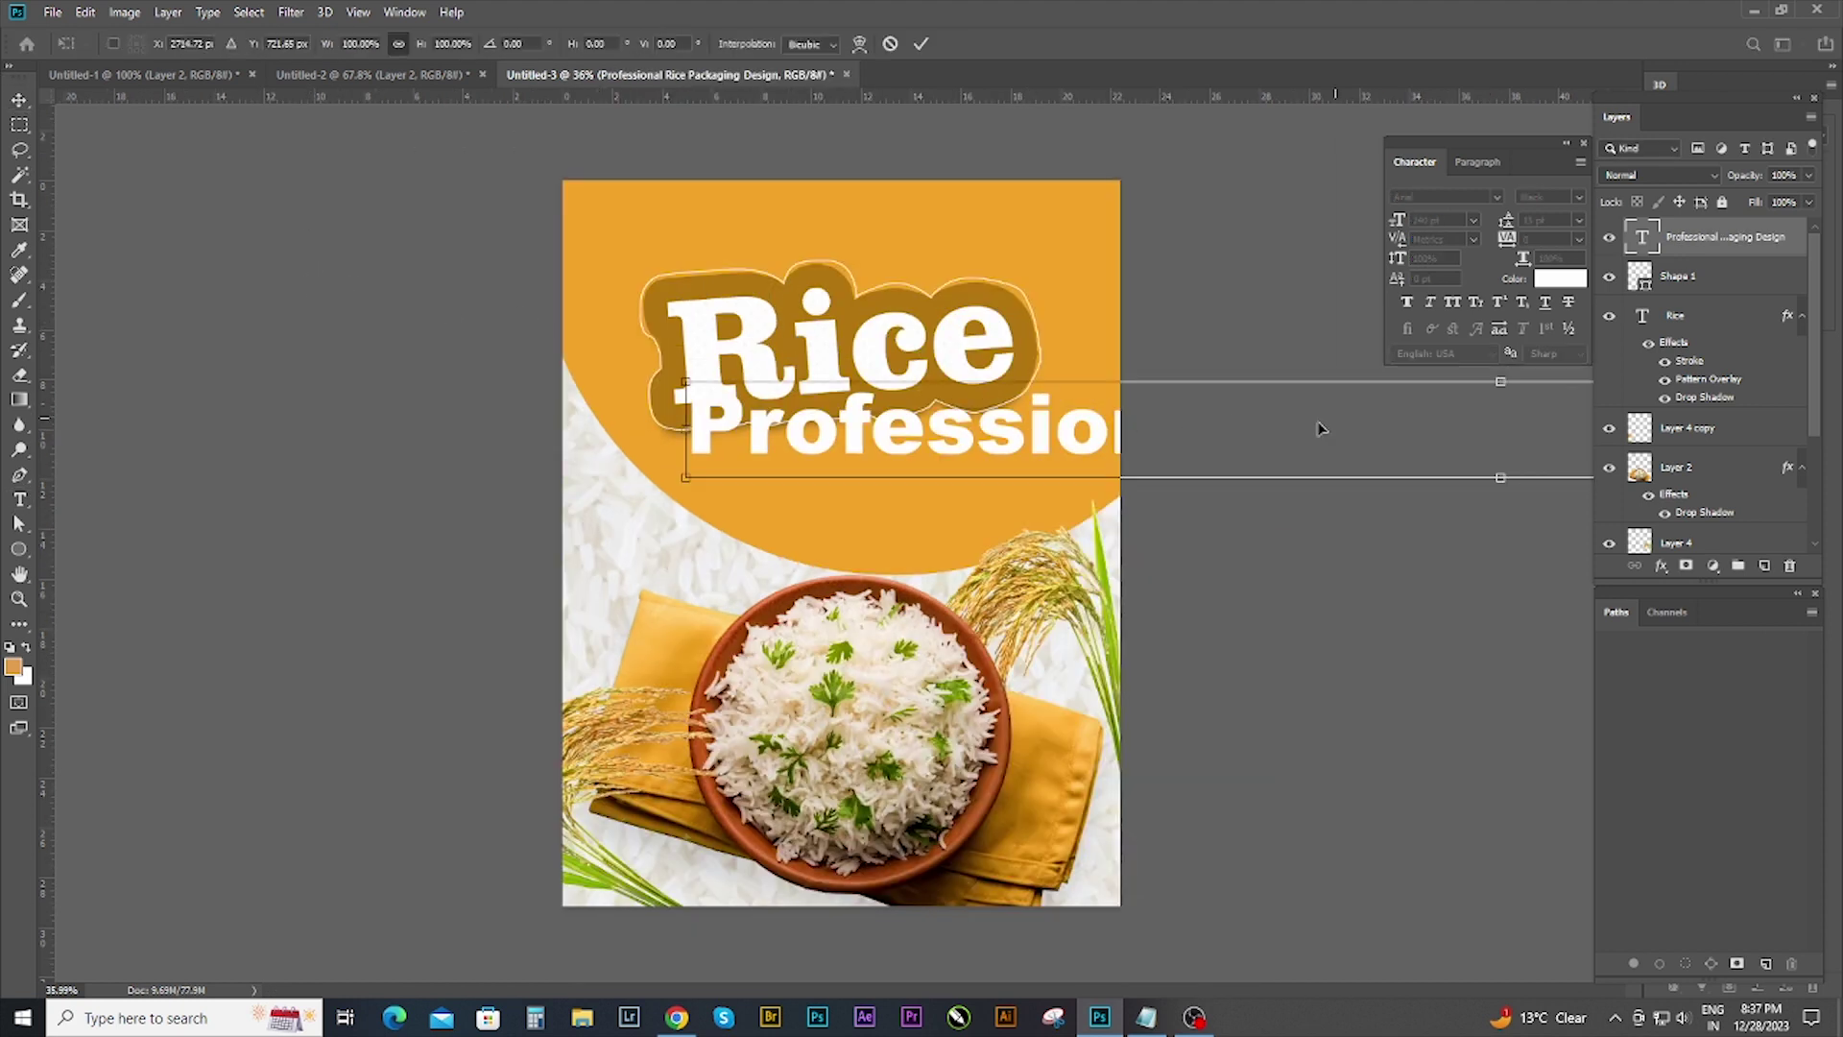
key(ctrl+minus)
drag(1408, 477, 1181, 554)
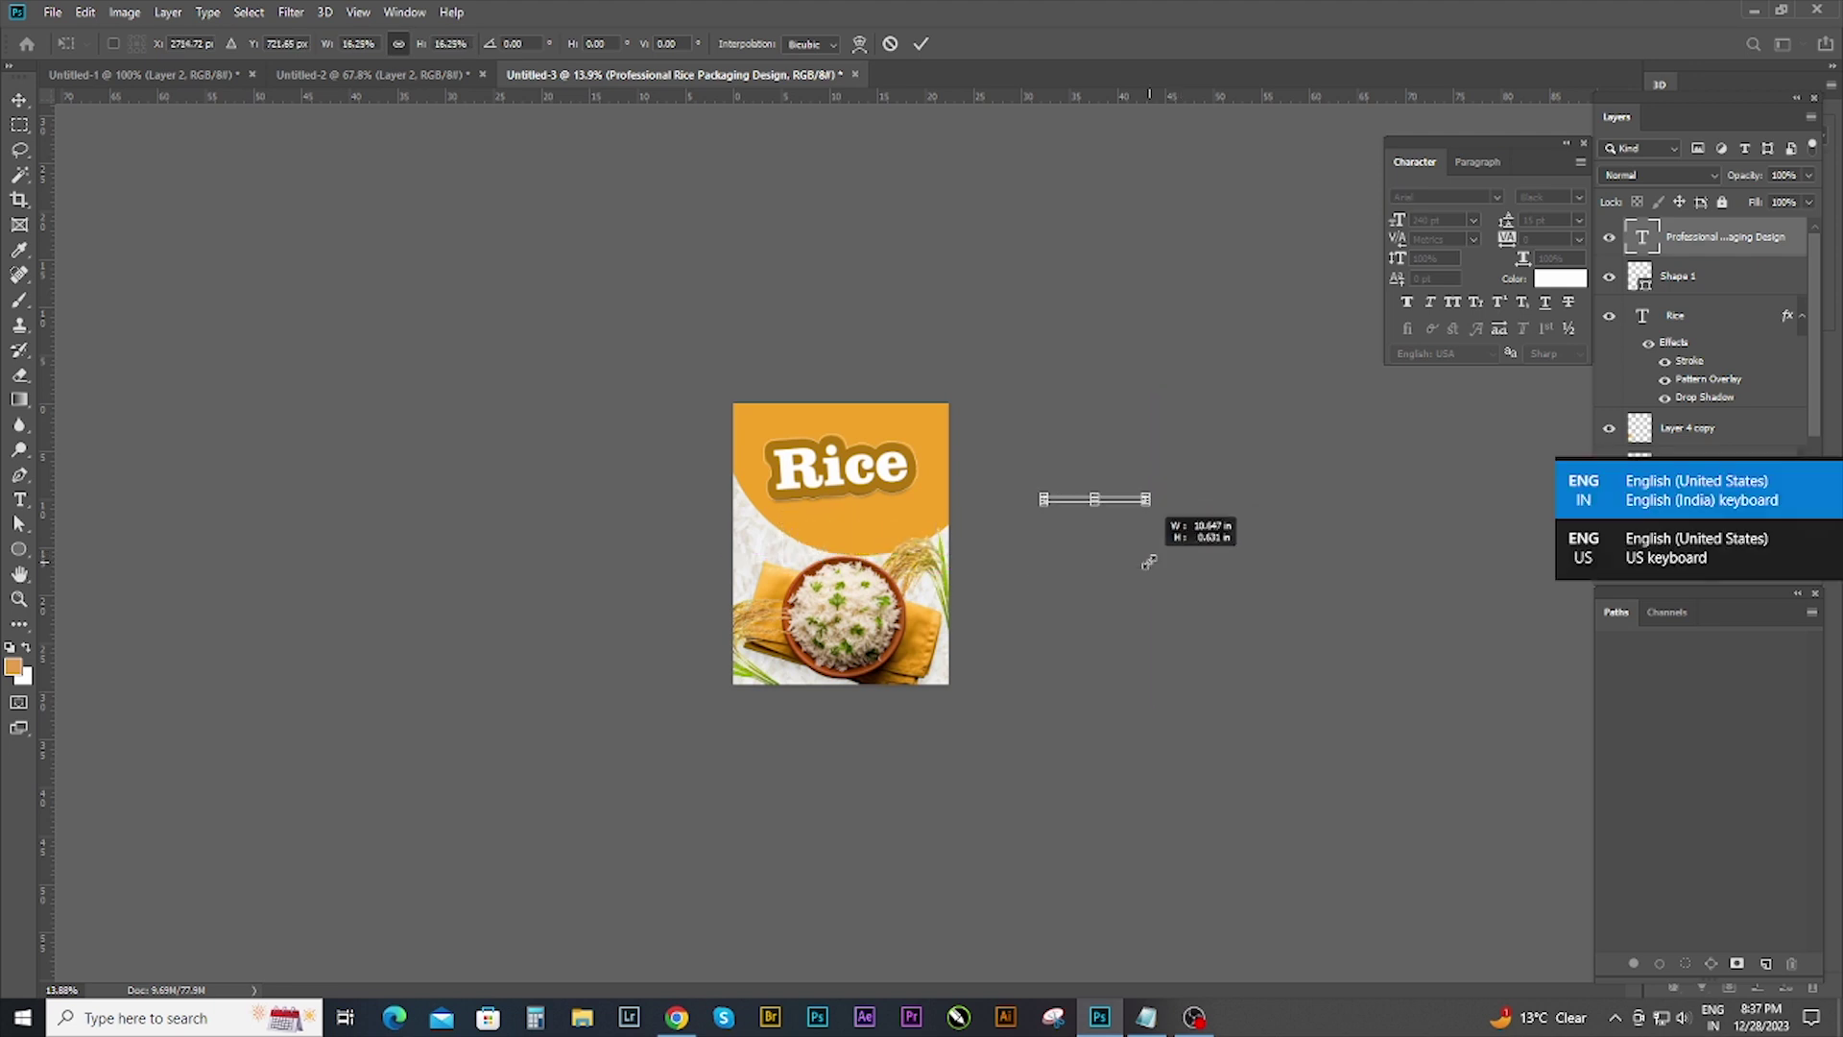
drag(1180, 554, 1100, 516)
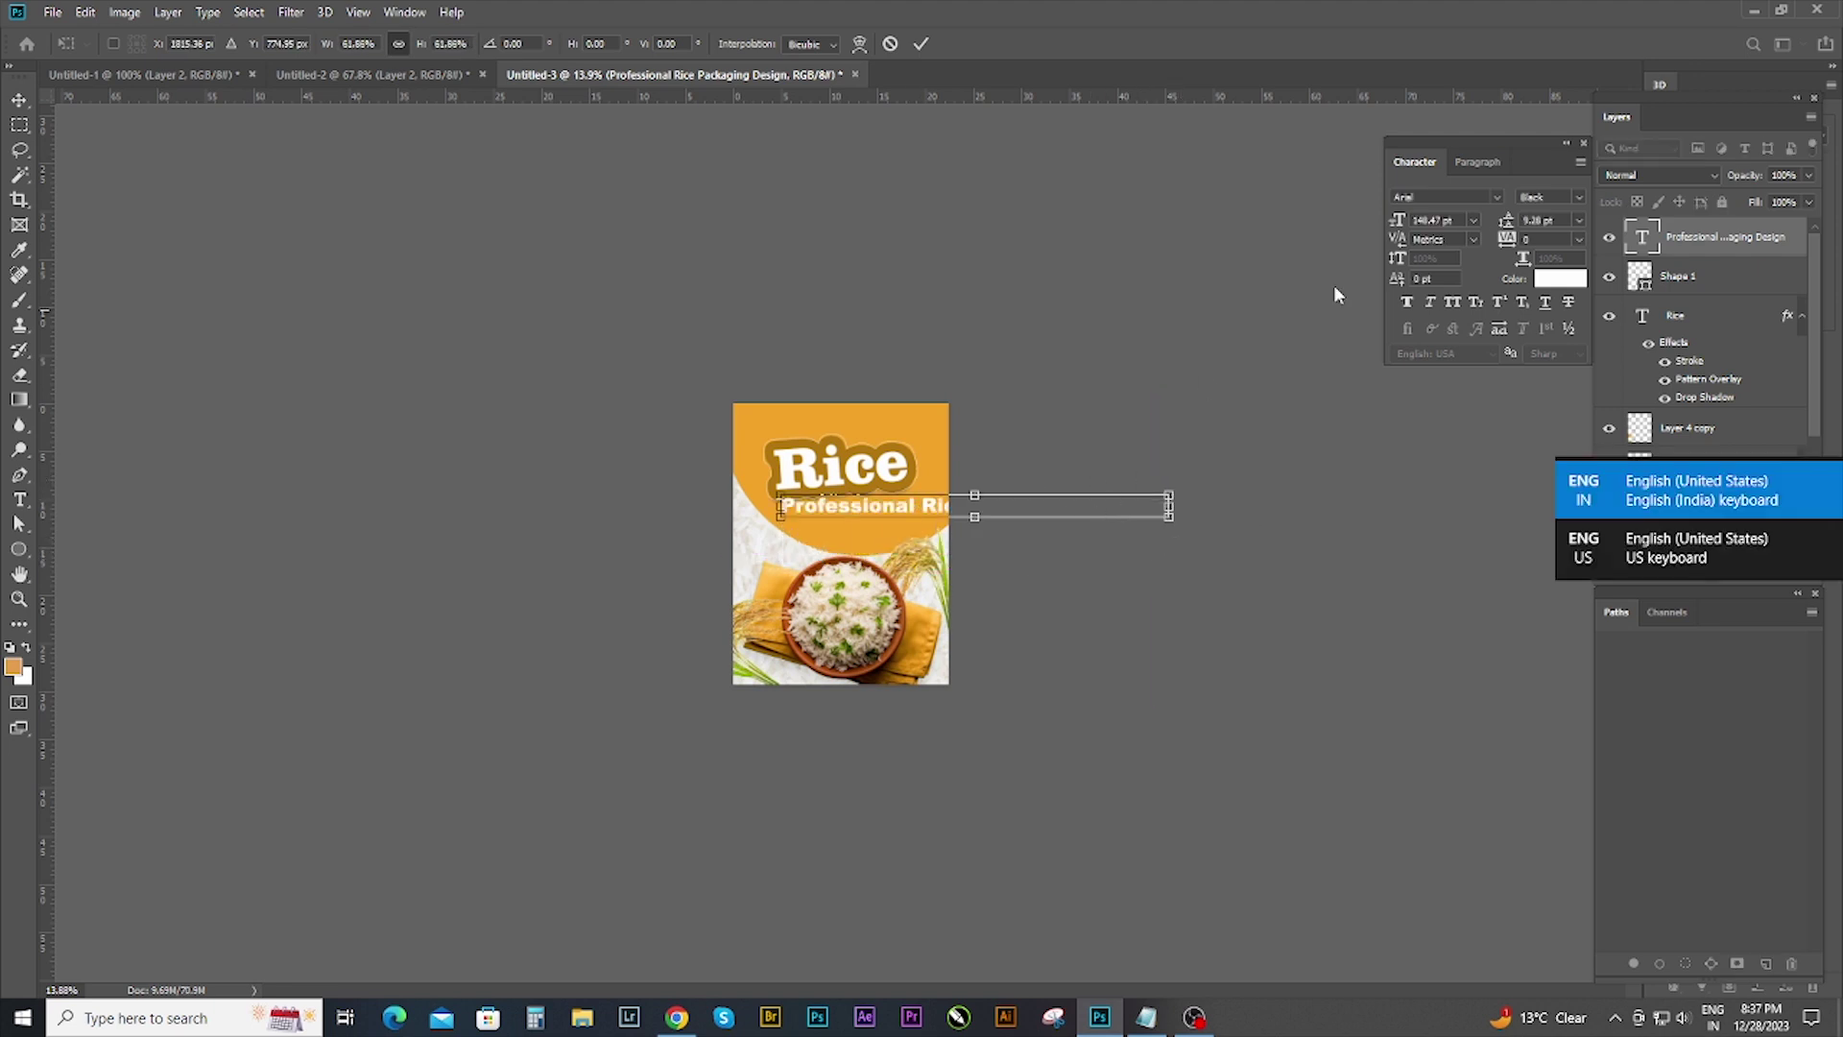
key(Return)
drag(894, 507, 896, 514)
Reduce the tagline's font size.
double_click(894, 512)
scroll(1466, 219, down, 18)
scroll(1461, 217, down, 19)
scroll(1456, 215, down, 19)
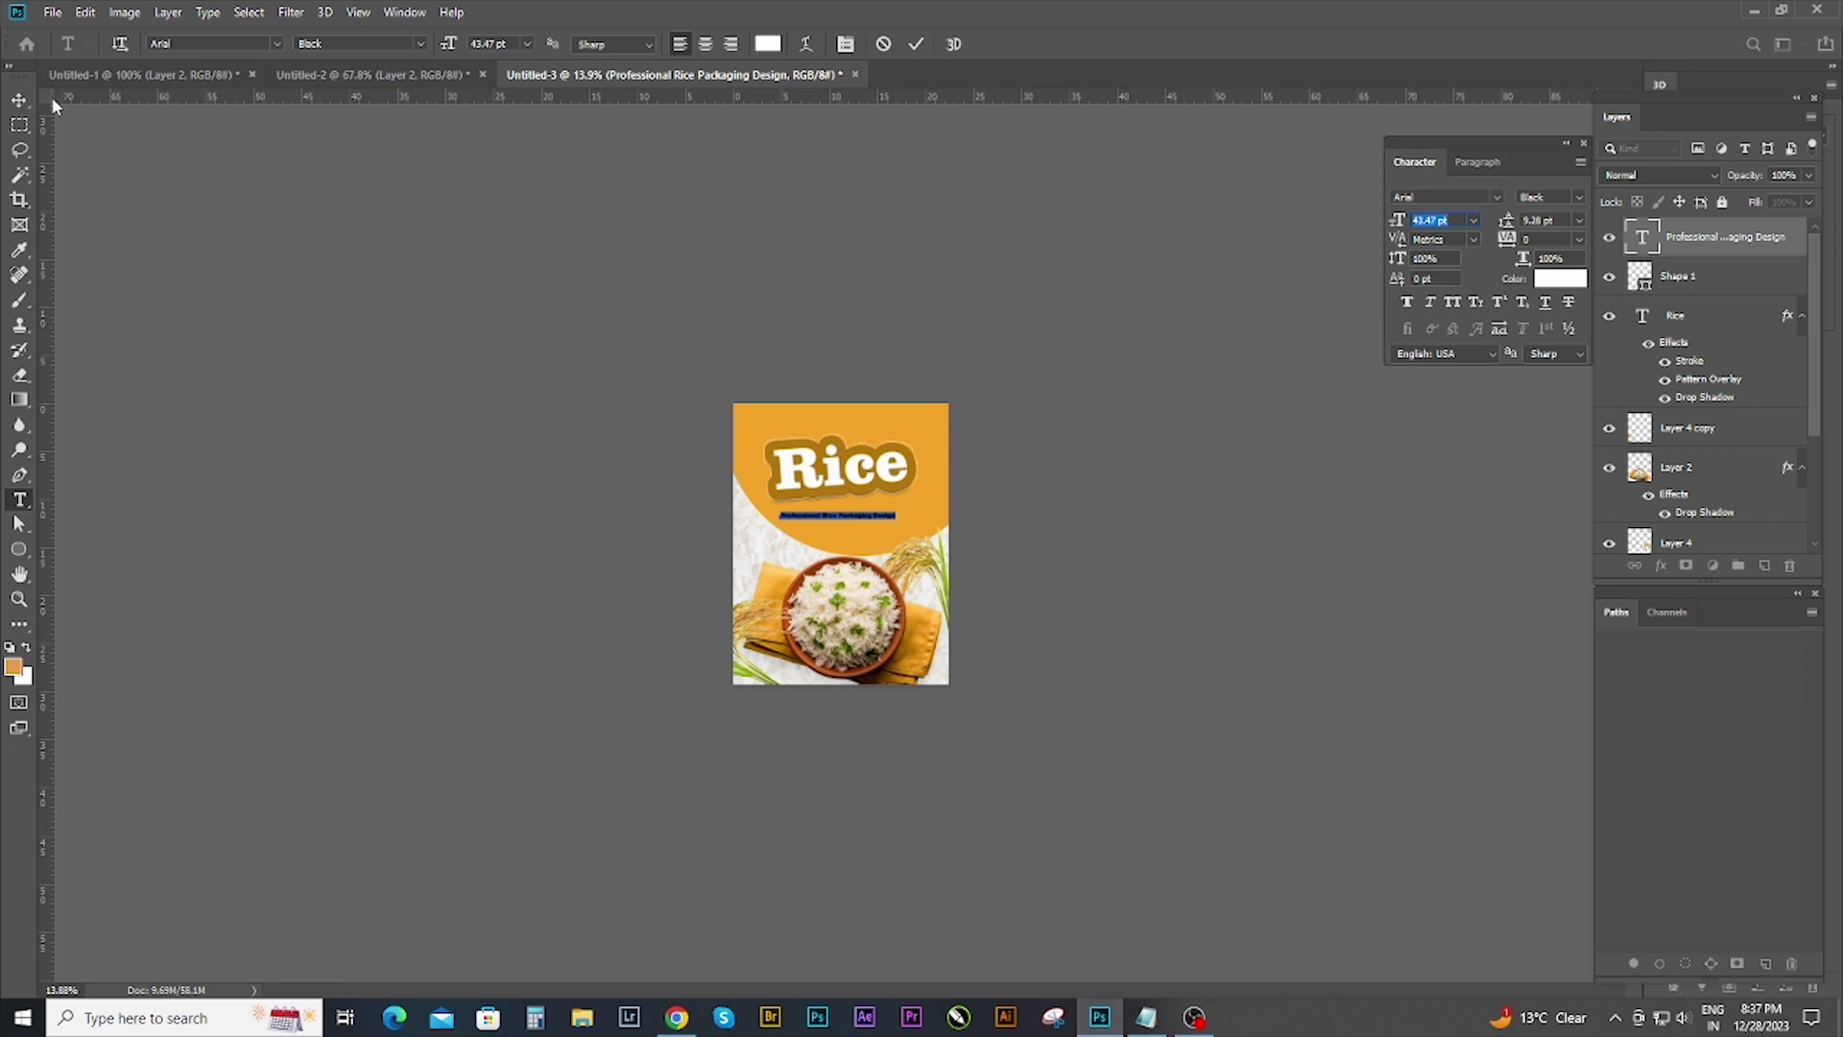
key(ctrl+Return)
scroll(912, 480, up, 5)
Tilt the tagline slightly, enlarge it to about 125%, and place it under the title.
key(ctrl+t)
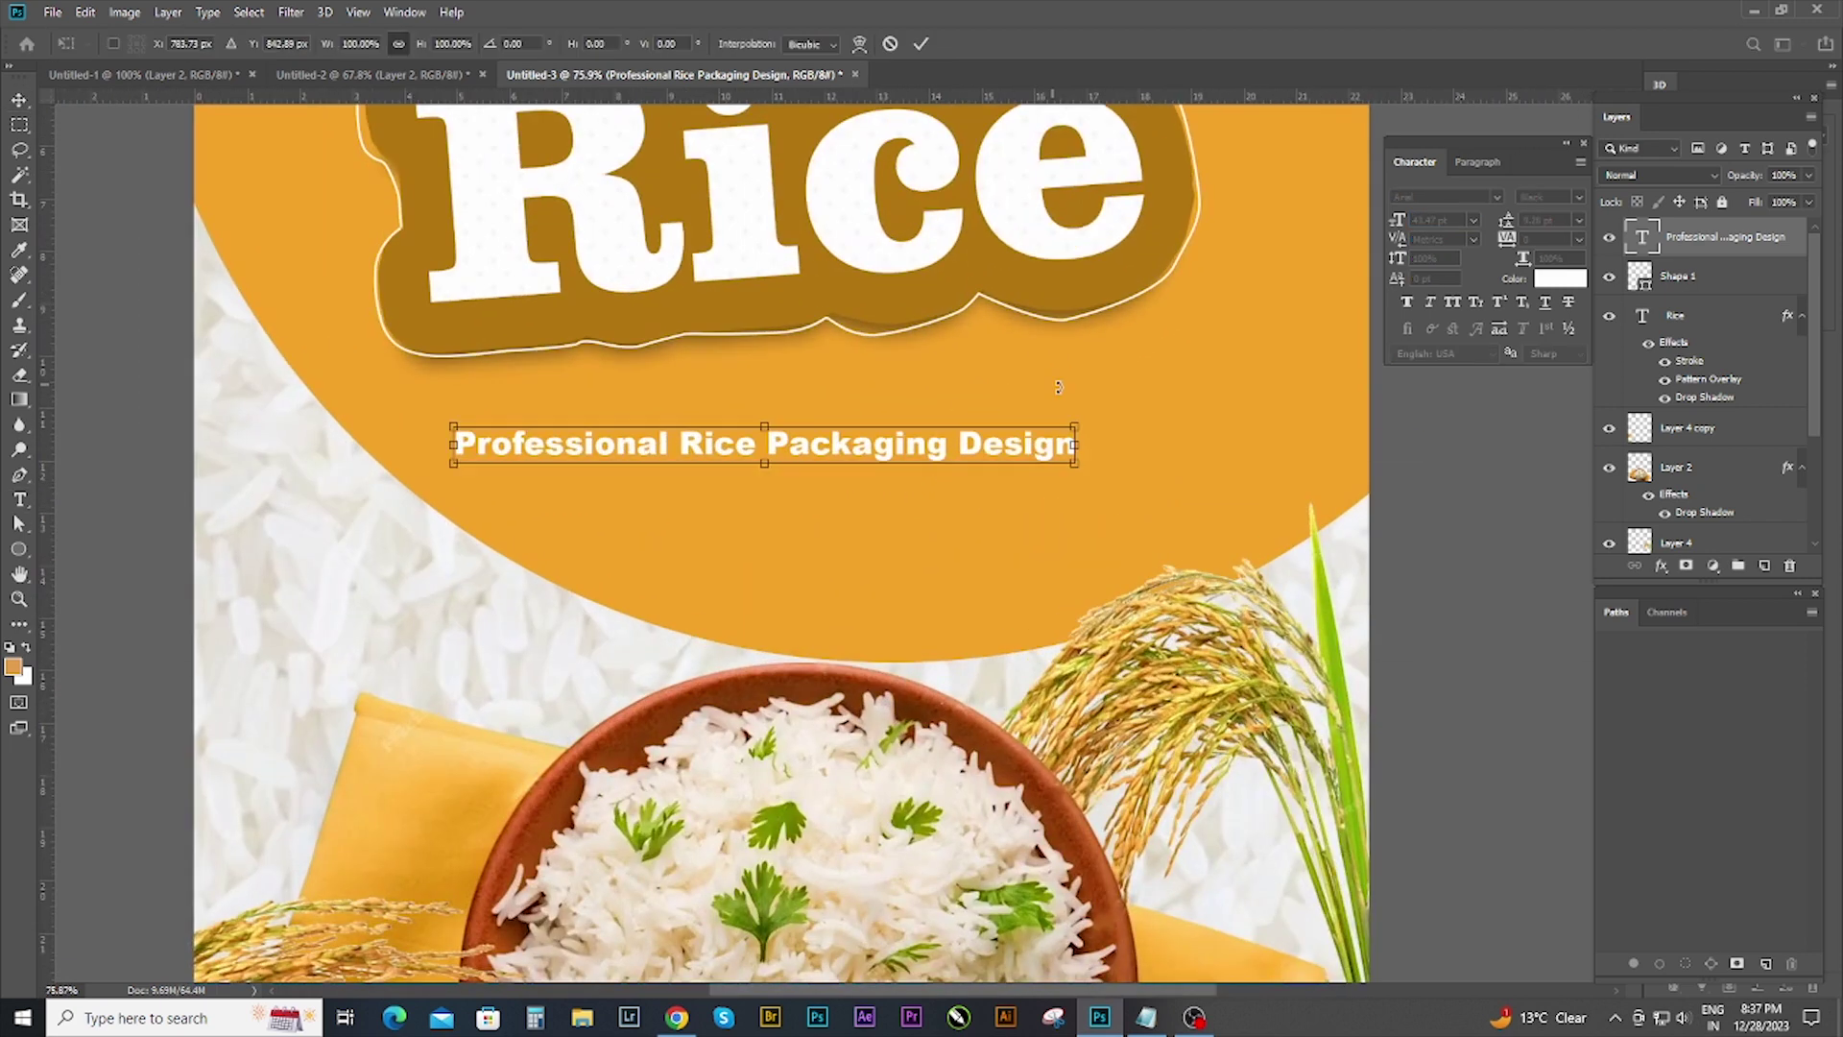
drag(1057, 387, 1185, 408)
mouse_move(1074, 432)
mouse_down()
mouse_move(1102, 394)
mouse_move(1214, 382)
mouse_up()
drag(1075, 367, 1091, 347)
drag(1249, 333, 1138, 350)
key(Return)
key(ctrl+0)
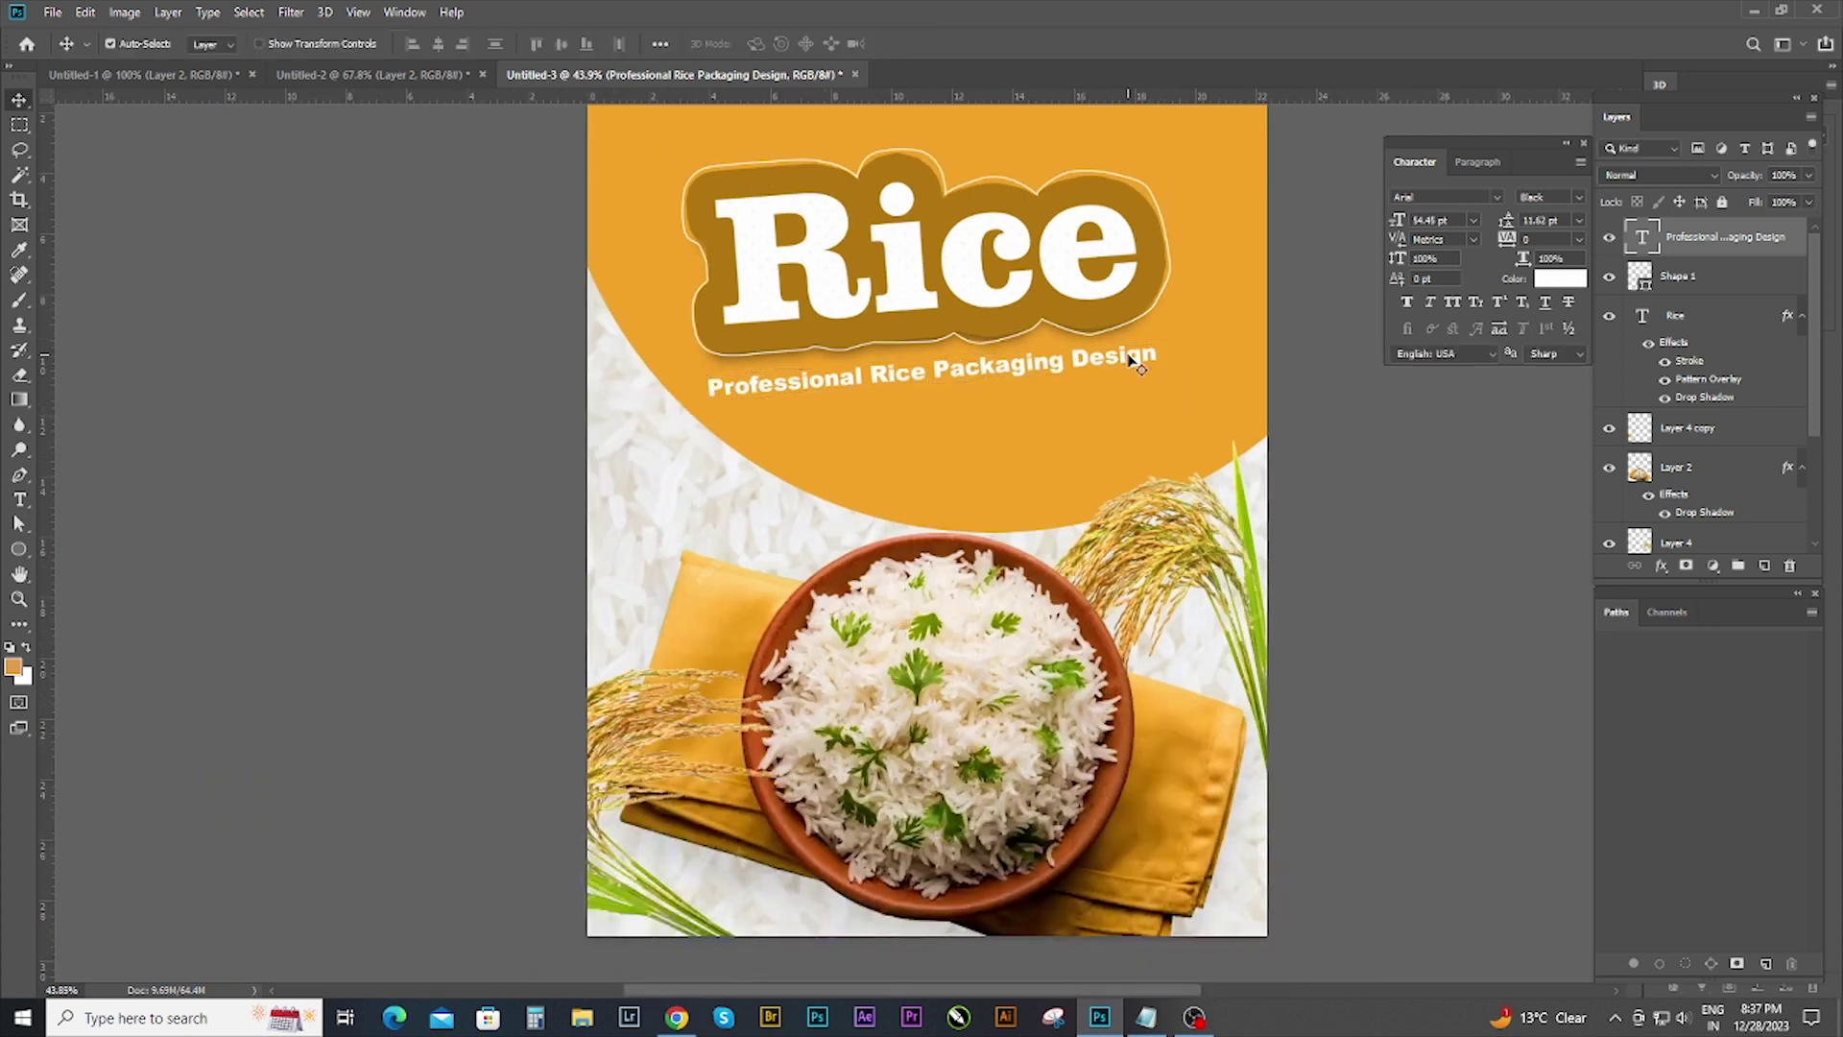
scroll(1008, 399, up, 2)
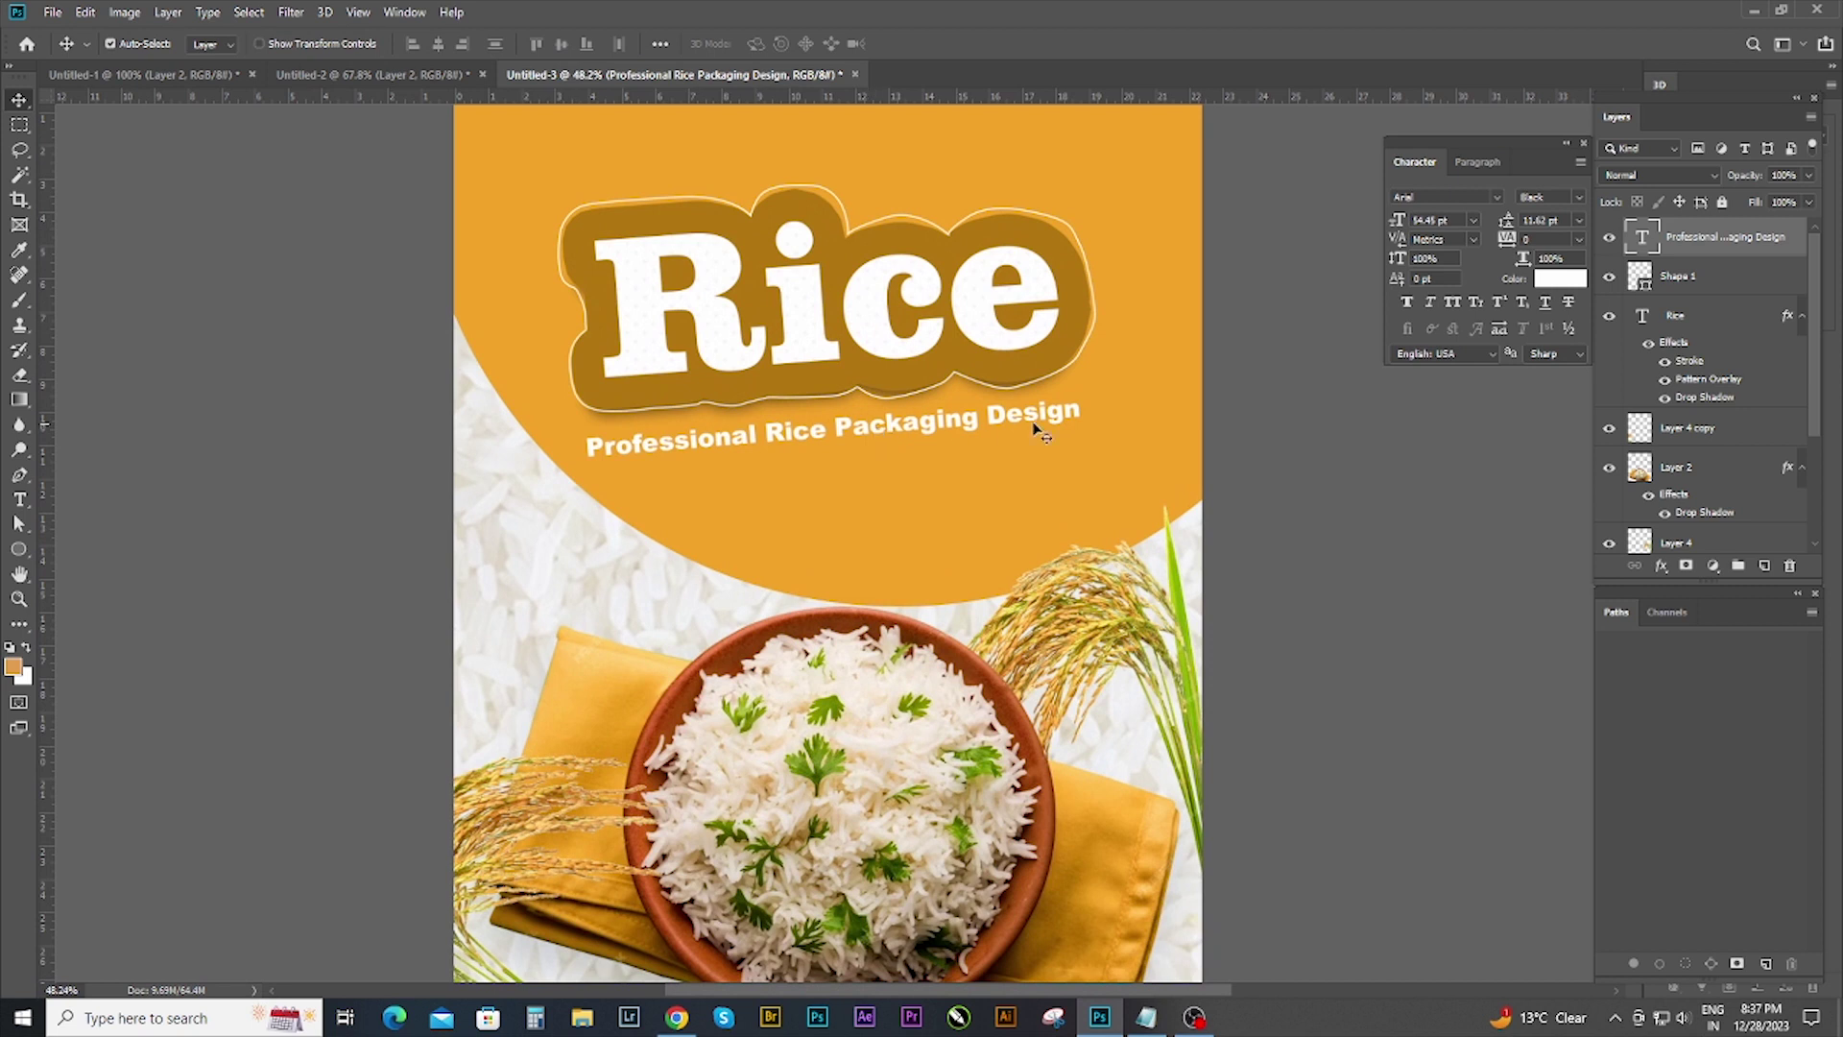
click(1496, 198)
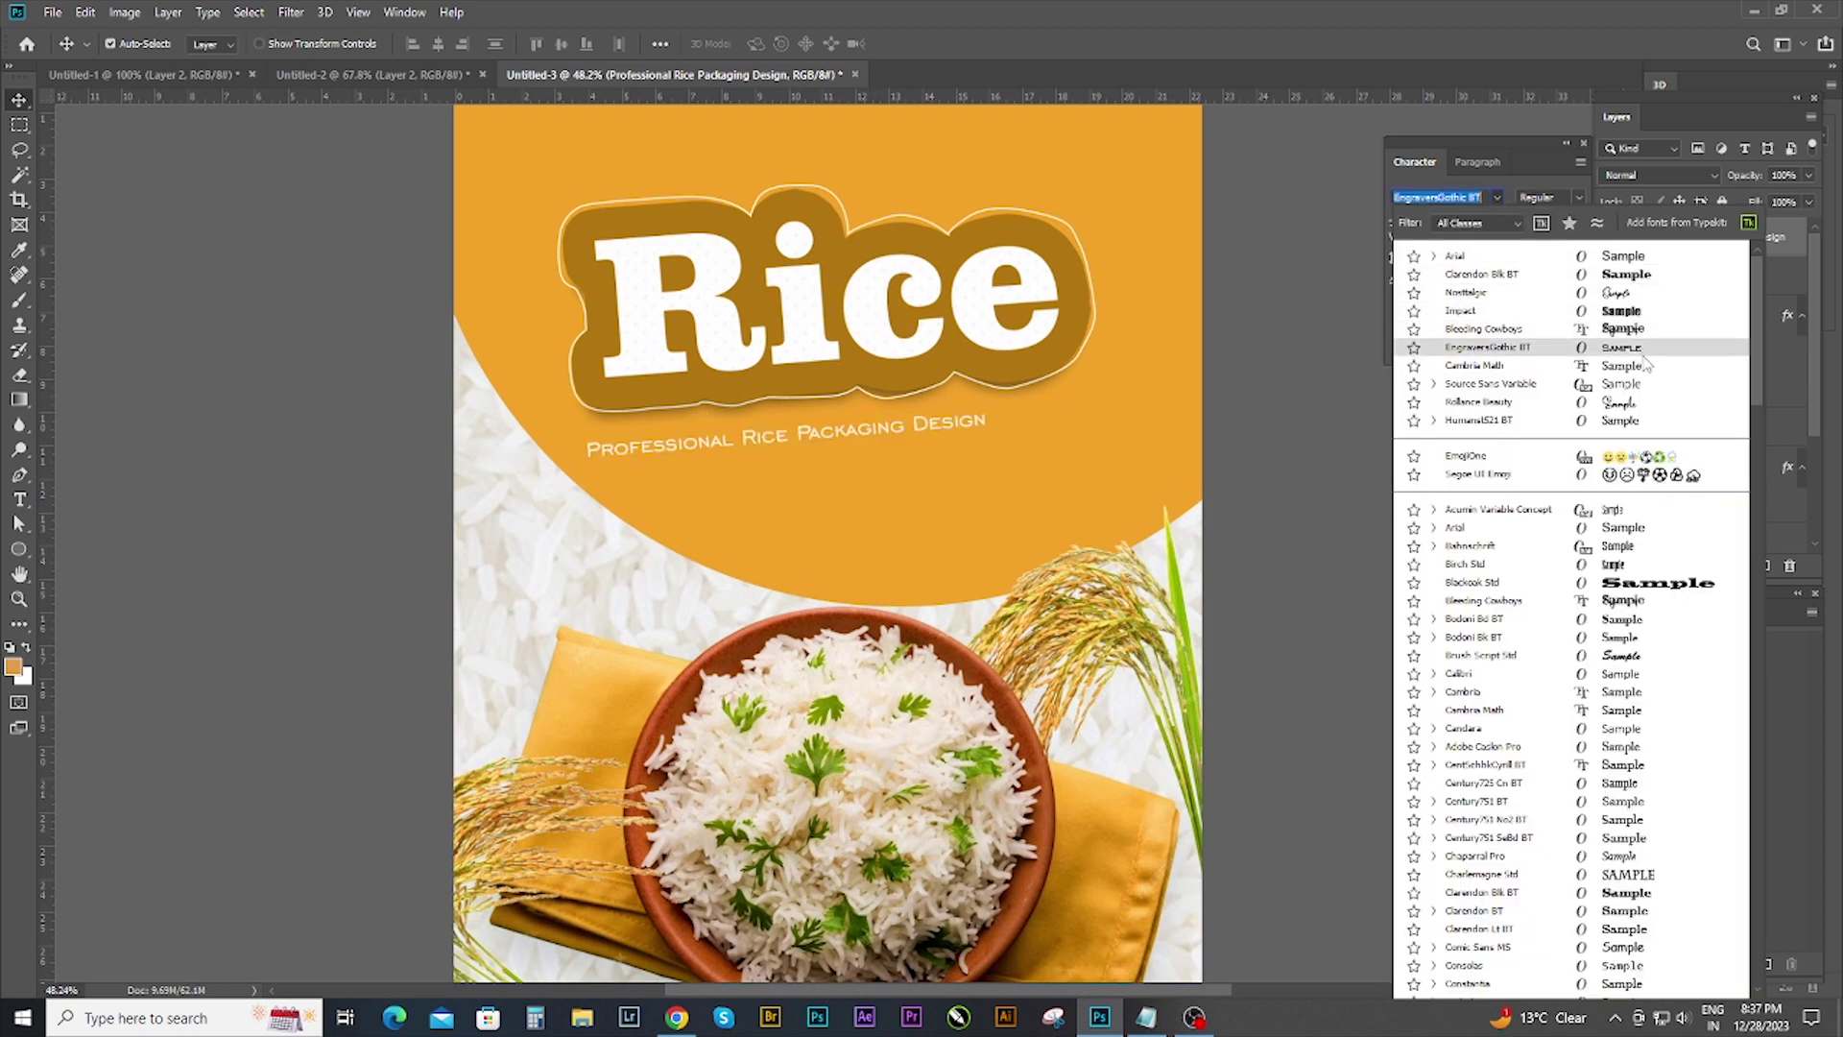
key(Escape)
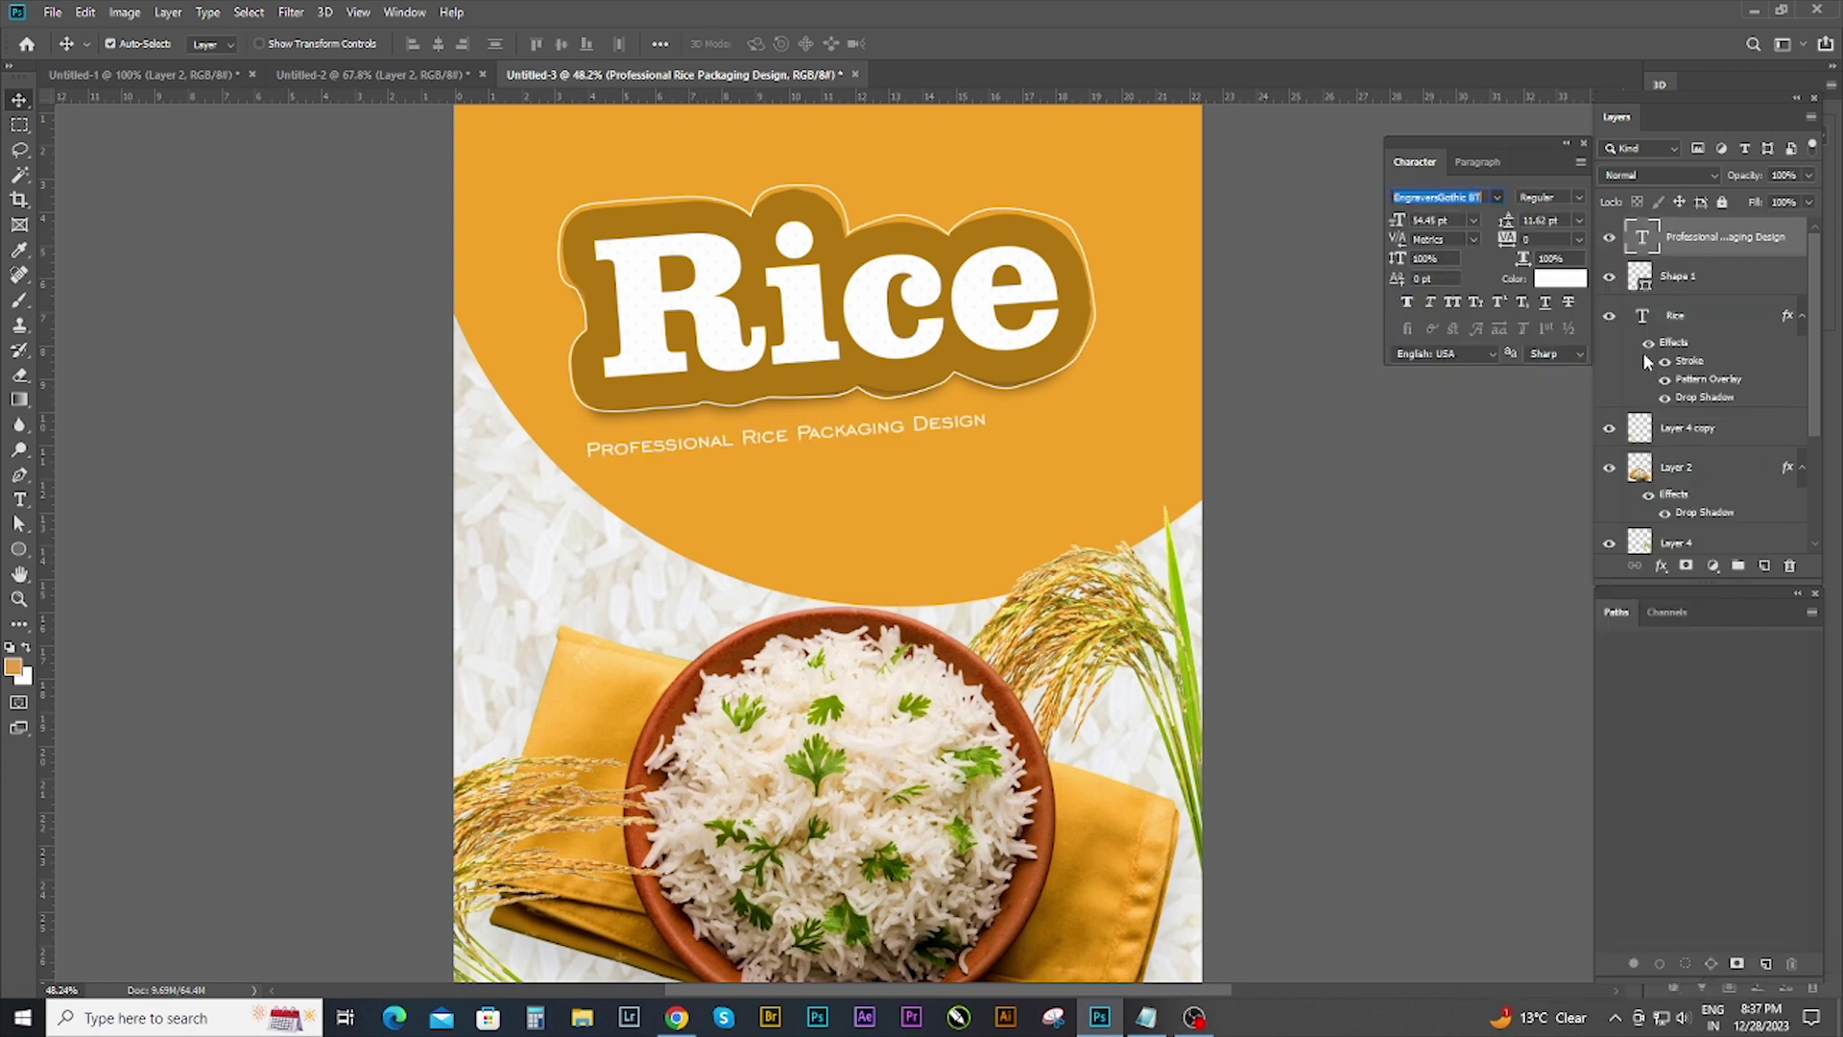
key(ctrl+t)
mouse_move(989, 465)
mouse_down()
mouse_move(1054, 470)
mouse_move(1054, 425)
mouse_up()
drag(1164, 407, 1193, 371)
scroll(1025, 437, down, 3)
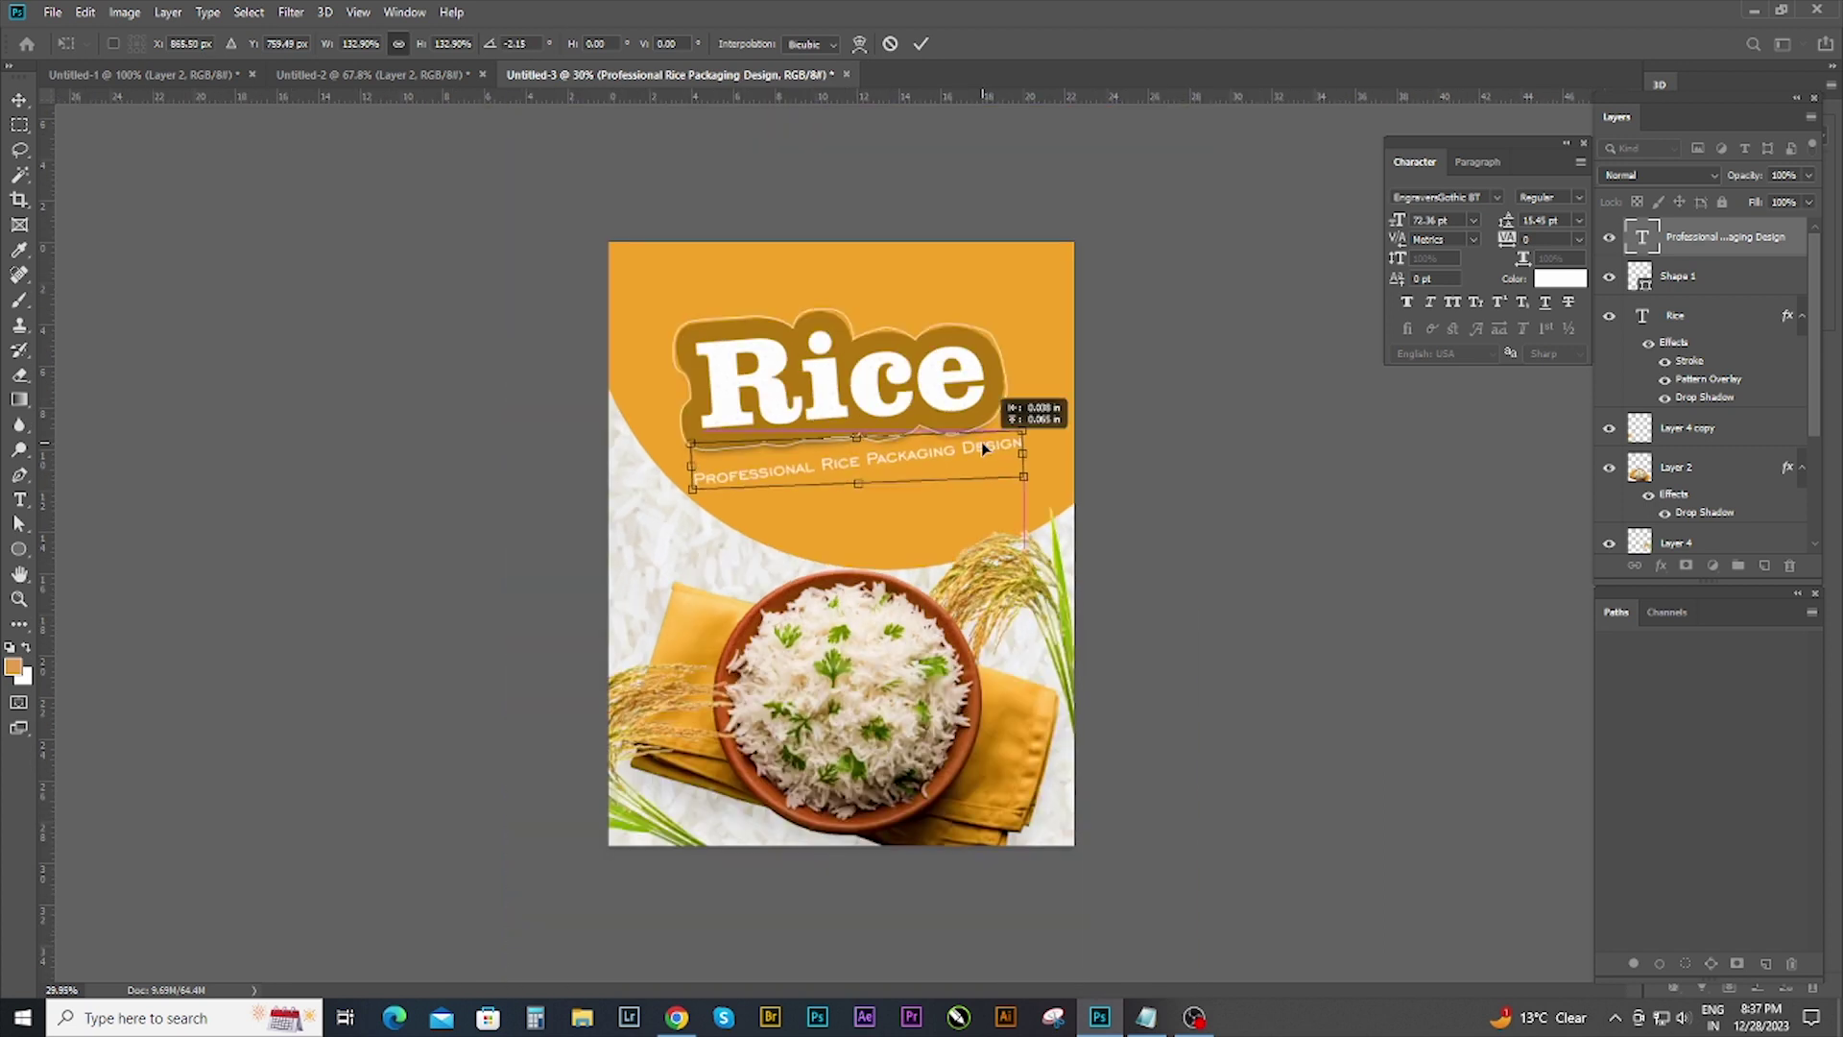
key(Return)
scroll(906, 476, down, 1)
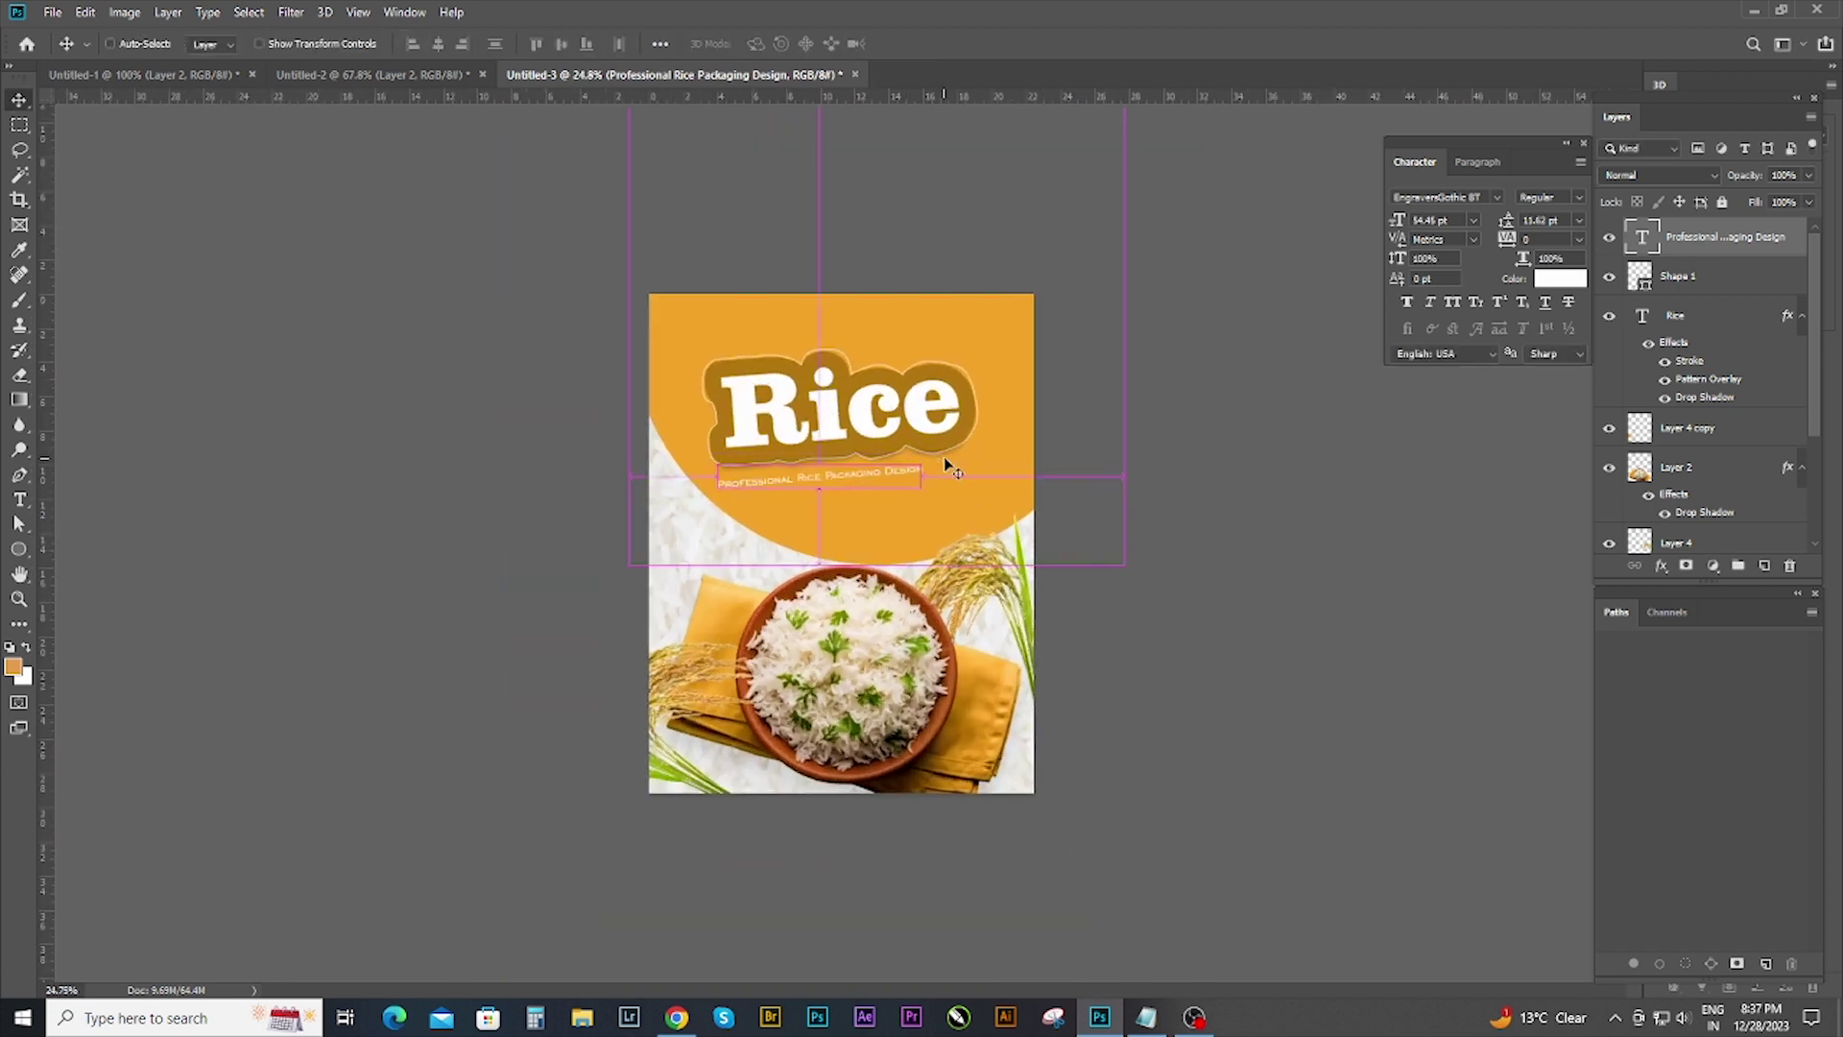
scroll(970, 464, up, 3)
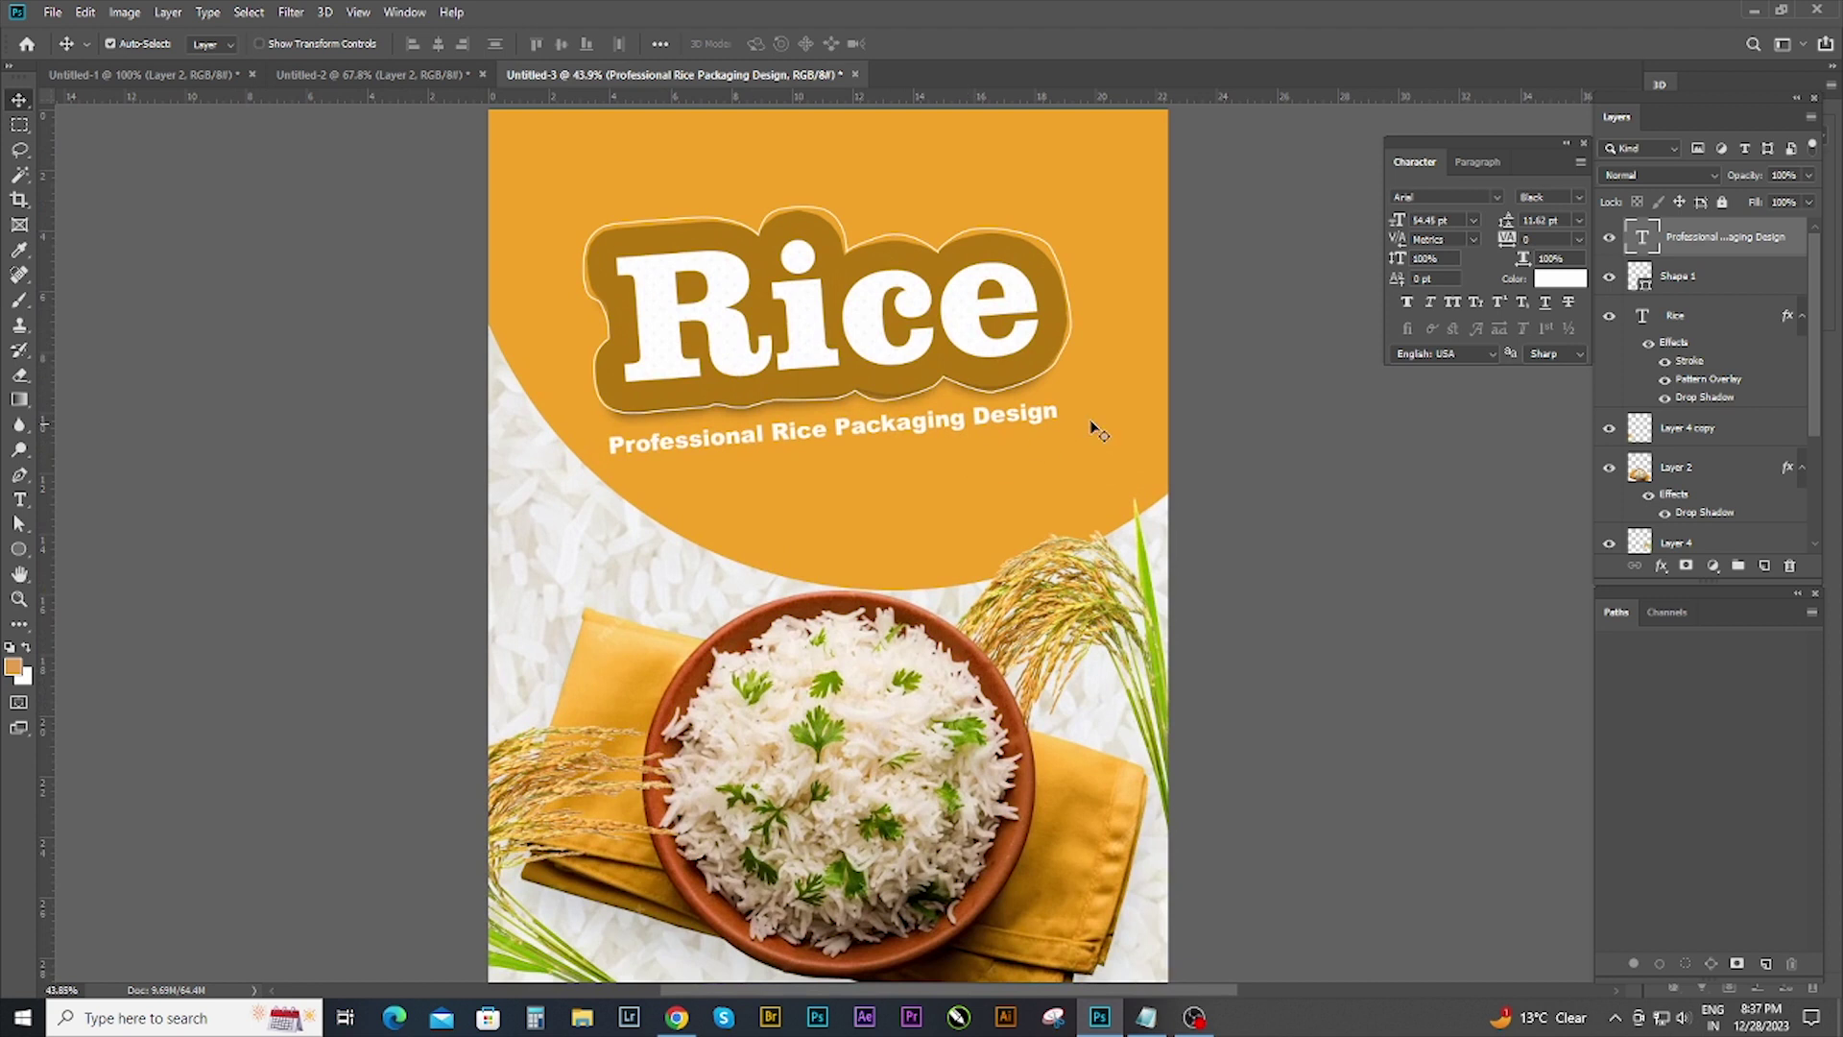
click(1148, 1019)
drag(1285, 687, 1159, 651)
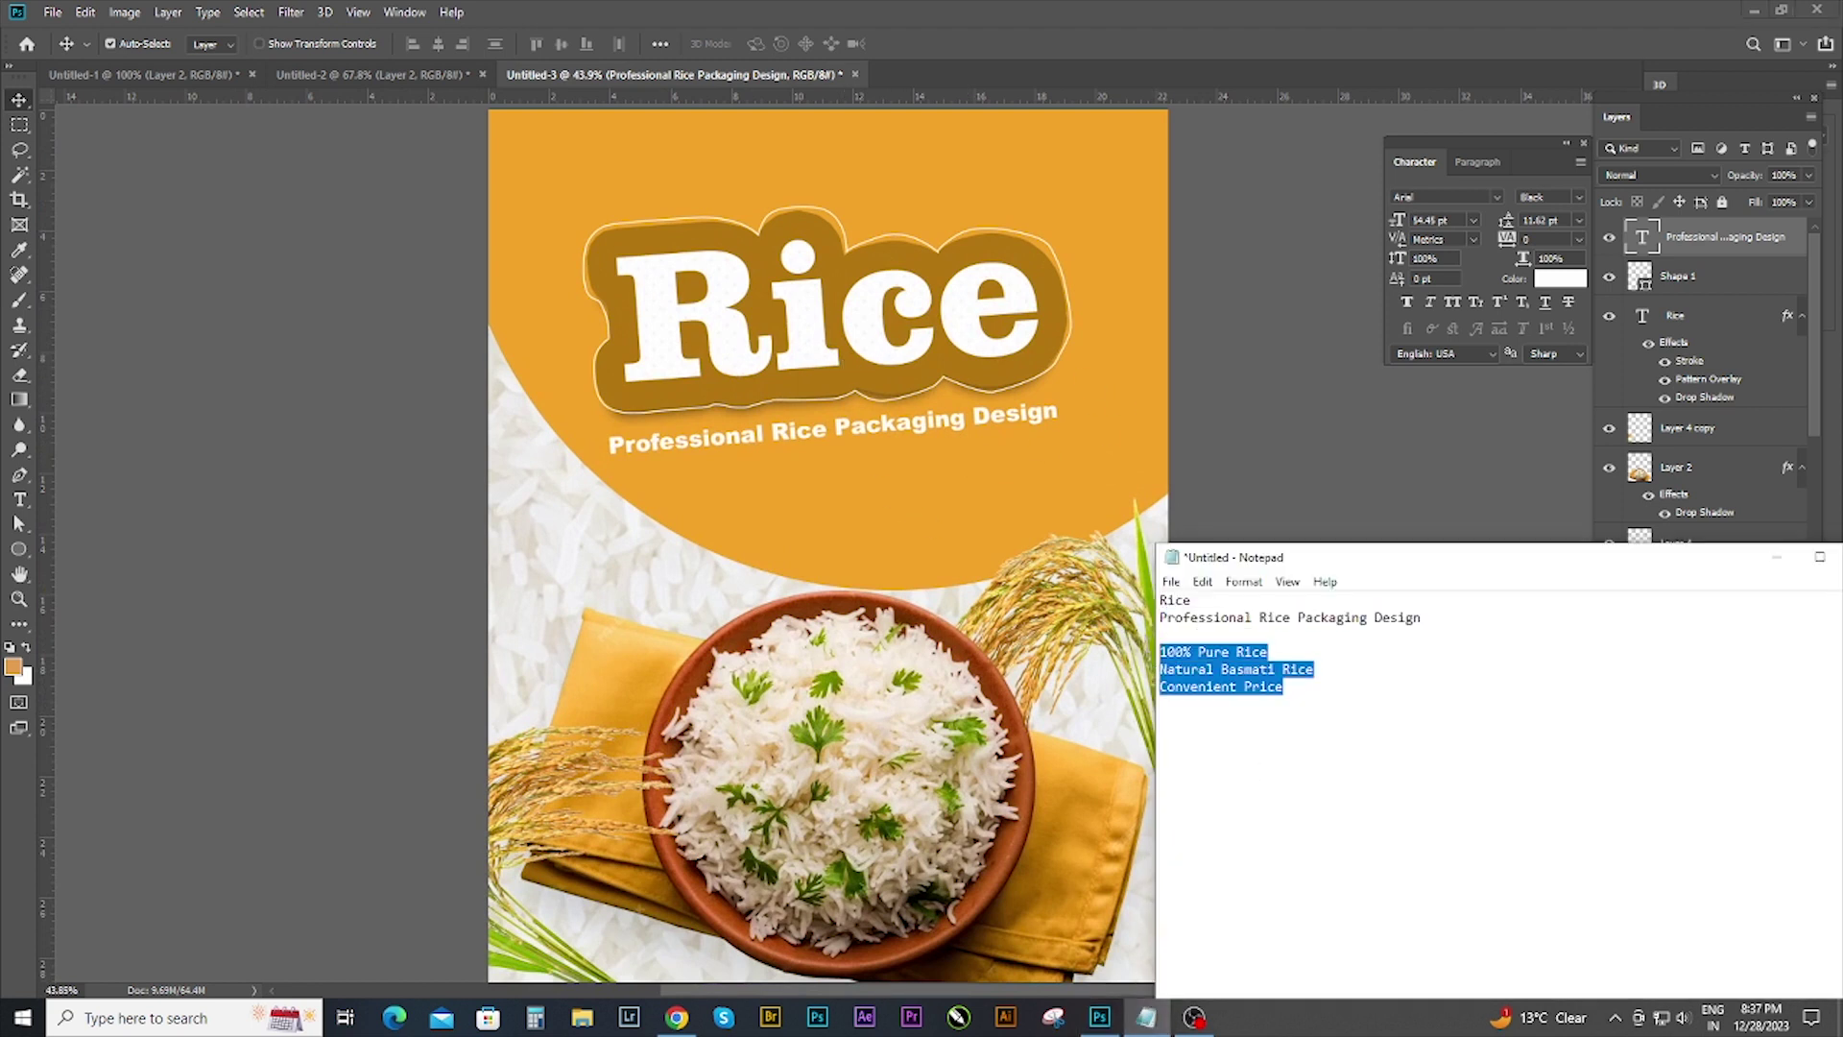
scroll(1142, 643, down, 1)
scroll(1143, 642, down, 1)
click(1050, 365)
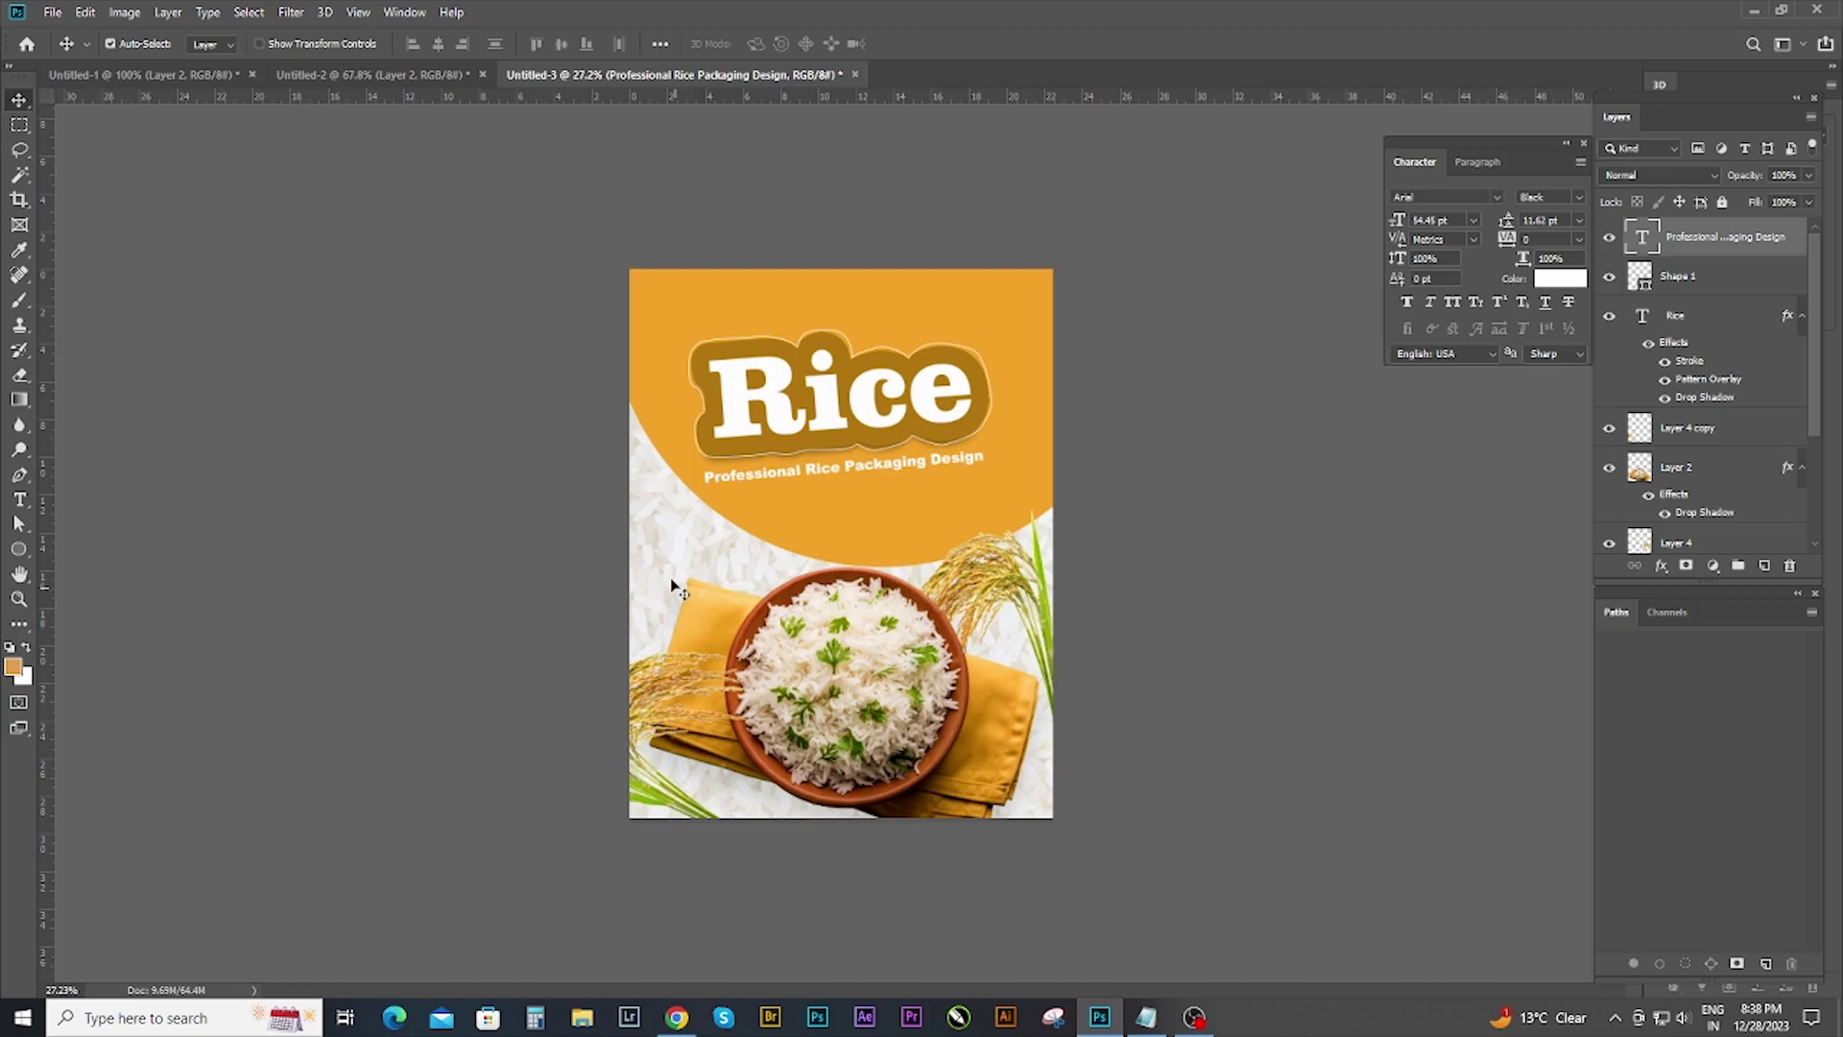